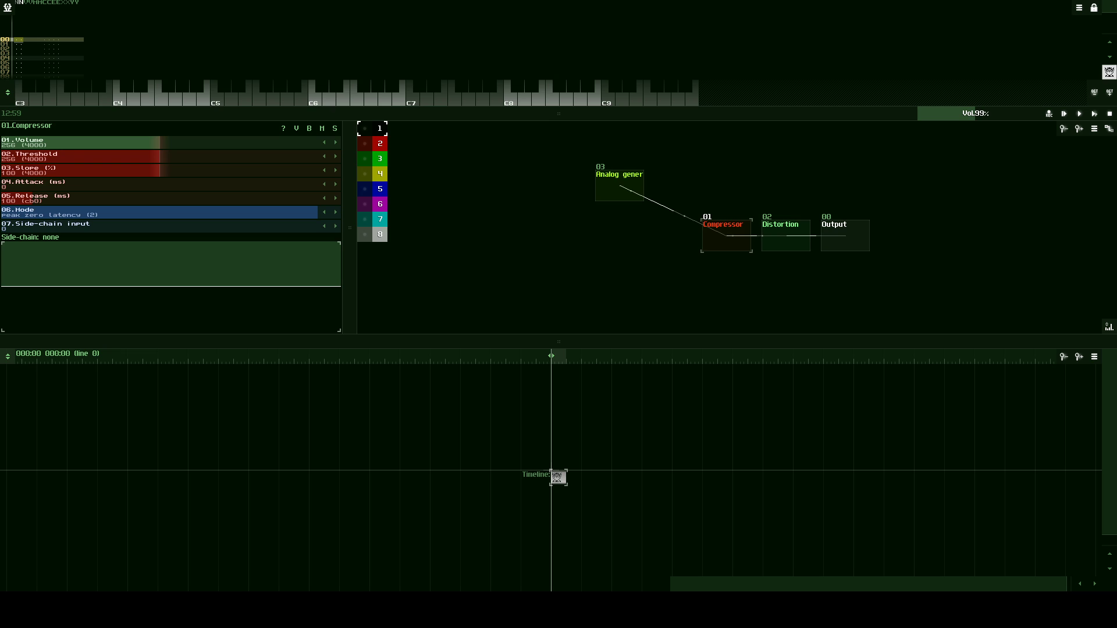
# - Resize the workspace areas to enlarge the pattern editor and module view, and align the Analog generator level with the Compressor
pyautogui.moveTo(566, 342); pyautogui.dragTo(544, 429)
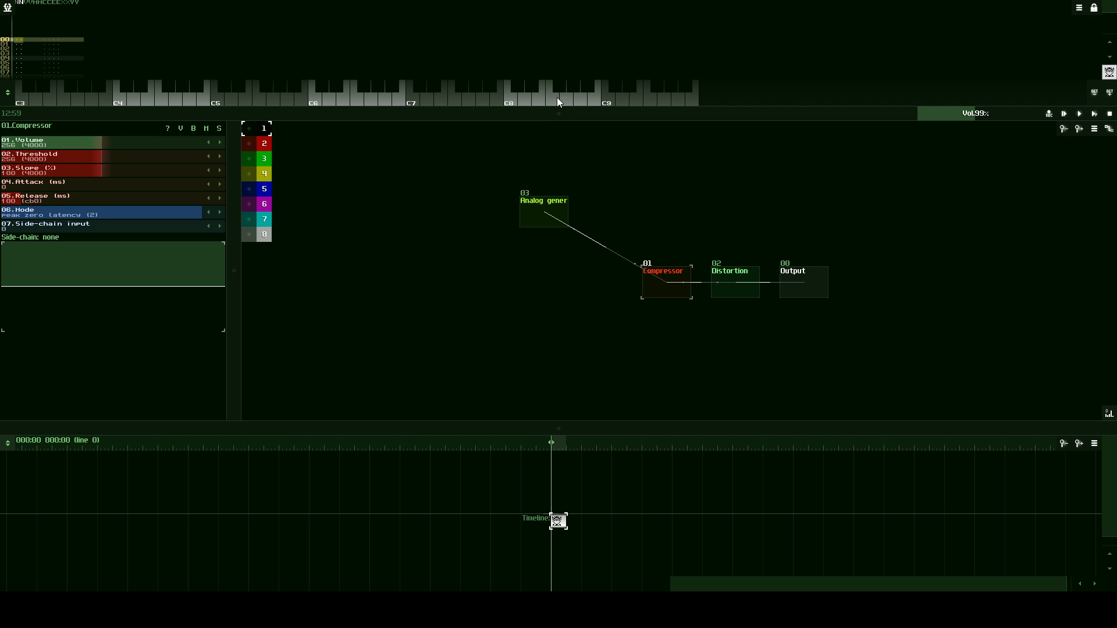
pyautogui.moveTo(571, 114); pyautogui.dragTo(572, 101)
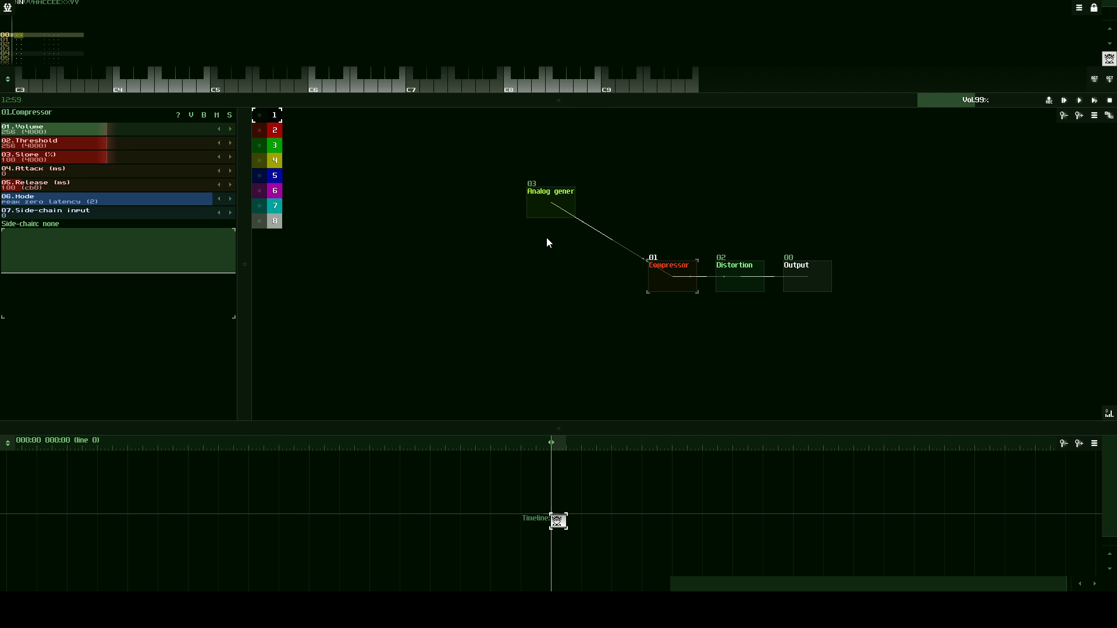
pyautogui.moveTo(558, 204); pyautogui.dragTo(566, 275)
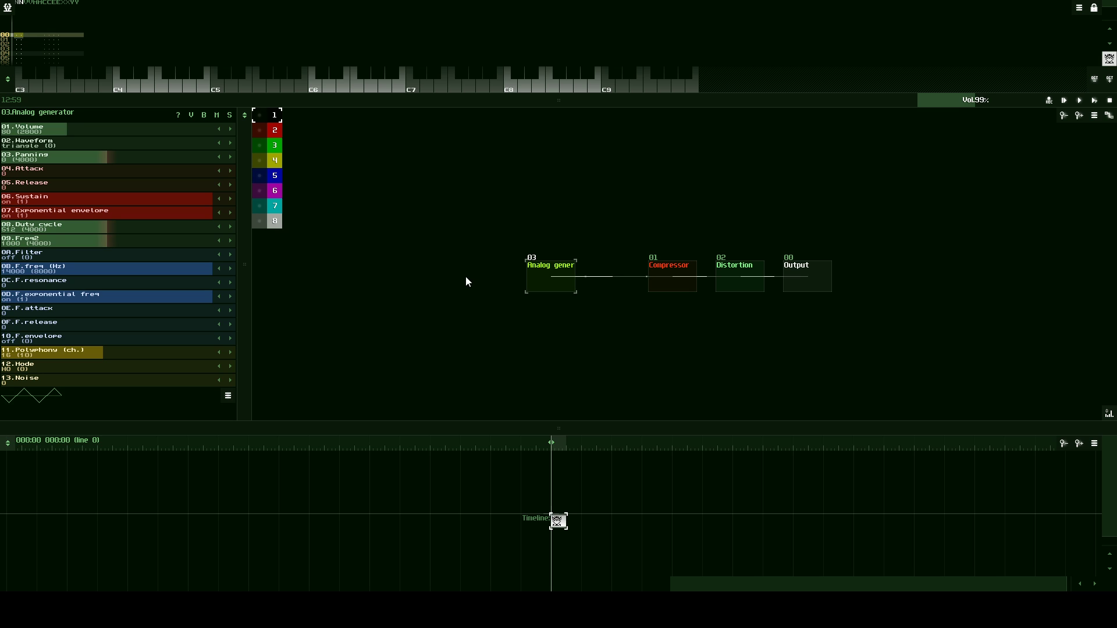
pyautogui.moveTo(574, 99); pyautogui.dragTo(568, 246)
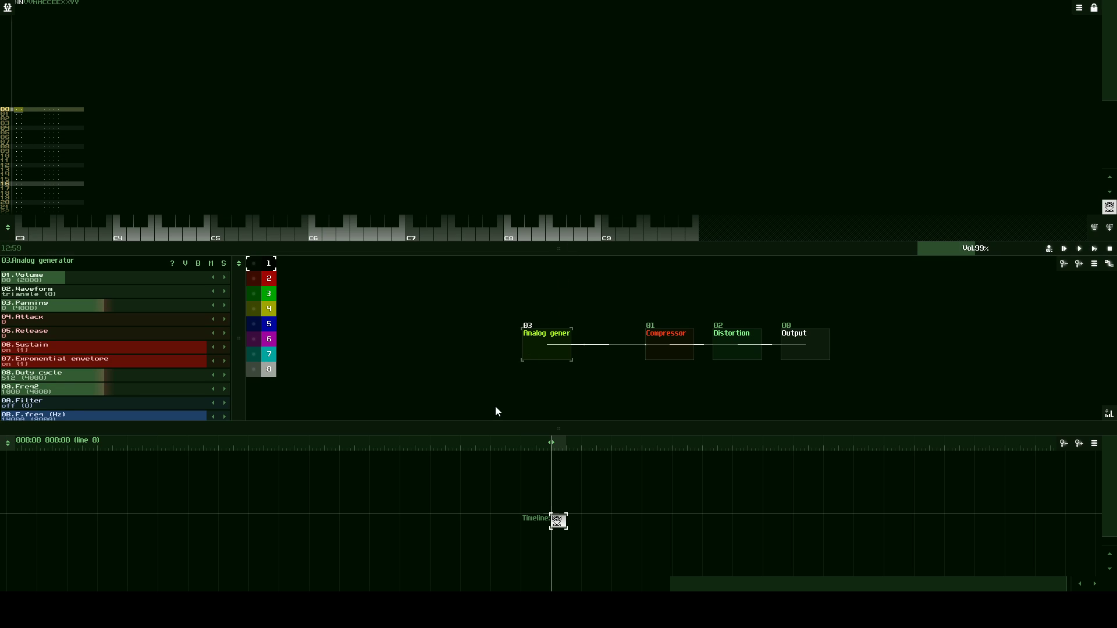
pyautogui.moveTo(505, 432); pyautogui.dragTo(510, 467)
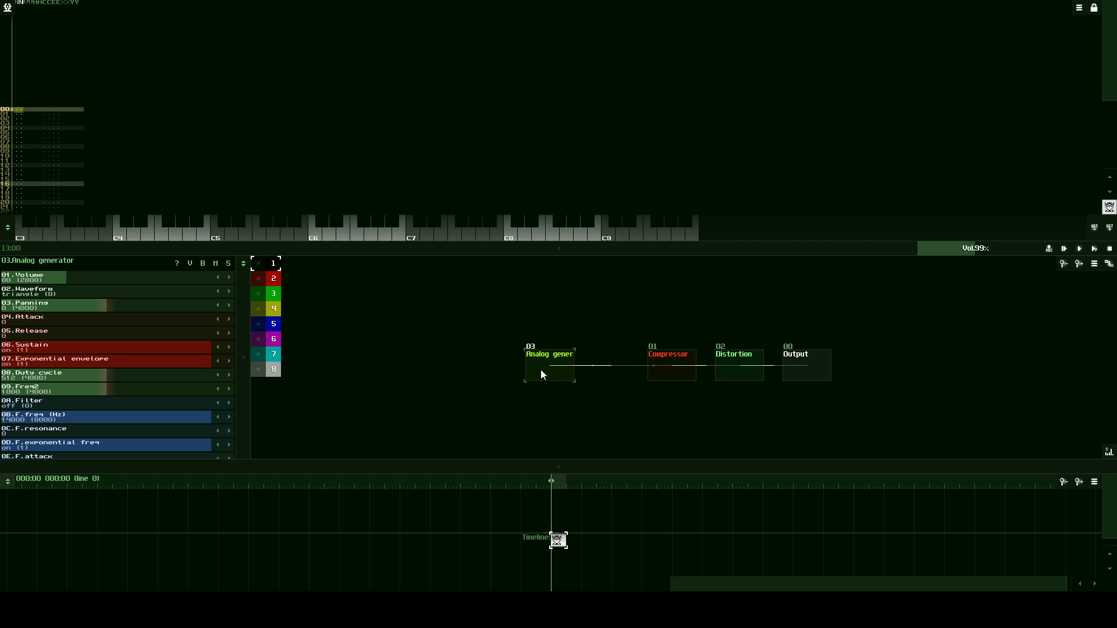
# - Replace the existing Analog generator with a newly added Analog generator module in front of the Compressor
pyautogui.press('Delete')
pyautogui.press('Return')
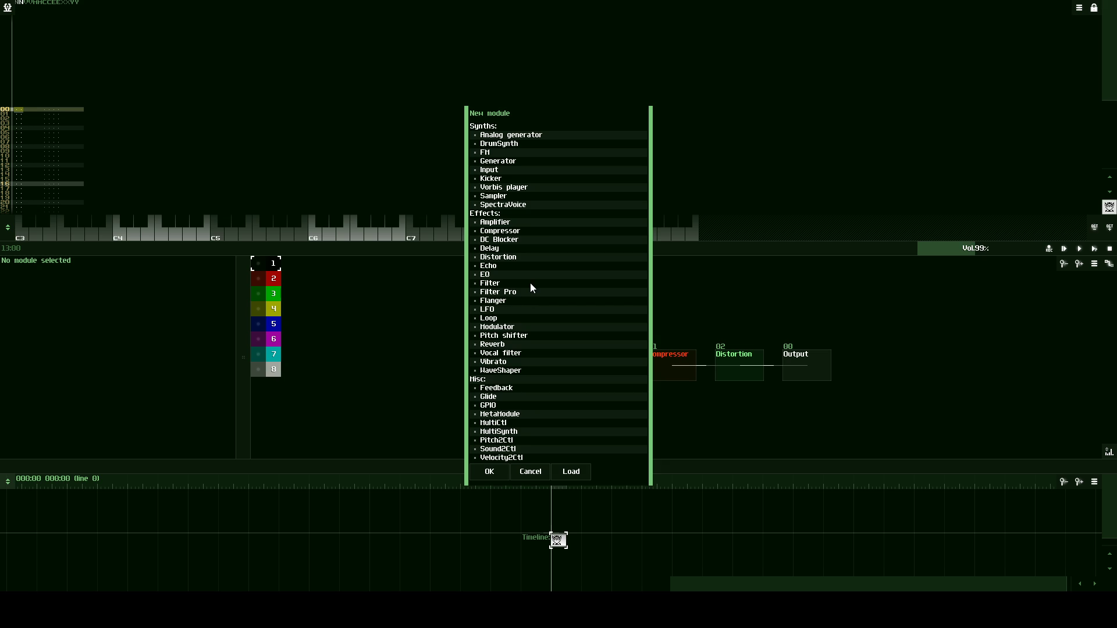
pyautogui.doubleClick(530, 291)
pyautogui.click(511, 135)
pyautogui.click(489, 472)
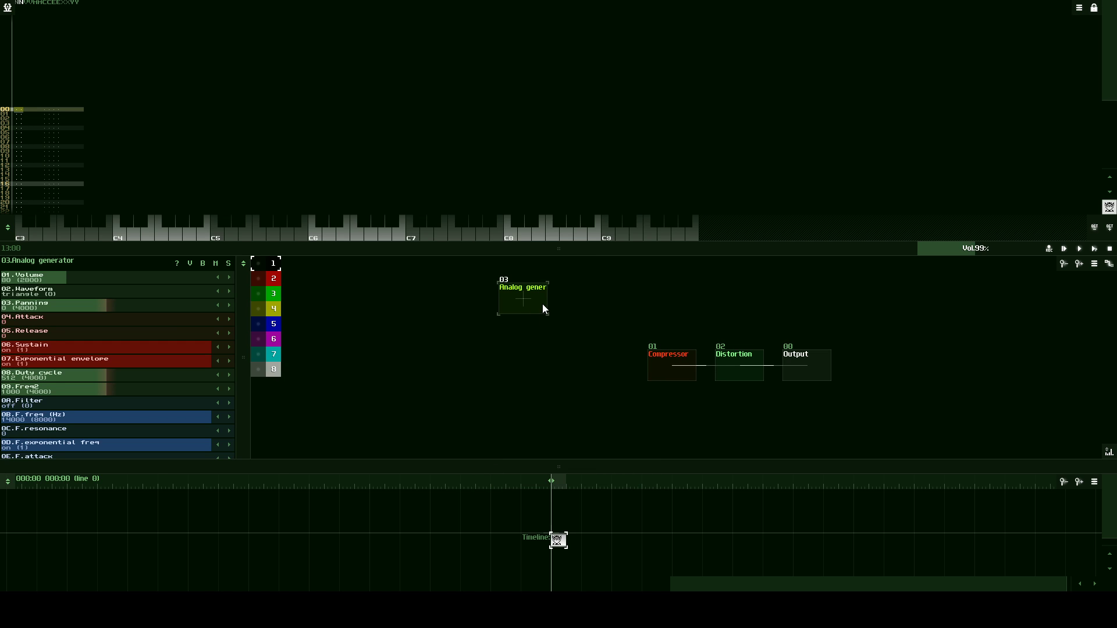
pyautogui.moveTo(546, 333); pyautogui.dragTo(545, 336)
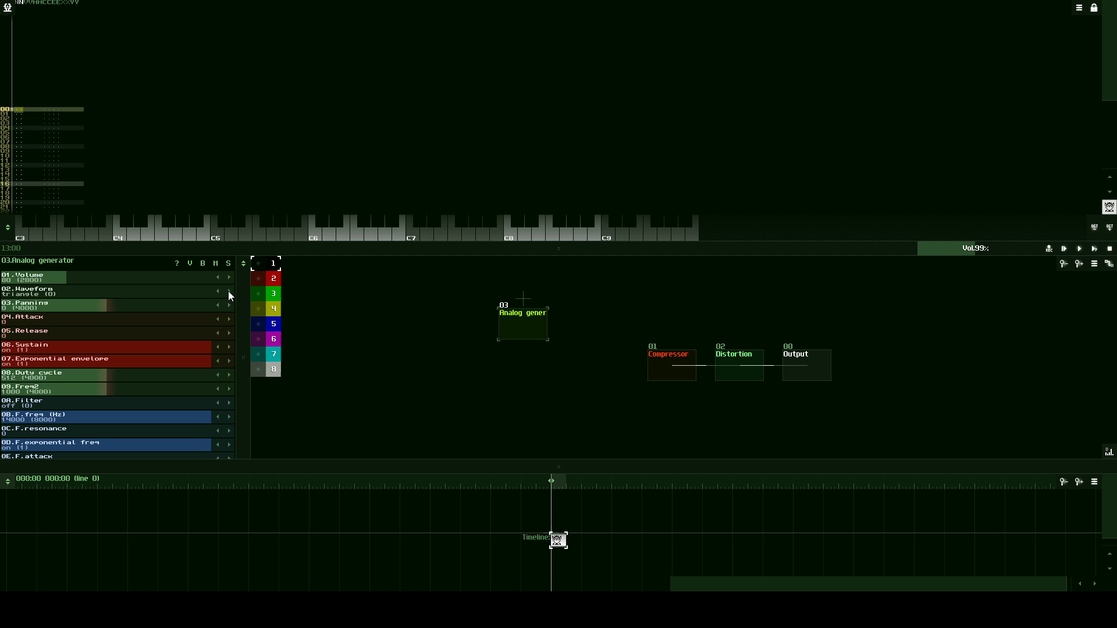
# - Set the new Analog generator's waveform to square and give the module view more height
pyautogui.click(229, 291)
pyautogui.click(229, 291)
pyautogui.moveTo(244, 297); pyautogui.dragTo(273, 210)
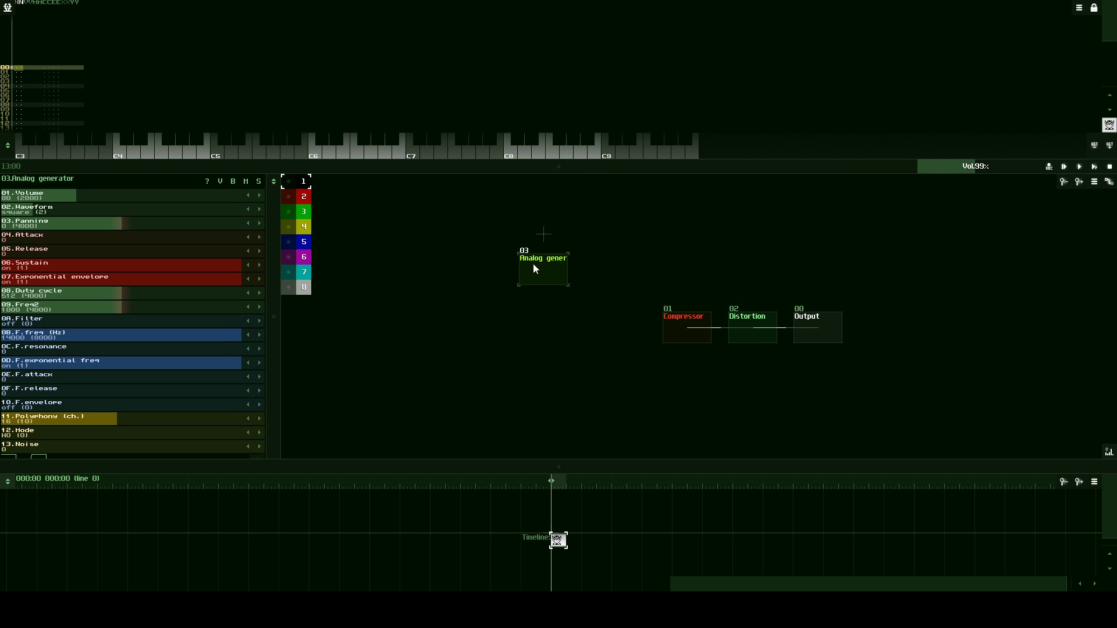
# - Connect the Analog generator to the Compressor in one row and set its volume to 50
pyautogui.moveTo(536, 270); pyautogui.dragTo(673, 328)
pyautogui.moveTo(555, 276); pyautogui.dragTo(570, 331)
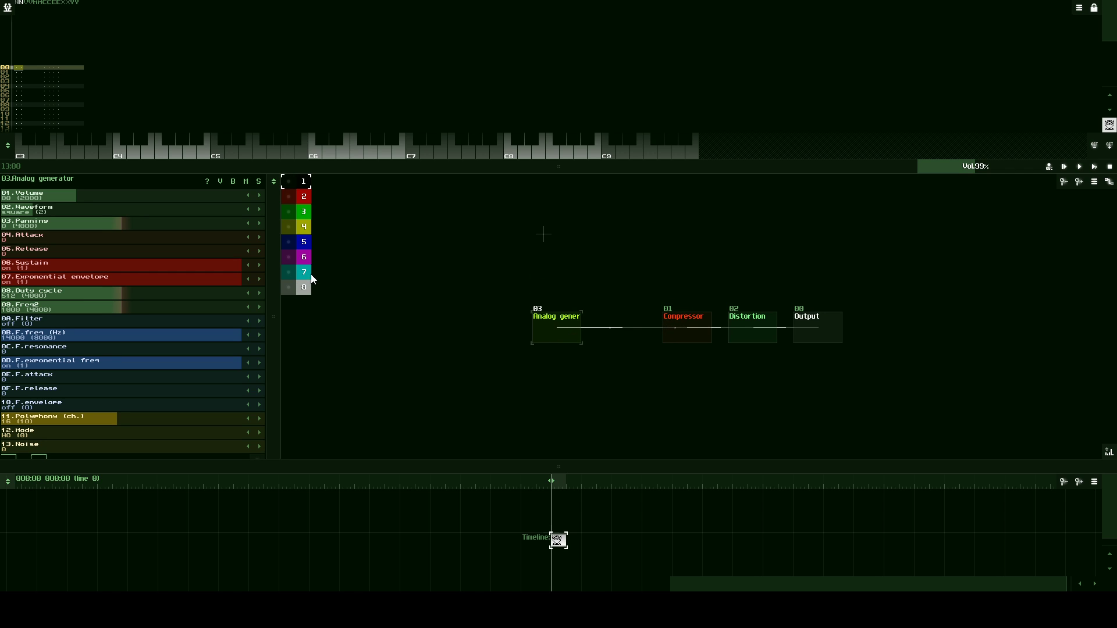
pyautogui.moveTo(124, 196); pyautogui.dragTo(92, 204)
pyautogui.press('b')
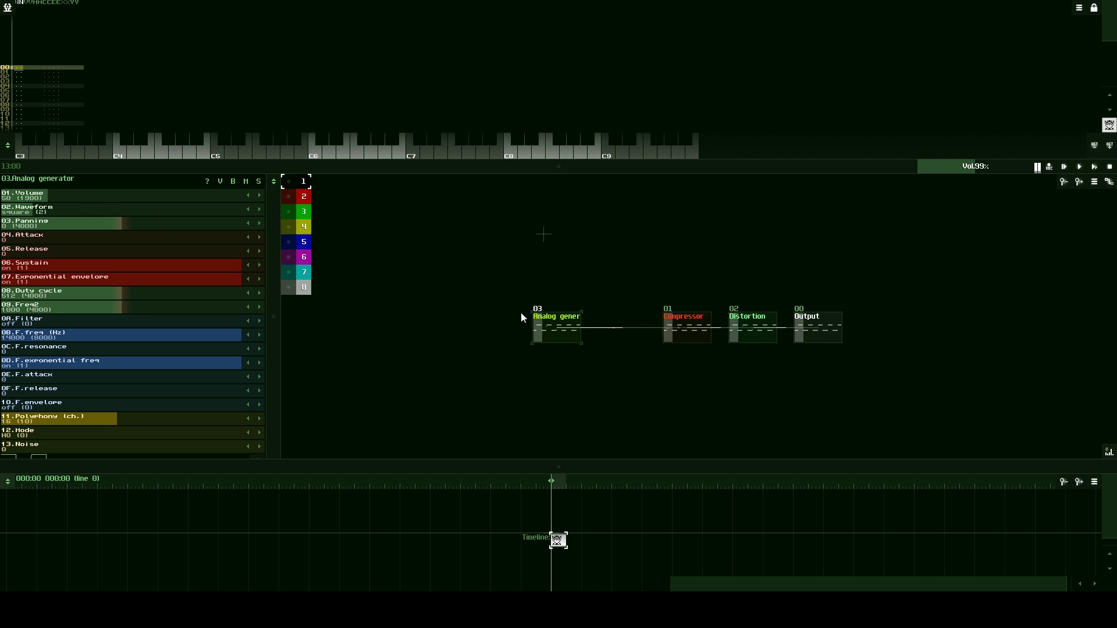
# - Disconnect the Analog generator from the Compressor and add an Echo module between them
pyautogui.moveTo(566, 324); pyautogui.dragTo(677, 331)
pyautogui.doubleClick(582, 340)
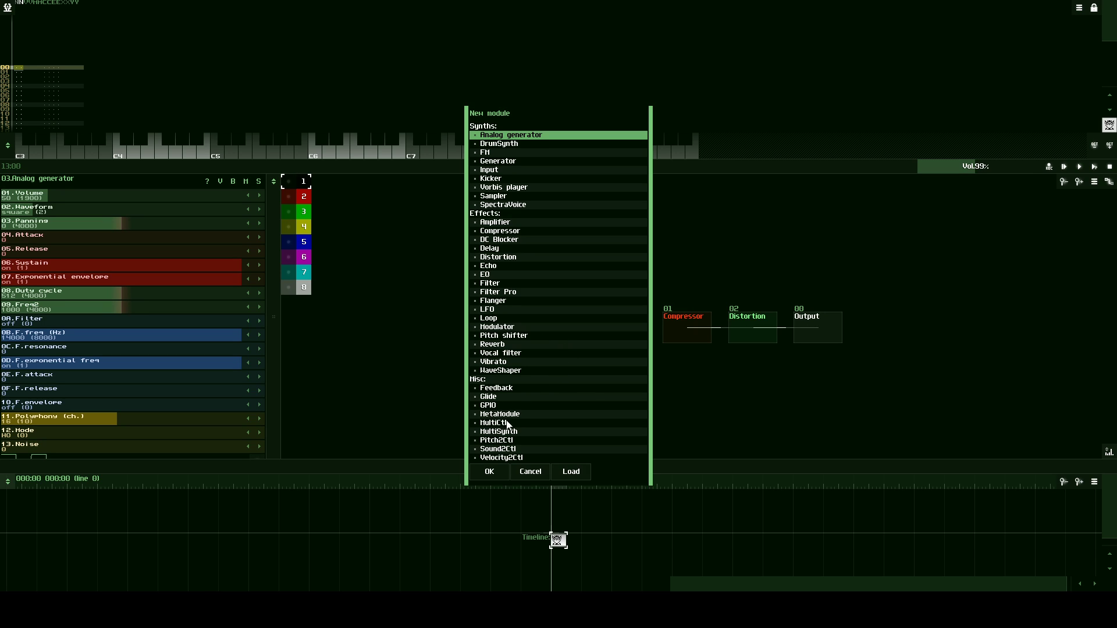
pyautogui.click(494, 267)
pyautogui.click(488, 471)
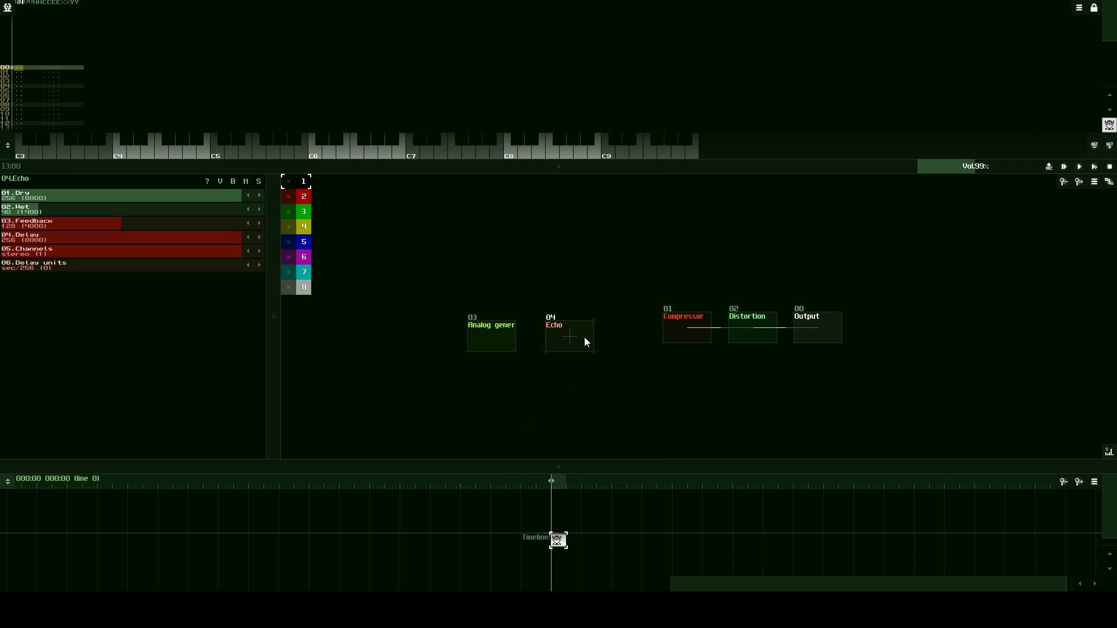
pyautogui.moveTo(588, 333); pyautogui.dragTo(589, 327)
# - Set the Echo's delay units to line and its delay to 4
pyautogui.moveTo(52, 266); pyautogui.dragTo(241, 267)
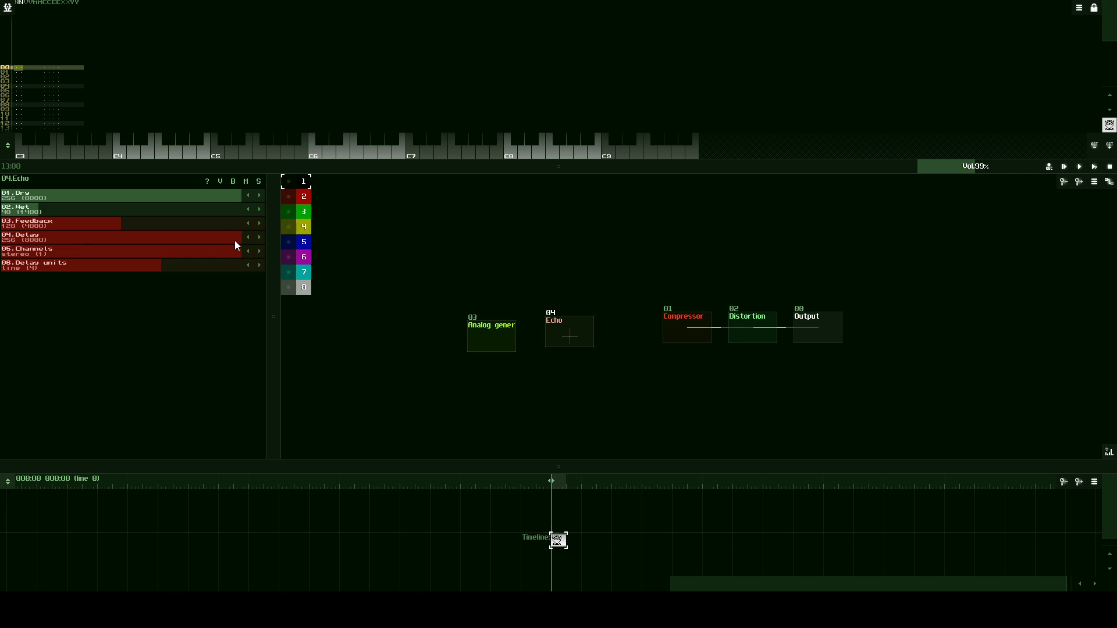
pyautogui.moveTo(232, 239); pyautogui.dragTo(35, 237)
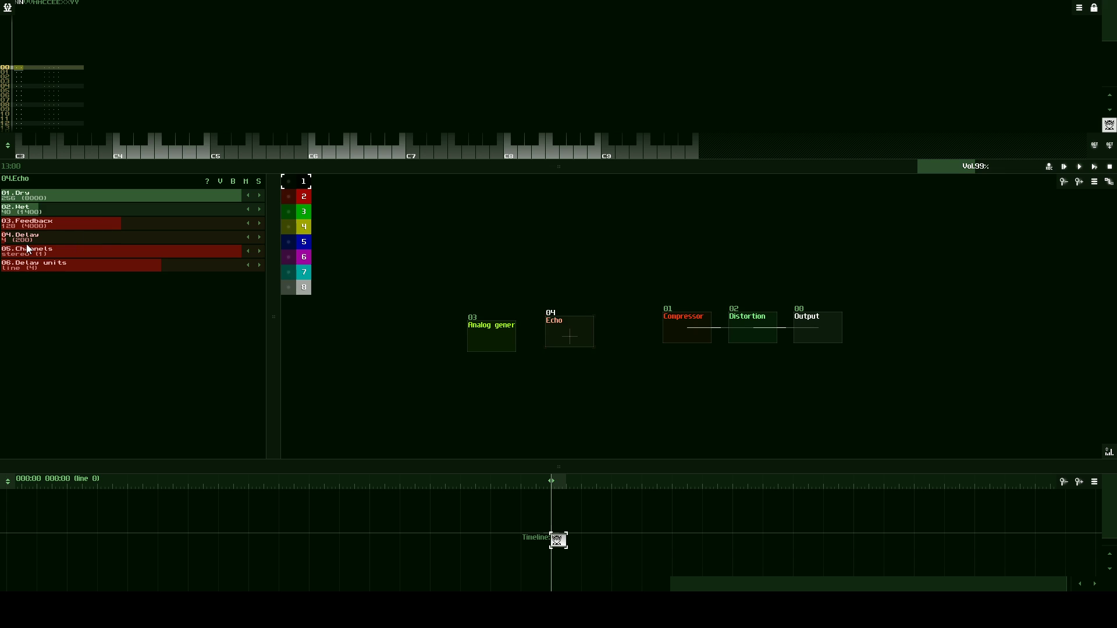
# - Route the Analog generator through the Echo into the Compressor and align the modules in one row
pyautogui.moveTo(493, 335); pyautogui.dragTo(700, 325)
pyautogui.moveTo(564, 337); pyautogui.dragTo(598, 336)
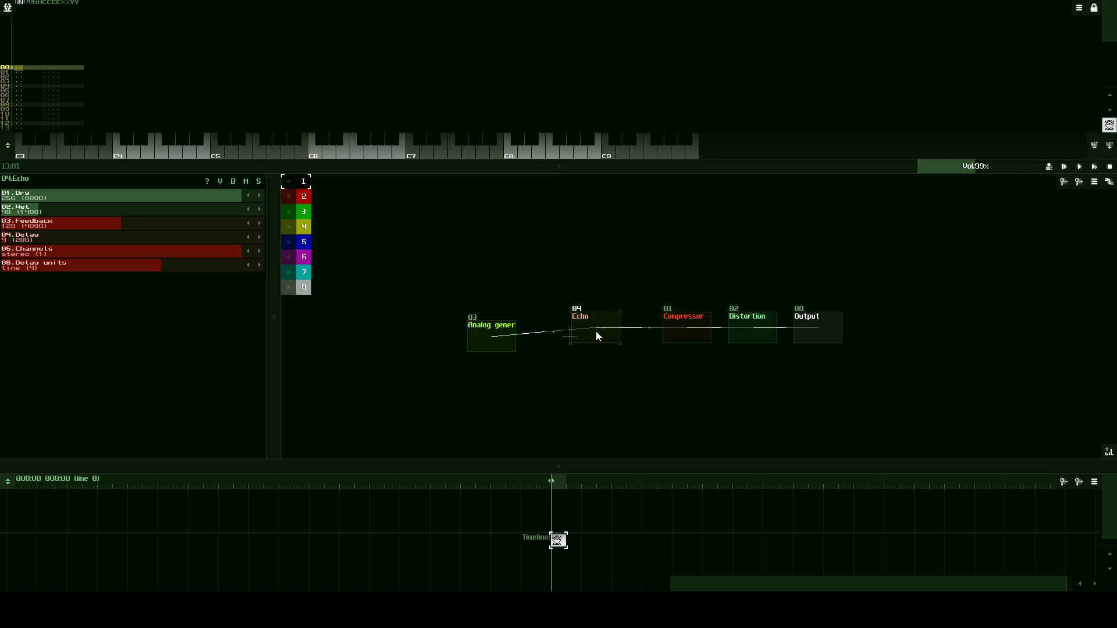
pyautogui.moveTo(474, 337); pyautogui.dragTo(513, 324)
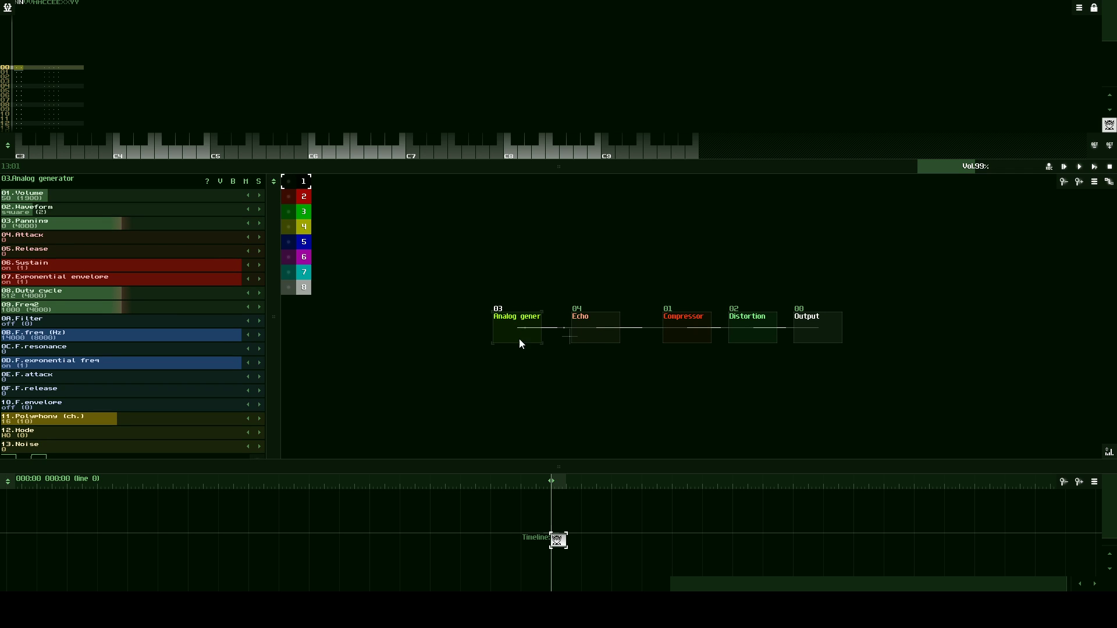
# - Set the number of lines of the timeline pattern to 64
pyautogui.click(557, 540)
pyautogui.click(557, 540)
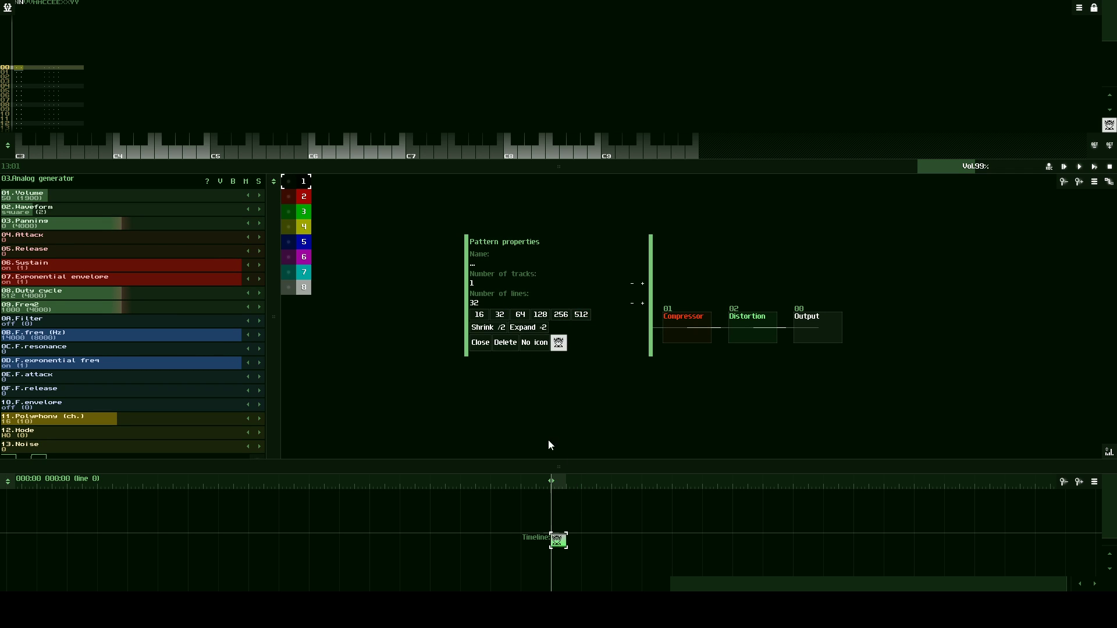
pyautogui.click(522, 317)
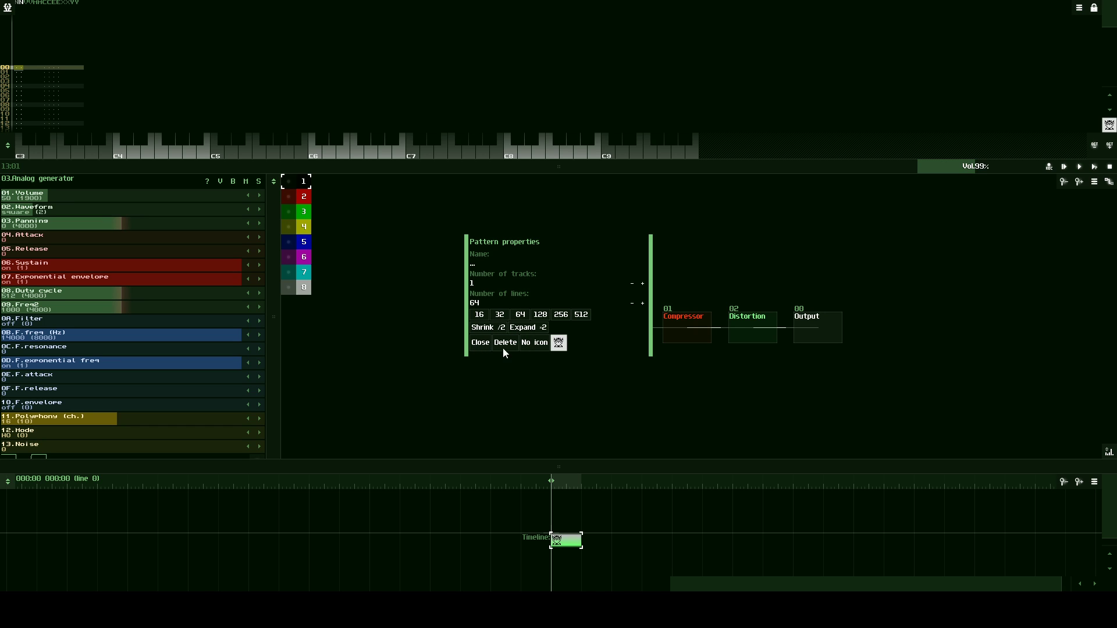
pyautogui.click(480, 344)
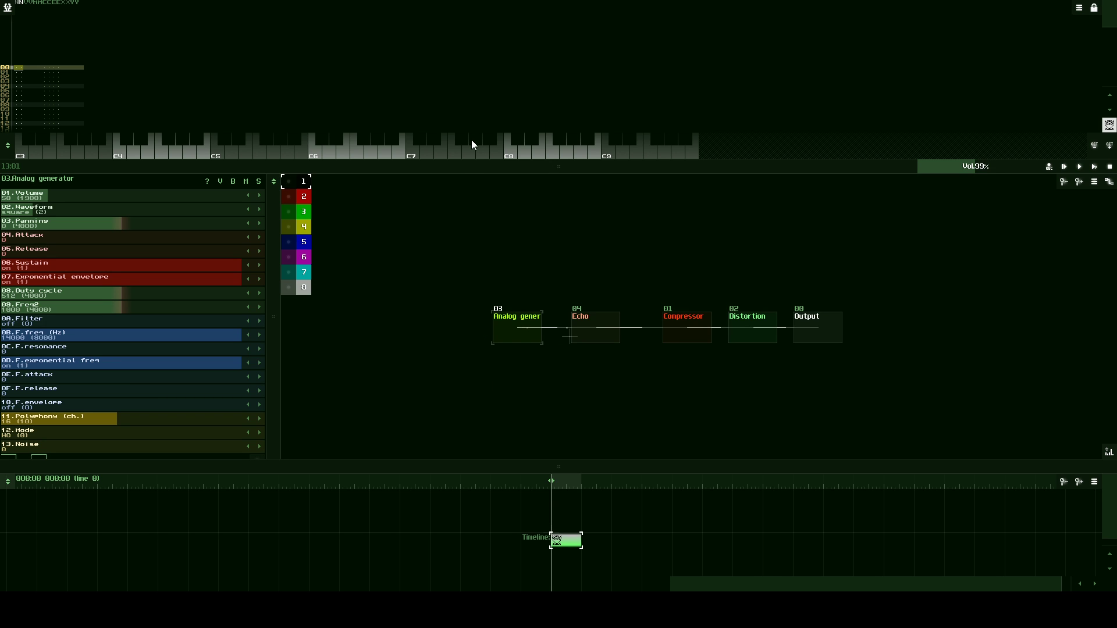
# - Enlarge the pattern editor and extend the on-screen keyboard range down to C1
pyautogui.moveTo(466, 168); pyautogui.dragTo(443, 497)
pyautogui.click(75, 304)
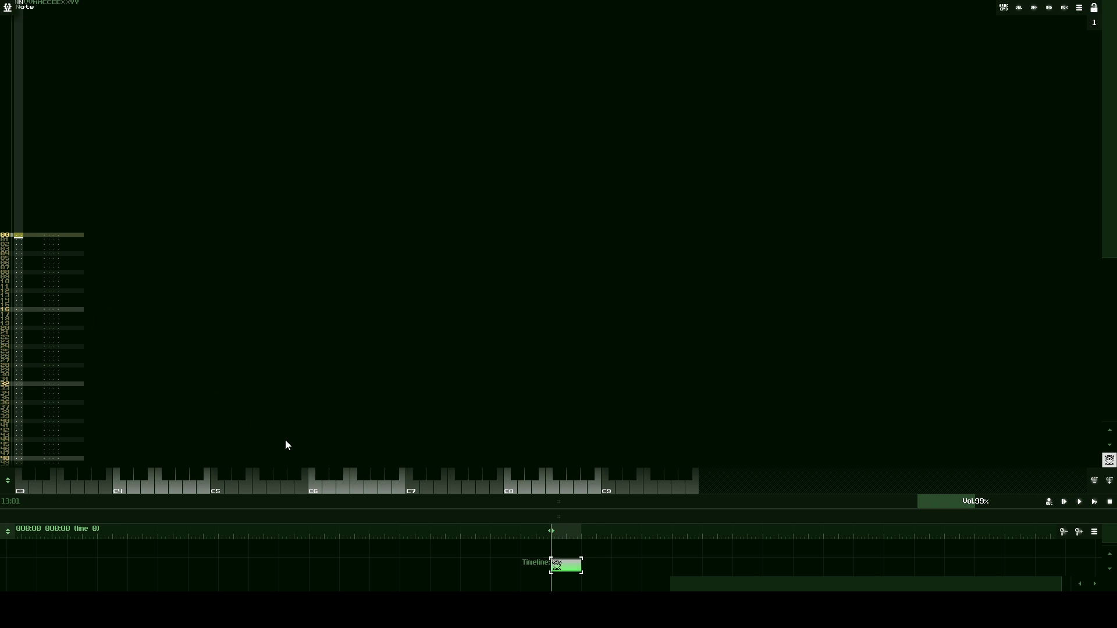
pyautogui.click(287, 484)
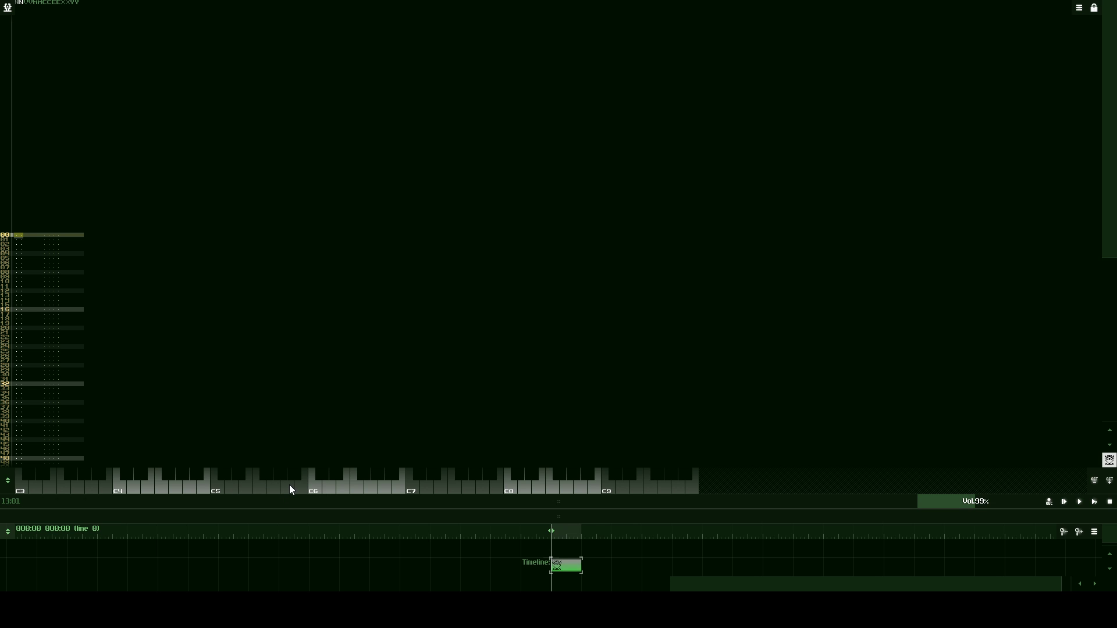
pyautogui.click(289, 487)
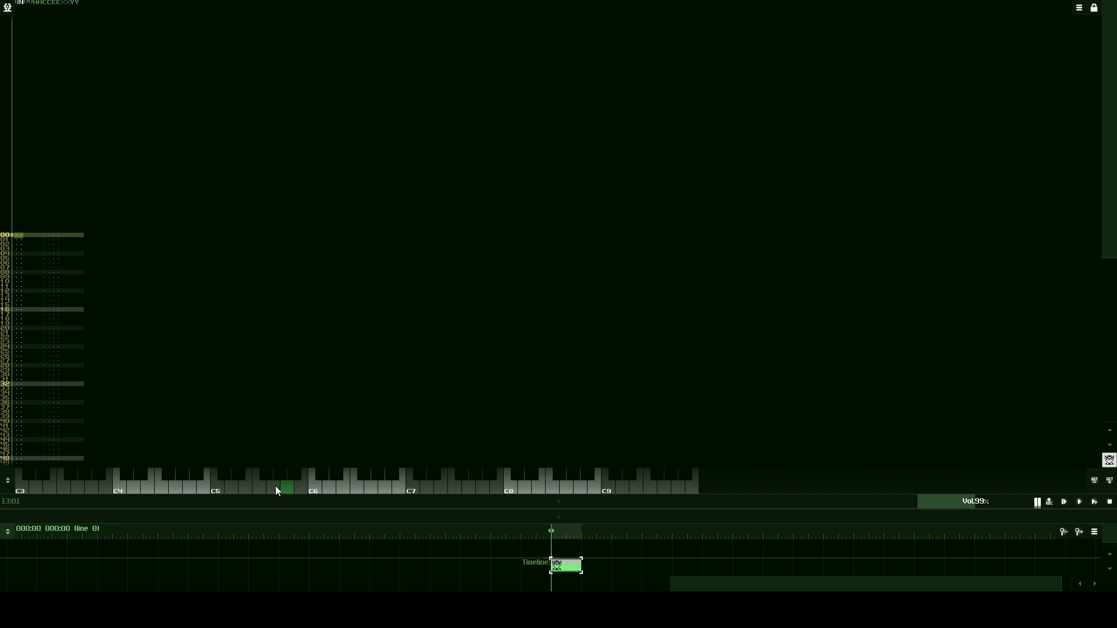
pyautogui.click(1109, 483)
pyautogui.click(1109, 483)
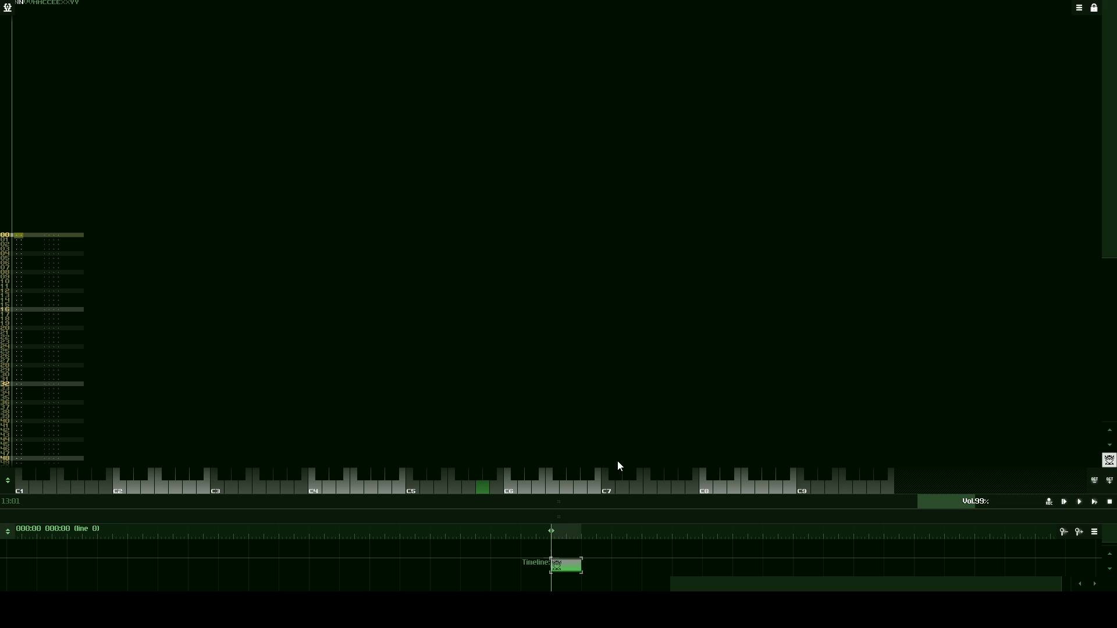
# - Audition the notes D4, E4 and G4 on the on-screen keyboard
pyautogui.click(324, 487)
pyautogui.click(348, 487)
pyautogui.click(368, 486)
# - Bring the modules back into view and lower the Echo's feedback to 24, testing it with notes
pyautogui.moveTo(506, 515); pyautogui.dragTo(529, 500)
pyautogui.moveTo(564, 377); pyautogui.dragTo(576, 273)
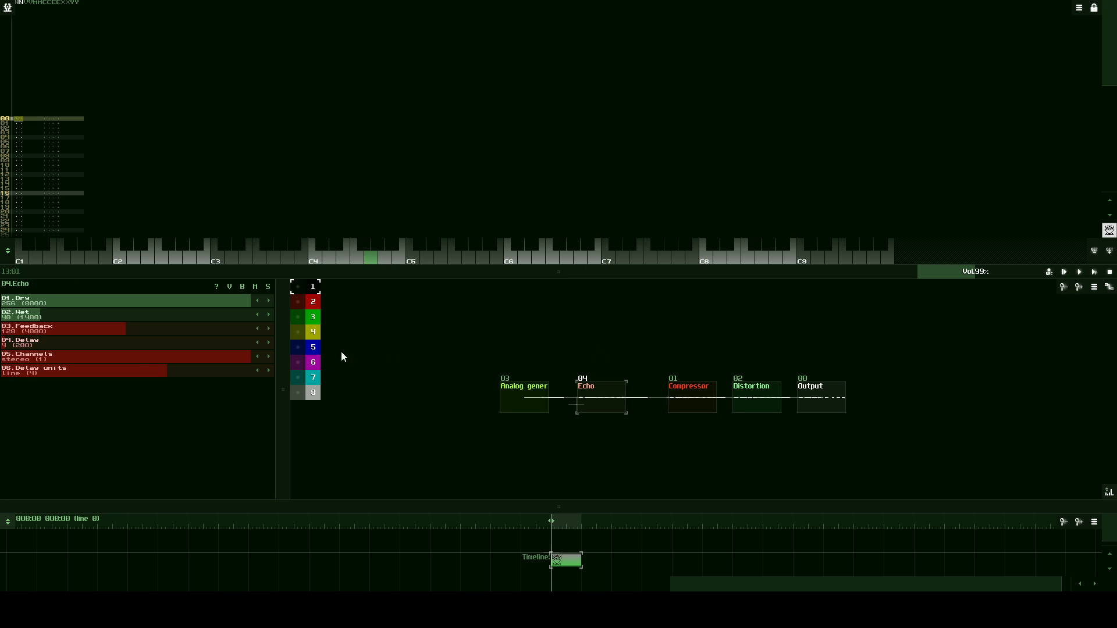
pyautogui.moveTo(152, 329); pyautogui.dragTo(92, 329)
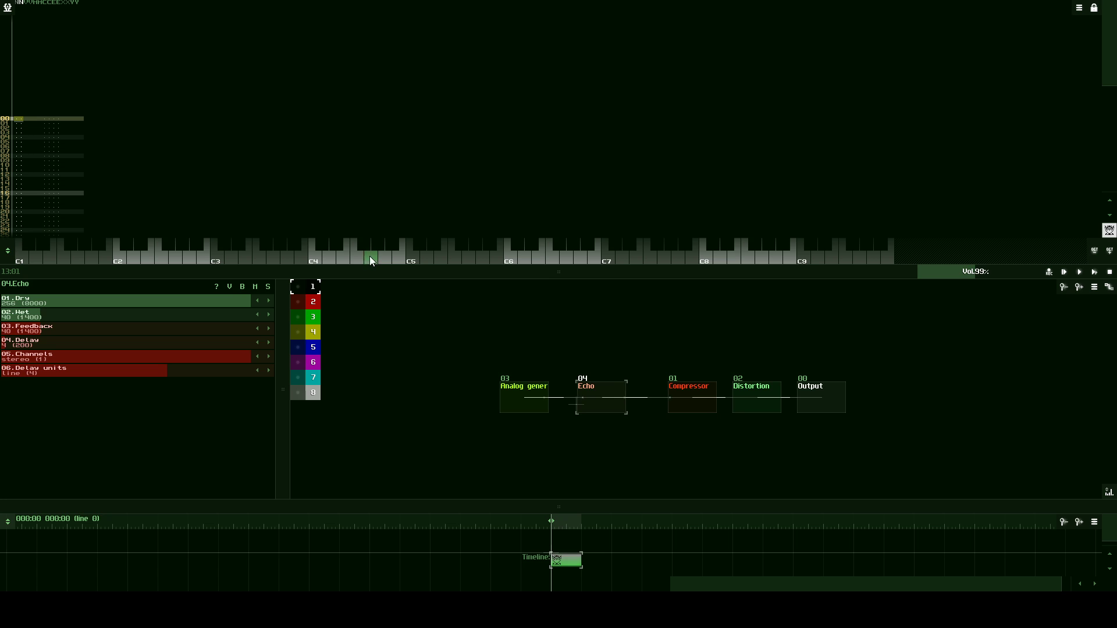
pyautogui.moveTo(369, 261); pyautogui.dragTo(267, 261)
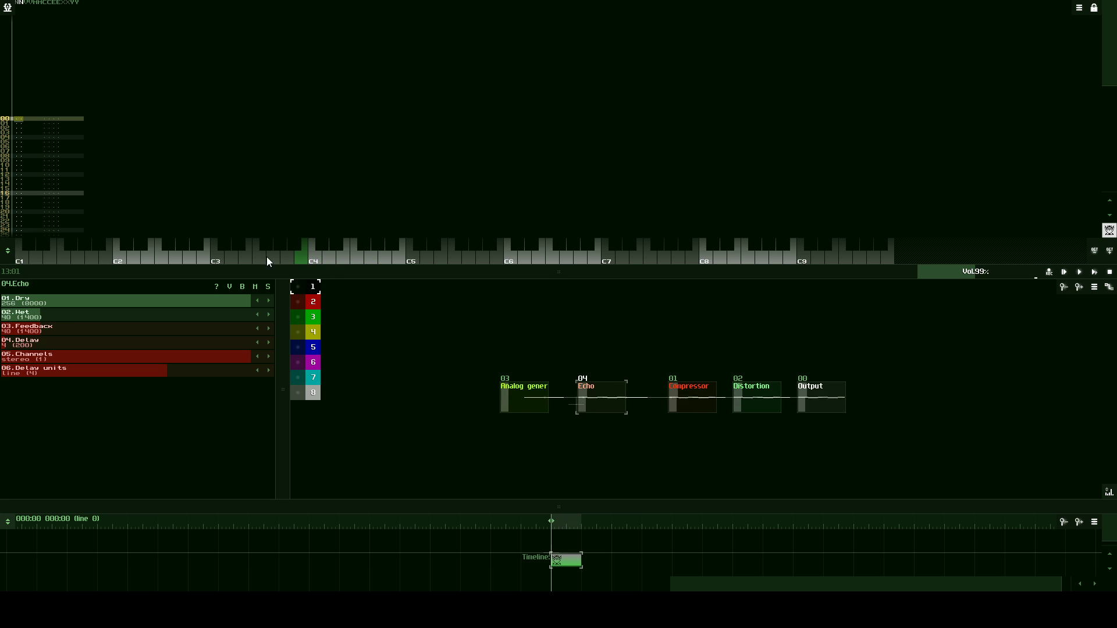
pyautogui.moveTo(53, 328); pyautogui.dragTo(48, 330)
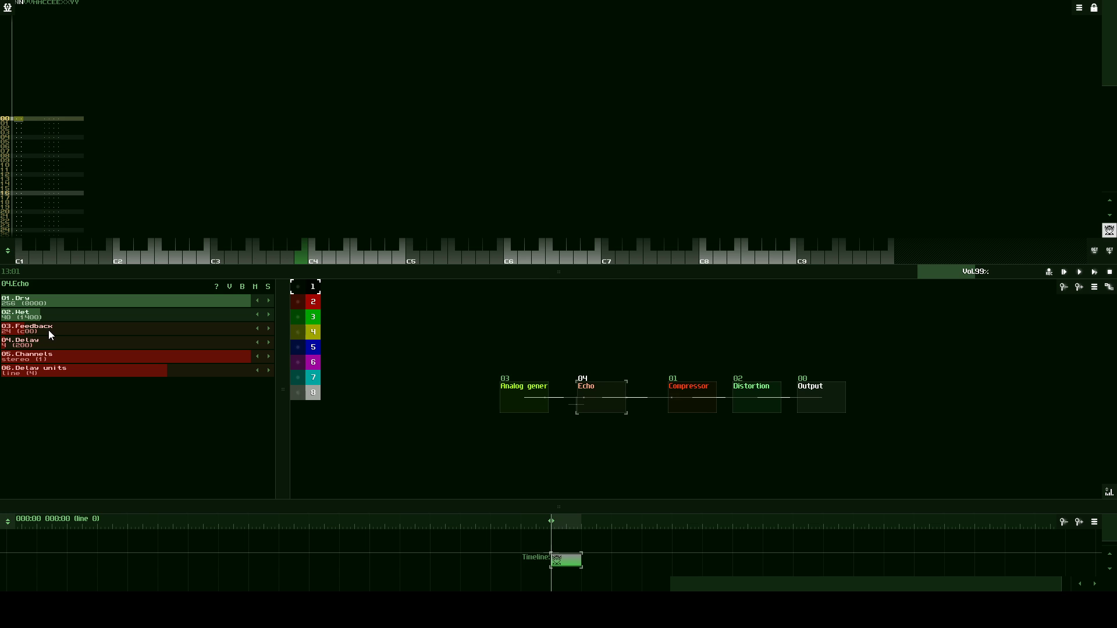
# - Try out several notes between D4 and D5, and enter D4 on line 00 of the enlarged pattern
pyautogui.moveTo(462, 268); pyautogui.dragTo(434, 509)
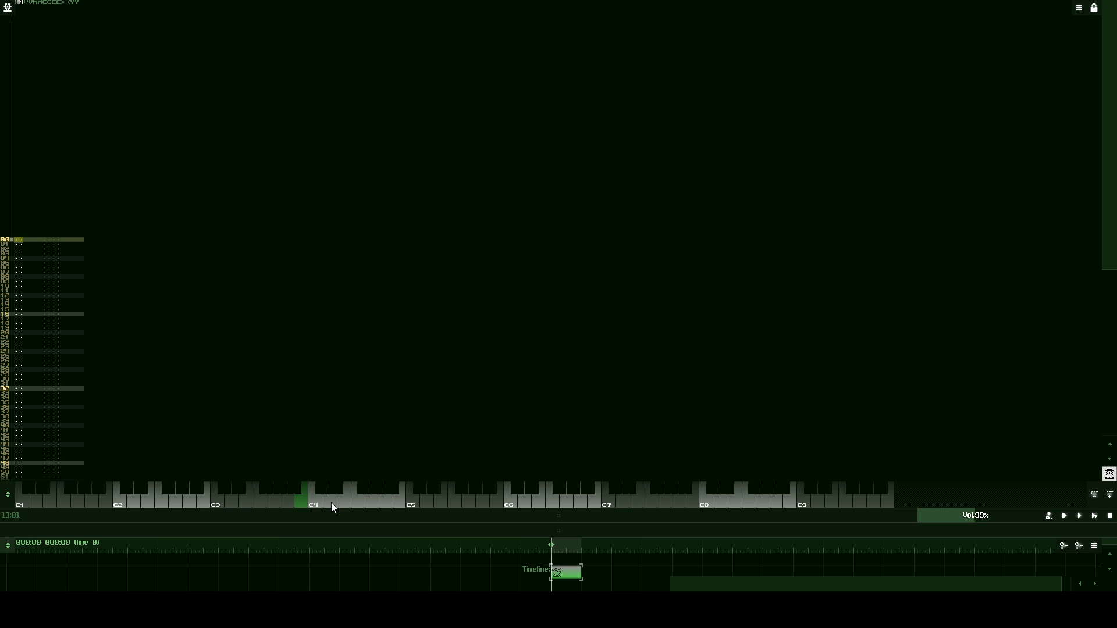
pyautogui.click(347, 501)
pyautogui.click(330, 500)
pyautogui.click(376, 500)
pyautogui.click(422, 500)
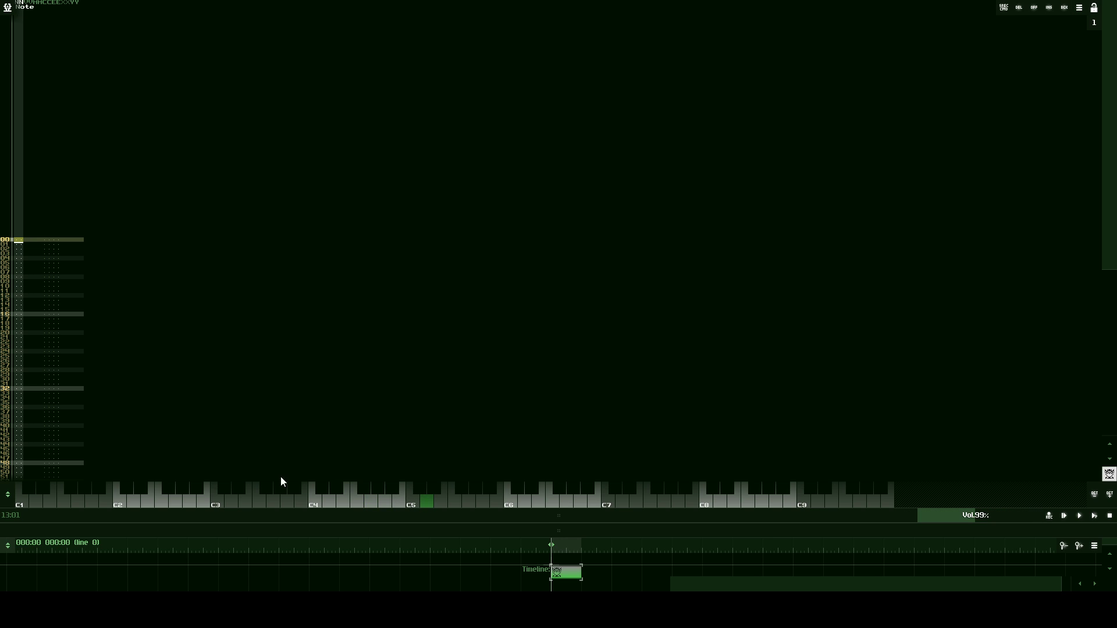
pyautogui.click(330, 502)
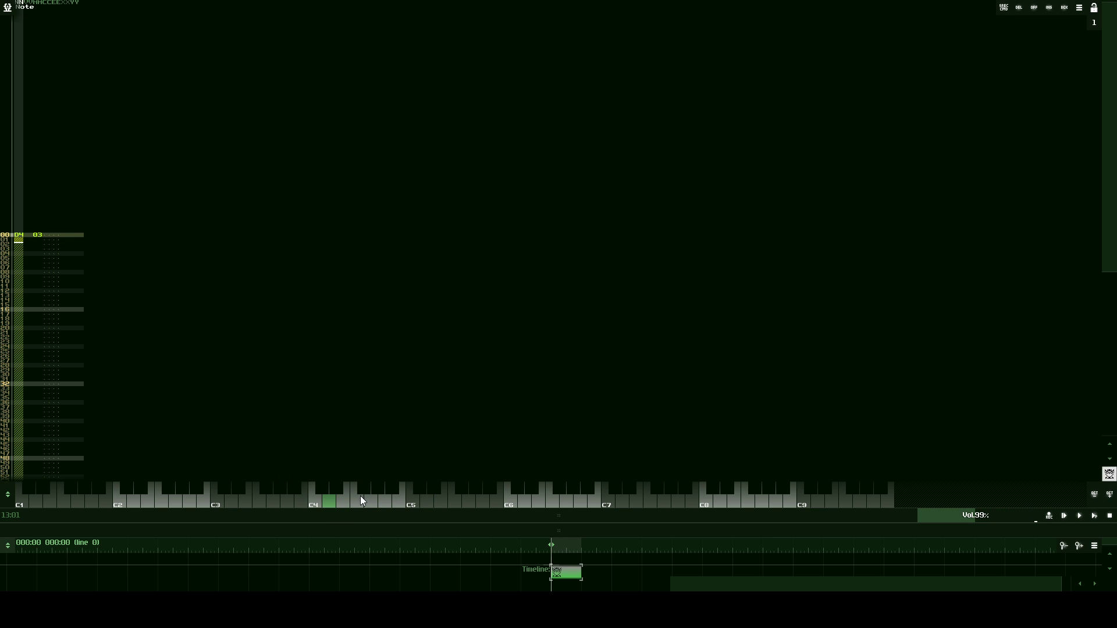
pyautogui.press('Down')
pyautogui.press('Down')
pyautogui.press('Down')
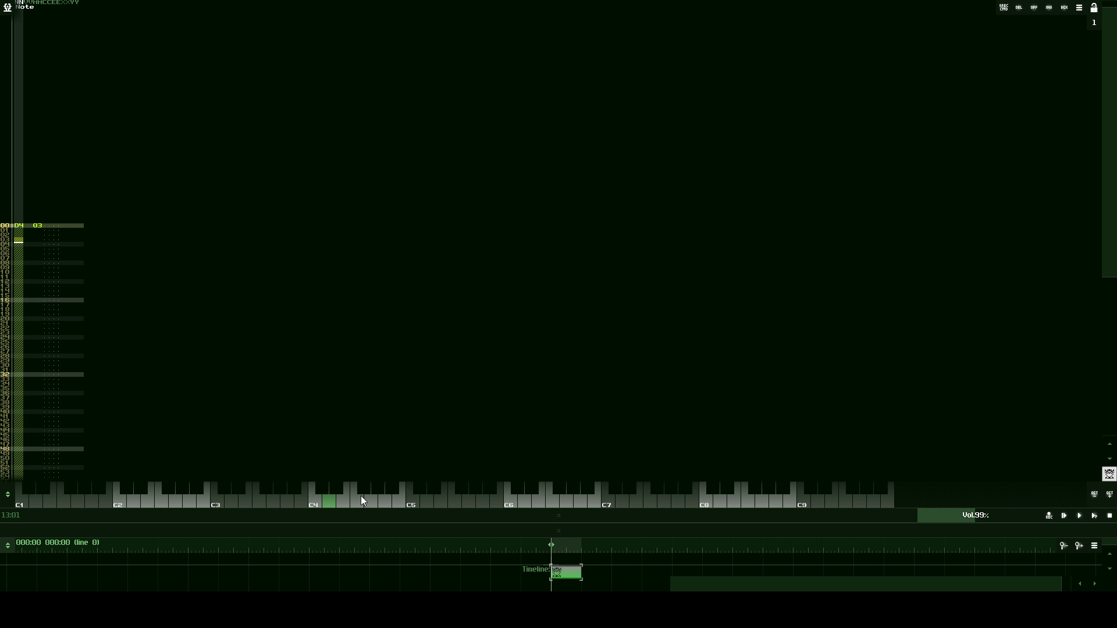
pyautogui.press('Up')
pyautogui.press('Up')
pyautogui.press('Up')
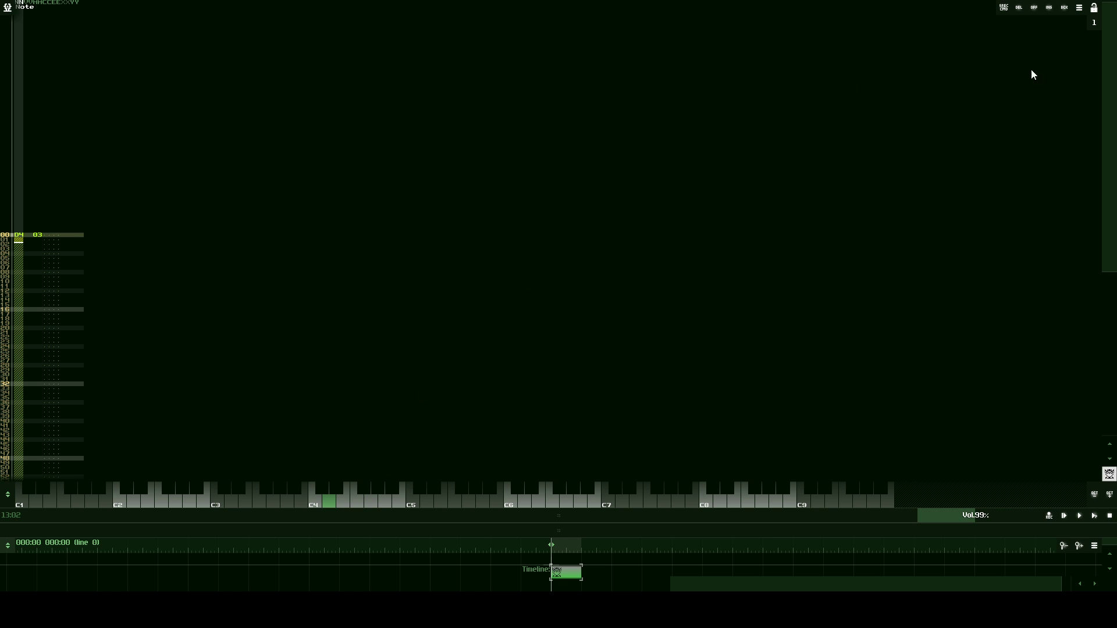
# - Set the edit step to 4 and enter A4, G4, C5, D4, A4, G4 and E5 on every fourth line from 04 to 28
pyautogui.click(1094, 22)
pyautogui.click(1090, 64)
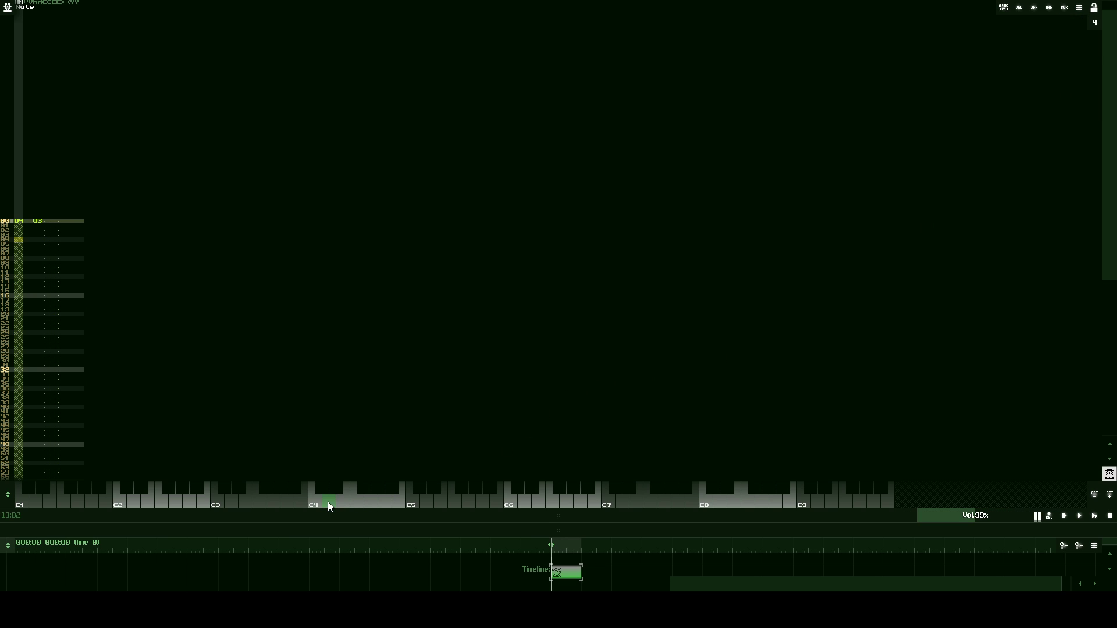
pyautogui.click(383, 503)
pyautogui.click(375, 501)
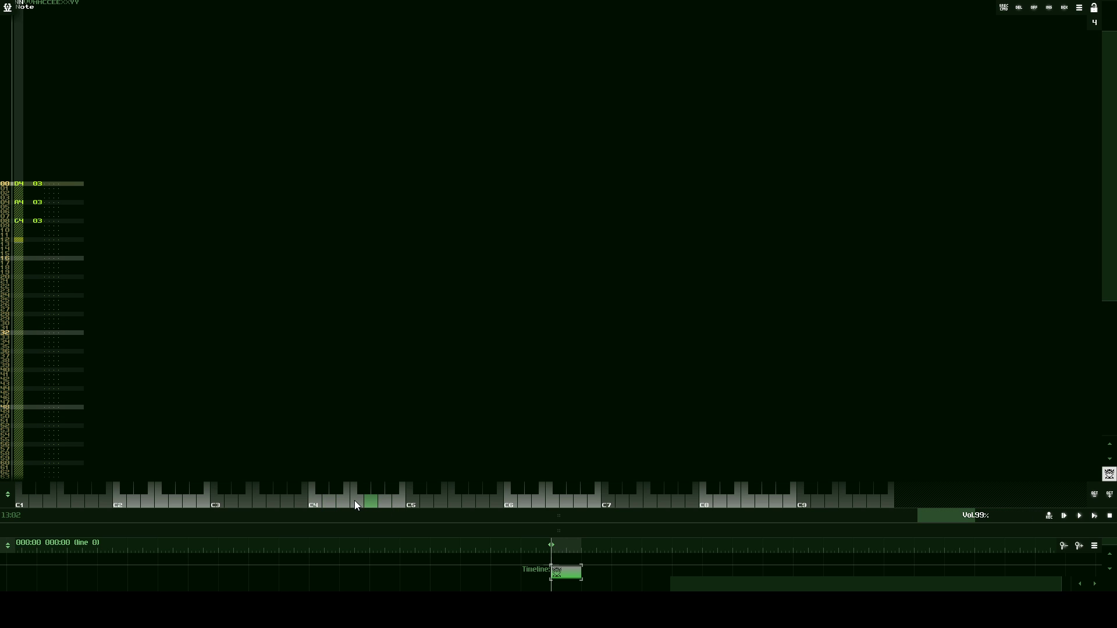
pyautogui.click(406, 500)
pyautogui.click(334, 501)
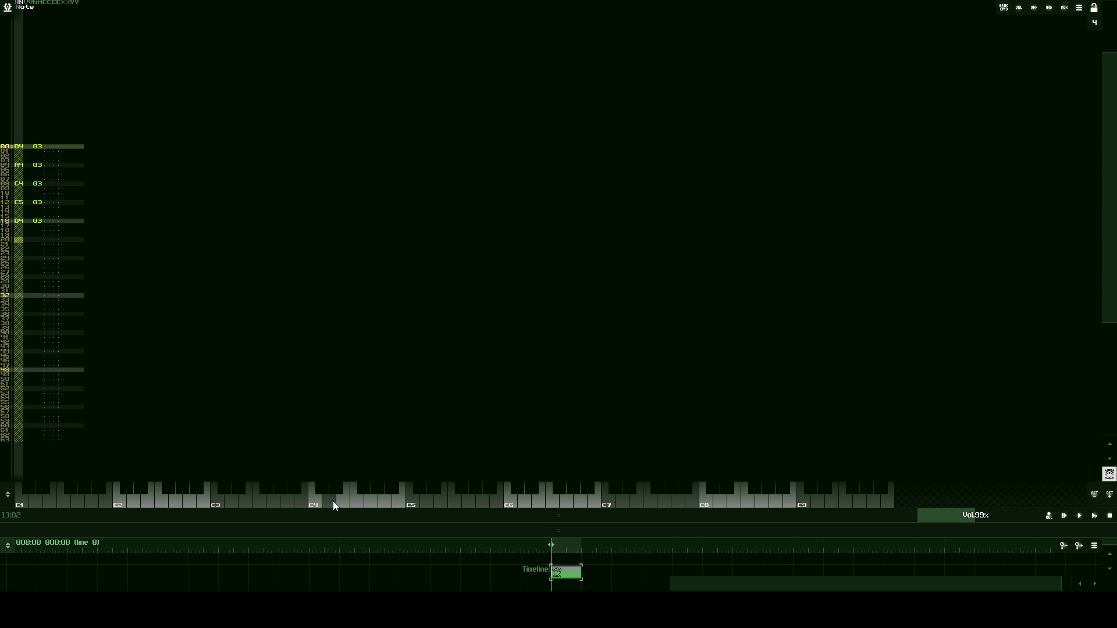
pyautogui.click(383, 503)
pyautogui.click(372, 501)
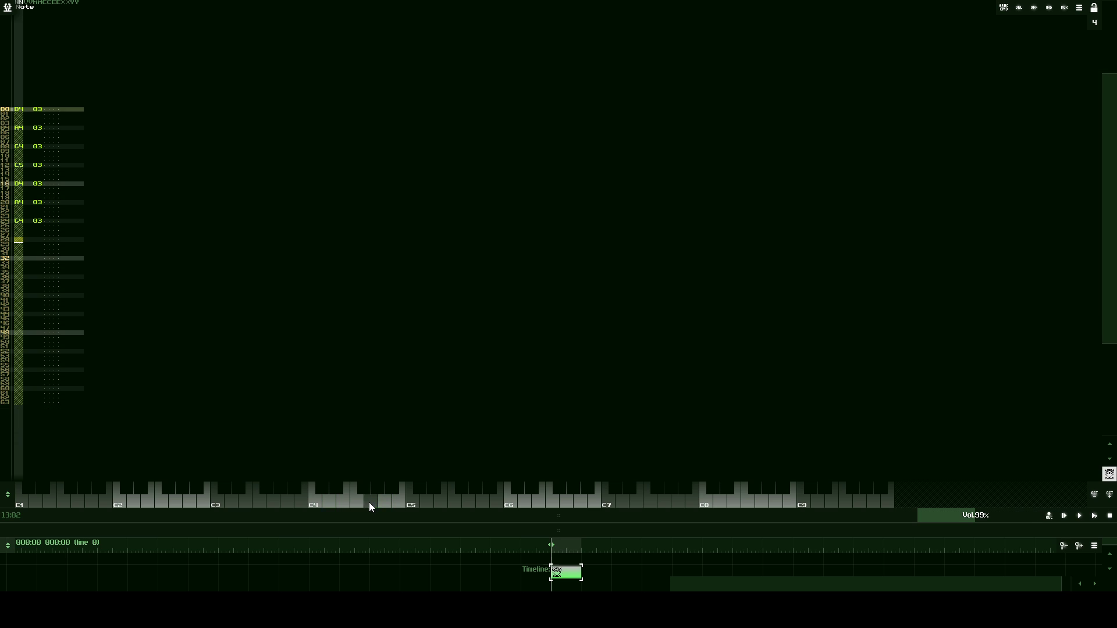
pyautogui.click(443, 502)
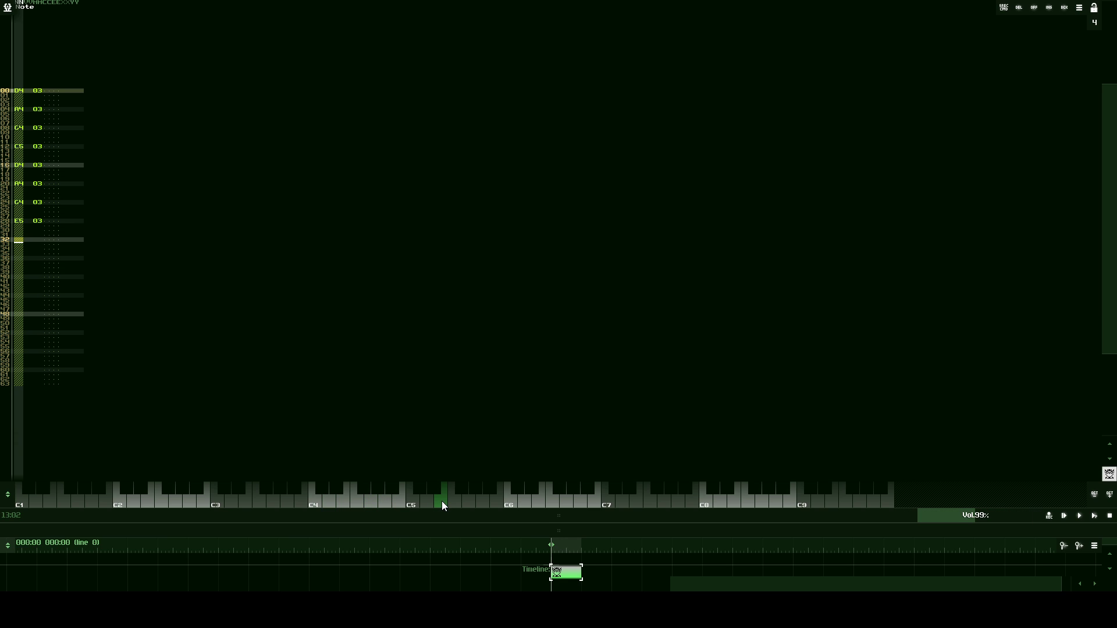
# - Enter D4, A4, G4, C5, D5, F5, E5 and A4 on every fourth line from 32 to 60, and play the pattern
pyautogui.click(331, 501)
pyautogui.click(381, 496)
pyautogui.click(372, 501)
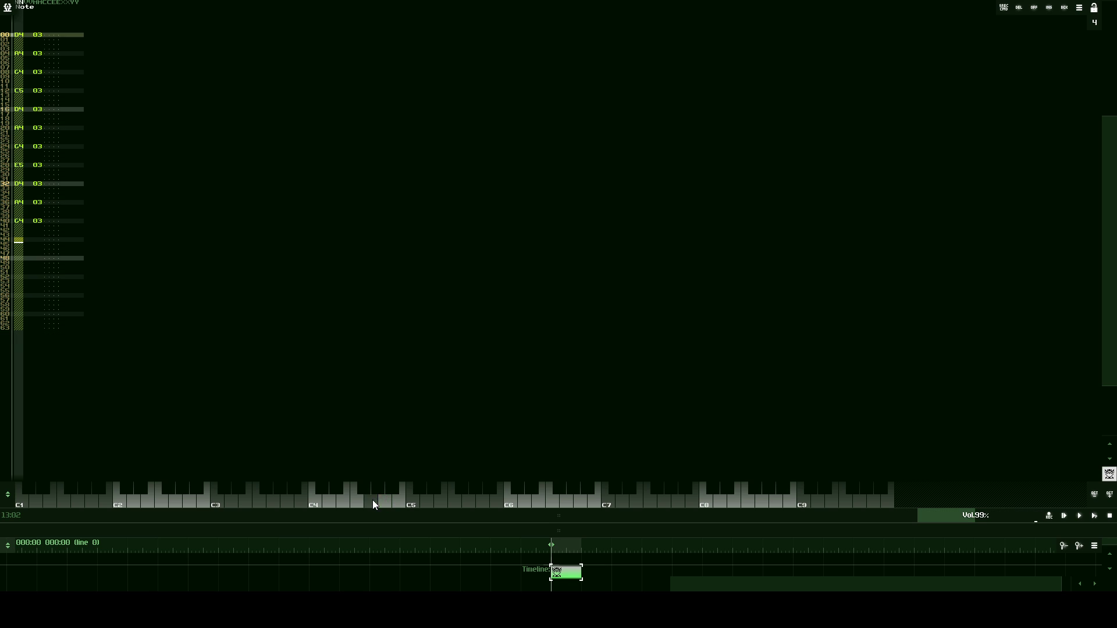
pyautogui.click(415, 503)
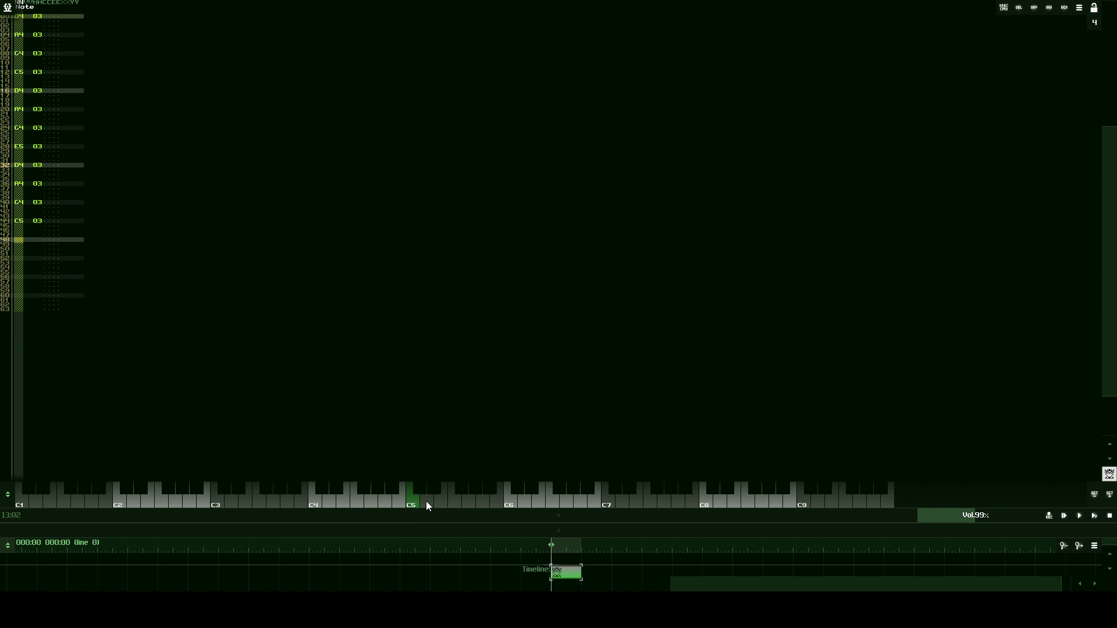
pyautogui.click(430, 503)
pyautogui.click(454, 503)
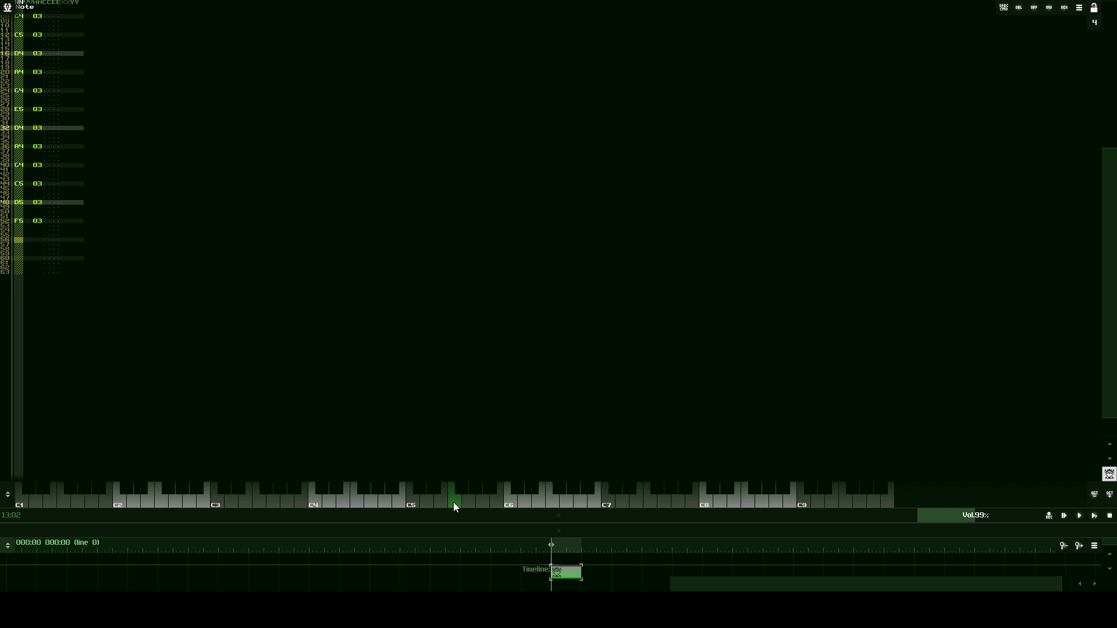
pyautogui.click(374, 502)
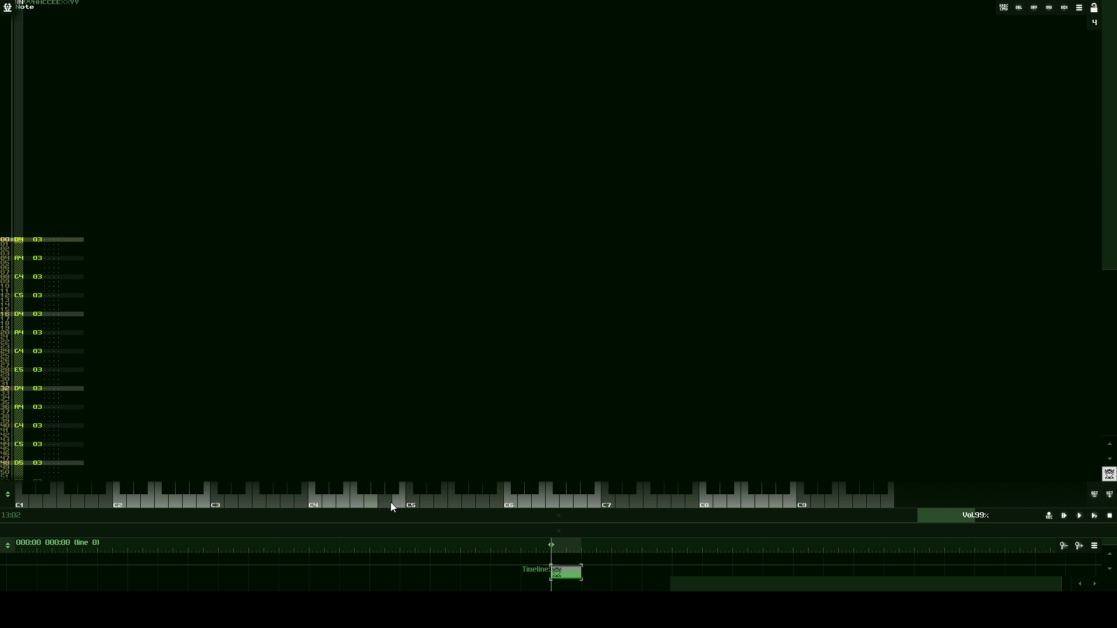
pyautogui.click(1094, 516)
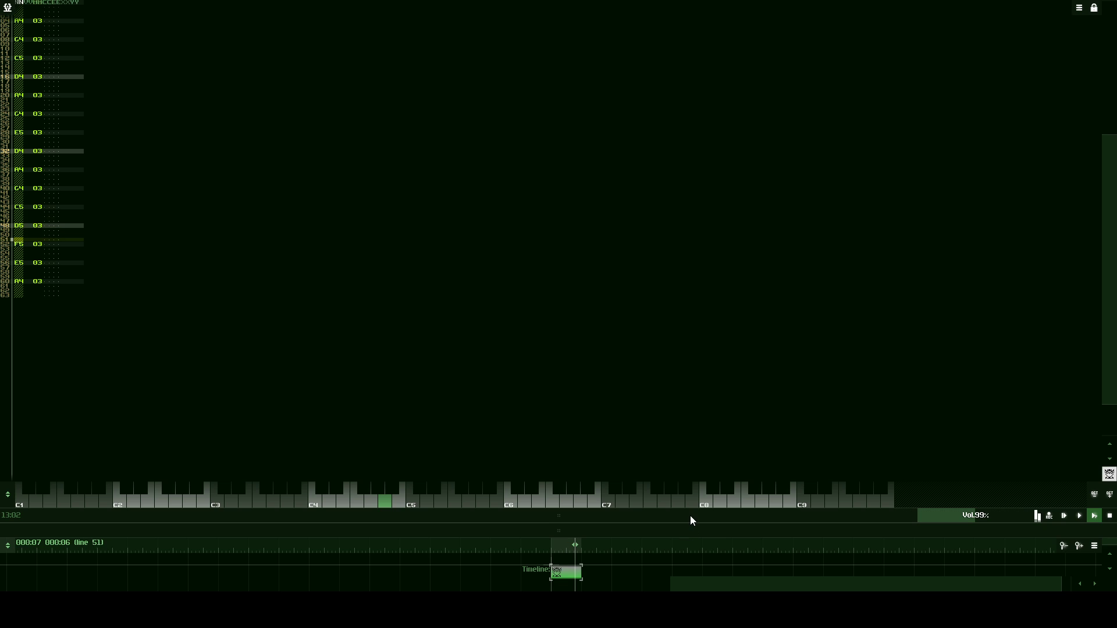
pyautogui.click(1110, 517)
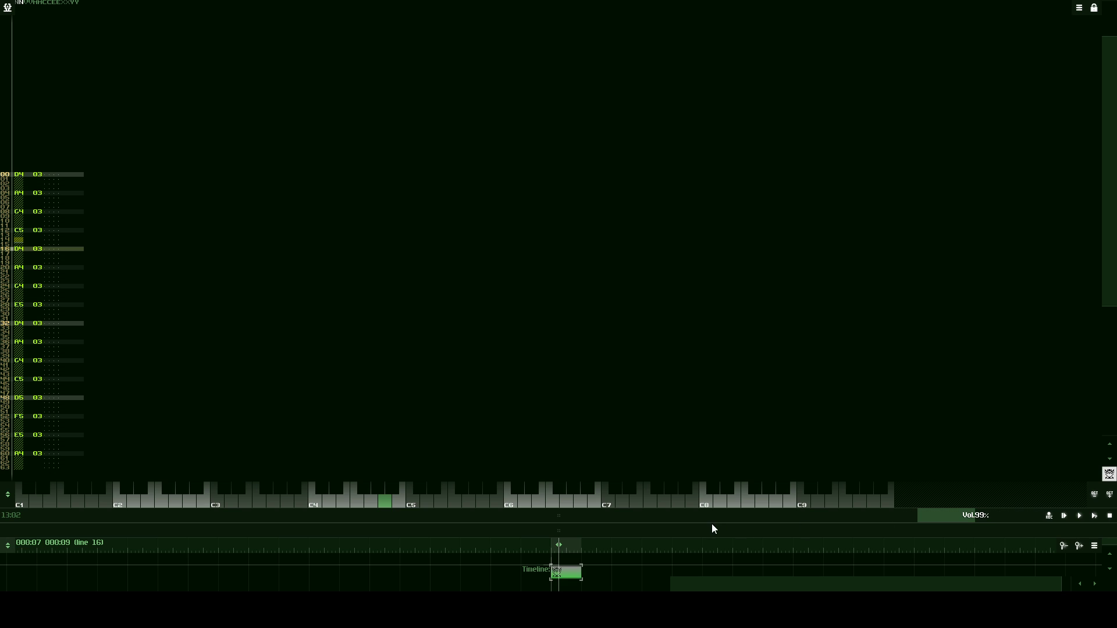
# - Bring the modules back into view and lower the Analog generator's volume to 35
pyautogui.moveTo(711, 524); pyautogui.dragTo(692, 293)
pyautogui.click(516, 387)
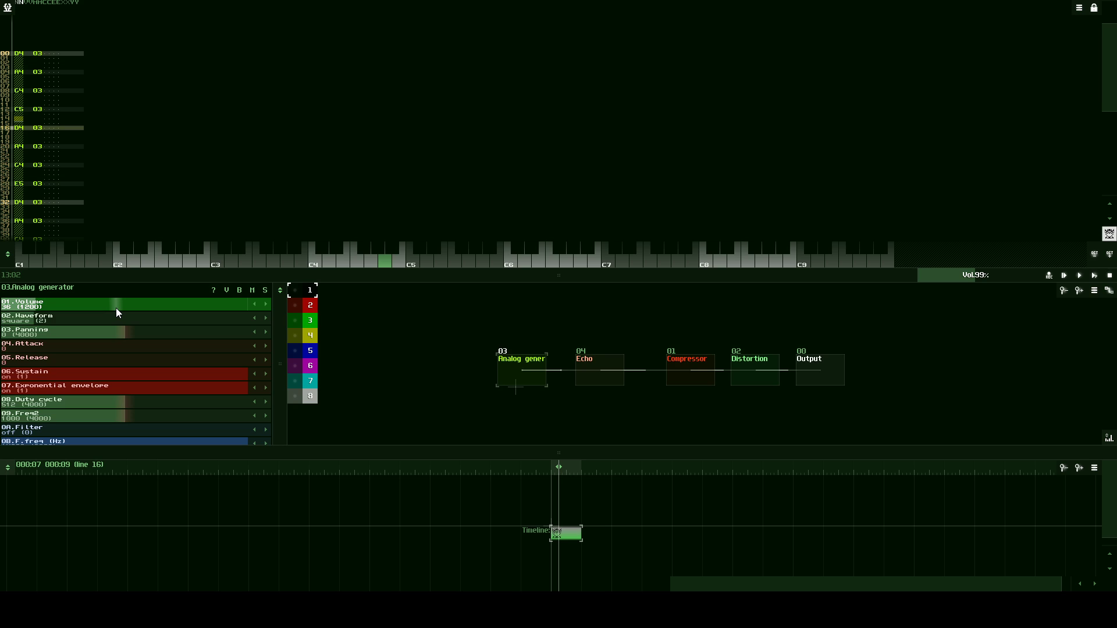
pyautogui.moveTo(117, 308); pyautogui.dragTo(115, 309)
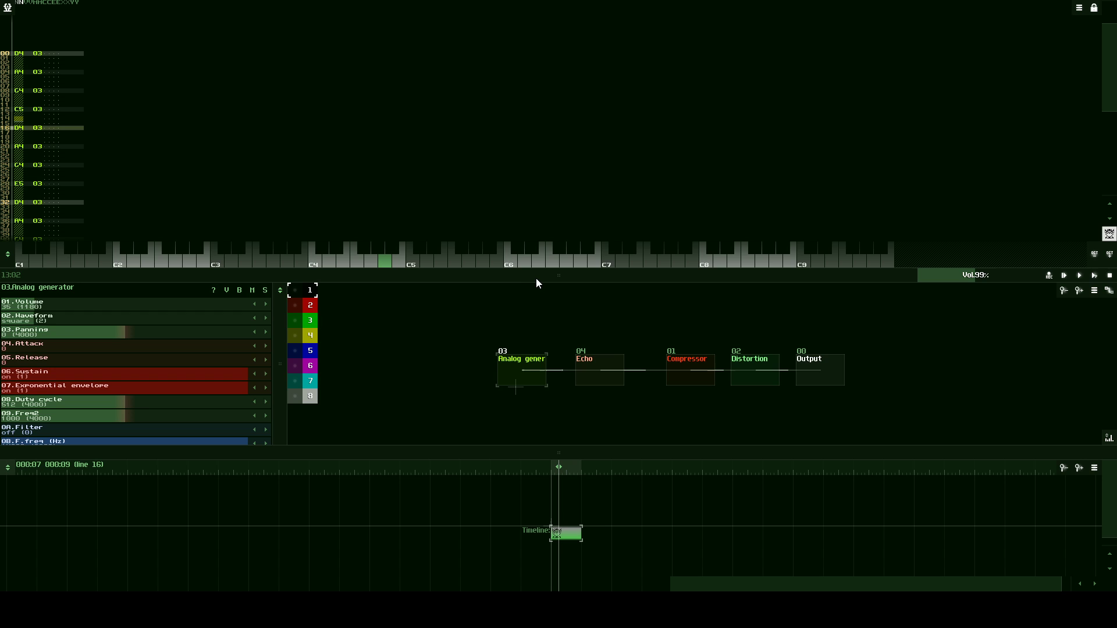
# - Add a second Analog generator with the noise (sampler) waveform and connect it to the Compressor
pyautogui.moveTo(538, 278); pyautogui.dragTo(553, 222)
pyautogui.doubleClick(544, 260)
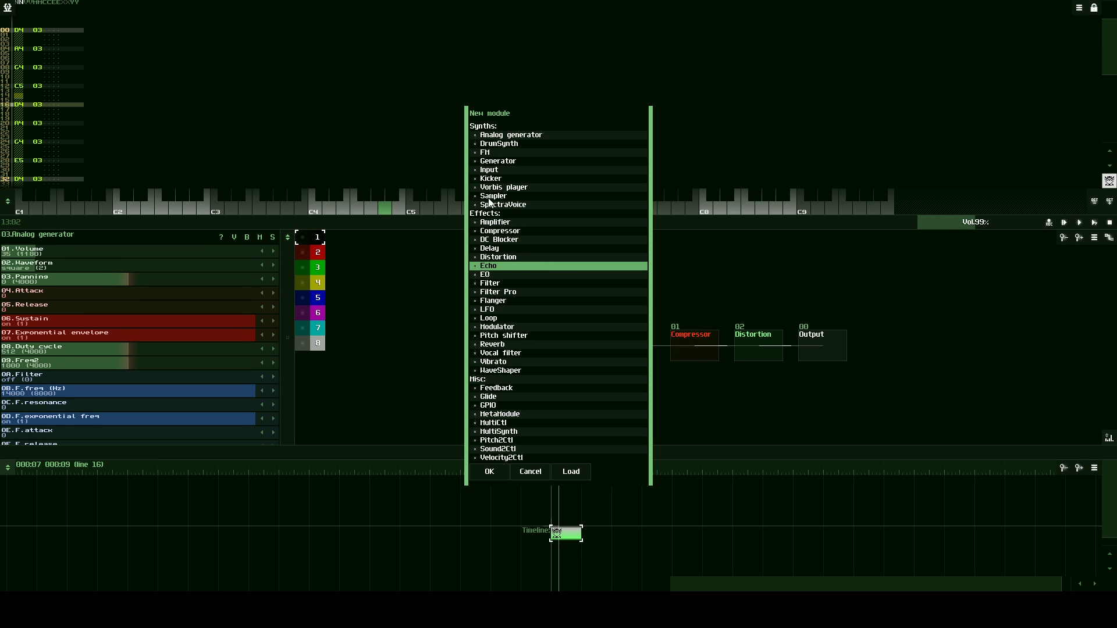
pyautogui.click(504, 138)
pyautogui.click(483, 473)
pyautogui.moveTo(114, 269); pyautogui.dragTo(156, 270)
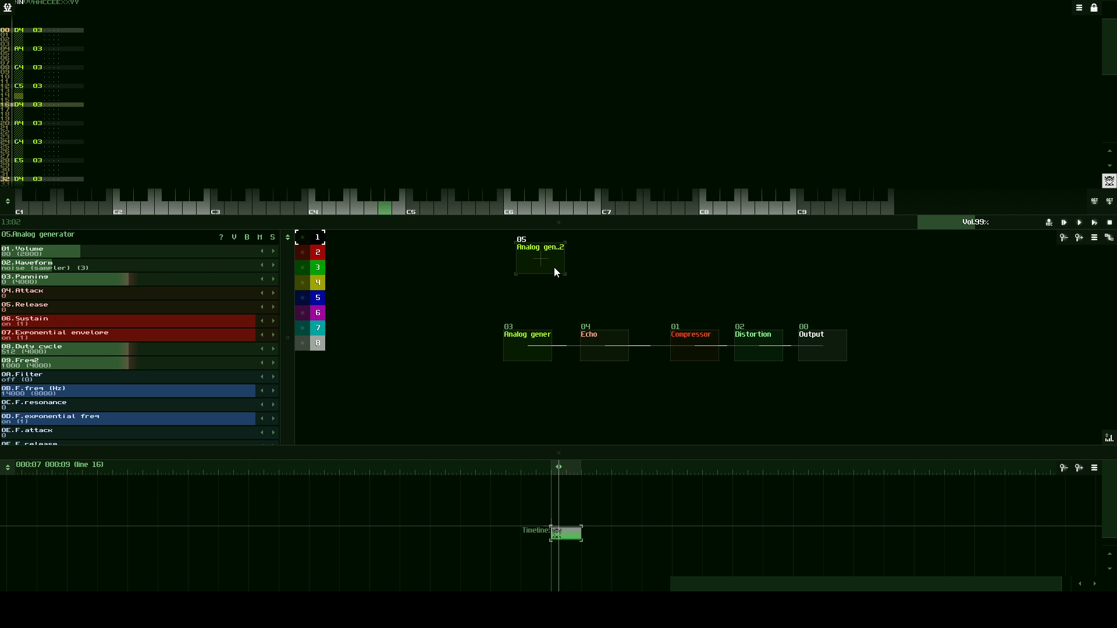
pyautogui.moveTo(554, 267); pyautogui.dragTo(694, 347)
# - Turn off the noise generator's sustain and set its release to 116, testing it with notes
pyautogui.moveTo(154, 315)
pyautogui.mouseDown()
pyautogui.moveTo(69, 317)
pyautogui.moveTo(174, 309)
pyautogui.mouseUp()
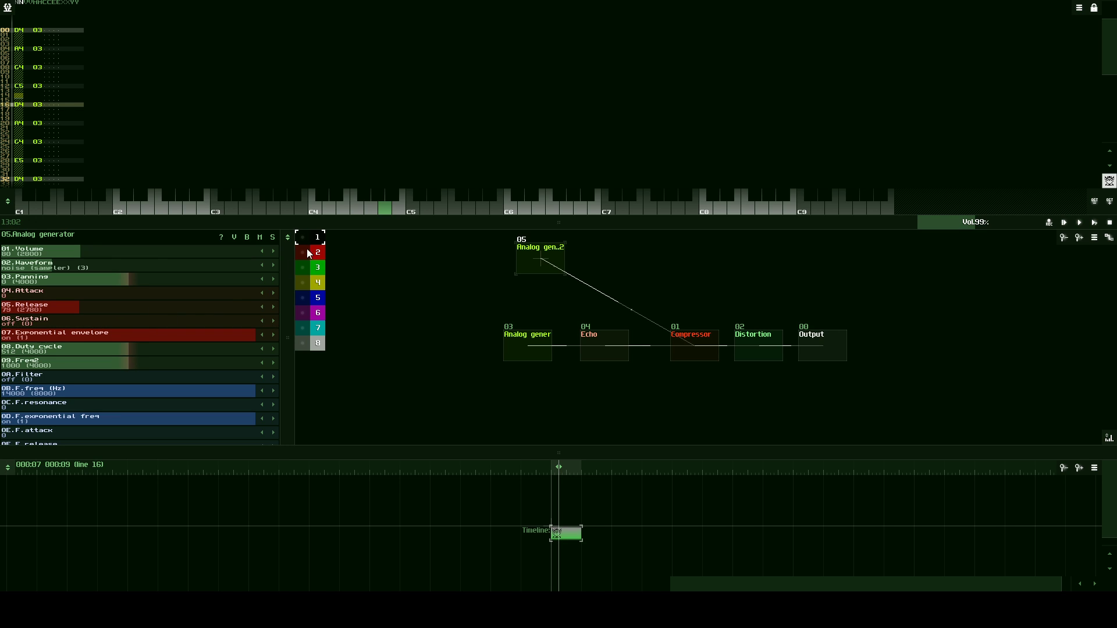
pyautogui.click(350, 205)
pyautogui.moveTo(138, 308); pyautogui.dragTo(189, 307)
pyautogui.click(499, 208)
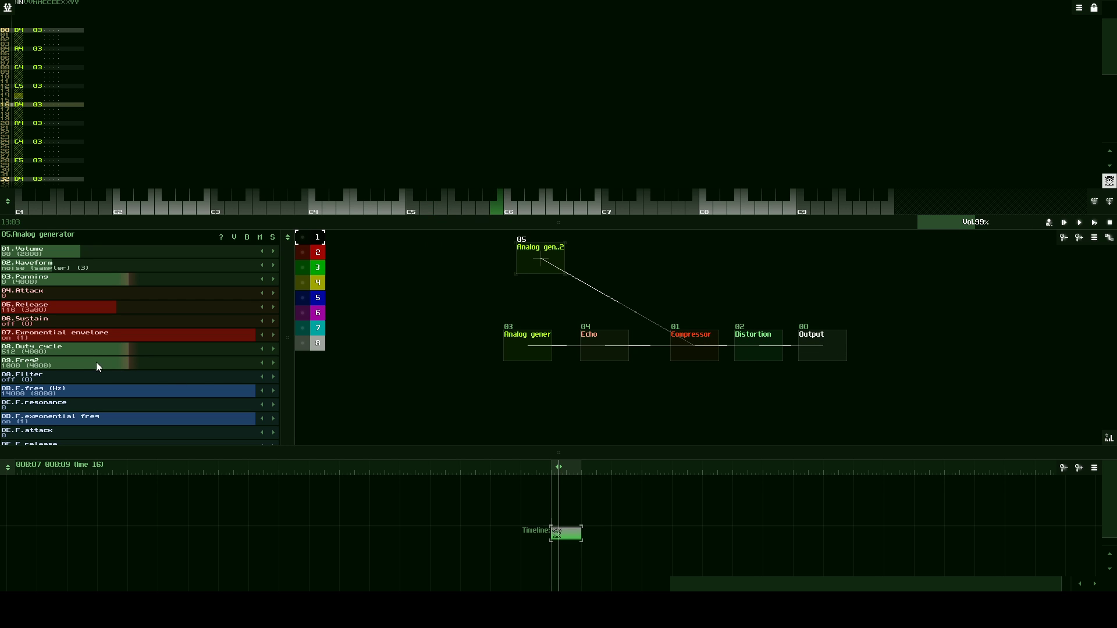
# - Set the noise generator's filter to HP 12dB with a frequency of 7131 Hz, testing it with notes
pyautogui.moveTo(117, 377); pyautogui.dragTo(162, 372)
pyautogui.click(477, 206)
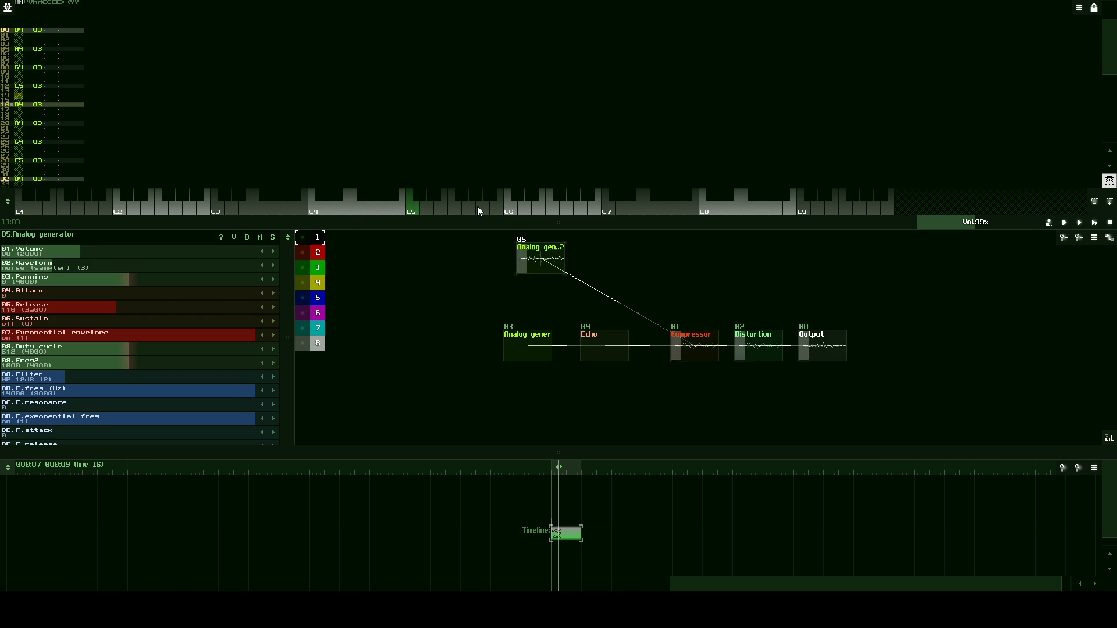
pyautogui.moveTo(203, 383); pyautogui.dragTo(141, 394)
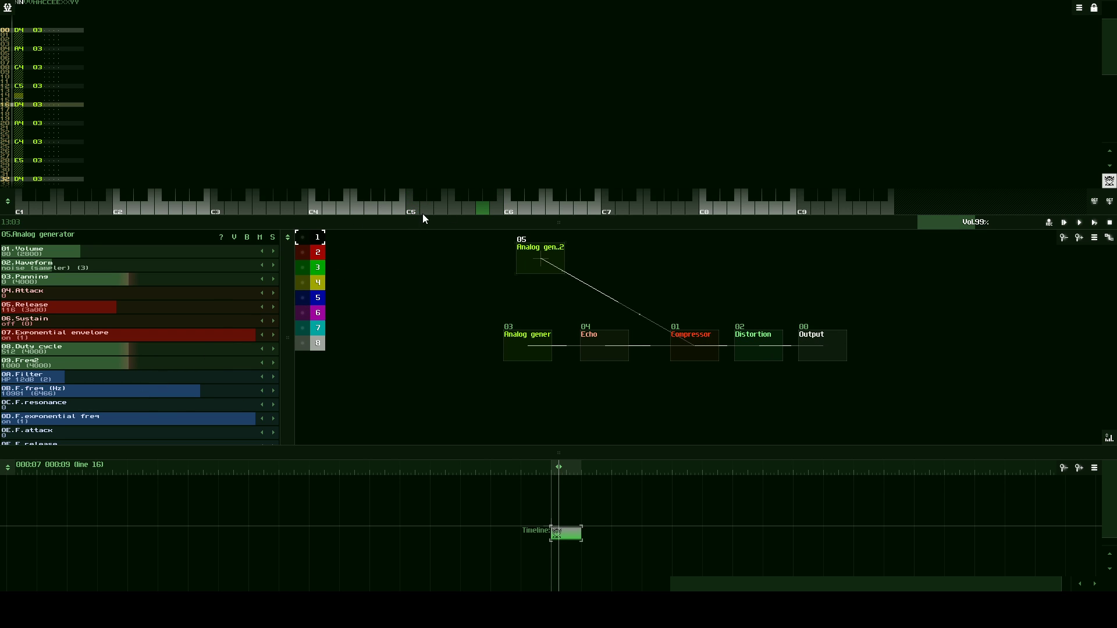
pyautogui.moveTo(431, 205); pyautogui.dragTo(449, 203)
pyautogui.moveTo(218, 389); pyautogui.dragTo(163, 389)
pyautogui.click(453, 204)
pyautogui.click(436, 207)
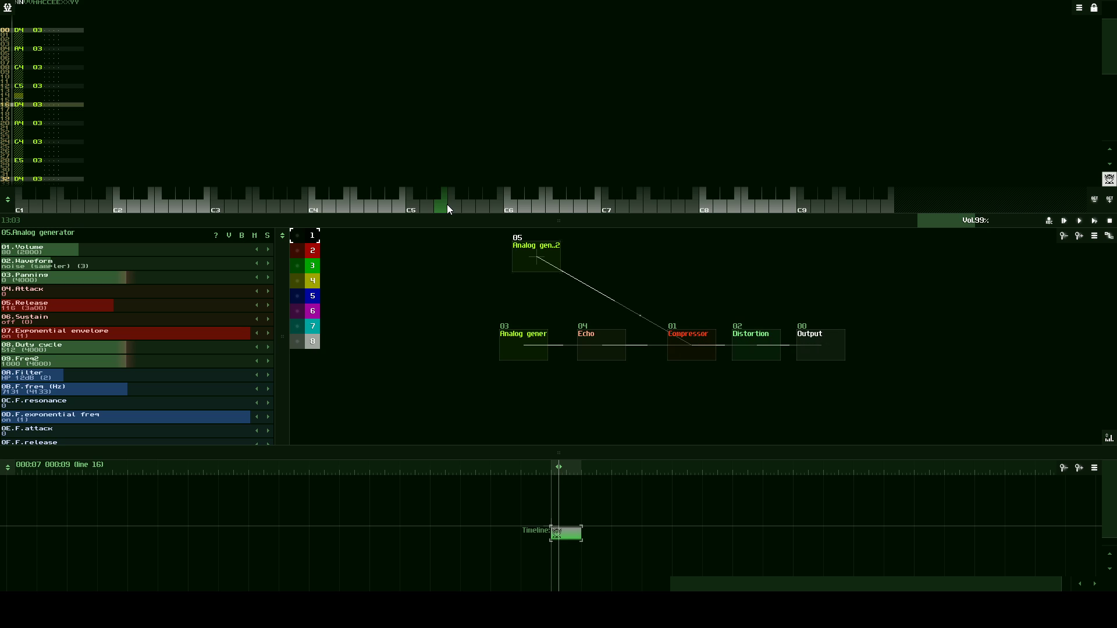
# - Move the noise generator directly above the first Analog generator and recolour it cyan
pyautogui.moveTo(535, 262); pyautogui.dragTo(455, 320)
pyautogui.click(533, 294)
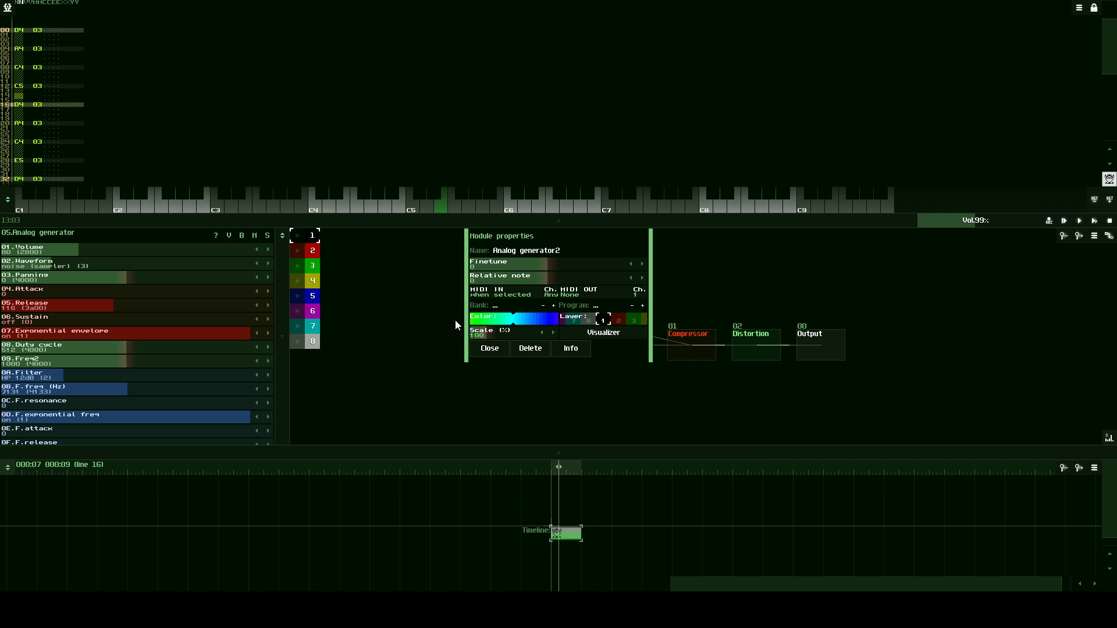
pyautogui.click(490, 348)
# - Rename the noise generator module as HH
pyautogui.click(525, 285)
pyautogui.click(578, 249)
pyautogui.press('BackSpace')
pyautogui.press('BackSpace')
pyautogui.press('BackSpace')
pyautogui.press('BackSpace')
pyautogui.press('BackSpace')
pyautogui.press('BackSpace')
pyautogui.press('BackSpace')
pyautogui.press('BackSpace')
pyautogui.press('BackSpace')
pyautogui.press('BackSpace')
pyautogui.press('BackSpace')
pyautogui.press('BackSpace')
pyautogui.press('BackSpace')
pyautogui.press('BackSpace')
pyautogui.press('BackSpace')
pyautogui.press('BackSpace')
pyautogui.press('BackSpace')
pyautogui.write('HH')
pyautogui.click(490, 348)
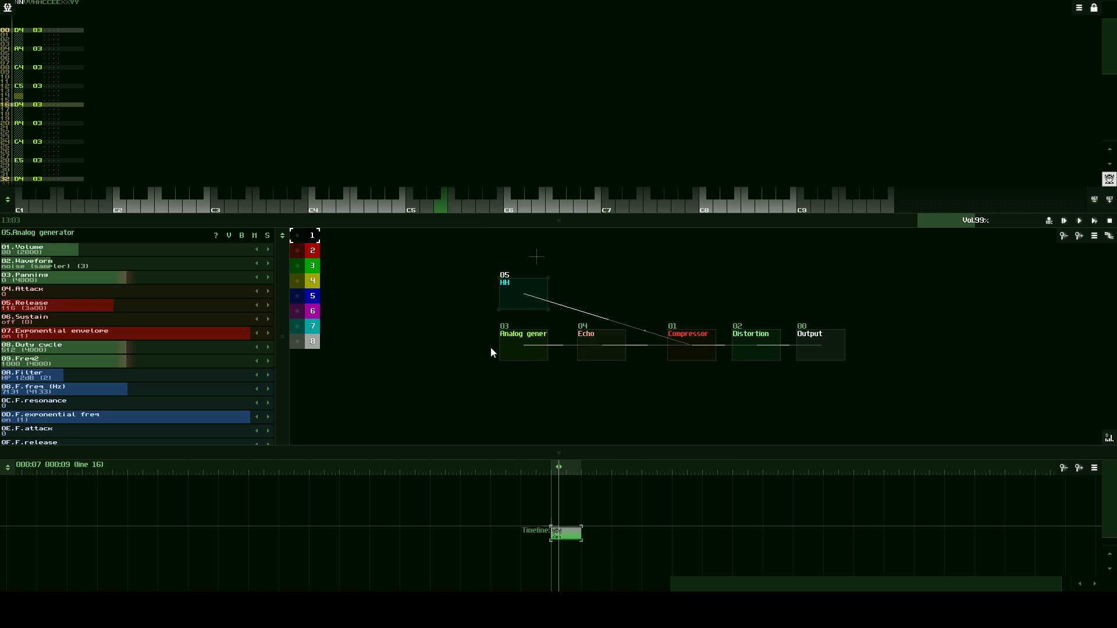
# - Rename the square-wave Analog generator as Arp and play back part of the song
pyautogui.click(522, 349)
pyautogui.click(522, 349)
pyautogui.click(572, 251)
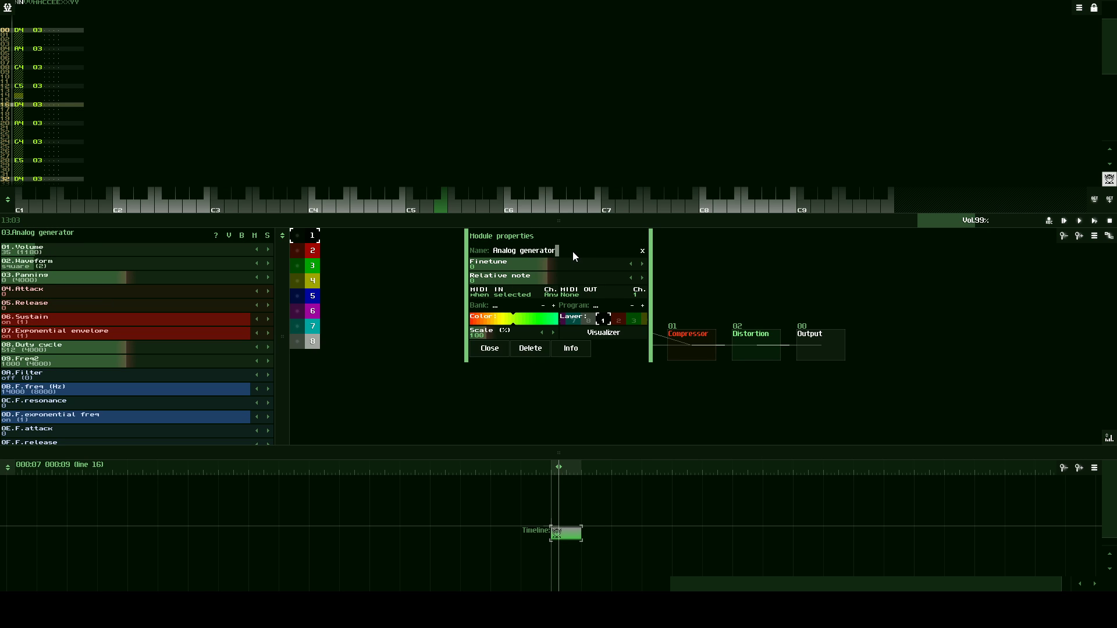
pyautogui.press('BackSpace')
pyautogui.press('BackSpace')
pyautogui.press('BackSpace')
pyautogui.press('BackSpace')
pyautogui.press('BackSpace')
pyautogui.press('BackSpace')
pyautogui.press('BackSpace')
pyautogui.press('BackSpace')
pyautogui.press('BackSpace')
pyautogui.press('BackSpace')
pyautogui.press('BackSpace')
pyautogui.press('BackSpace')
pyautogui.press('BackSpace')
pyautogui.press('BackSpace')
pyautogui.press('BackSpace')
pyautogui.press('BackSpace')
pyautogui.write('Arp')
pyautogui.click(480, 349)
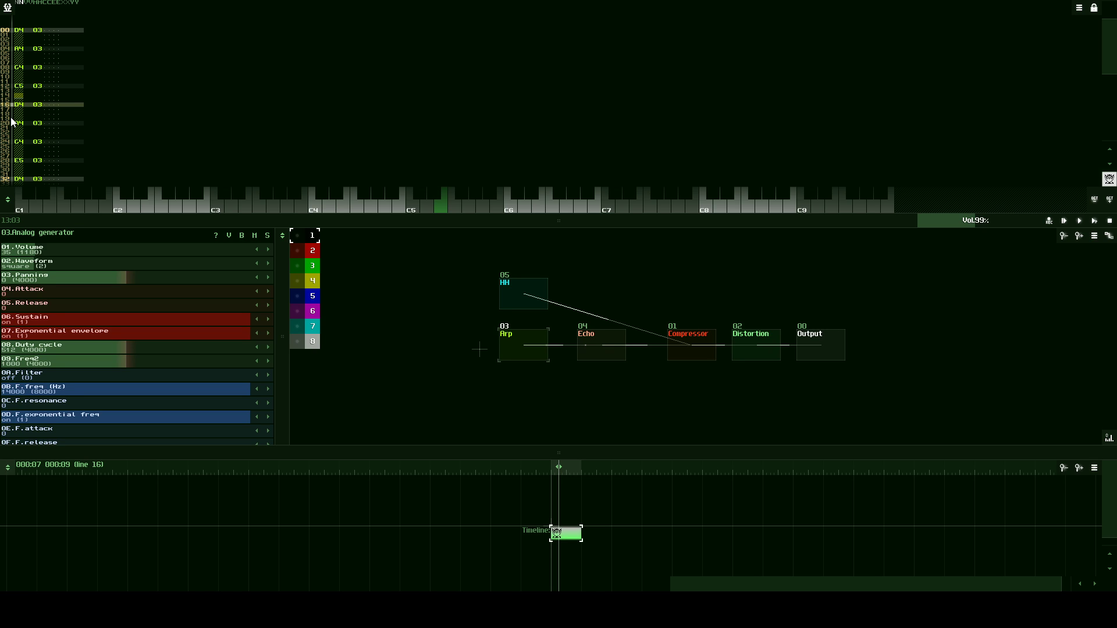
pyautogui.click(1064, 221)
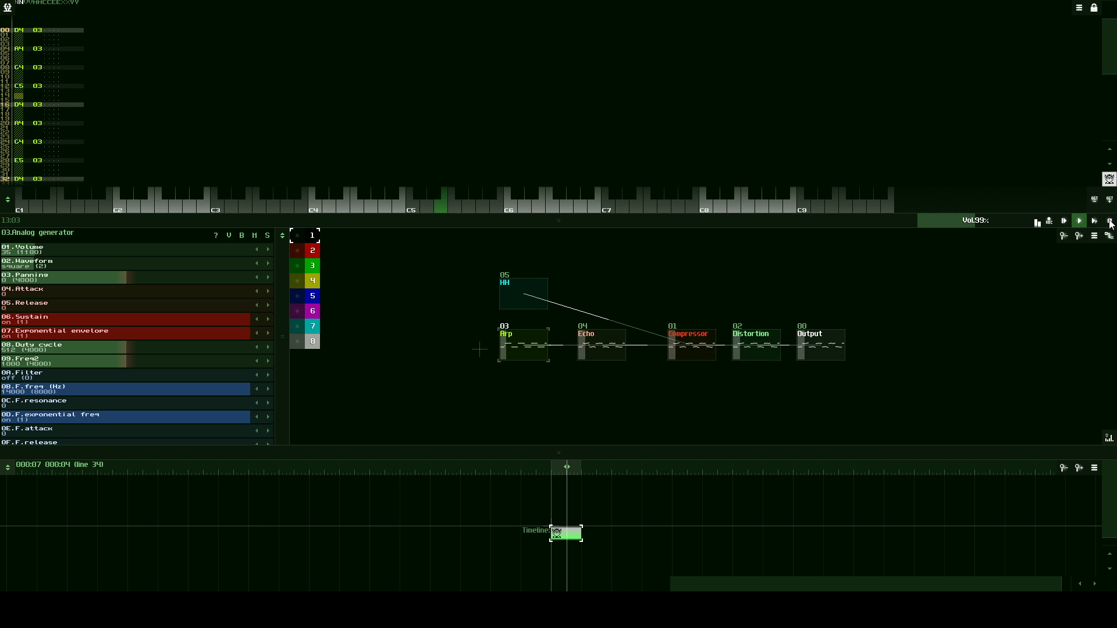
pyautogui.click(1110, 222)
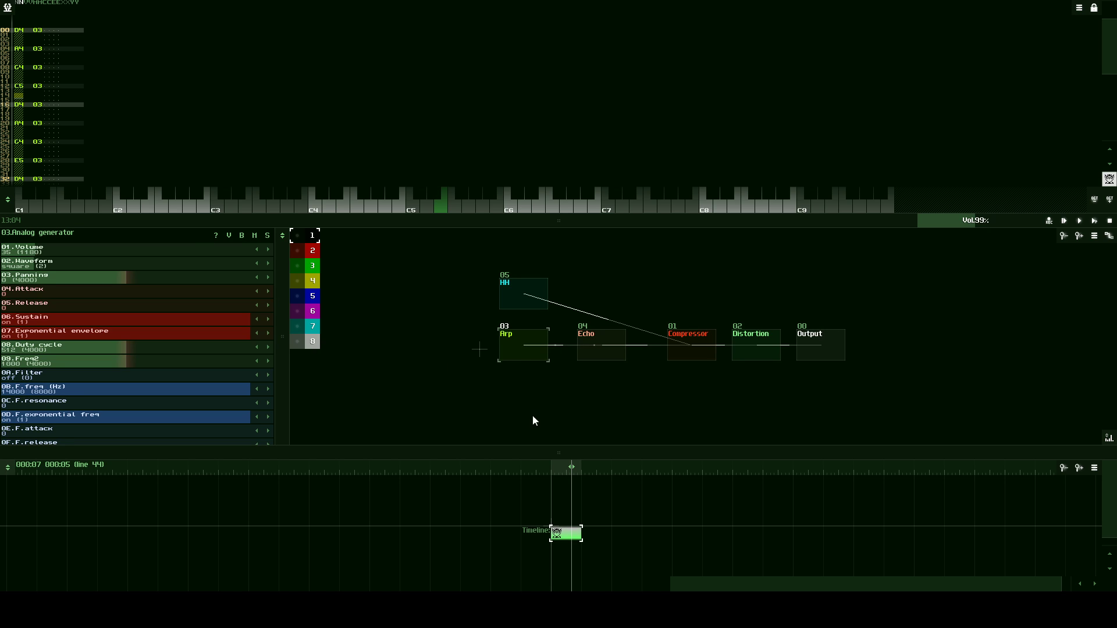
# - Select the HH module, clone the melody pattern right after the original, and create a new pattern above the clone
pyautogui.click(506, 294)
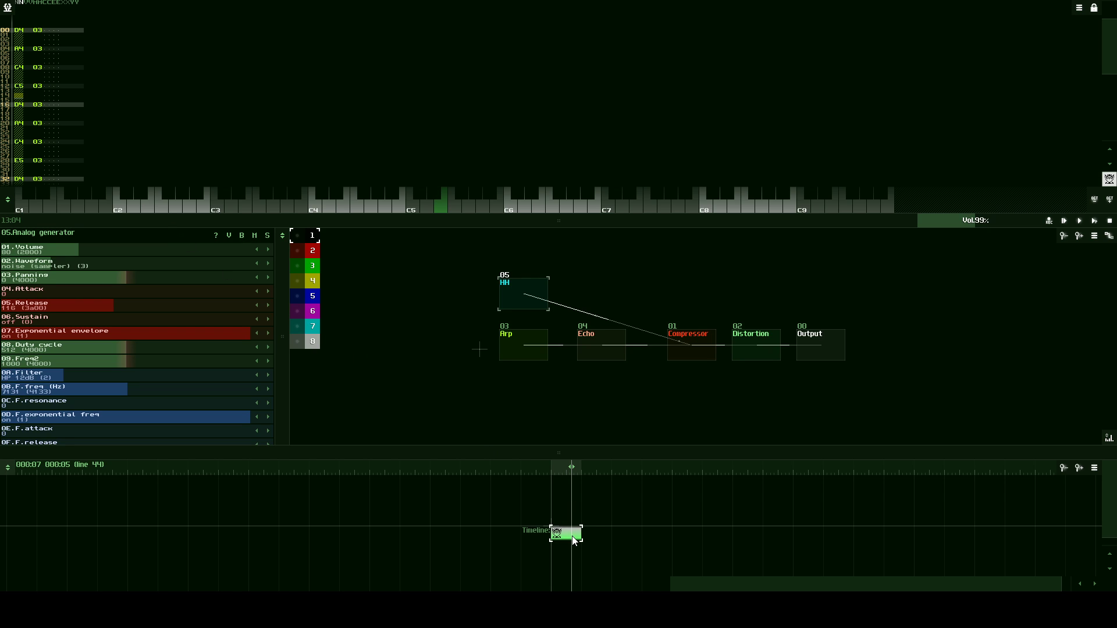
pyautogui.moveTo(571, 536); pyautogui.dragTo(587, 518)
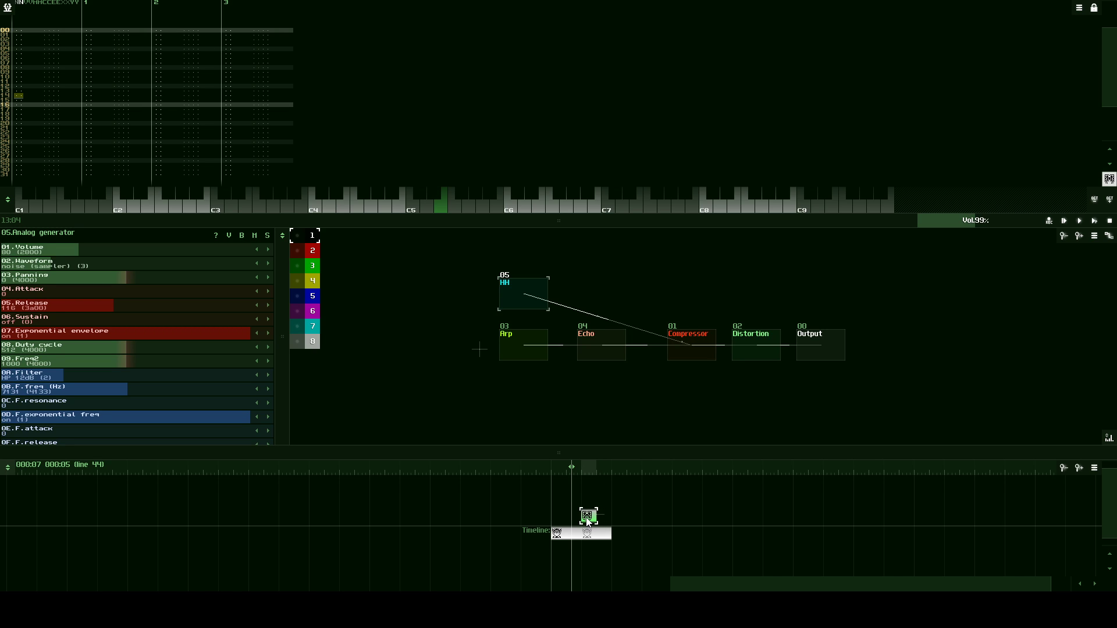
# - Enter HH hits on C5 on every fourth line from 00 to 28 of the new pattern
pyautogui.click(16, 33)
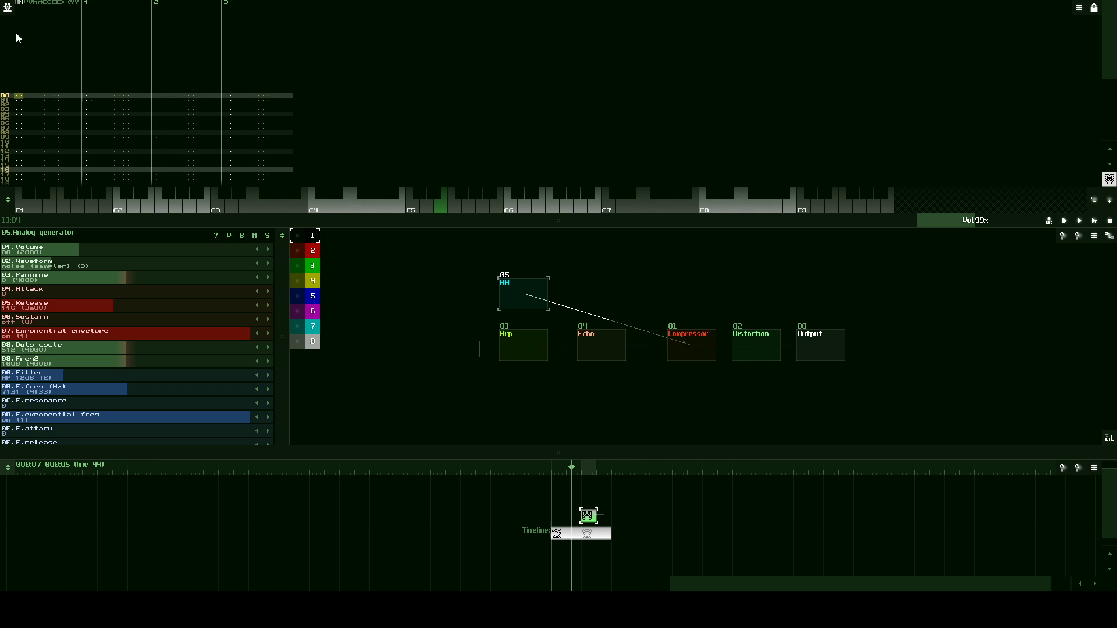
pyautogui.click(411, 207)
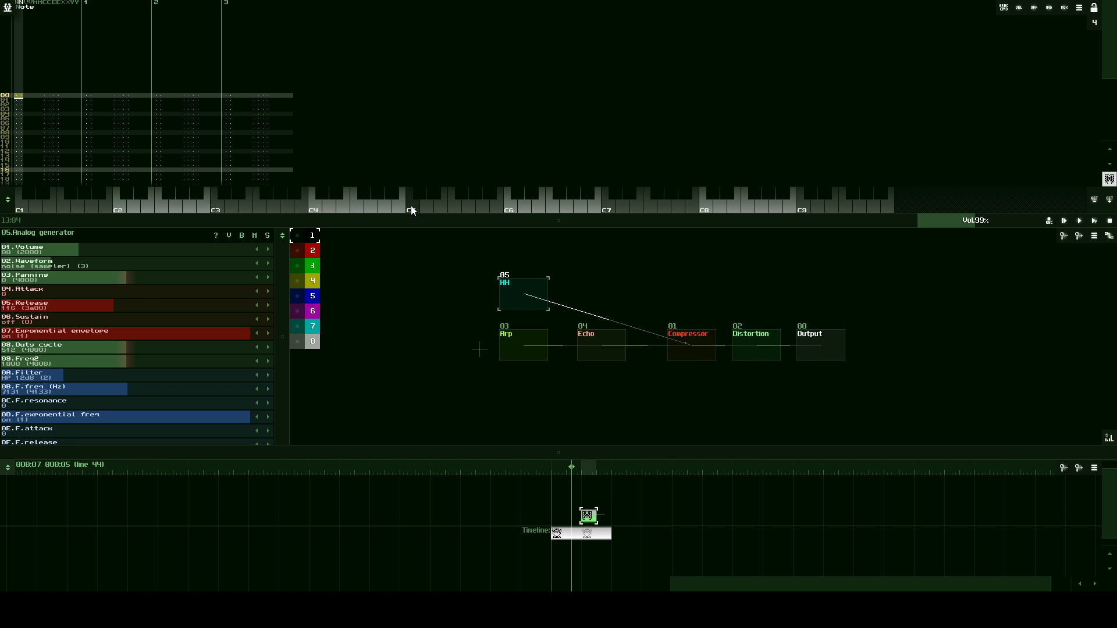
pyautogui.click(411, 208)
pyautogui.click(412, 208)
pyautogui.click(412, 209)
pyautogui.click(411, 208)
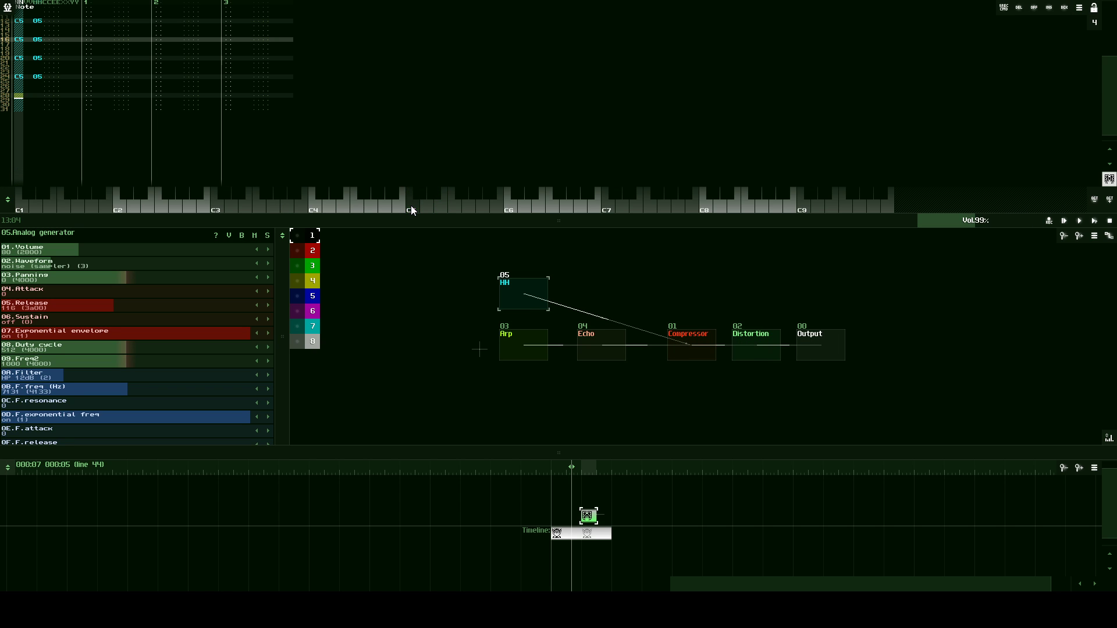
# - Play the song from the hi-hat pattern's start to hear the hits together with the melody
pyautogui.click(1096, 222)
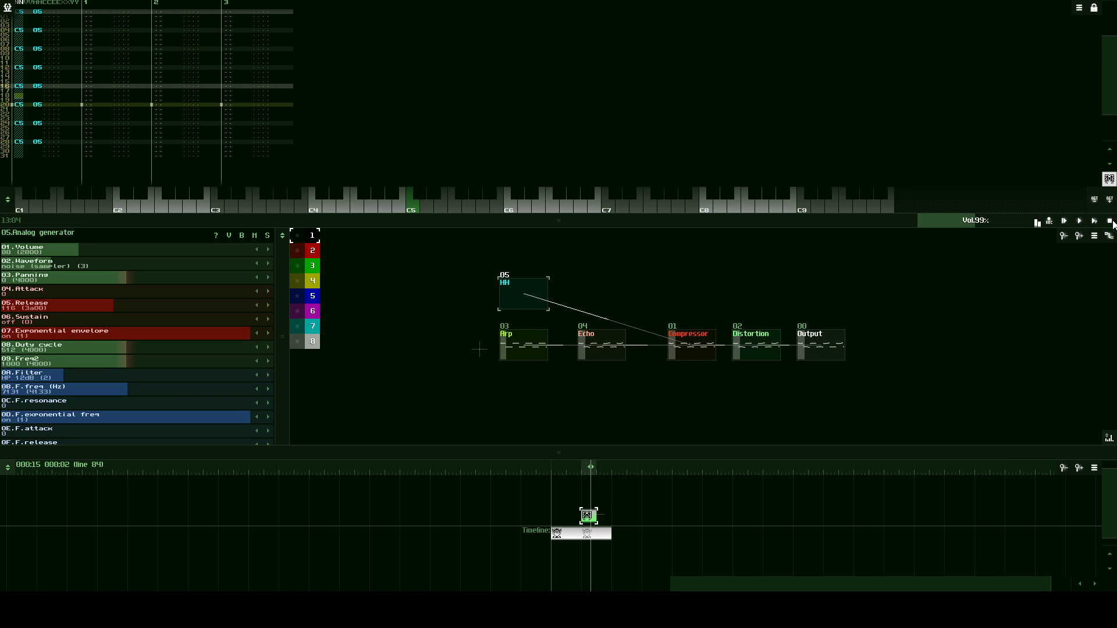
pyautogui.click(1111, 222)
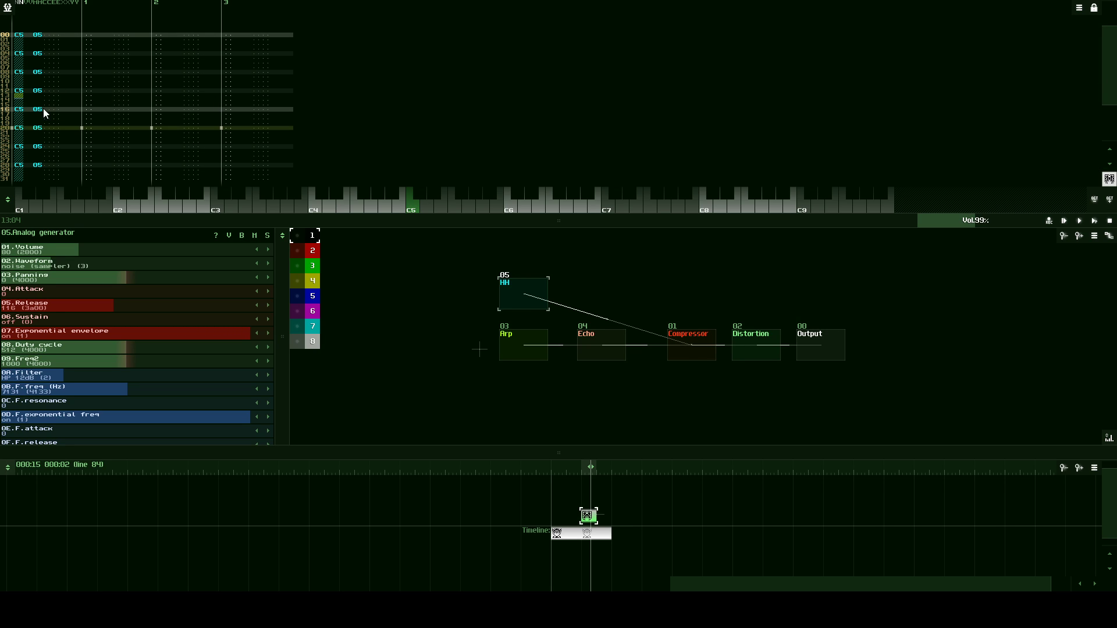
pyautogui.scroll(-1, 47, 106)
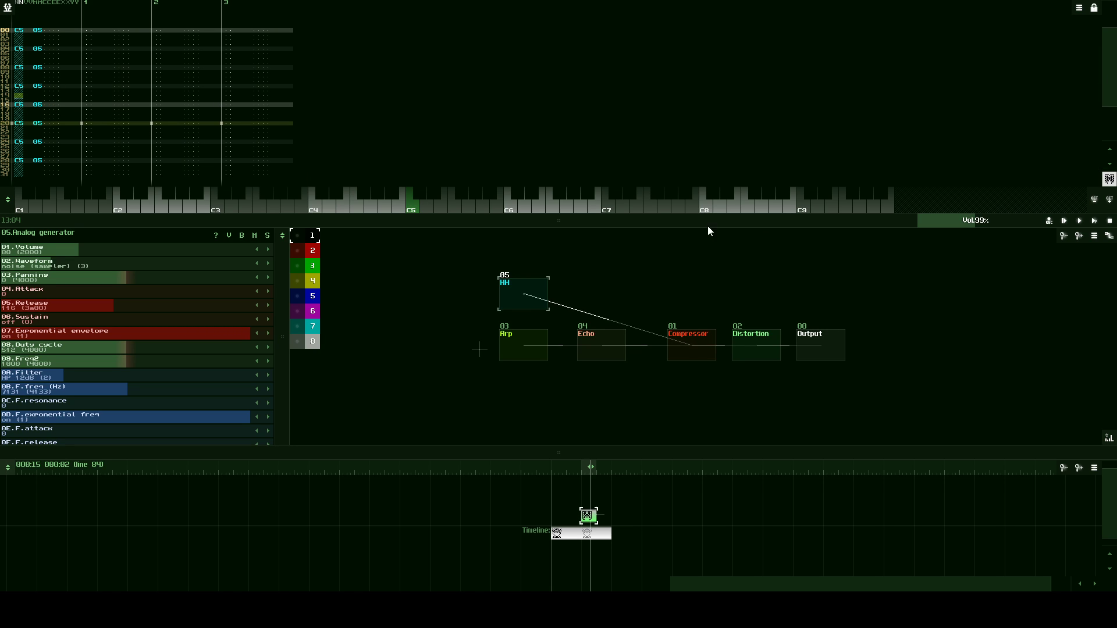
pyautogui.click(1097, 222)
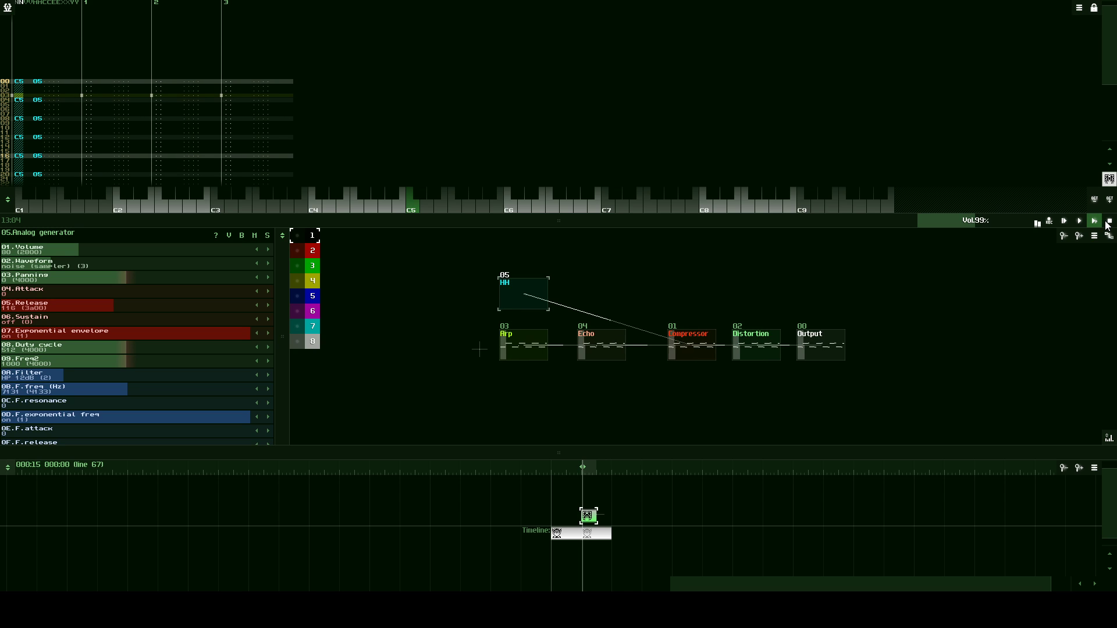
# - Stop playback and add an extra HH hit on C5 at line 14 of the hi-hat pattern
pyautogui.click(1108, 222)
pyautogui.click(74, 103)
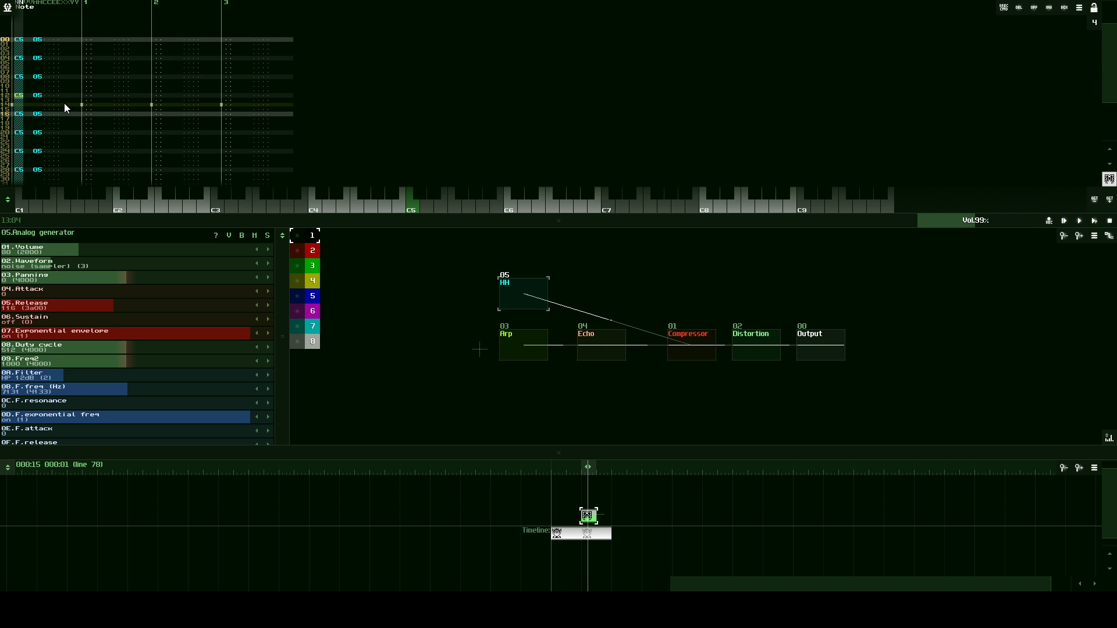
pyautogui.scroll(-2, 65, 103)
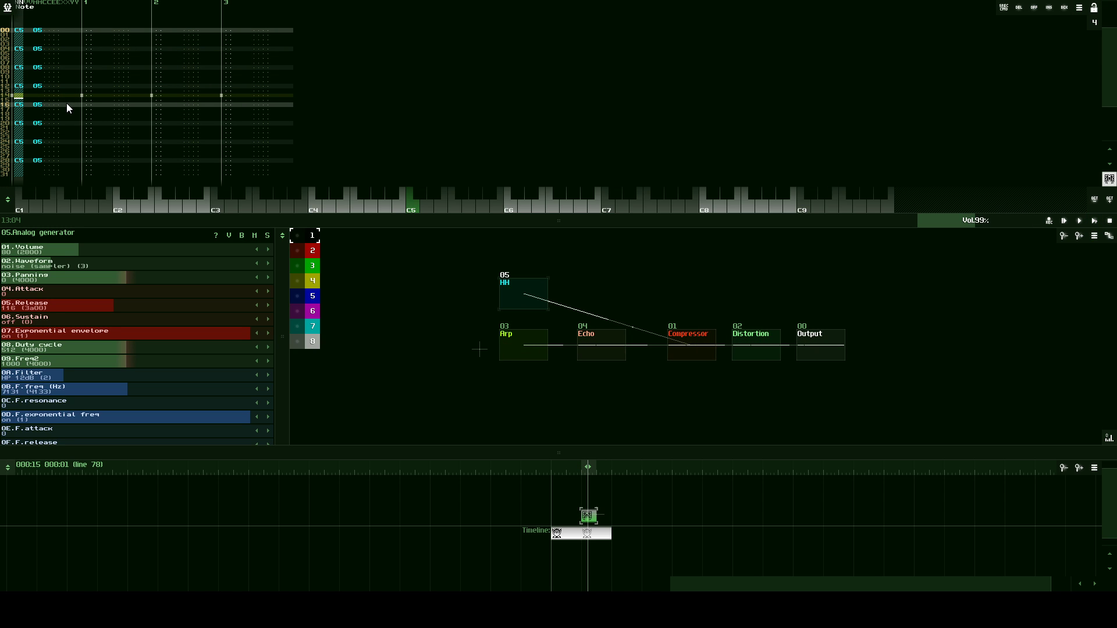
pyautogui.click(415, 209)
pyautogui.scroll(-1, 39, 122)
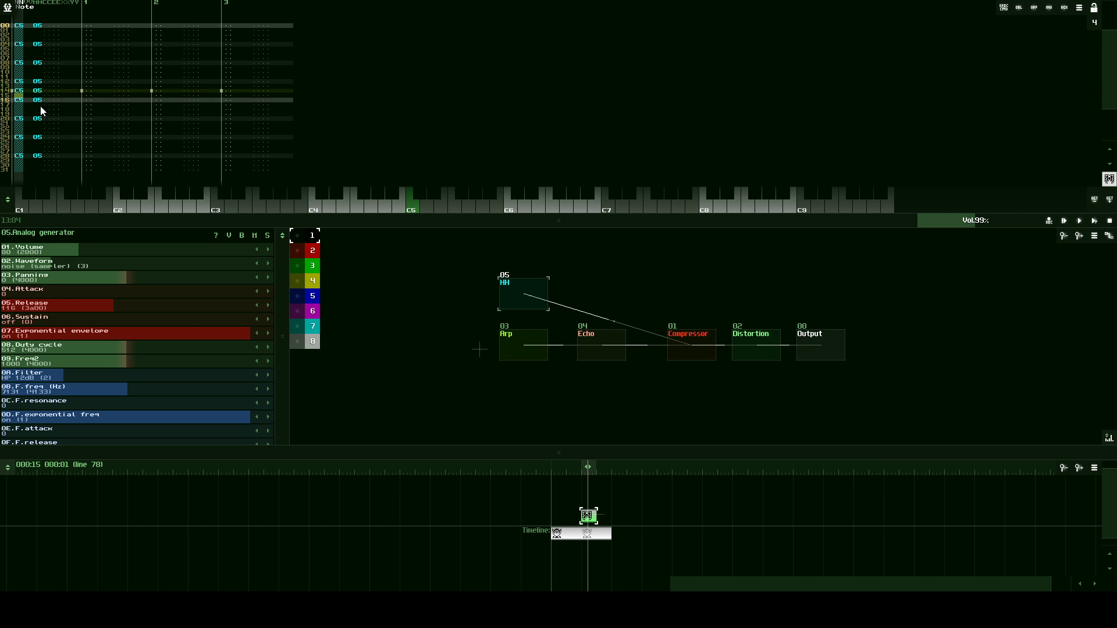
# - Set the edit step to 1 and add HH hits on C5 at lines 29 to 31 of the hi-hat pattern
pyautogui.scroll(-13, 38, 125)
pyautogui.scroll(-1, 36, 127)
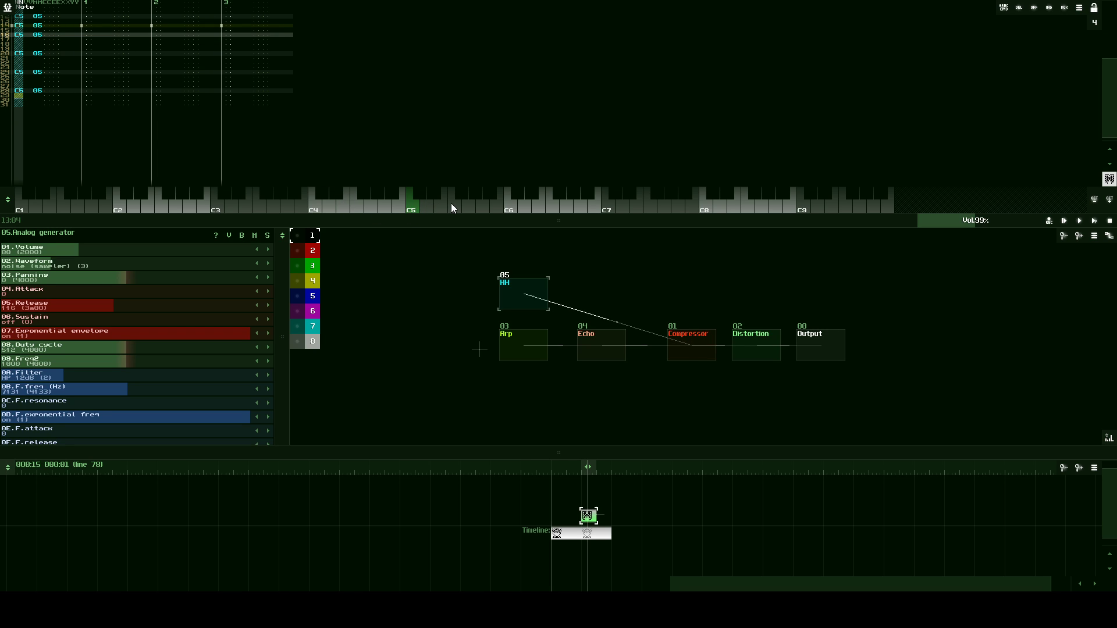
pyautogui.click(471, 205)
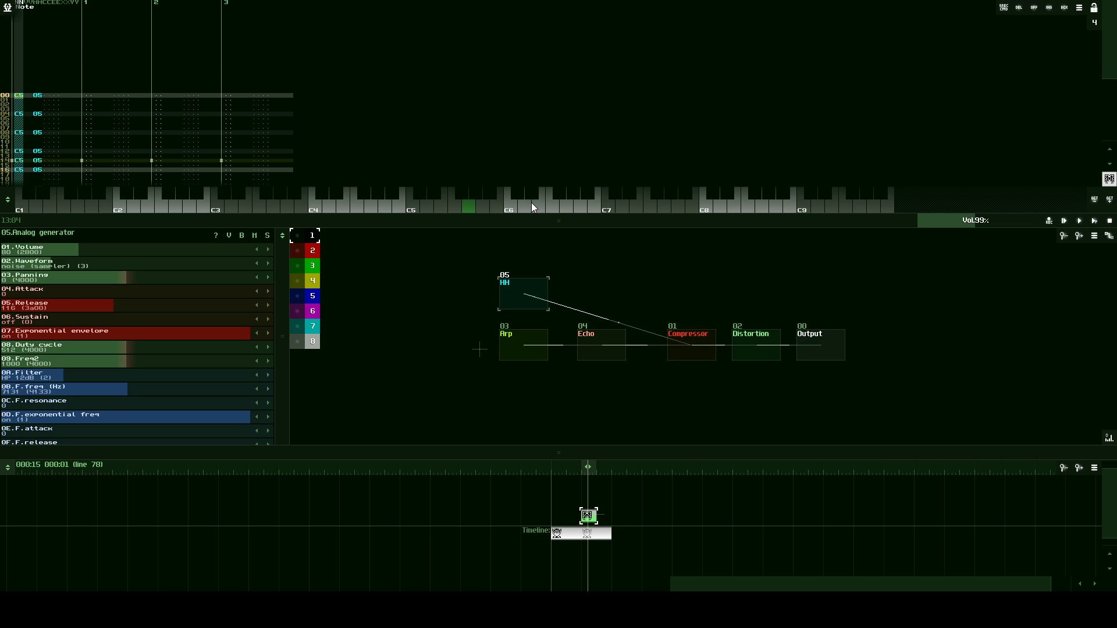
pyautogui.click(1097, 26)
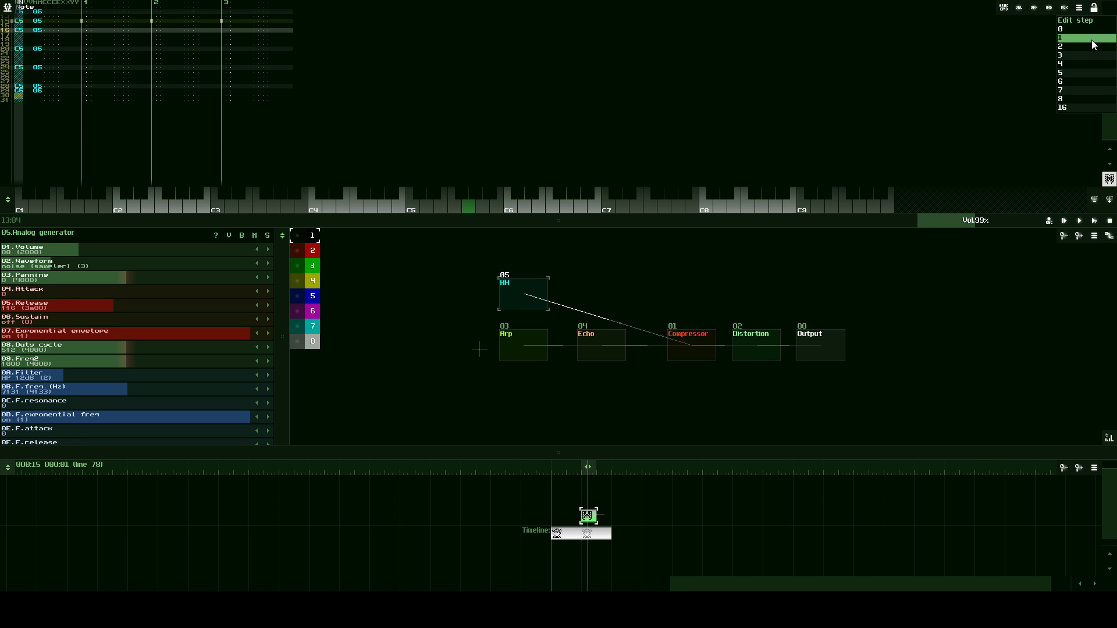
pyautogui.click(1094, 42)
pyautogui.click(410, 207)
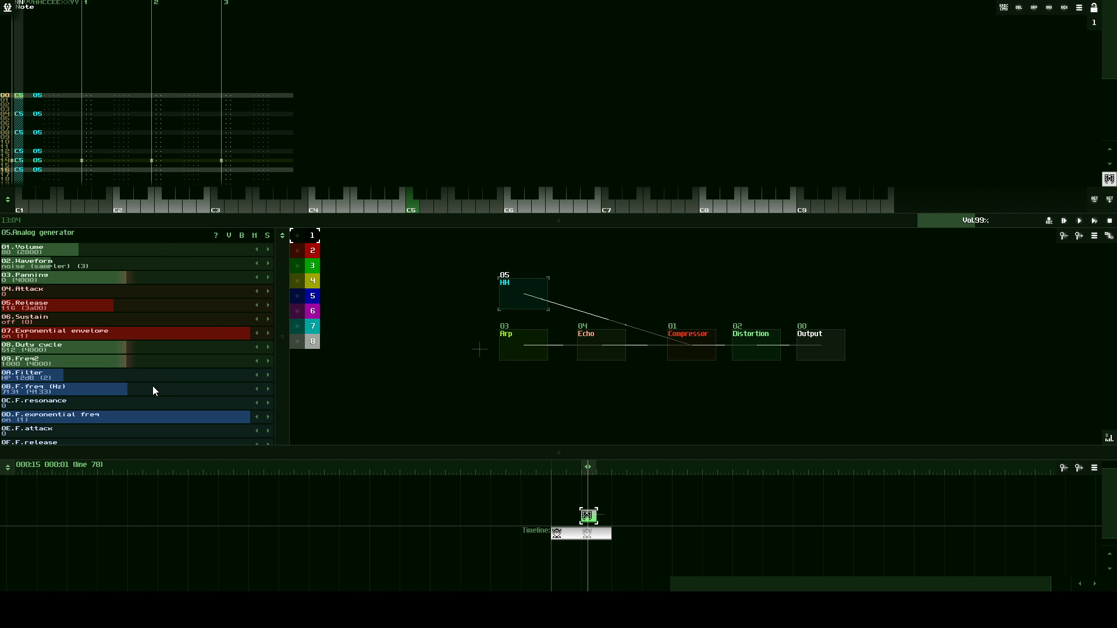
# - Set the HH filter frequency to 4051 Hz and its release to 150, auditioning the sound on C5
pyautogui.moveTo(148, 387); pyautogui.dragTo(104, 387)
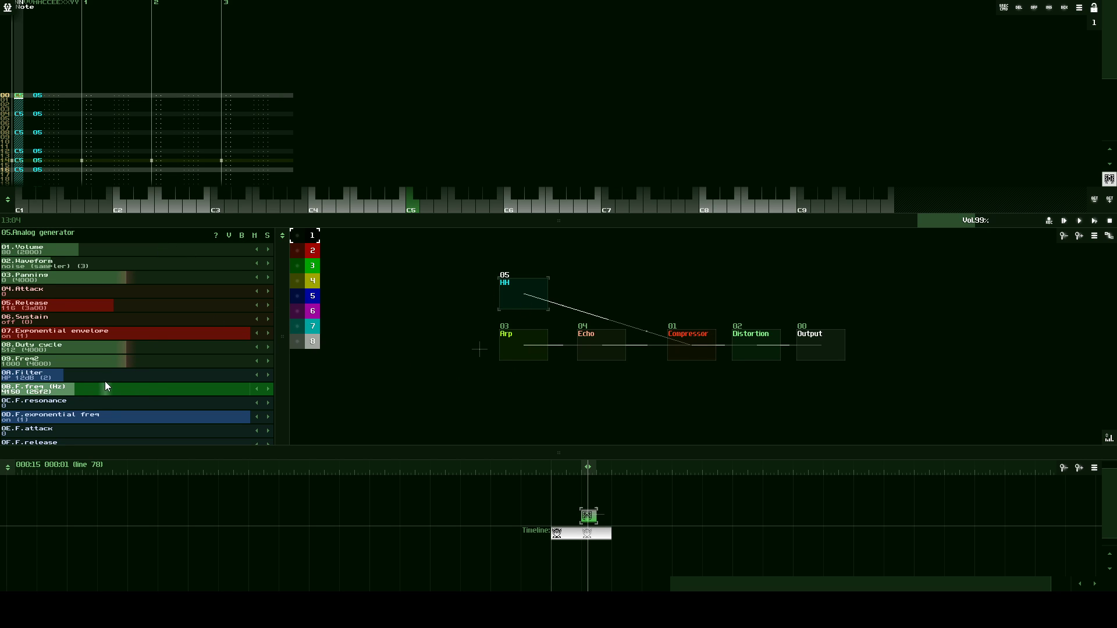
pyautogui.click(412, 205)
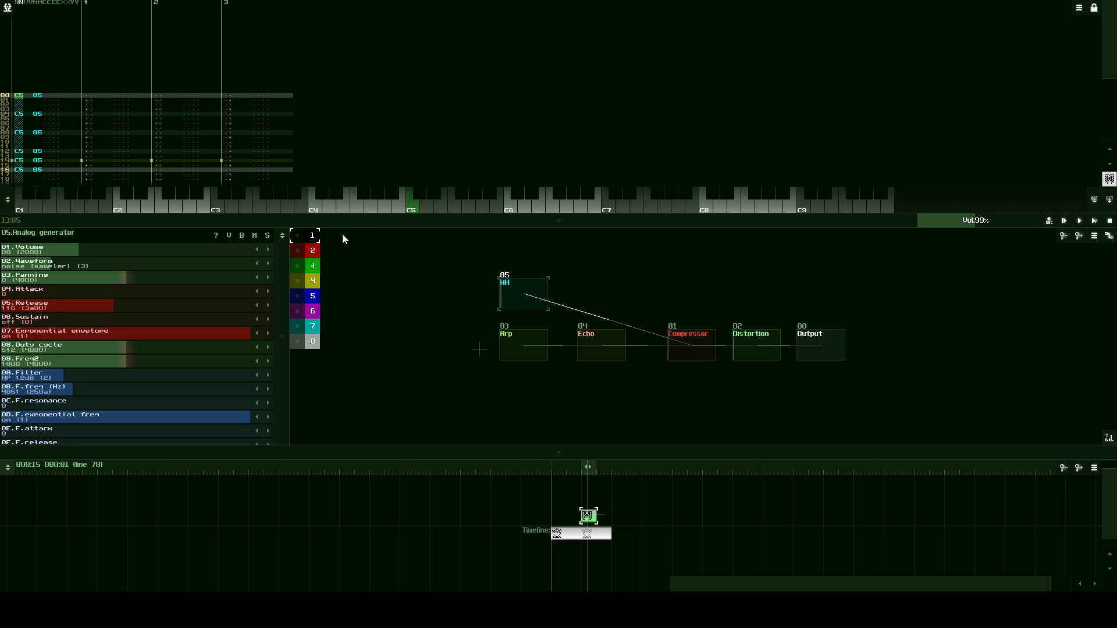
pyautogui.moveTo(145, 304); pyautogui.dragTo(186, 307)
pyautogui.click(414, 208)
pyautogui.click(414, 208)
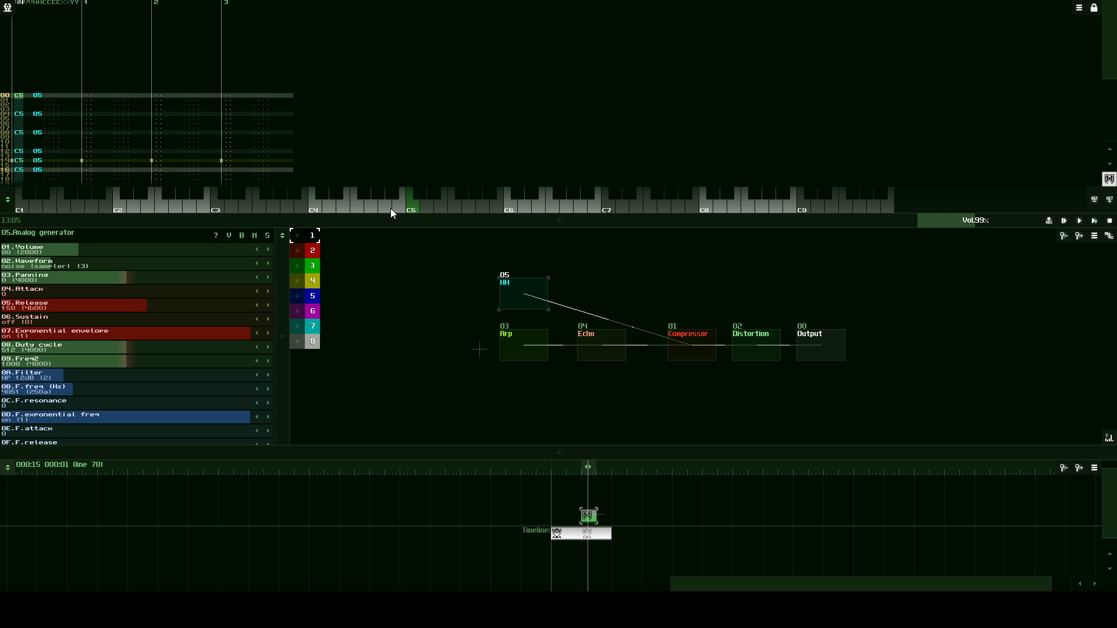
pyautogui.click(409, 204)
# - Set the Arp volume to 24 while the song plays, and stop playback
pyautogui.click(1095, 221)
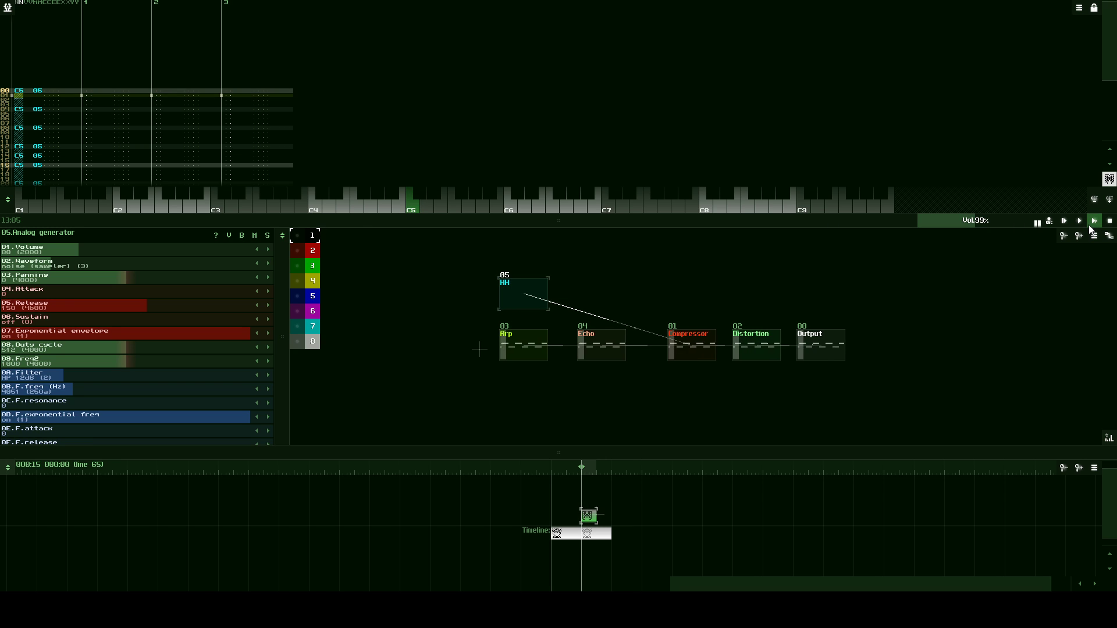
pyautogui.click(524, 343)
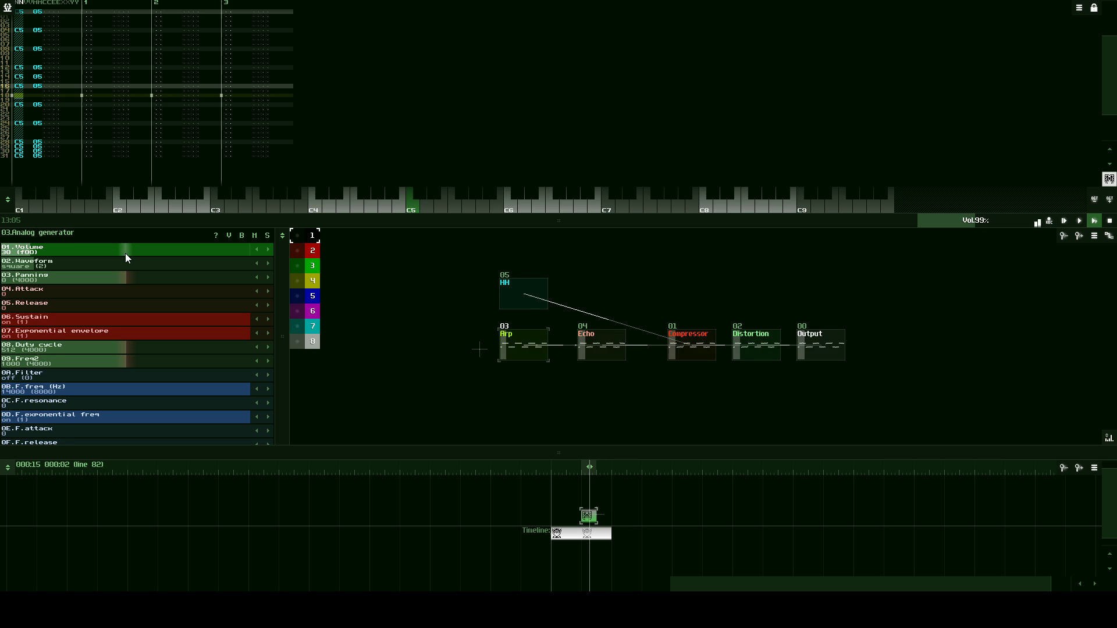
pyautogui.moveTo(124, 253); pyautogui.dragTo(118, 253)
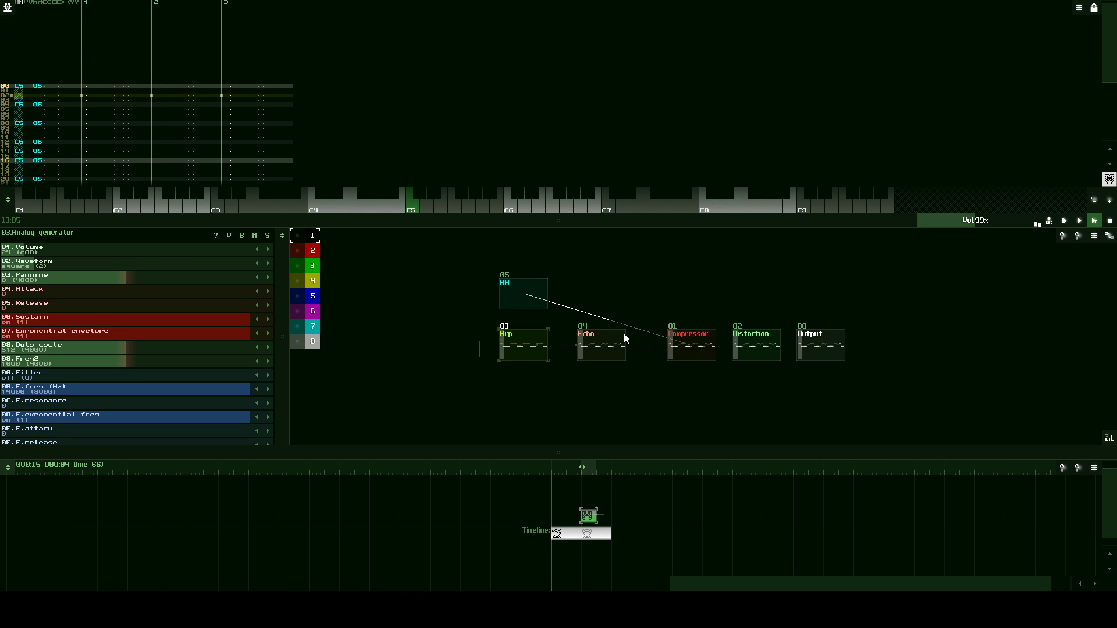
pyautogui.click(1109, 223)
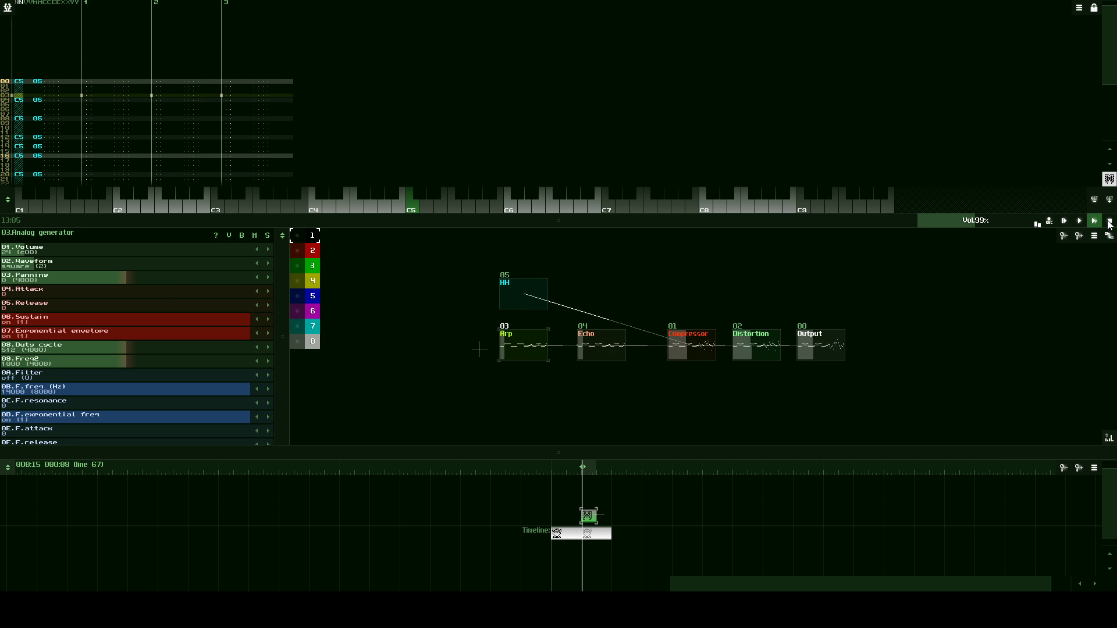
# - Extend the song with three HH pattern clones and one melody clone, and create an empty pattern above the last melody clone's start
pyautogui.hotkey('ctrl', 'd')
pyautogui.hotkey('ctrl', 'd')
pyautogui.hotkey('ctrl', 'd')
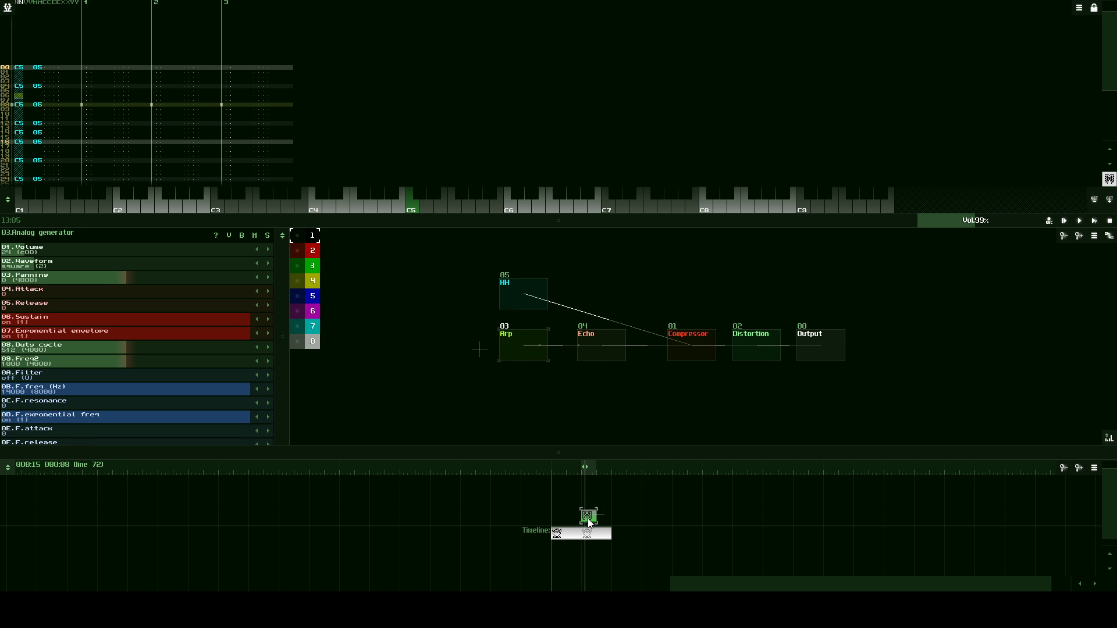
pyautogui.click(603, 531)
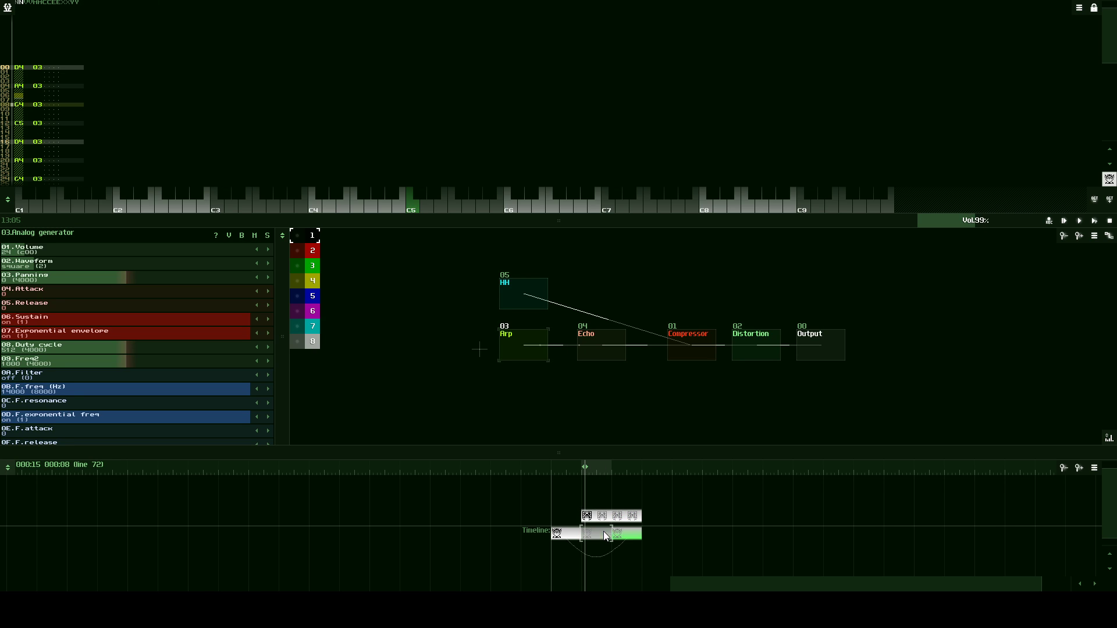
pyautogui.hotkey('ctrl', 'd')
pyautogui.click(620, 496)
pyautogui.click(618, 497)
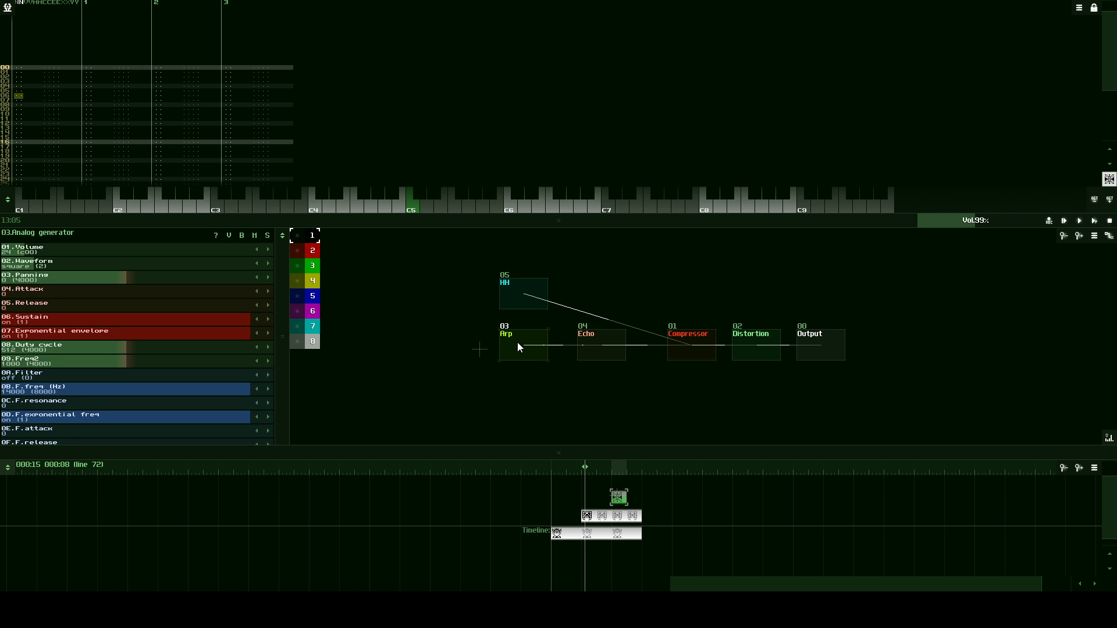
# - Enter note-offs on every fourth line from 02 to 38 of the first melody pattern
pyautogui.click(563, 534)
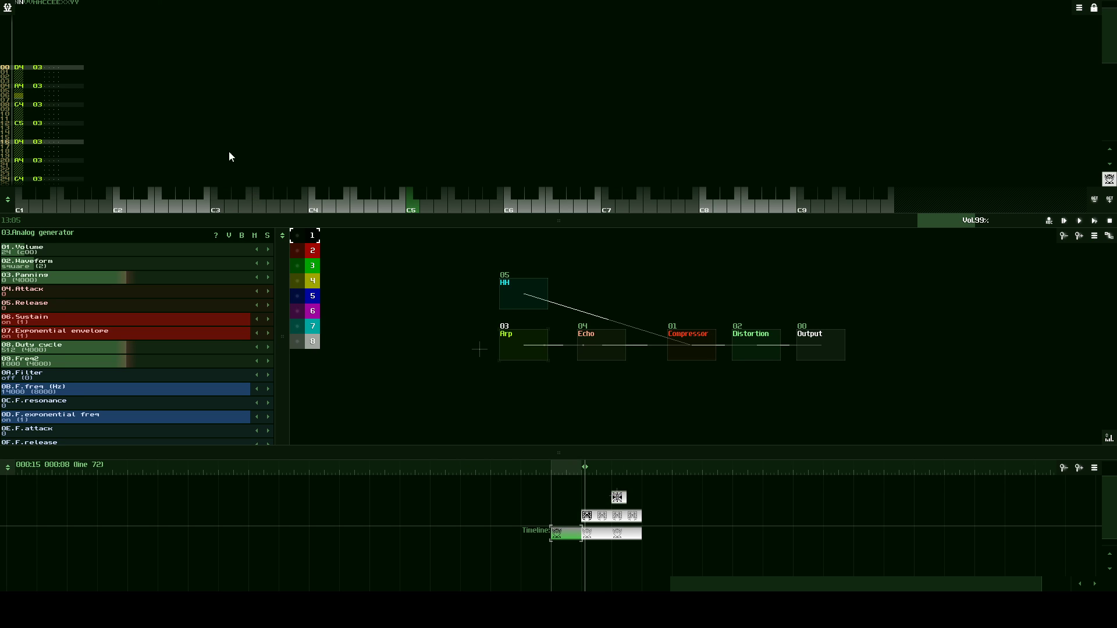
pyautogui.scroll(5, 54, 135)
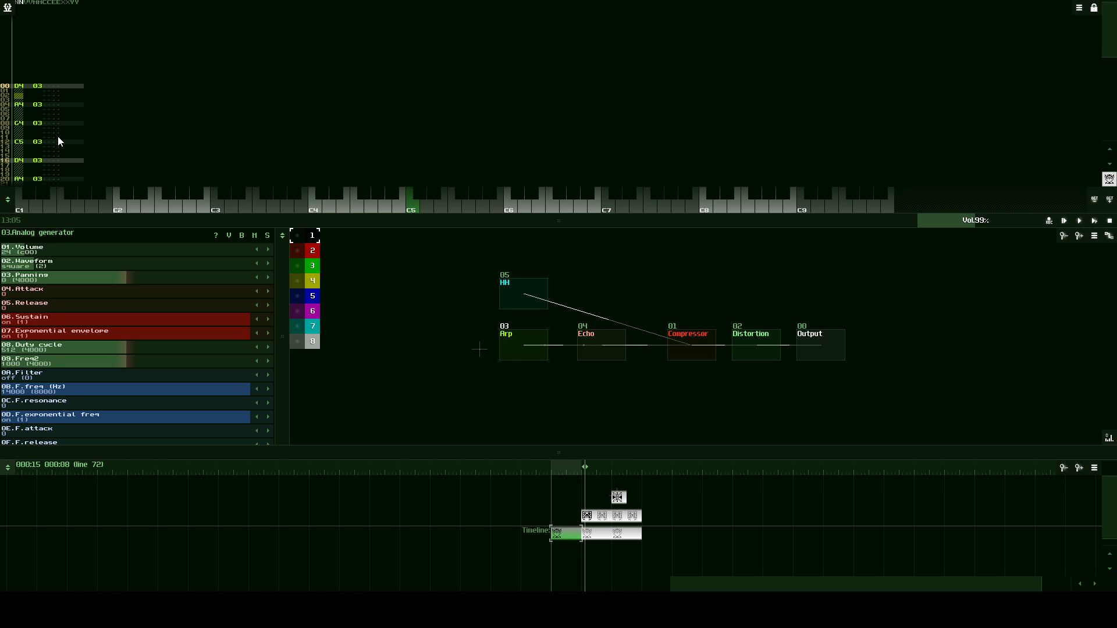
pyautogui.click(58, 138)
pyautogui.scroll(-2, 58, 138)
pyautogui.scroll(1, 58, 138)
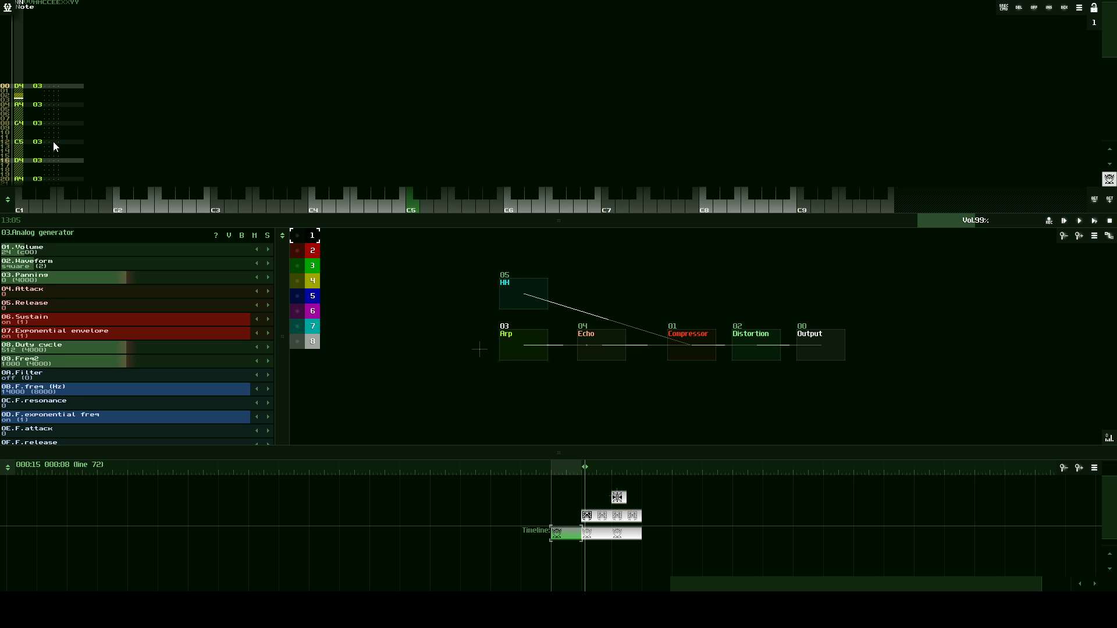
pyautogui.scroll(-4, 68, 140)
pyautogui.scroll(-8, 70, 141)
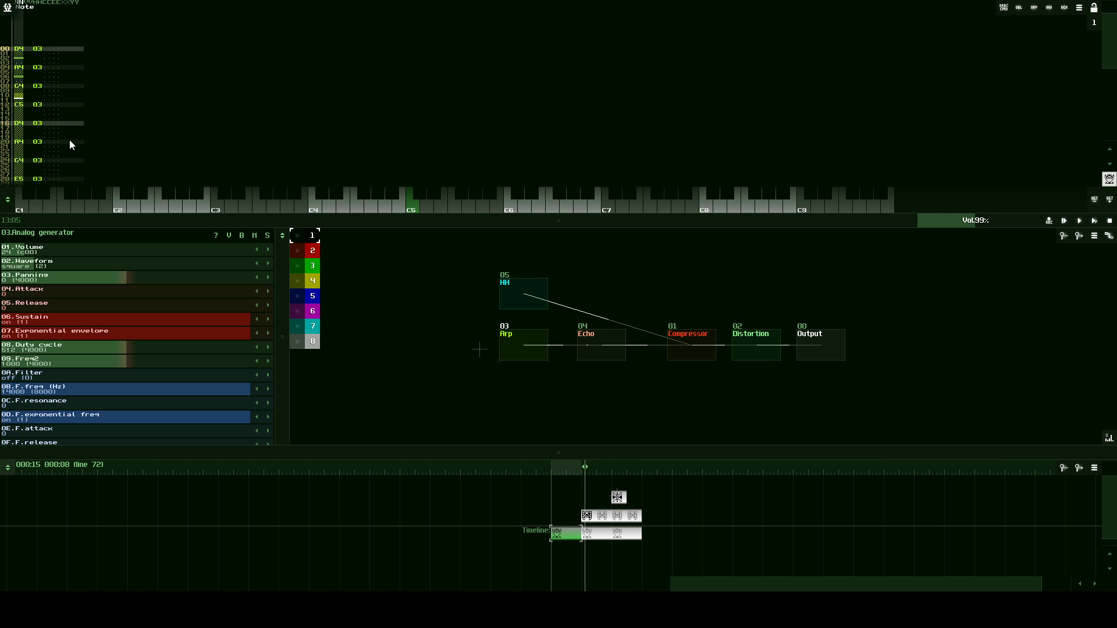
pyautogui.scroll(-4, 69, 141)
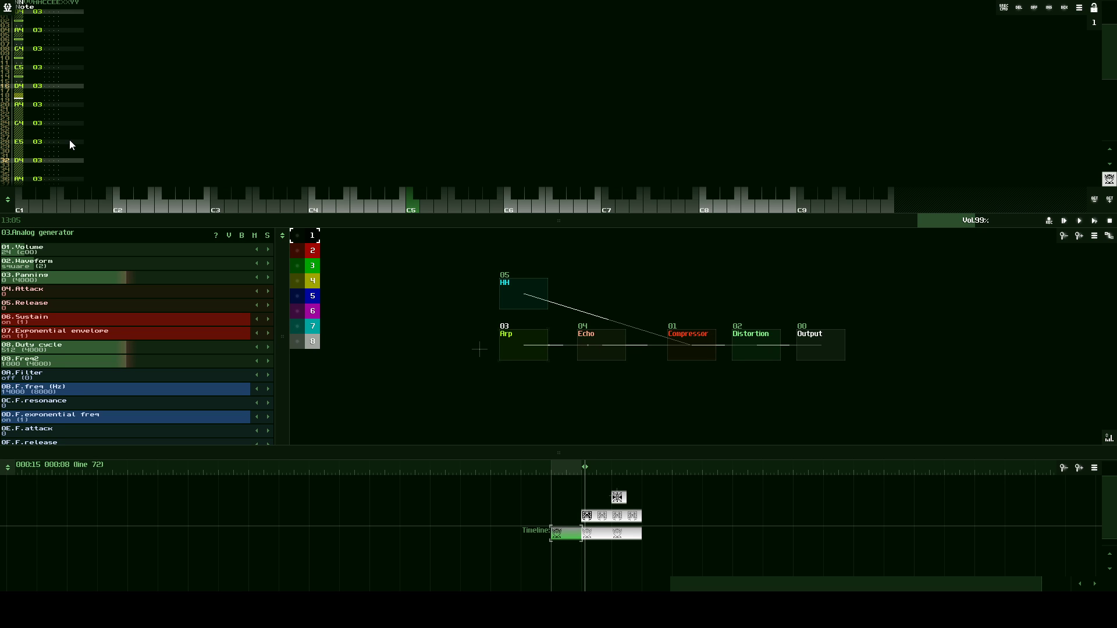
pyautogui.scroll(-4, 68, 140)
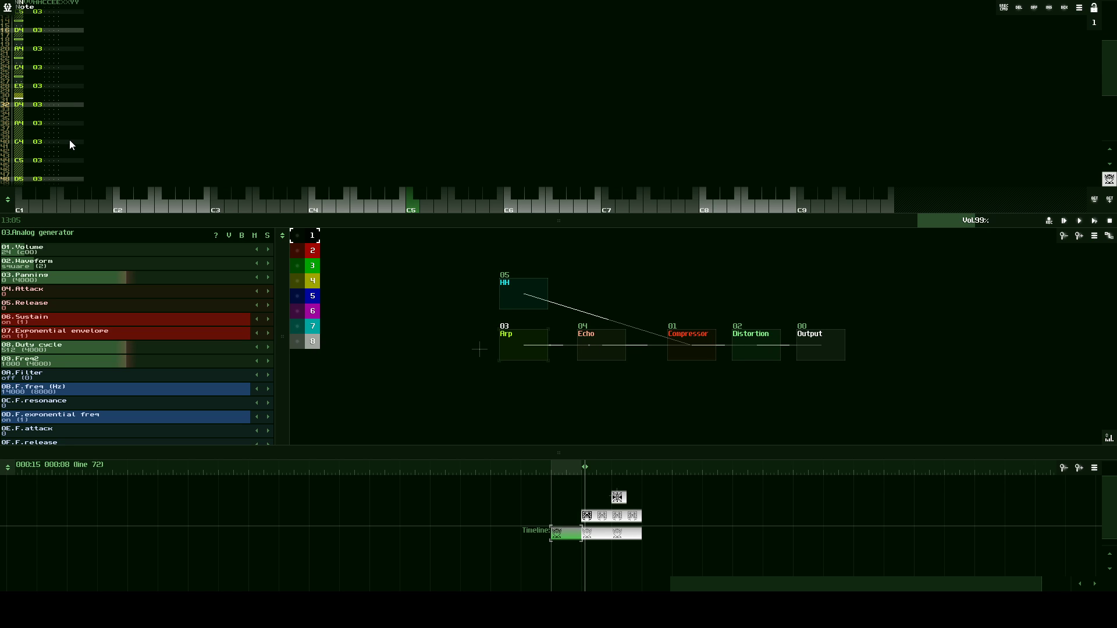
pyautogui.scroll(-4, 68, 140)
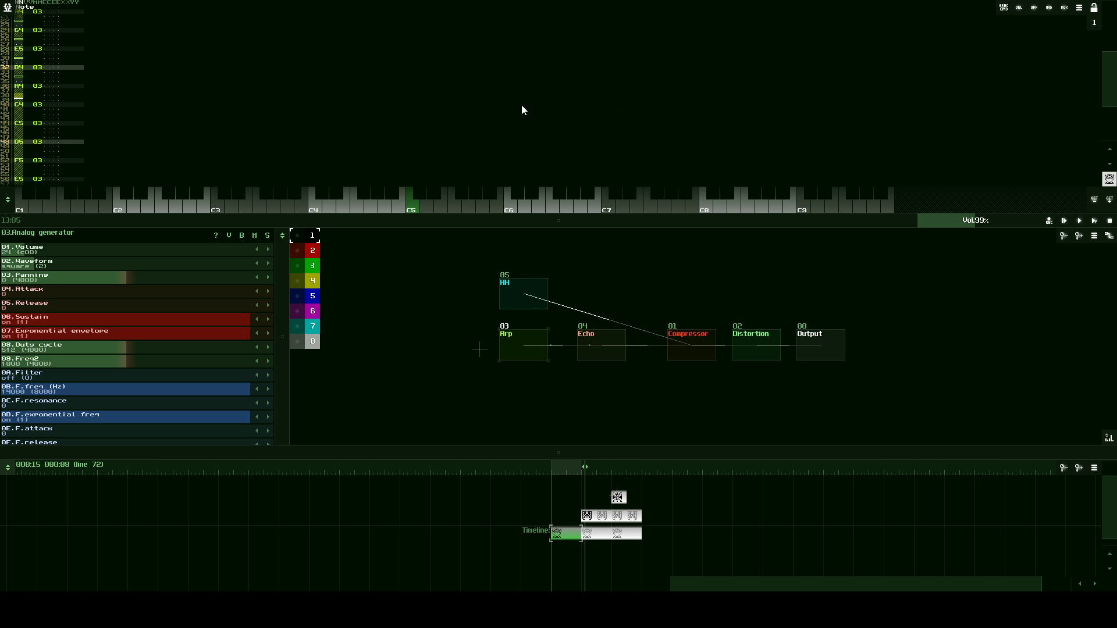
# - Using an edit step of 4, continue the melody's note-offs on every fourth line from 42, and play back the result
pyautogui.click(1094, 23)
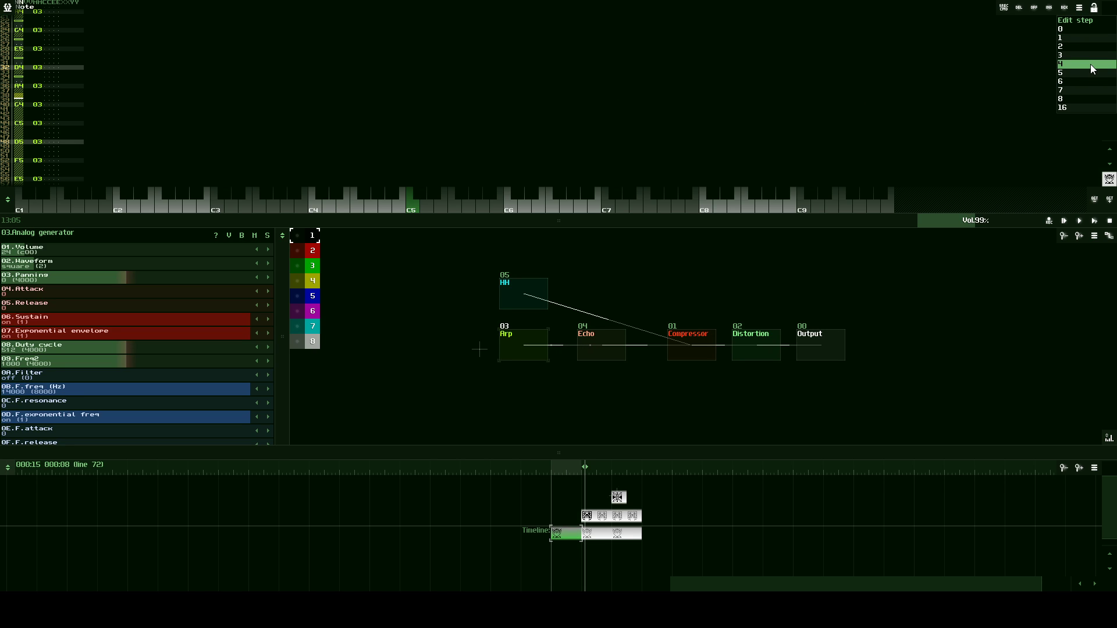
pyautogui.click(1091, 64)
pyautogui.scroll(18, 271, 75)
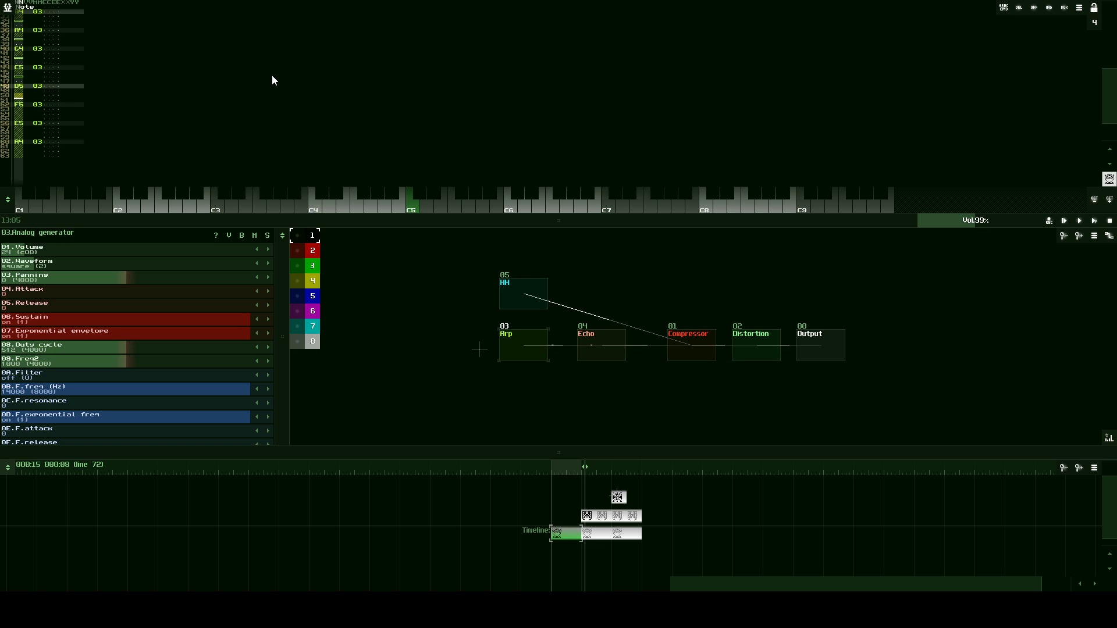
pyautogui.click(1097, 220)
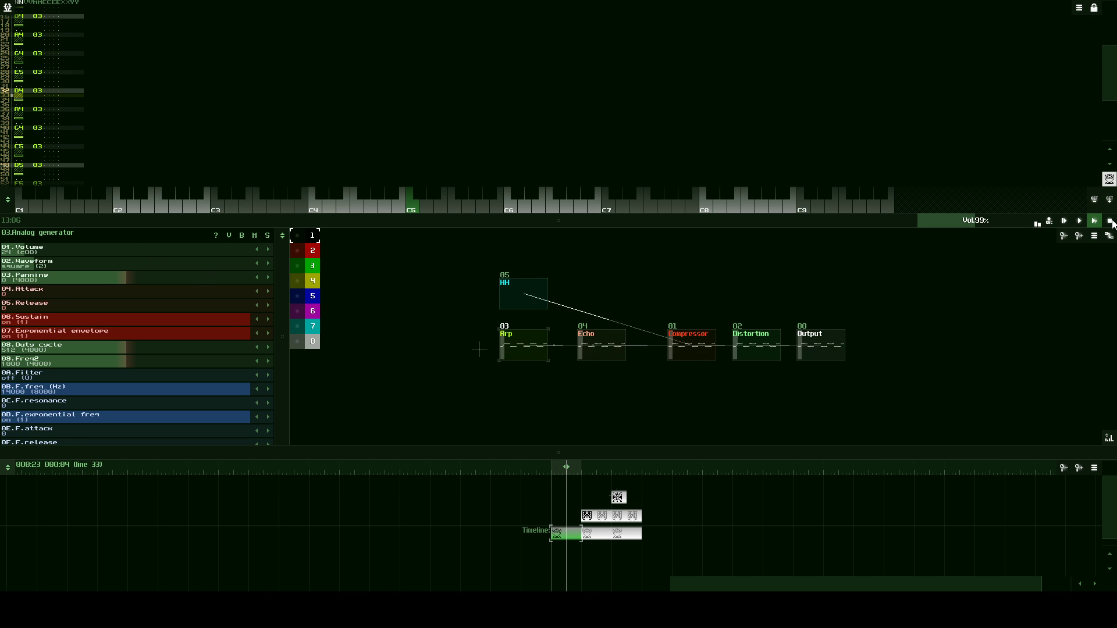
pyautogui.press('space')
# - Try a dry level of 129 and a wet level of 101 on the Echo module, listening to the melody
pyautogui.click(581, 349)
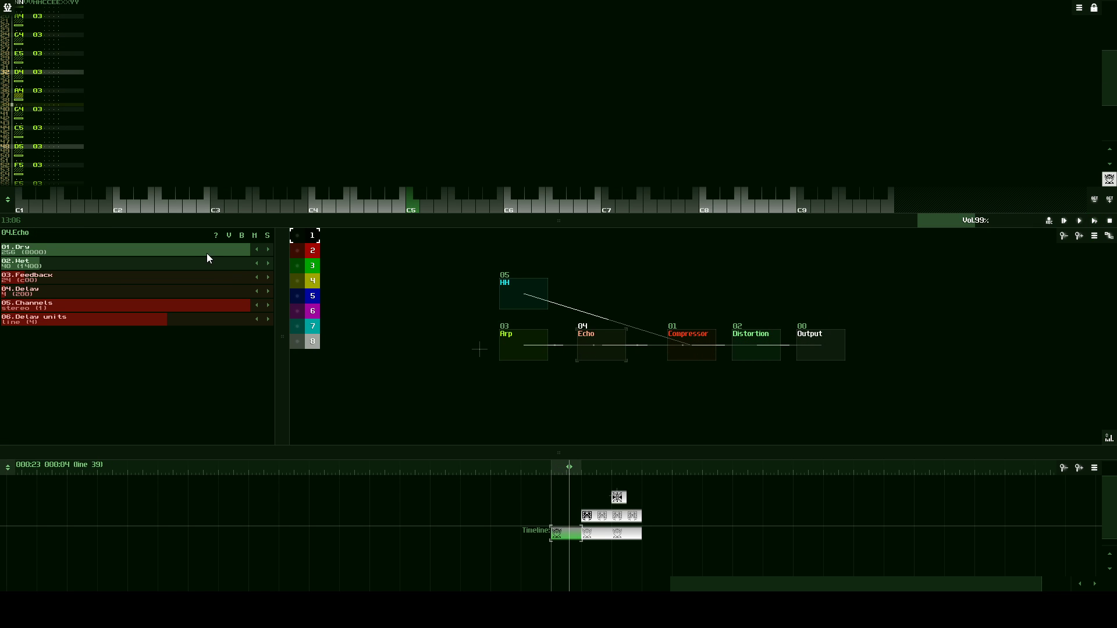
pyautogui.scroll(-3, 209, 249)
pyautogui.moveTo(121, 247); pyautogui.dragTo(164, 265)
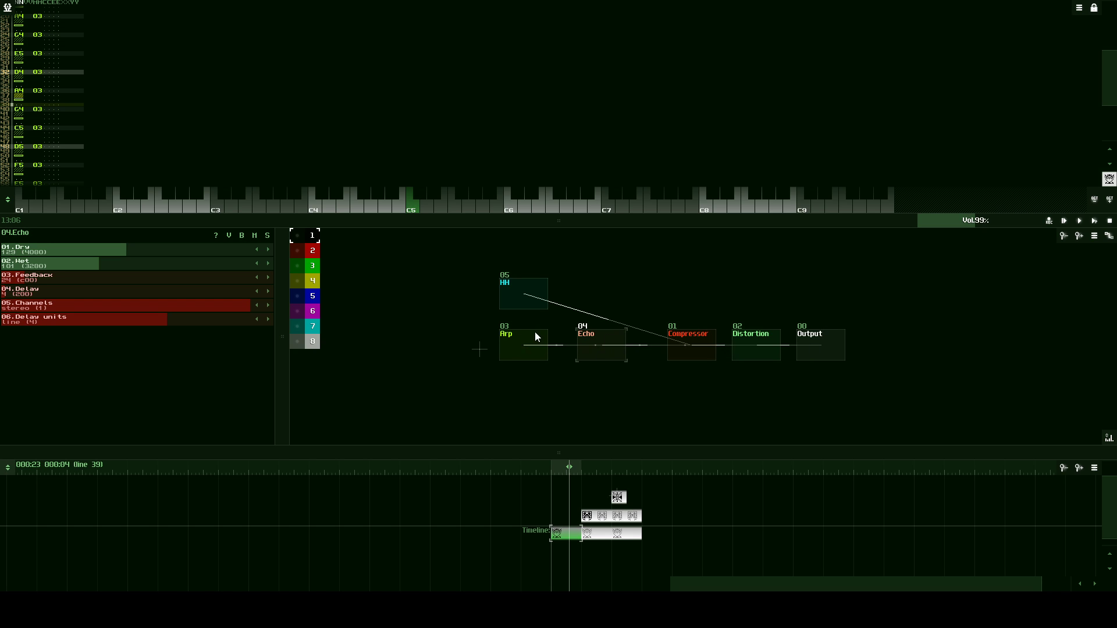
pyautogui.click(1064, 224)
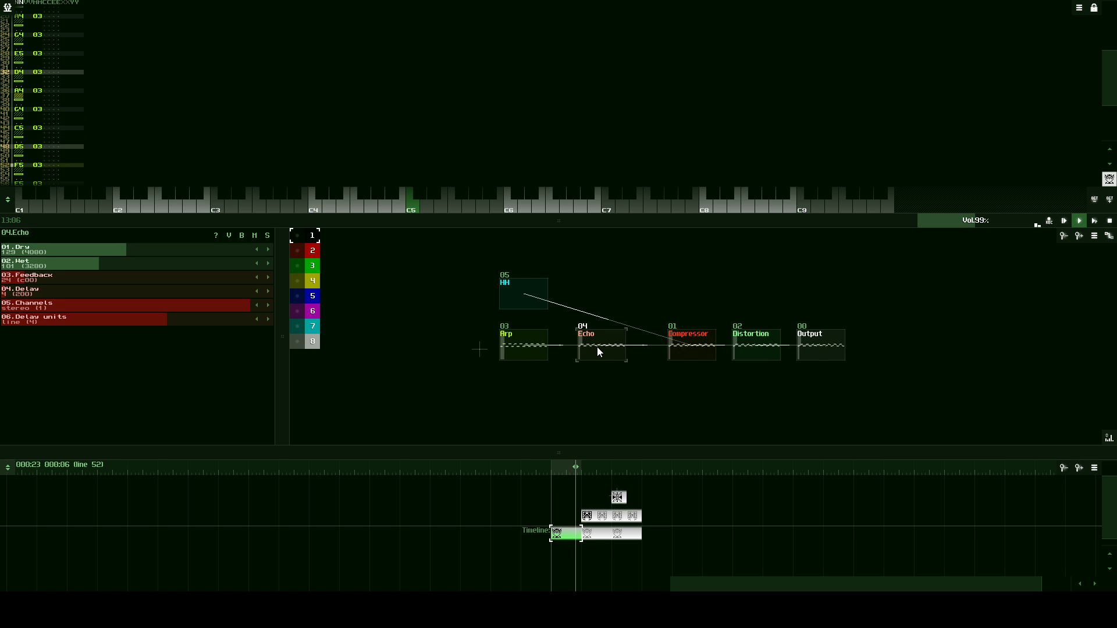
pyautogui.click(1109, 222)
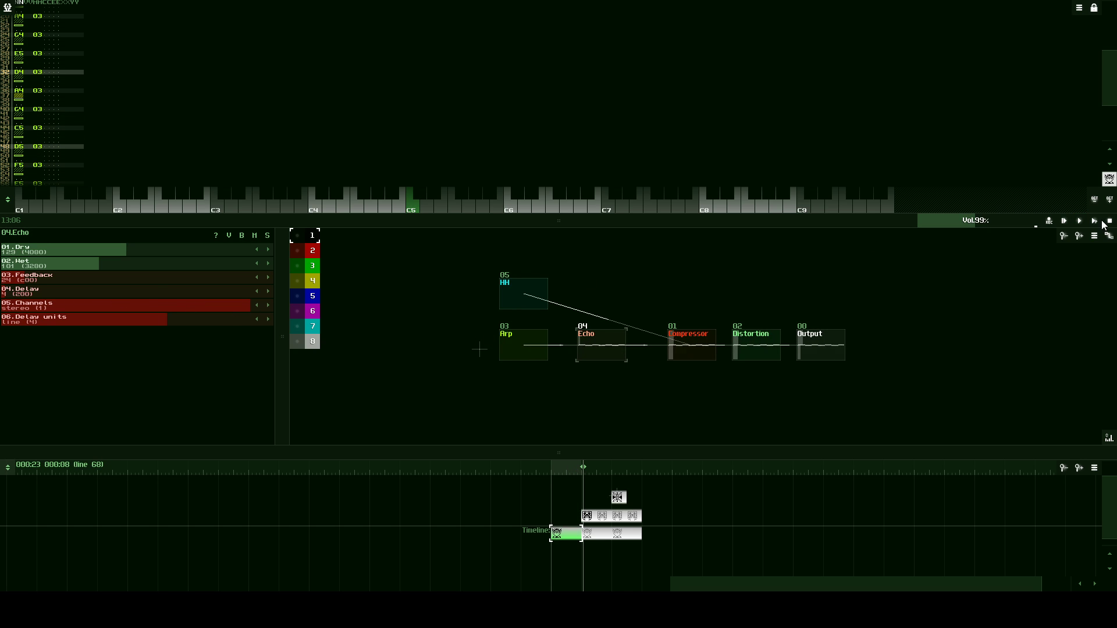
# - Set the Echo's dry level to 170 and wet level to 62, and play the melody from the song's start
pyautogui.click(511, 345)
pyautogui.hotkey('ctrl', 'z')
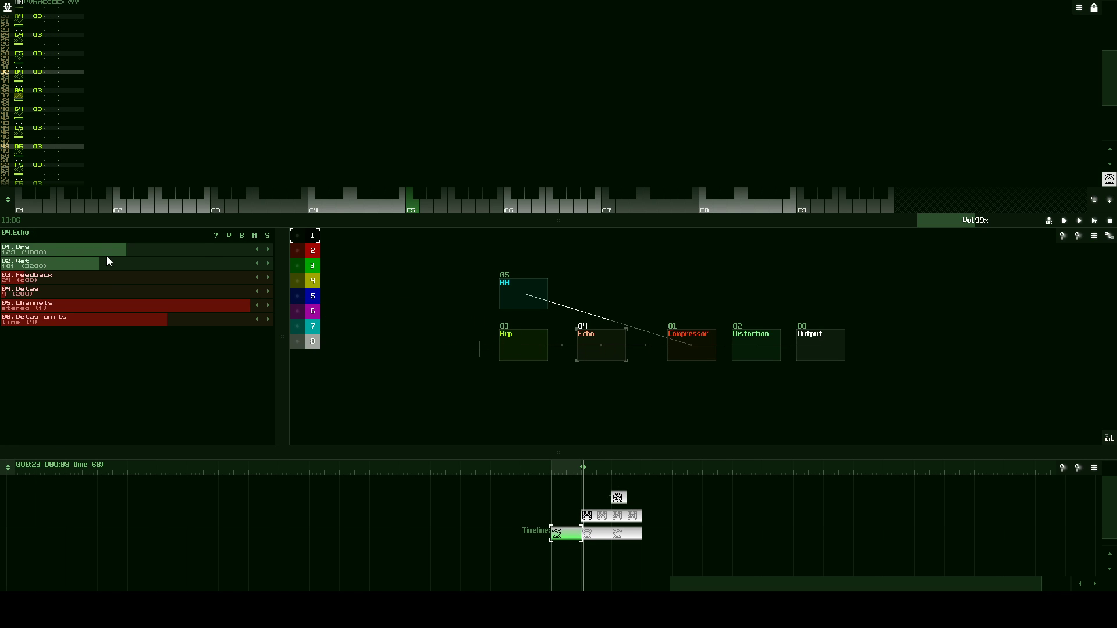
pyautogui.moveTo(115, 264); pyautogui.dragTo(180, 250)
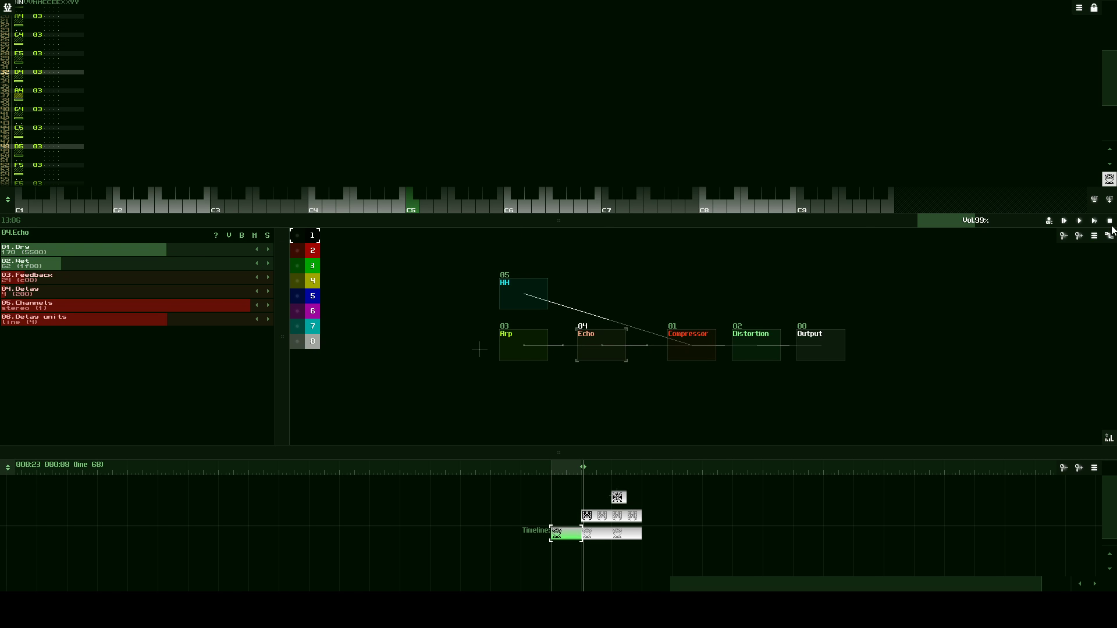
pyautogui.click(1066, 221)
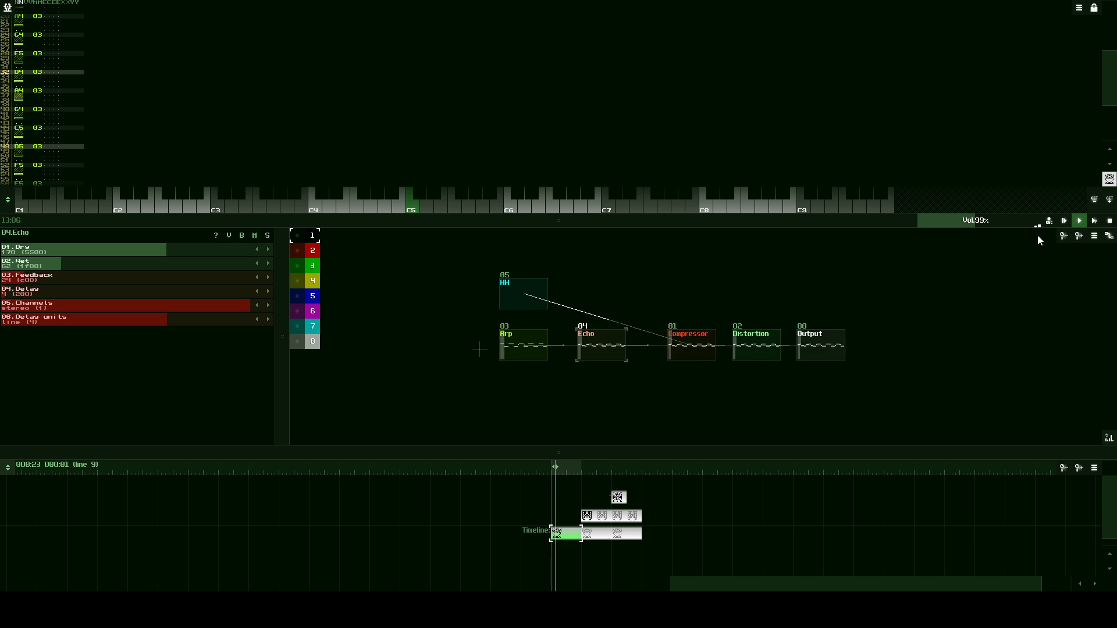
pyautogui.click(1110, 223)
pyautogui.scroll(5, 354, 62)
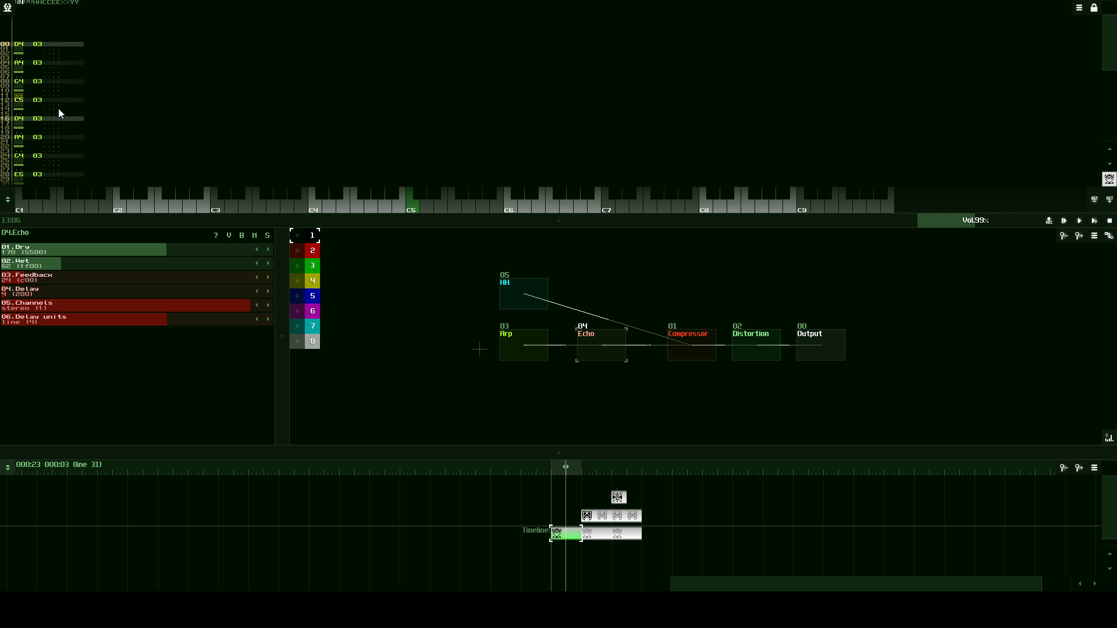
# - Clear the note-offs on lines 30 and 62 of the first melody pattern and play it back
pyautogui.scroll(-3, 36, 121)
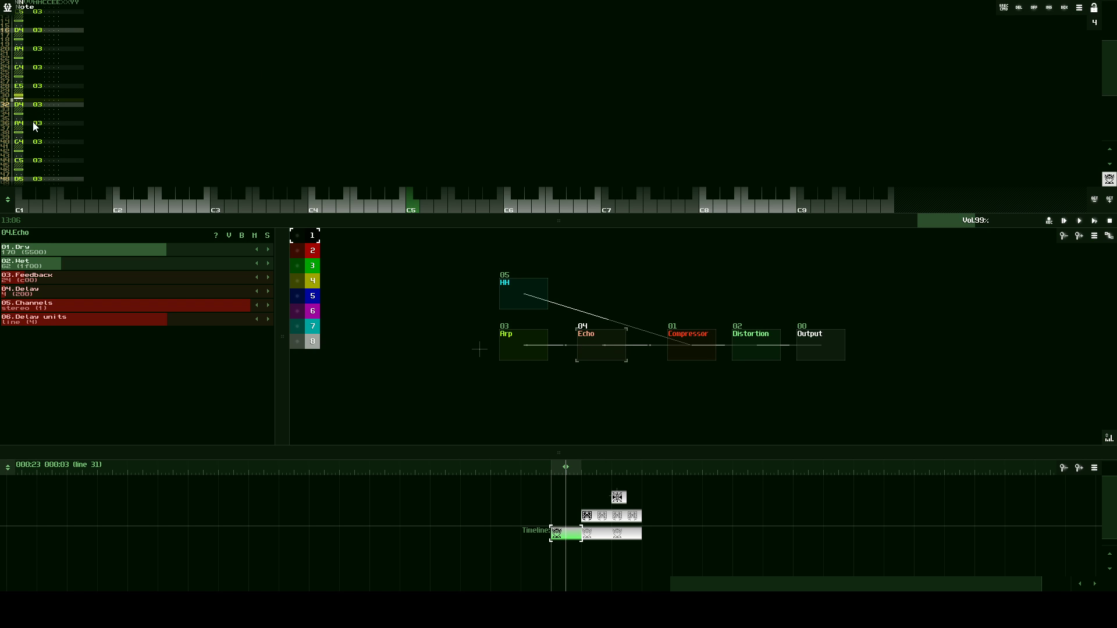
pyautogui.scroll(-5, 64, 120)
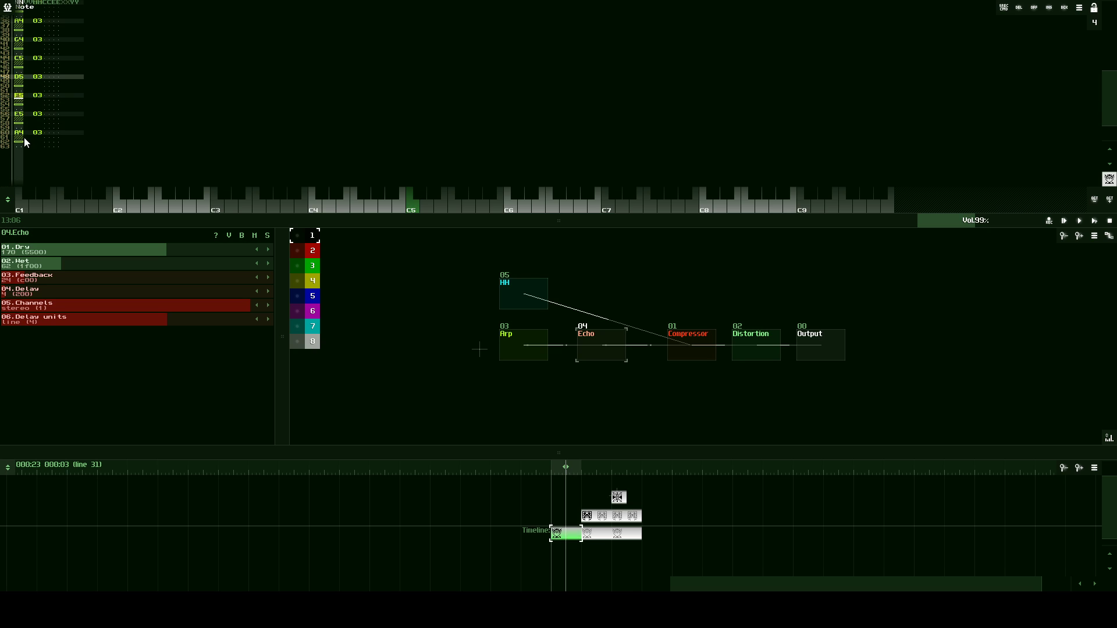
pyautogui.scroll(-3, 18, 142)
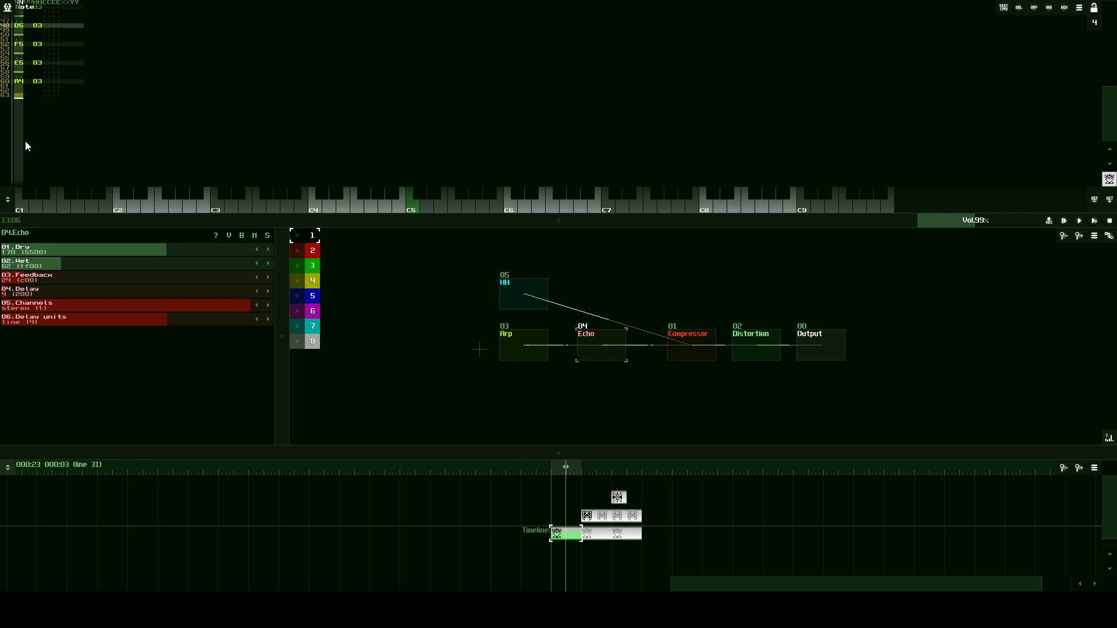
pyautogui.scroll(4, 25, 141)
pyautogui.click(1094, 221)
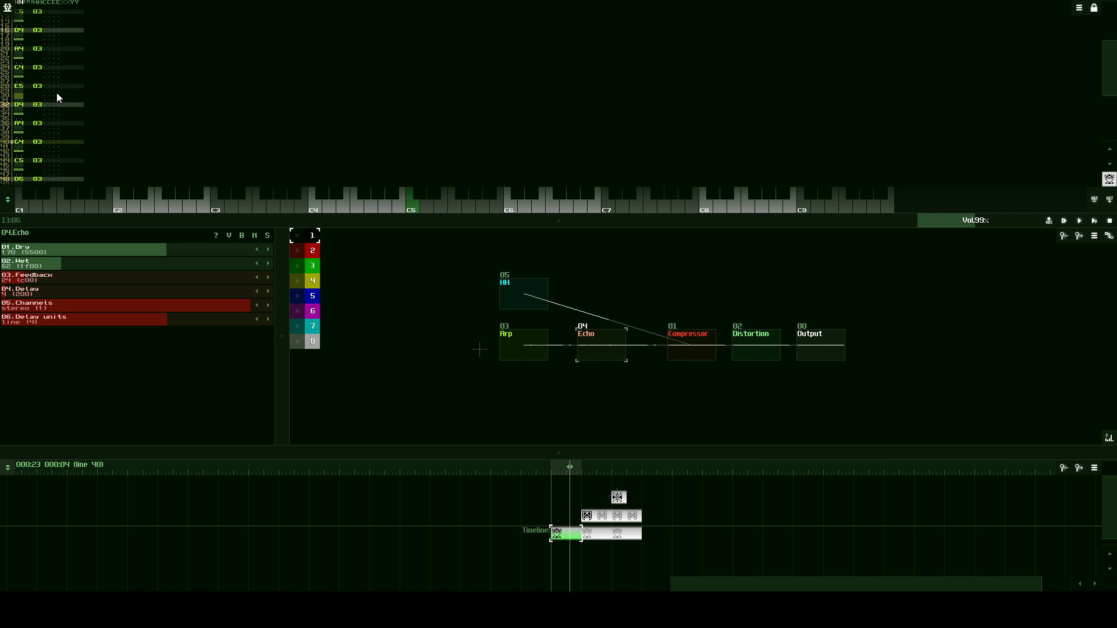
# - Using an edit step of 1, enter vibrato effect 04 on lines 28 to 31 of the melody, clearing it from line 32
pyautogui.click(57, 88)
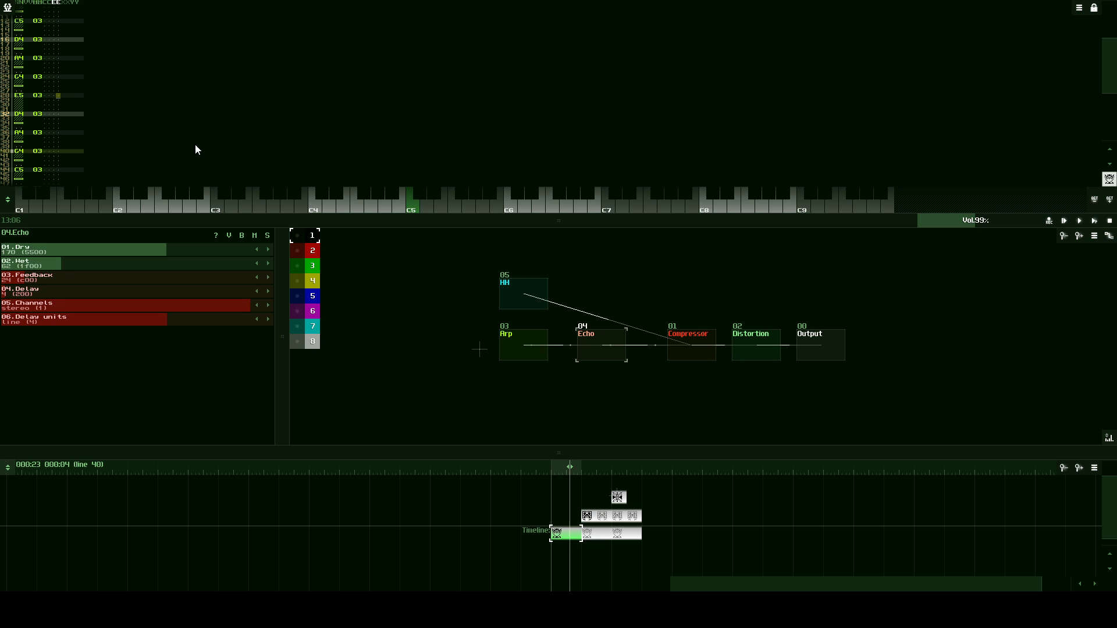
pyautogui.click(69, 102)
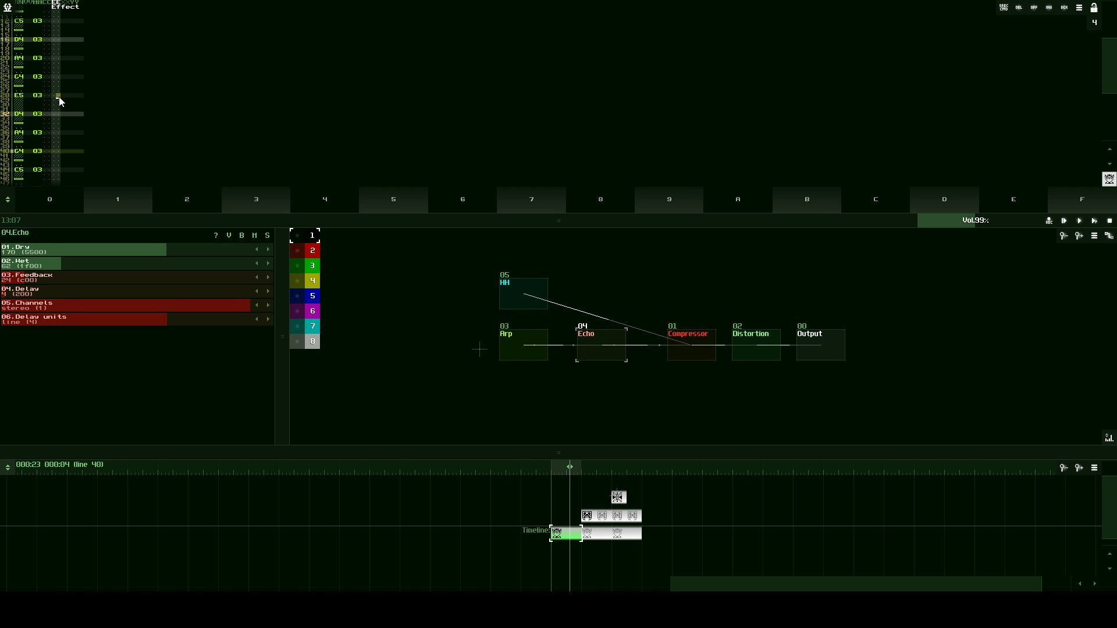
pyautogui.write('44')
pyautogui.press('Up')
pyautogui.press('Up')
pyautogui.click(1093, 27)
pyautogui.click(1088, 33)
pyautogui.click(1094, 24)
pyautogui.click(1088, 42)
pyautogui.write('4444')
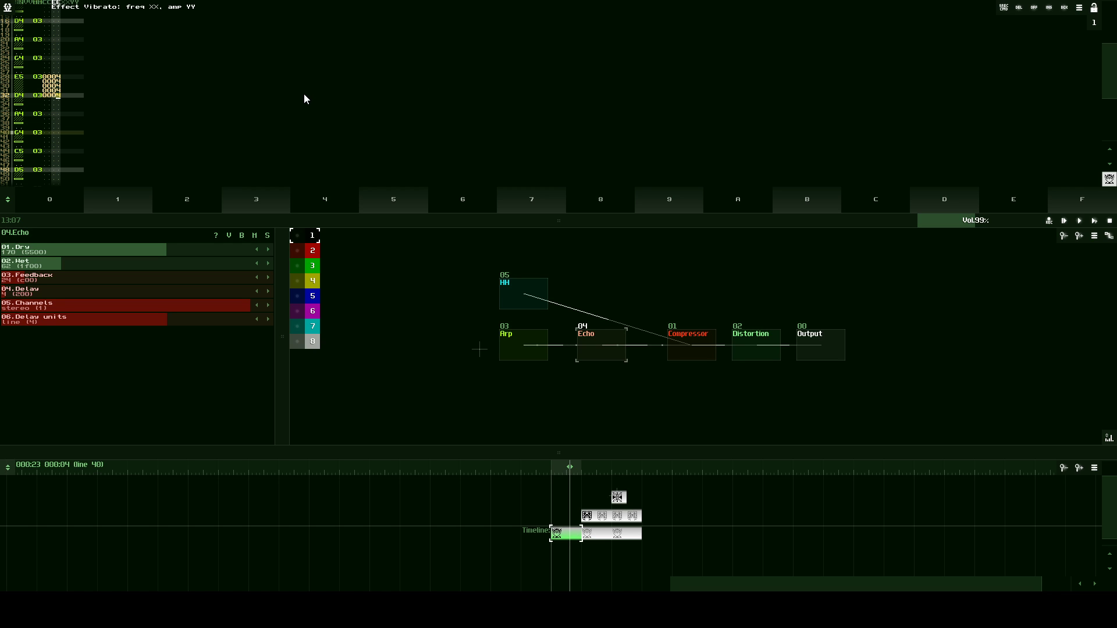
pyautogui.press('Delete')
pyautogui.press('Up')
pyautogui.press('Up')
# - Set the vibrato parameters on line 28 to frequency 10 and amplitude 10, and play the melody
pyautogui.click(62, 84)
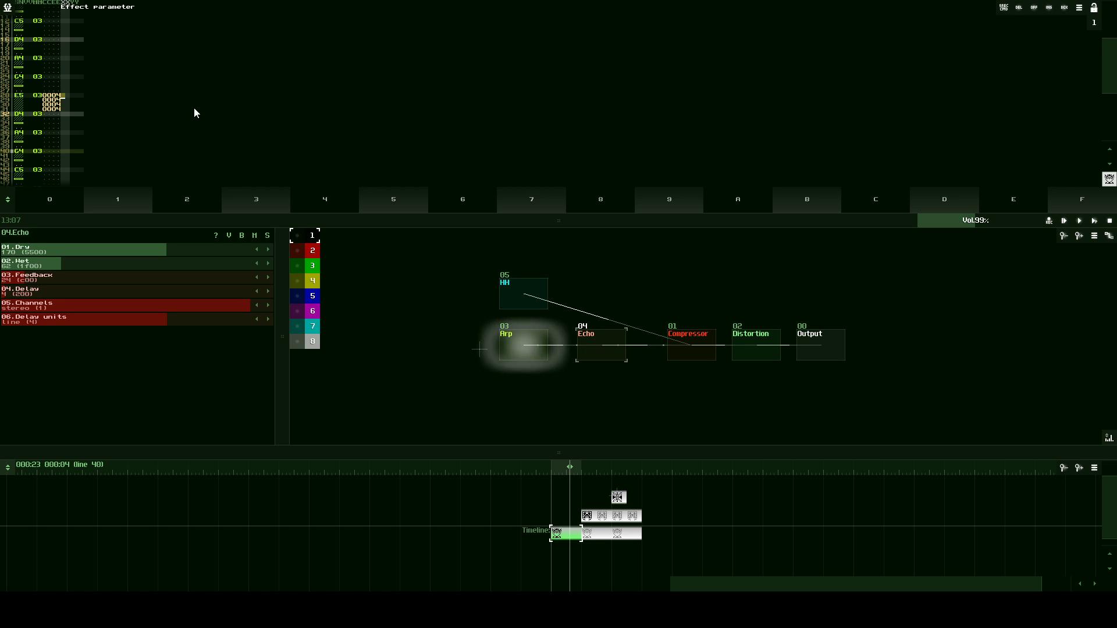
pyautogui.click(71, 96)
pyautogui.click(72, 95)
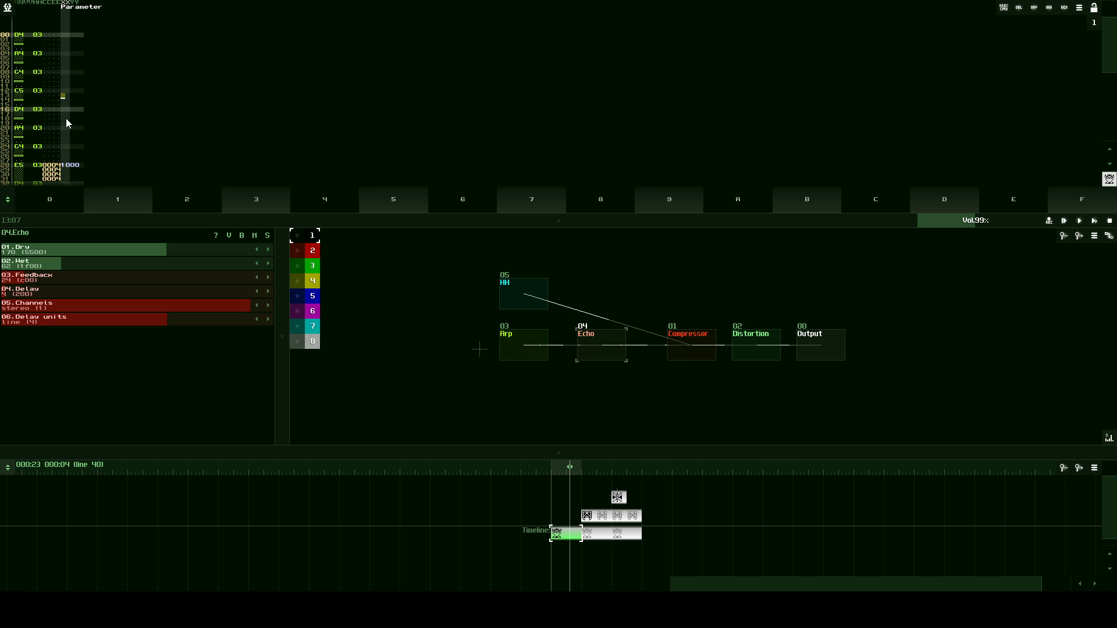
pyautogui.scroll(5, 69, 133)
pyautogui.click(73, 148)
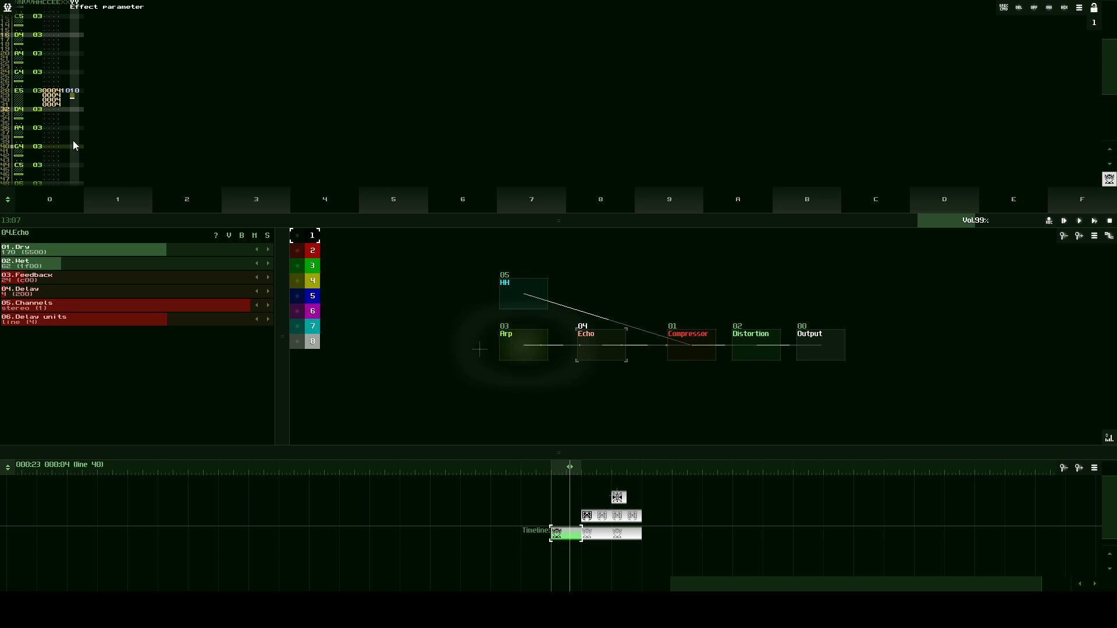
pyautogui.click(73, 95)
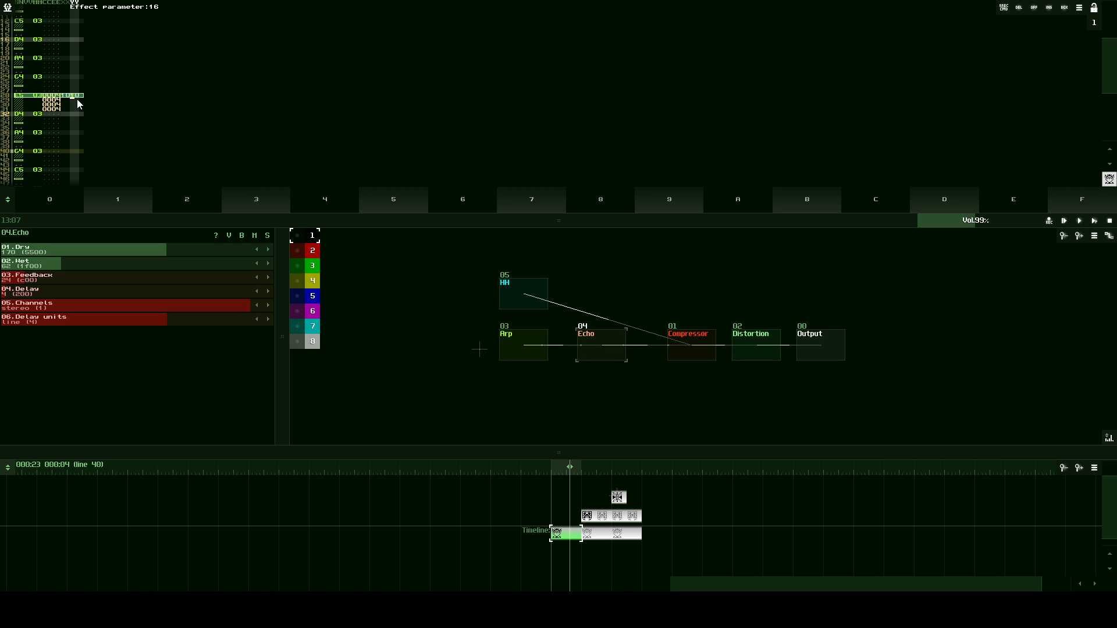
pyautogui.click(58, 97)
pyautogui.click(64, 97)
pyautogui.click(1096, 221)
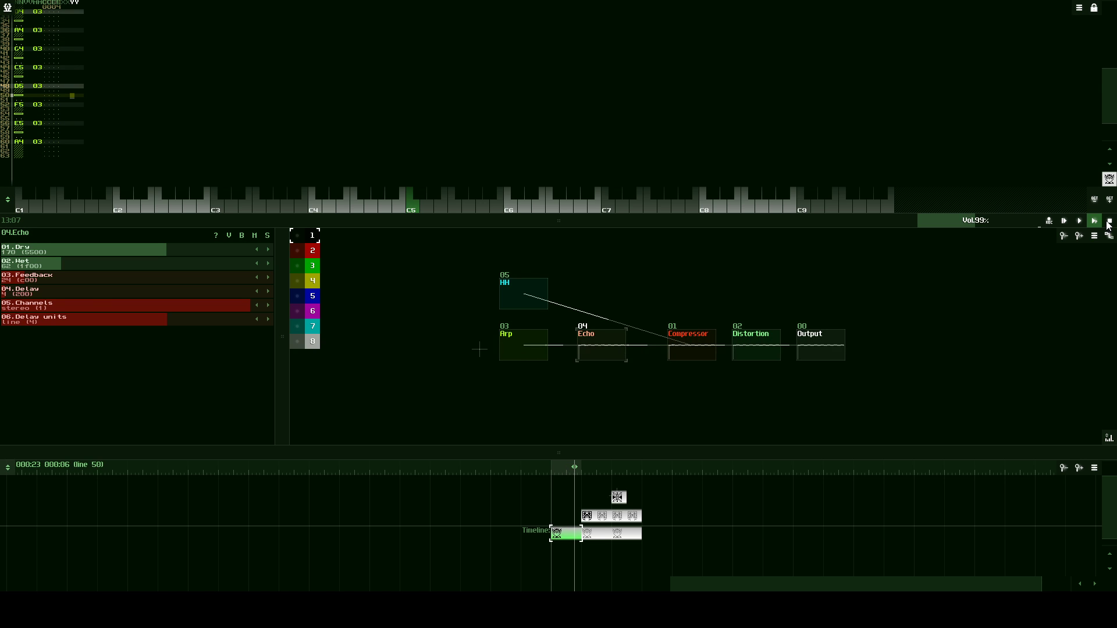
pyautogui.click(1109, 222)
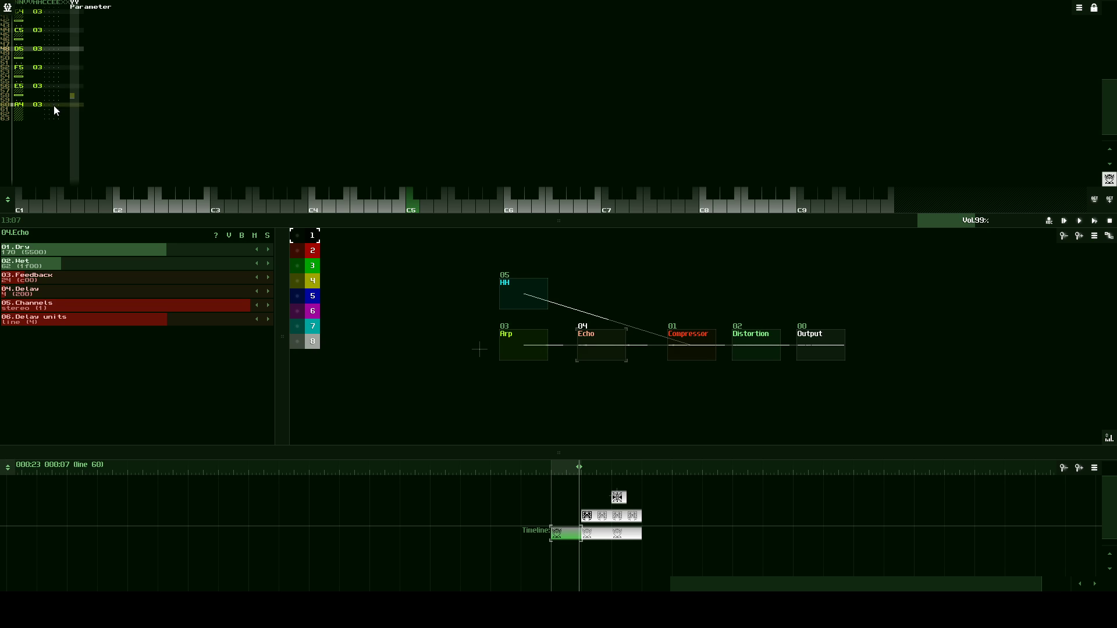
# - Enter vibrato effect 04 on lines 60 to 63, with parameters 1010 on line 60 only
pyautogui.click(56, 107)
pyautogui.write('4444')
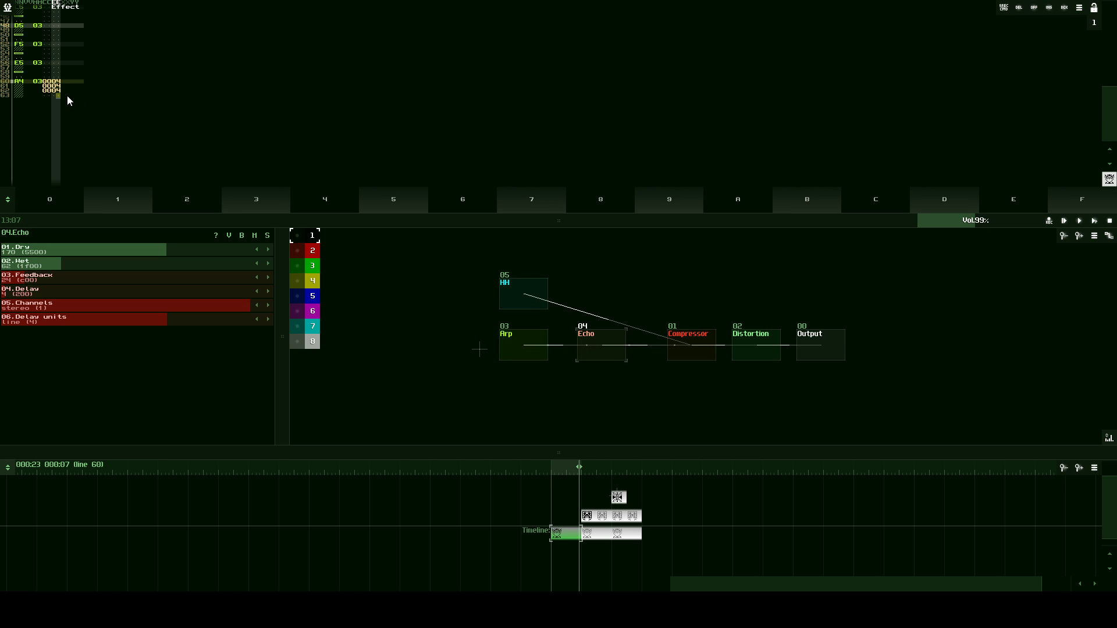
pyautogui.click(68, 91)
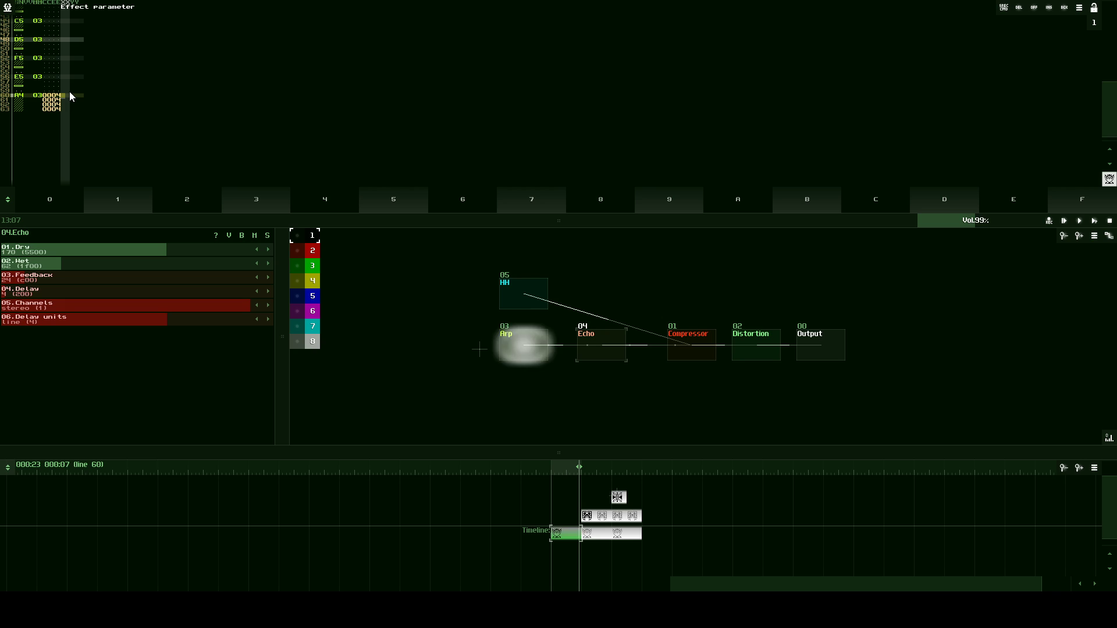
pyautogui.write('1111')
pyautogui.click(74, 88)
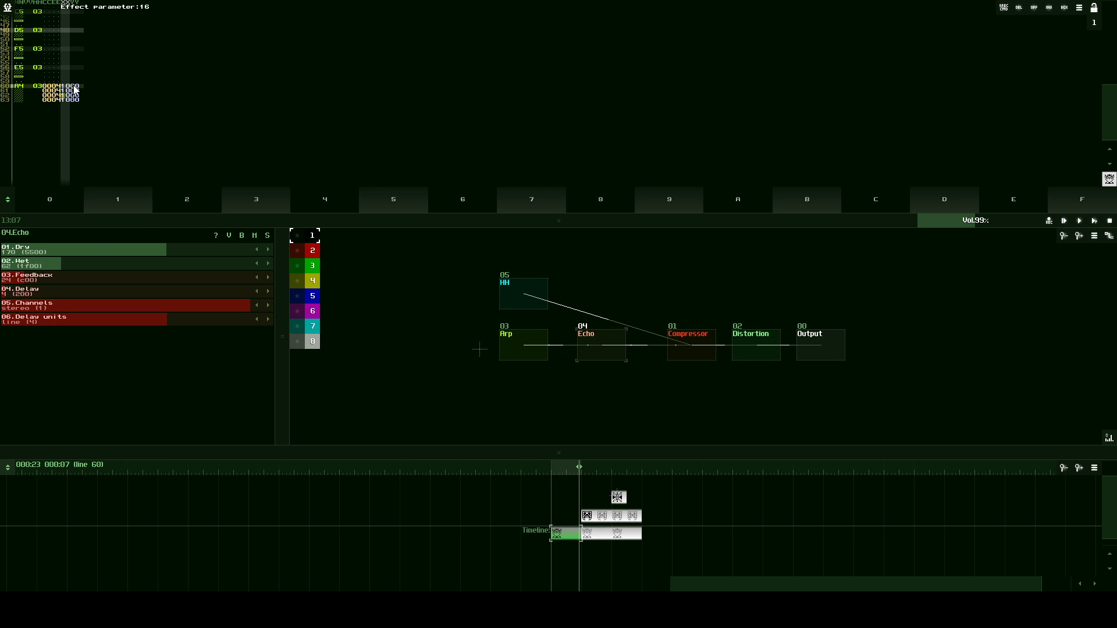
pyautogui.write('1')
pyautogui.press('Left')
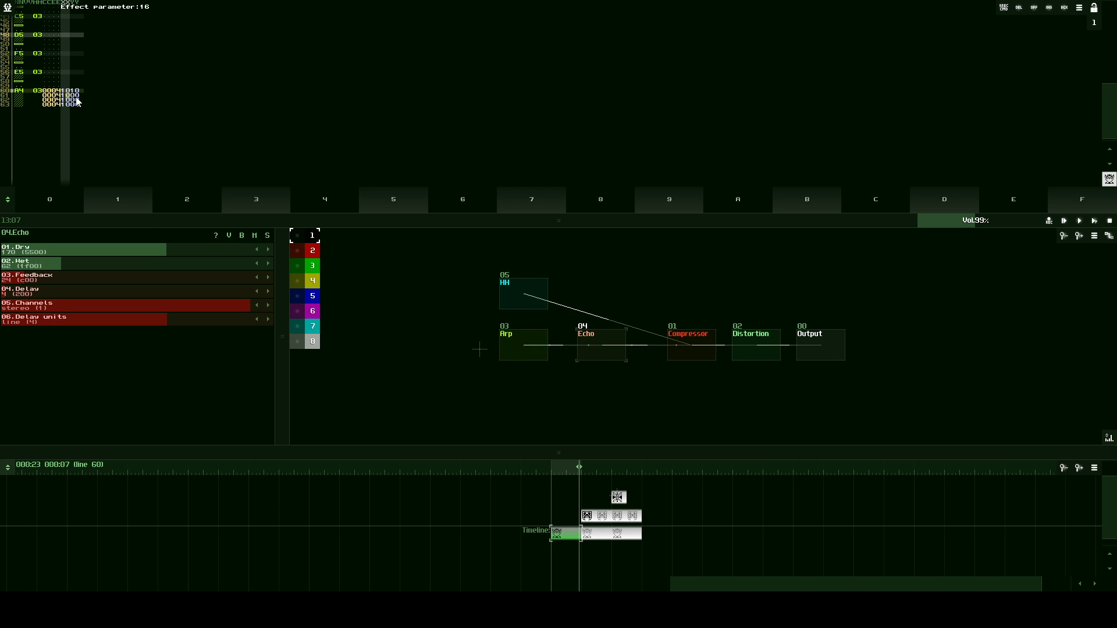
pyautogui.scroll(-4, 85, 102)
pyautogui.scroll(2, 587, 182)
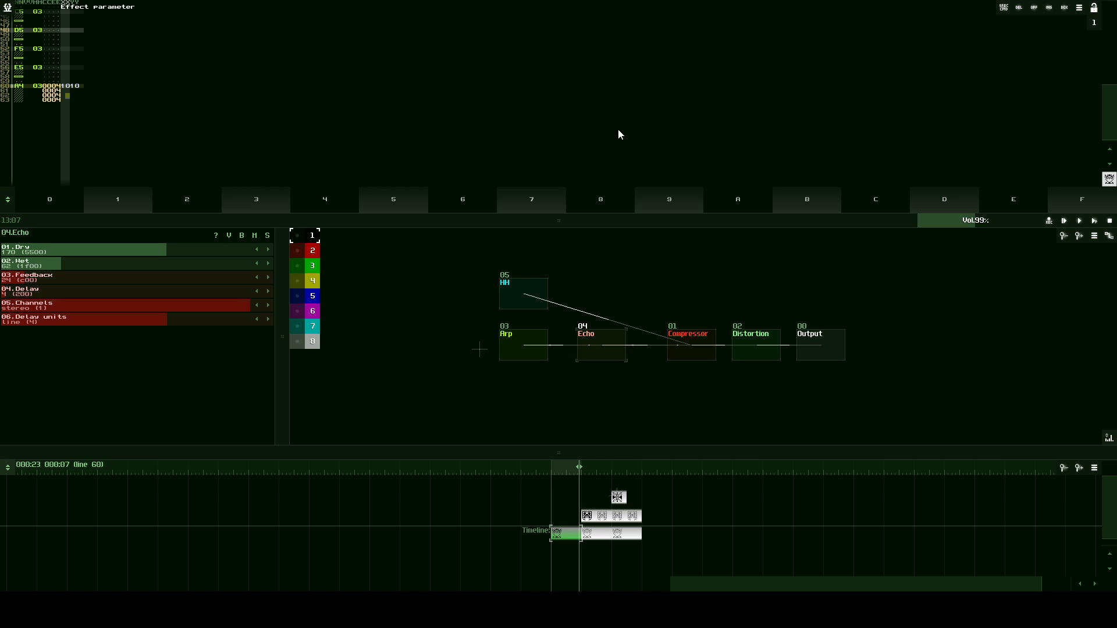
# - Listen to the first melody pattern with both vibrato passages, review its effect entries, and play the full arrangement
pyautogui.click(1094, 222)
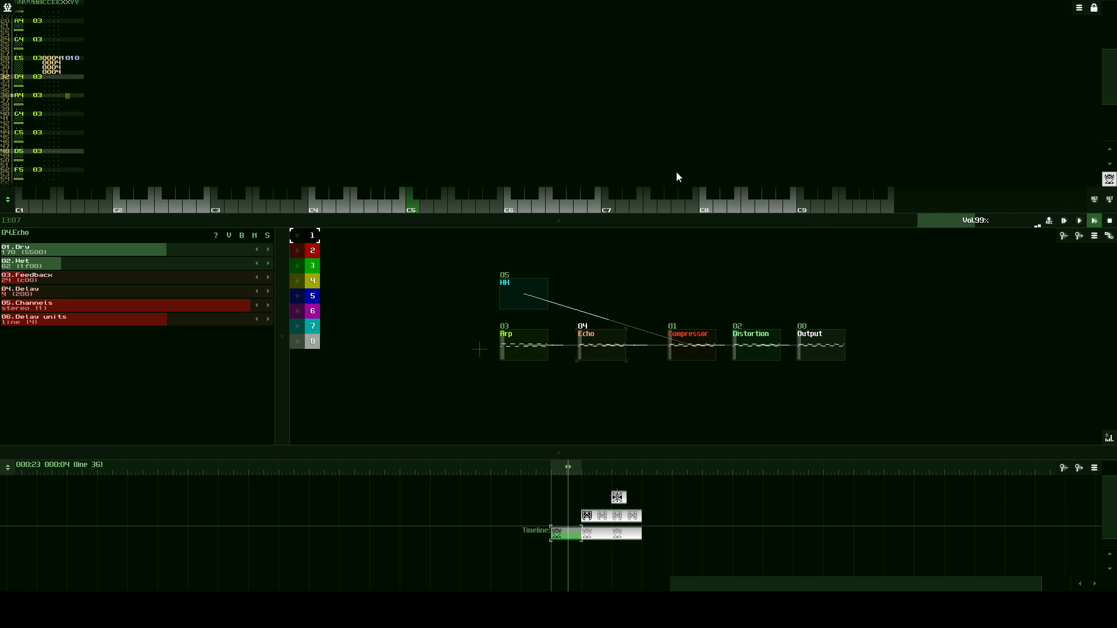
pyautogui.click(1106, 227)
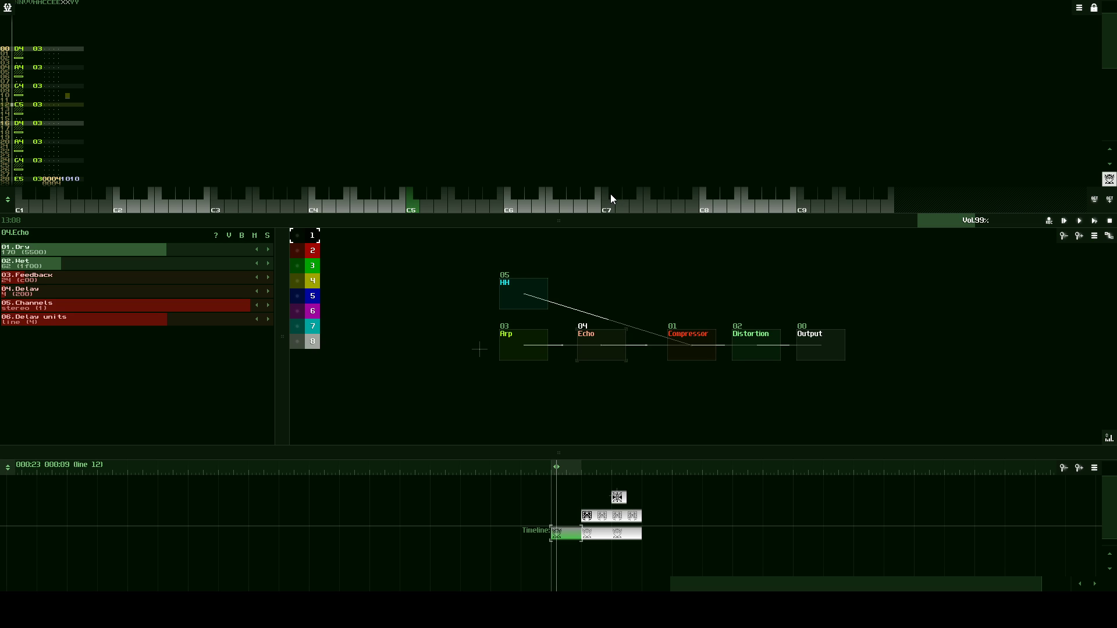
pyautogui.scroll(-2, 45, 78)
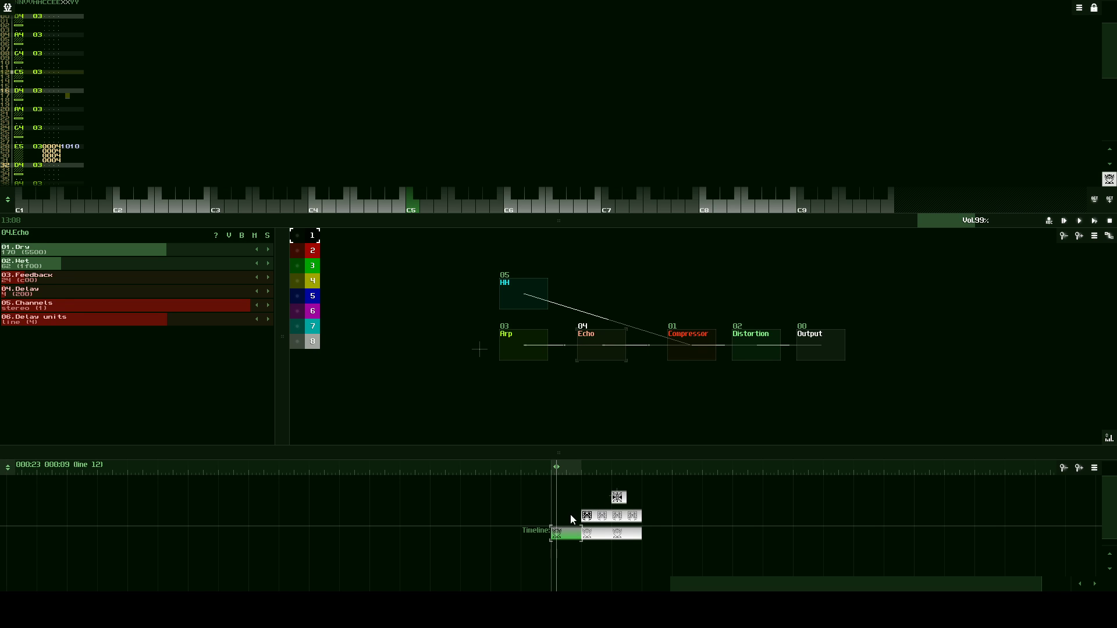
pyautogui.scroll(-1, 21, 119)
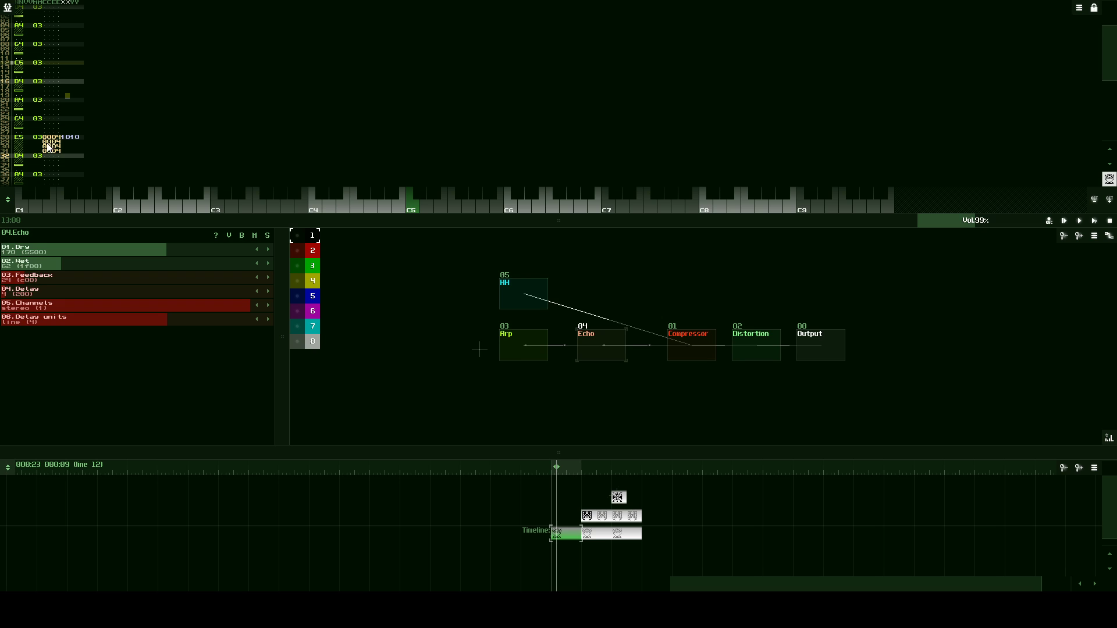
pyautogui.scroll(-5, 48, 145)
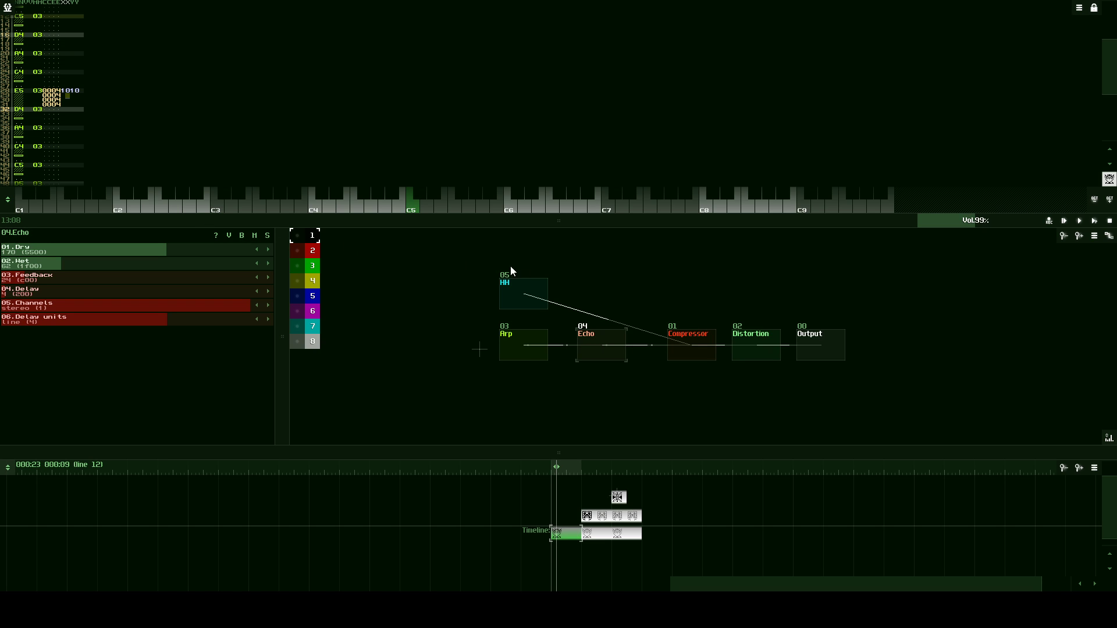
pyautogui.click(1066, 224)
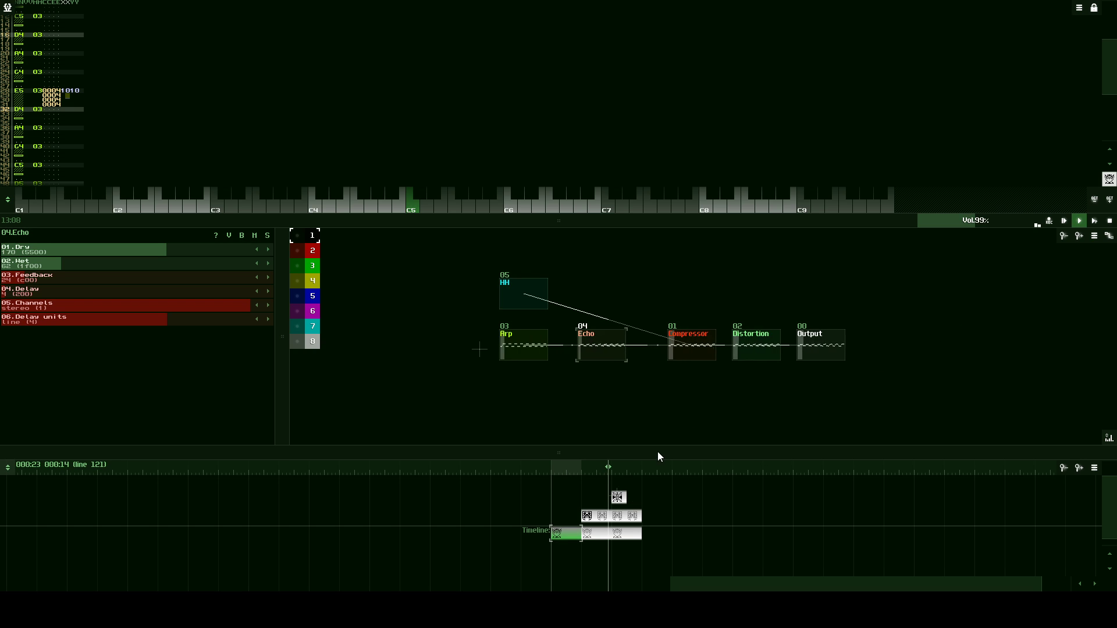
pyautogui.press('space')
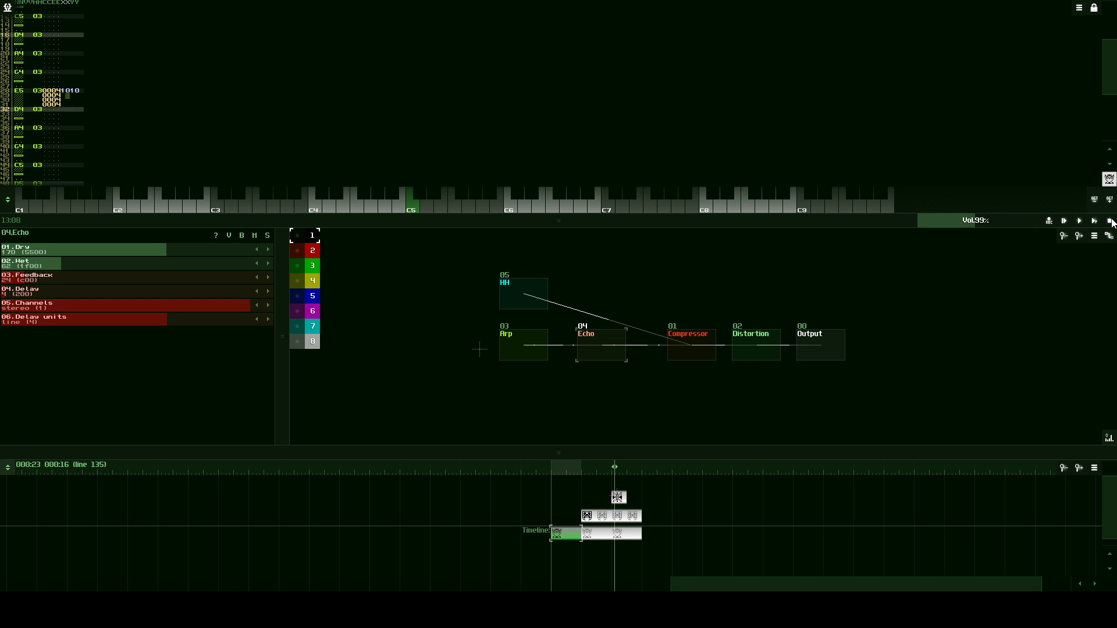
# - Add an Analog generator below the Arp module, give it a red colour and rename it Bass
pyautogui.doubleClick(526, 390)
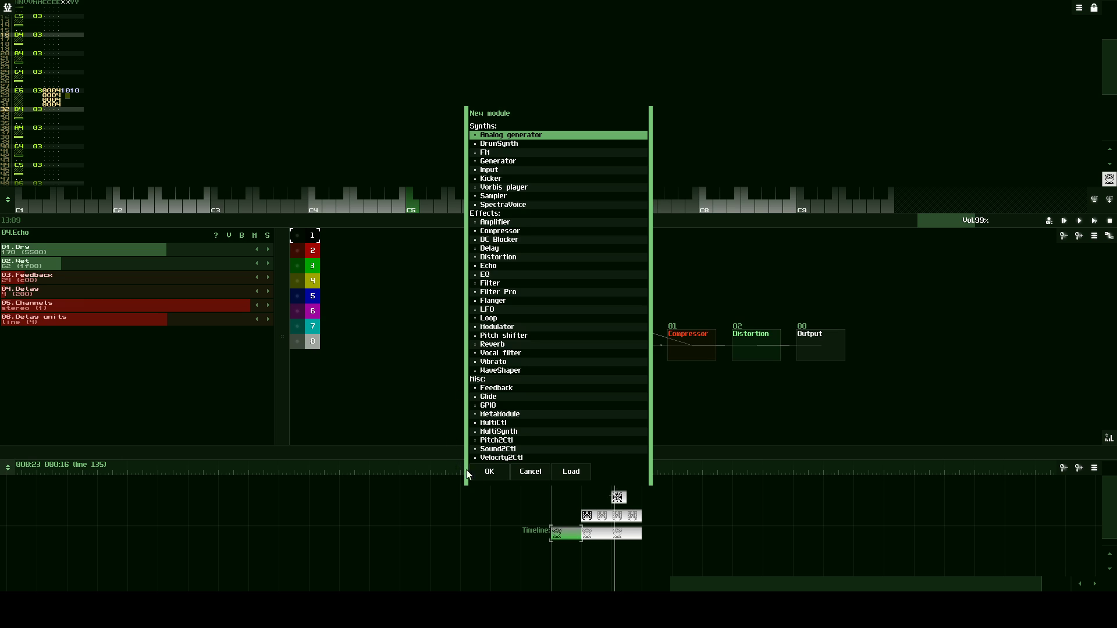
pyautogui.click(490, 472)
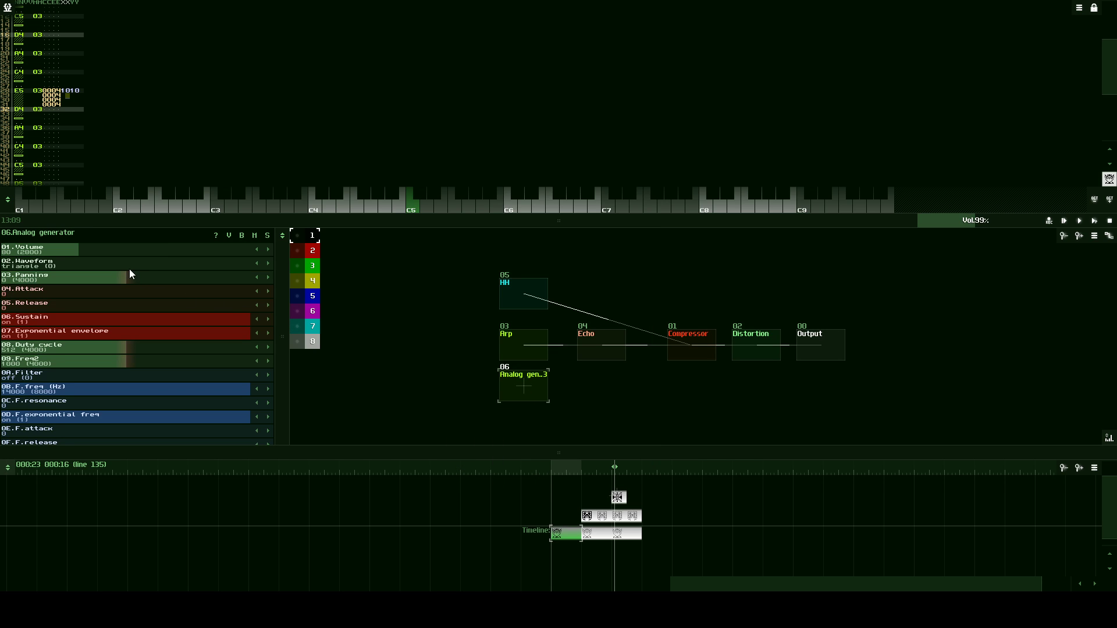
pyautogui.doubleClick(530, 390)
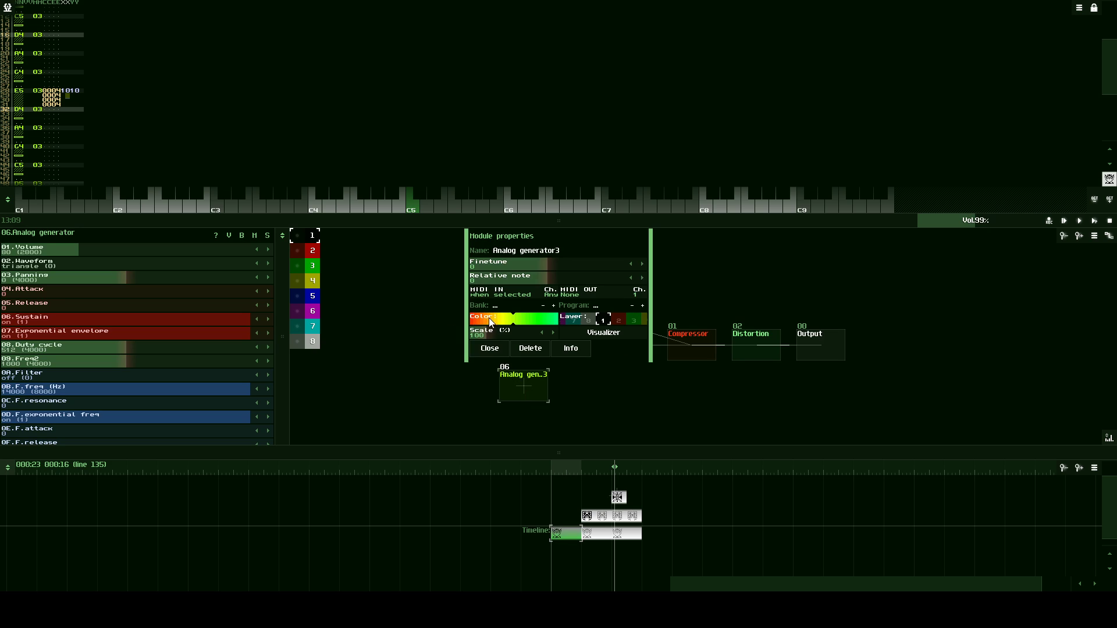
pyautogui.moveTo(490, 322); pyautogui.dragTo(550, 321)
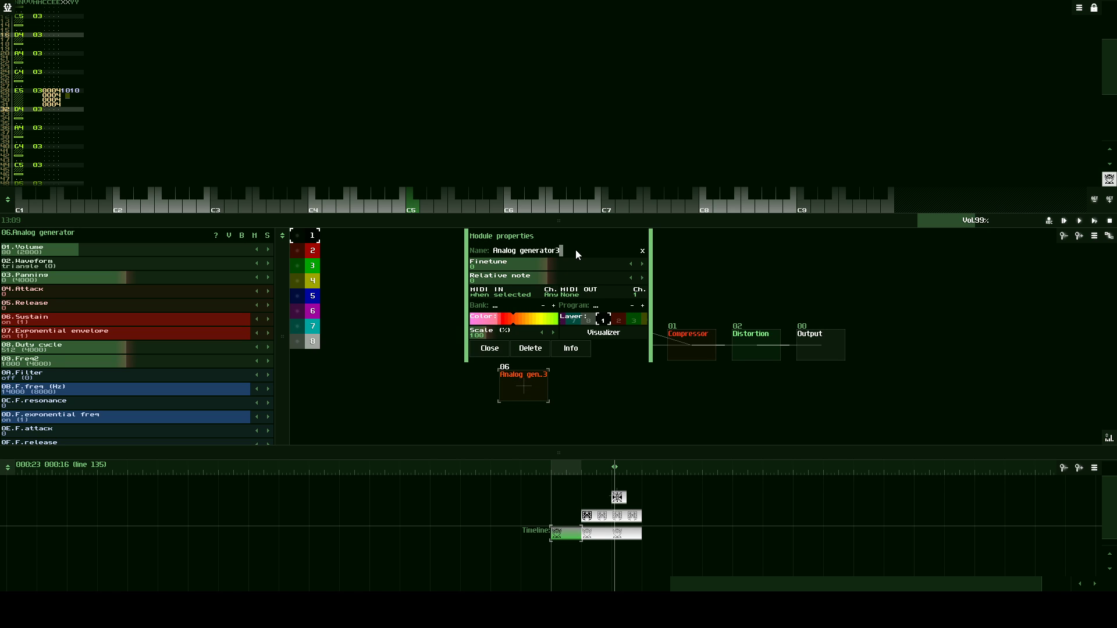
pyautogui.press('BackSpace')
pyautogui.press('BackSpace')
pyautogui.press('BackSpace')
pyautogui.press('BackSpace')
pyautogui.press('BackSpace')
pyautogui.write('Bass')
pyautogui.click(492, 349)
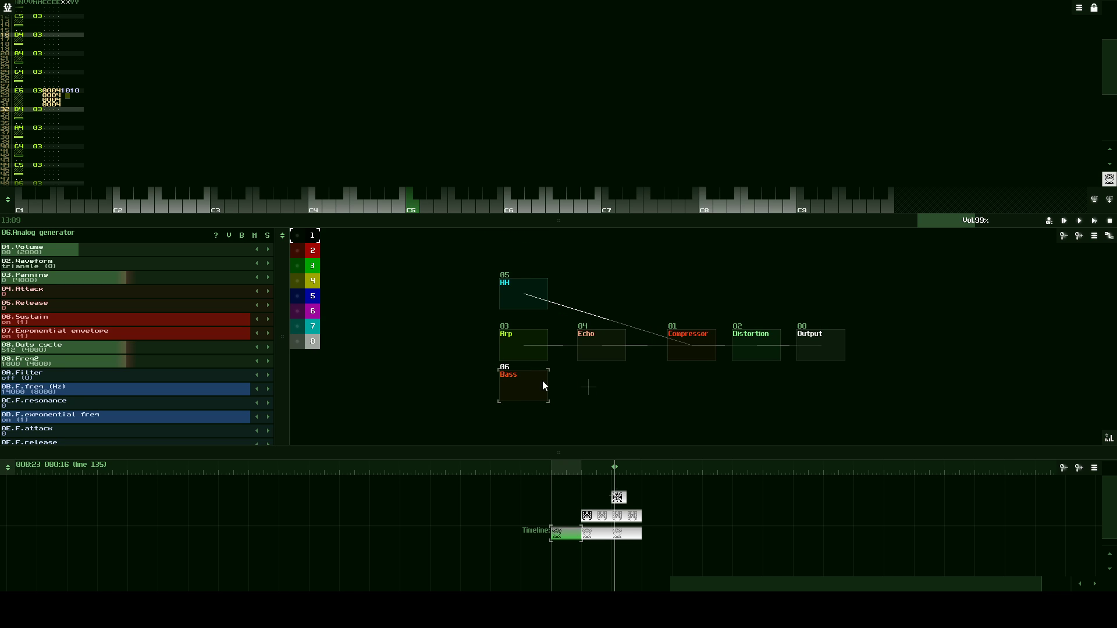
# - Add a Distortion module beside the Bass and route the Bass through it into the Compressor
pyautogui.moveTo(530, 389); pyautogui.dragTo(675, 351)
pyautogui.moveTo(522, 392); pyautogui.dragTo(611, 396)
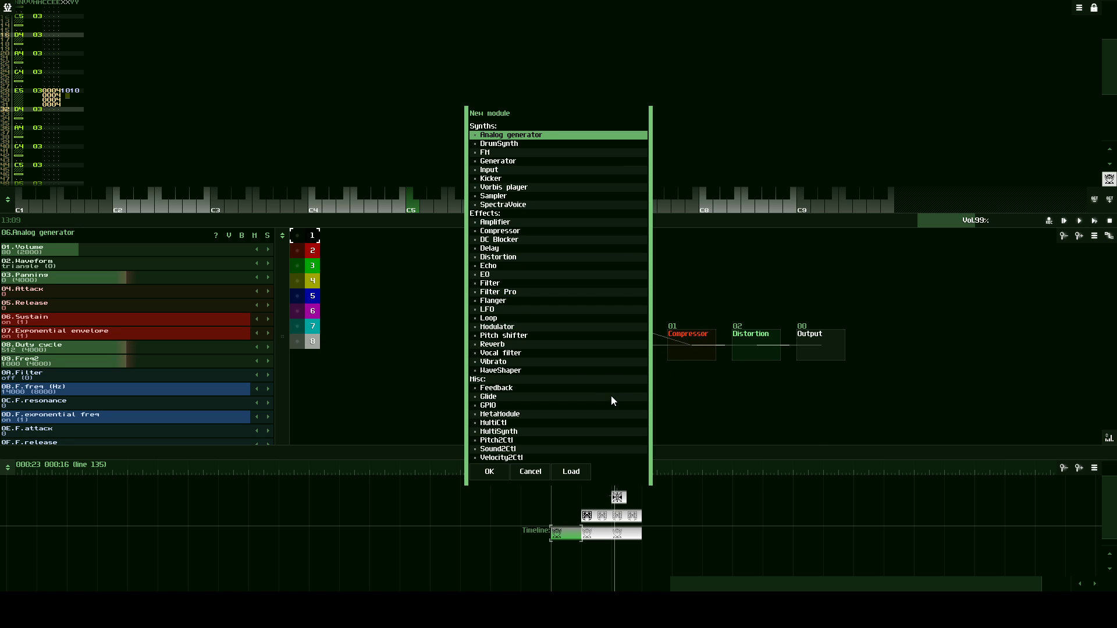
pyautogui.click(510, 257)
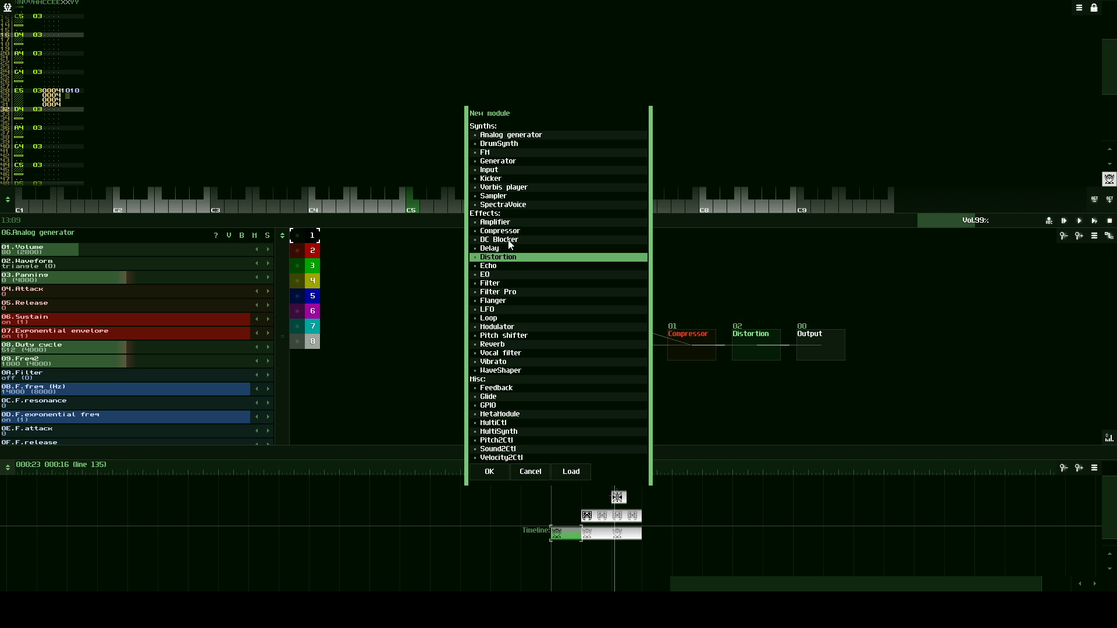
pyautogui.click(490, 471)
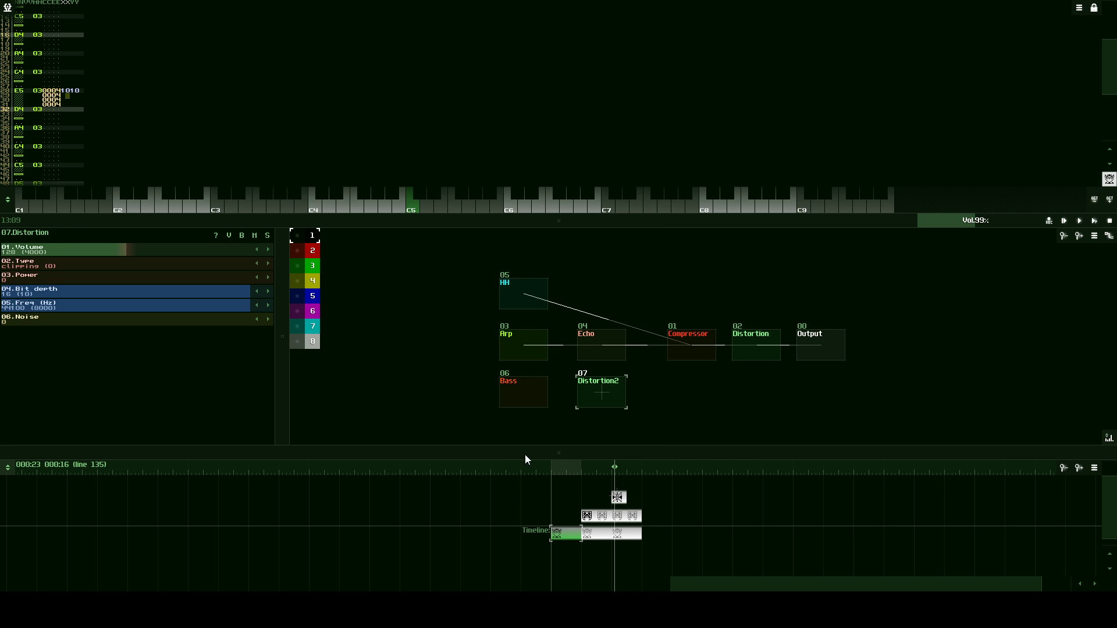
pyautogui.click(508, 388)
pyautogui.moveTo(619, 401); pyautogui.dragTo(697, 356)
# - Lower the bit depth of the Bass's Distortion module to about a quarter of its range
pyautogui.moveTo(240, 291); pyautogui.dragTo(172, 293)
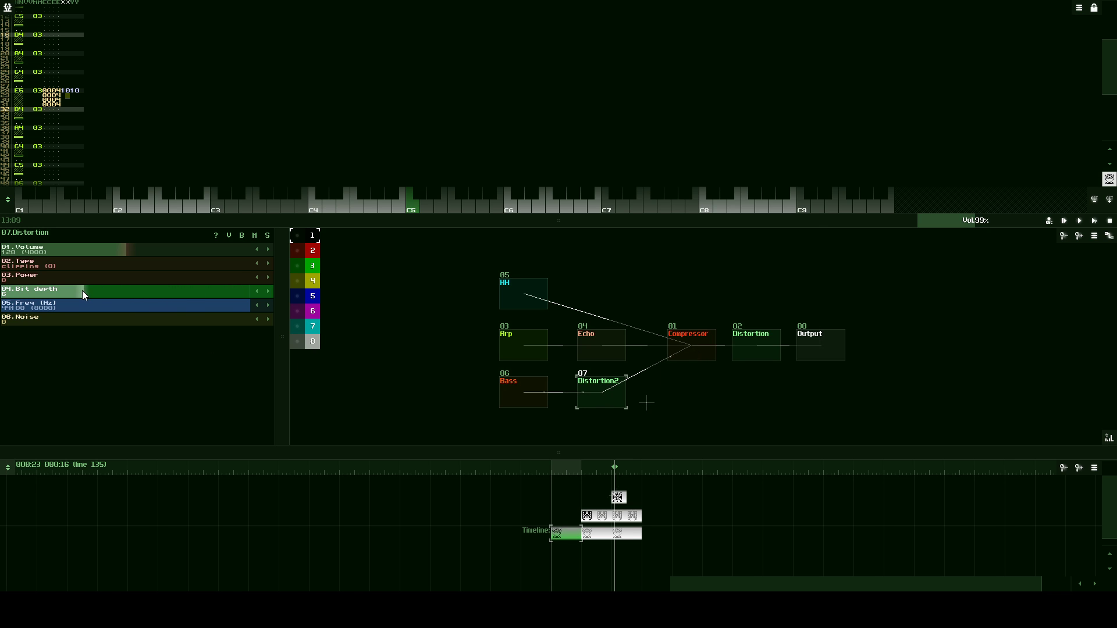
pyautogui.moveTo(82, 291); pyautogui.dragTo(69, 292)
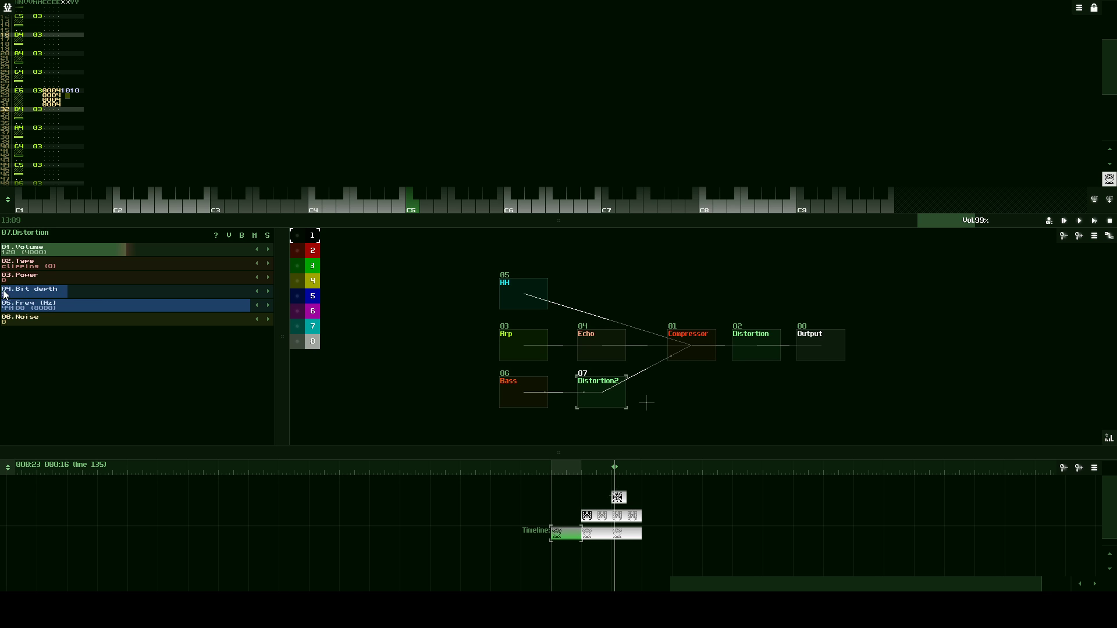
# - Set the Bass generator's volume to 64 and the volume of its Distortion module to 88
pyautogui.moveTo(536, 406); pyautogui.dragTo(535, 403)
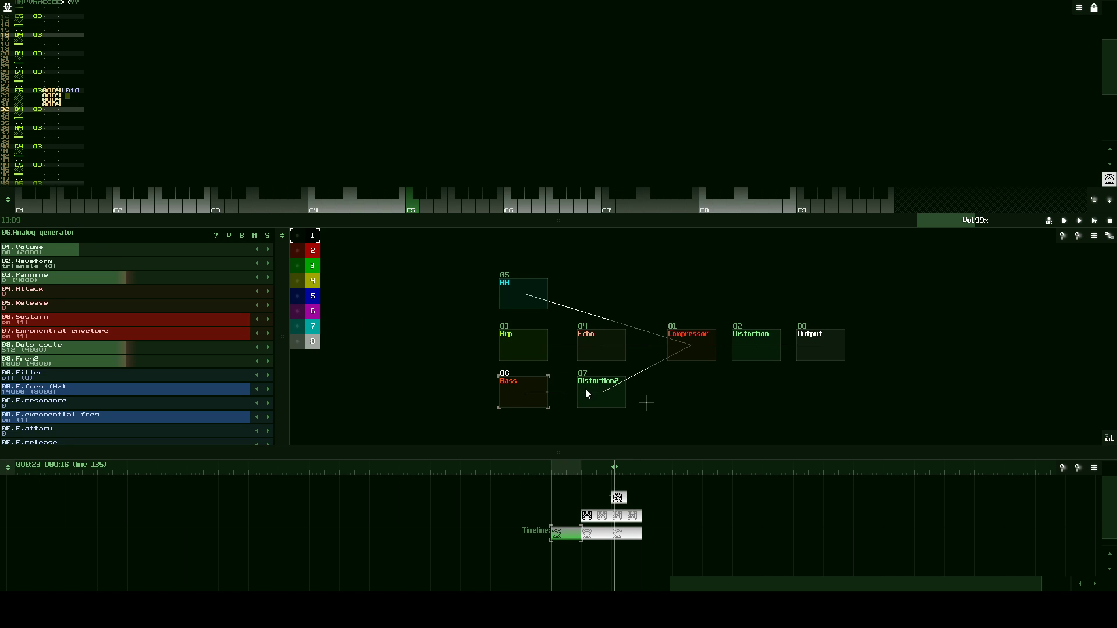
pyautogui.moveTo(135, 249); pyautogui.dragTo(120, 250)
pyautogui.click(592, 398)
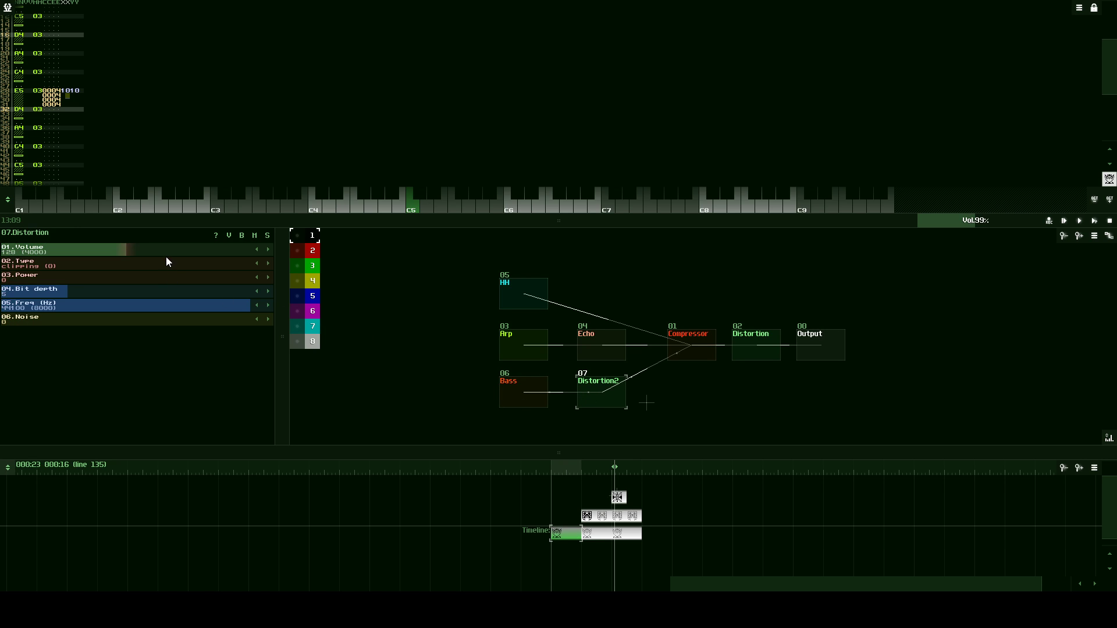
pyautogui.moveTo(165, 250); pyautogui.dragTo(124, 252)
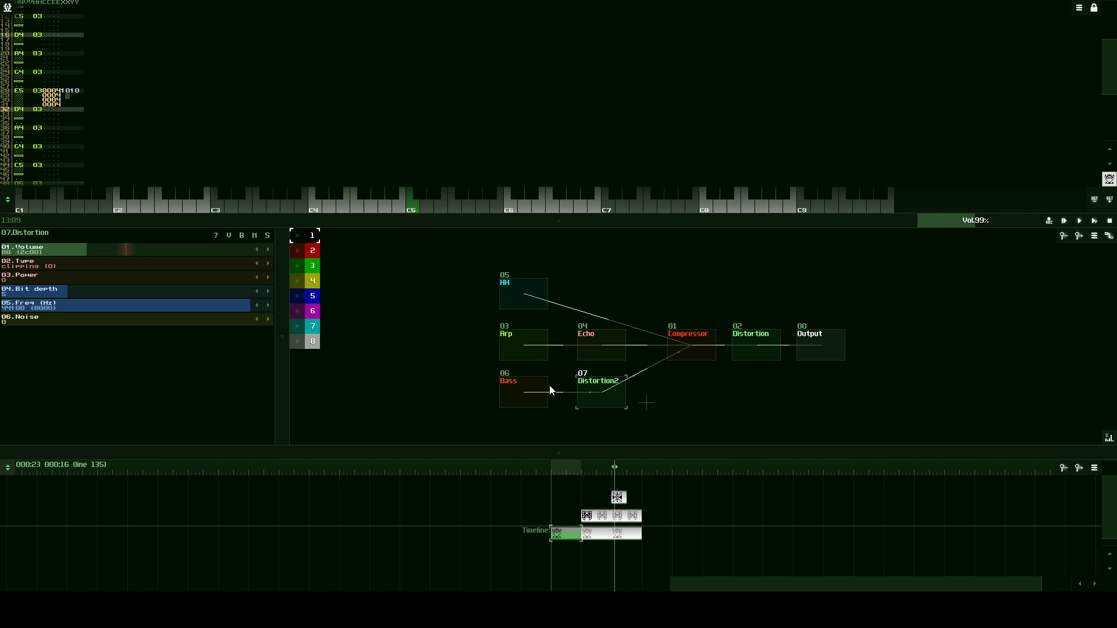
# - Delete the short pattern above the hi-hat row and create a 64-line pattern below the last melody clone for the Bass
pyautogui.click(524, 394)
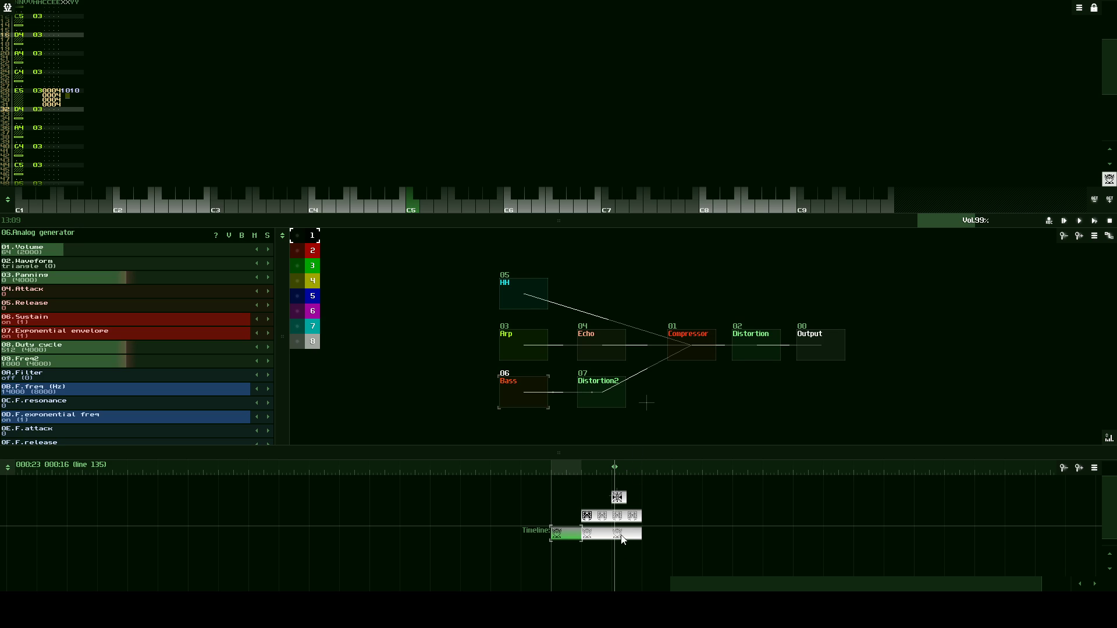
pyautogui.click(619, 498)
pyautogui.press('Delete')
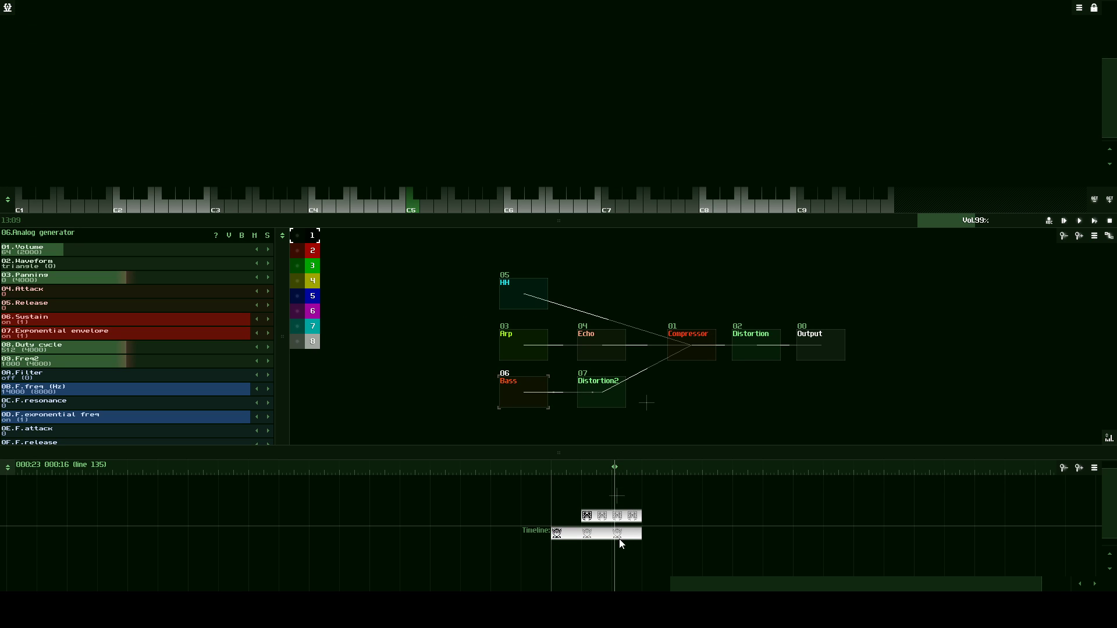
pyautogui.doubleClick(618, 551)
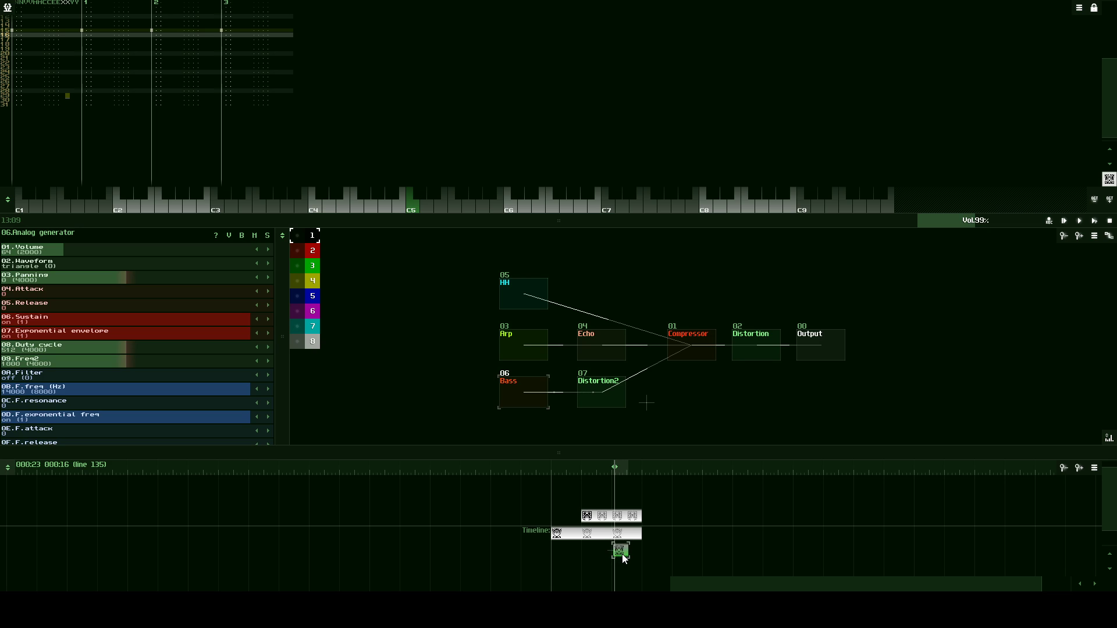
pyautogui.click(621, 556)
pyautogui.click(520, 315)
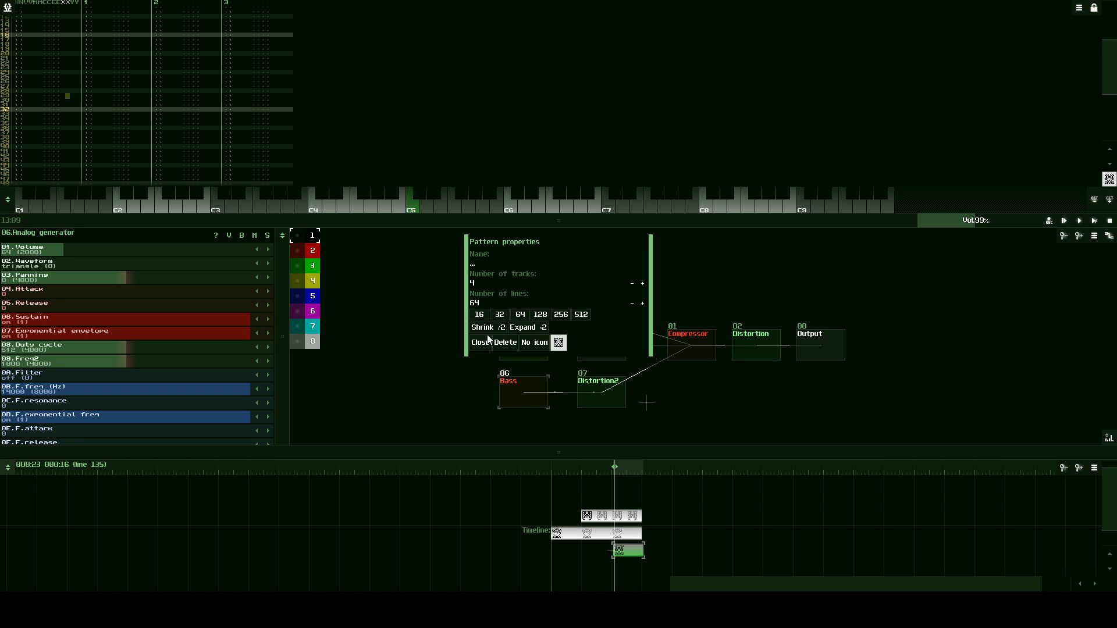
pyautogui.click(480, 342)
pyautogui.scroll(10, 1110, 75)
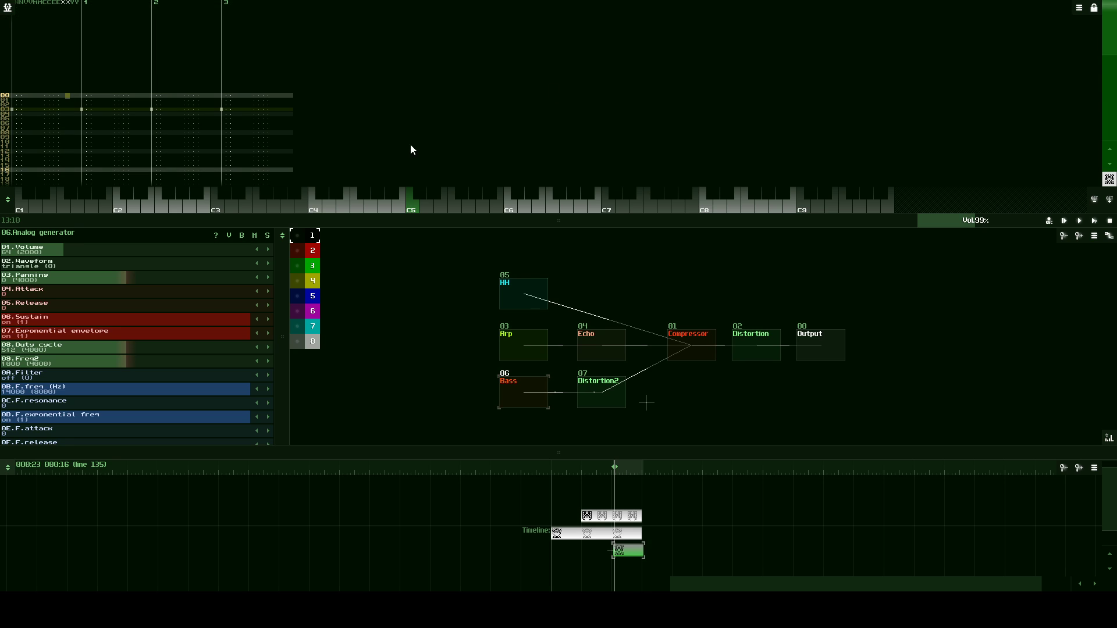
# - Enlarge the pattern editor and enter the Bass note D1 on line 00 of the new pattern
pyautogui.moveTo(363, 232); pyautogui.dragTo(336, 408)
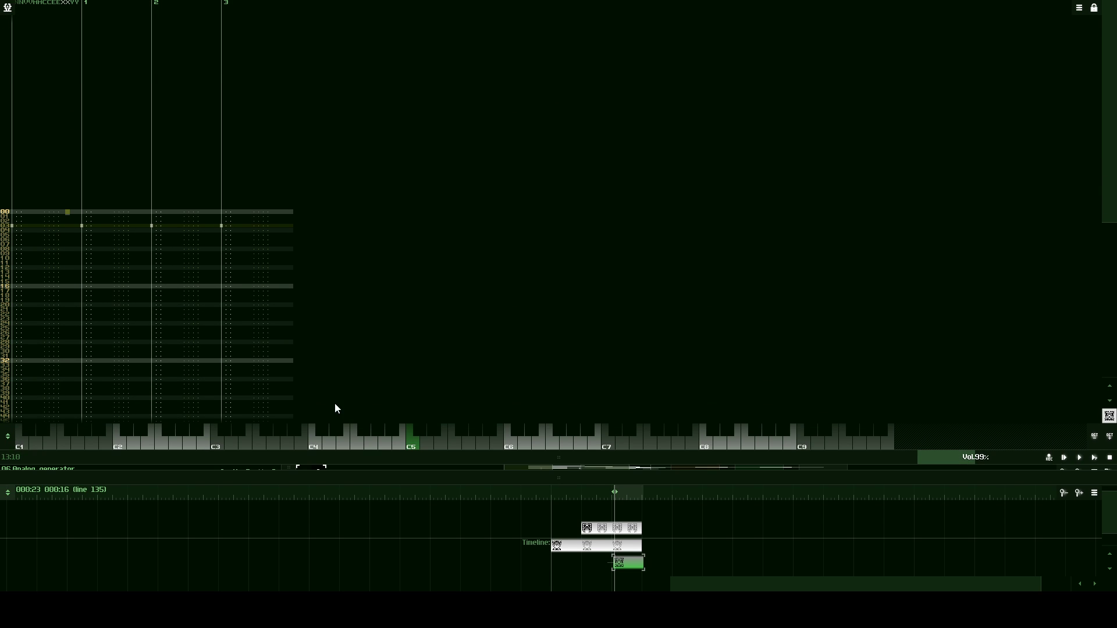
pyautogui.click(18, 212)
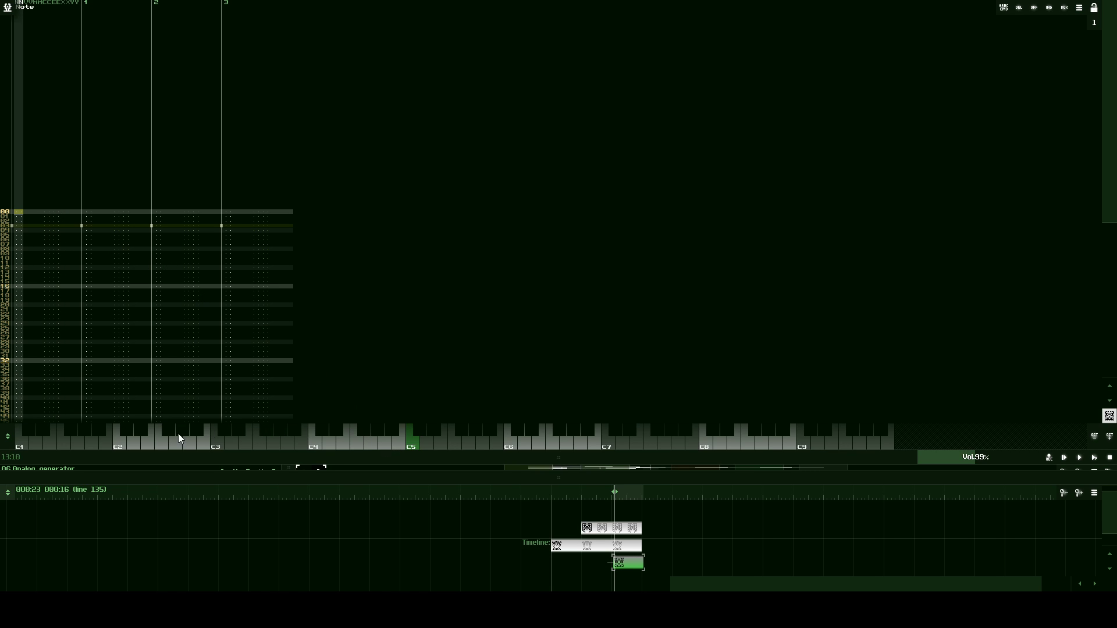
pyautogui.click(89, 445)
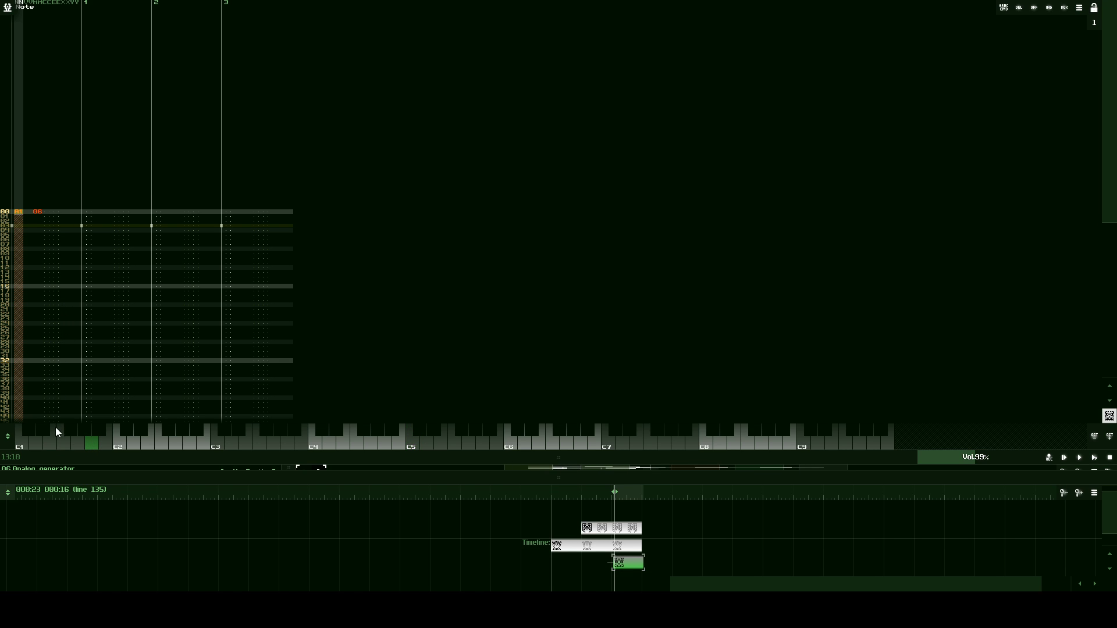
pyautogui.click(36, 445)
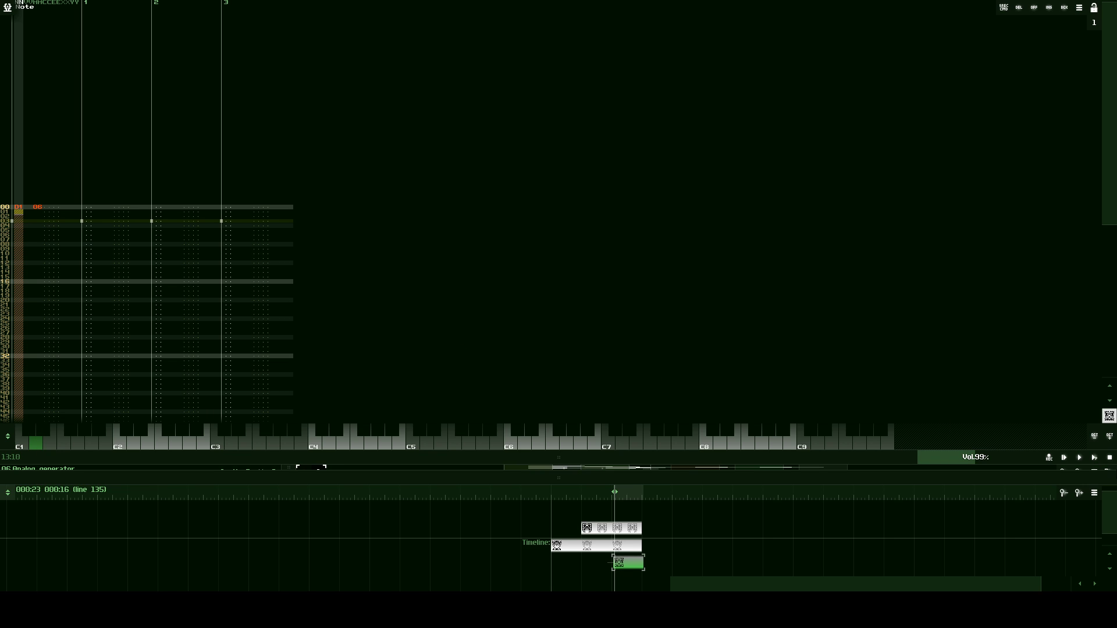
# - Play back the bass note with the arrangement and align the bass pattern with the start of the last melody clone
pyautogui.click(1095, 459)
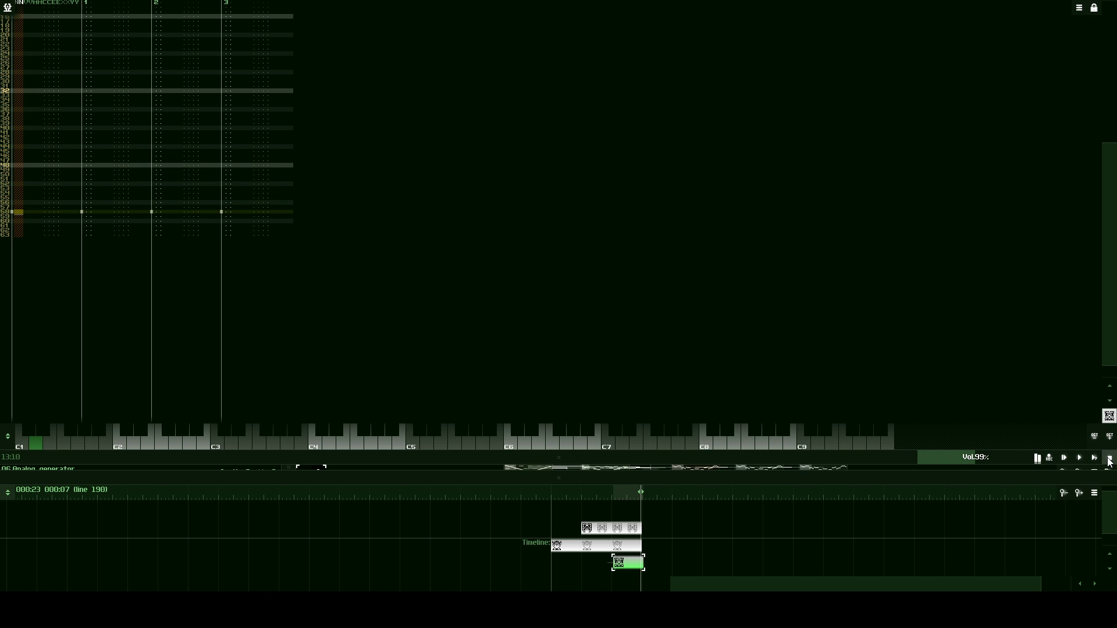
pyautogui.click(1110, 460)
pyautogui.scroll(10, 97, 106)
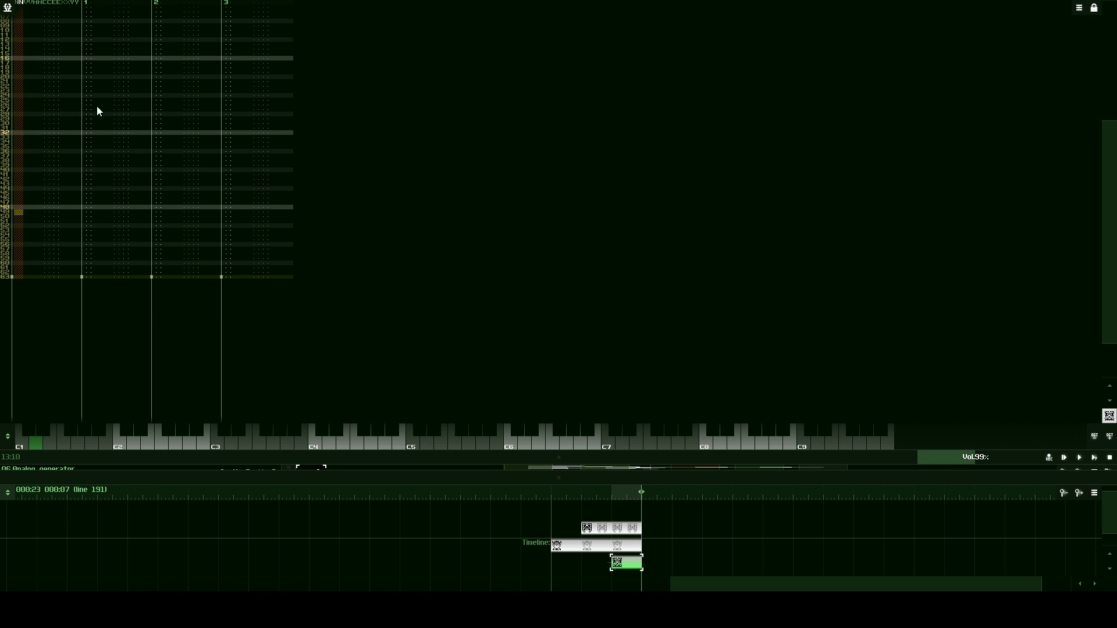
# - Add the Bass notes F1 on line 16, C1 on line 32 and G1 on line 48, removing the surplus note
pyautogui.click(47, 213)
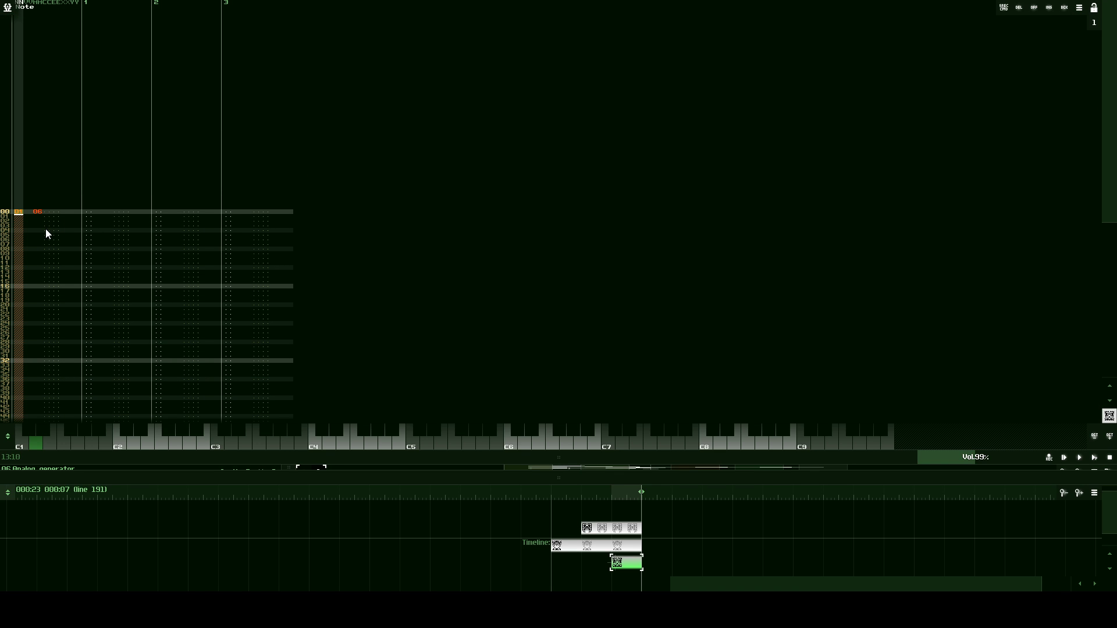
pyautogui.scroll(-8, 46, 234)
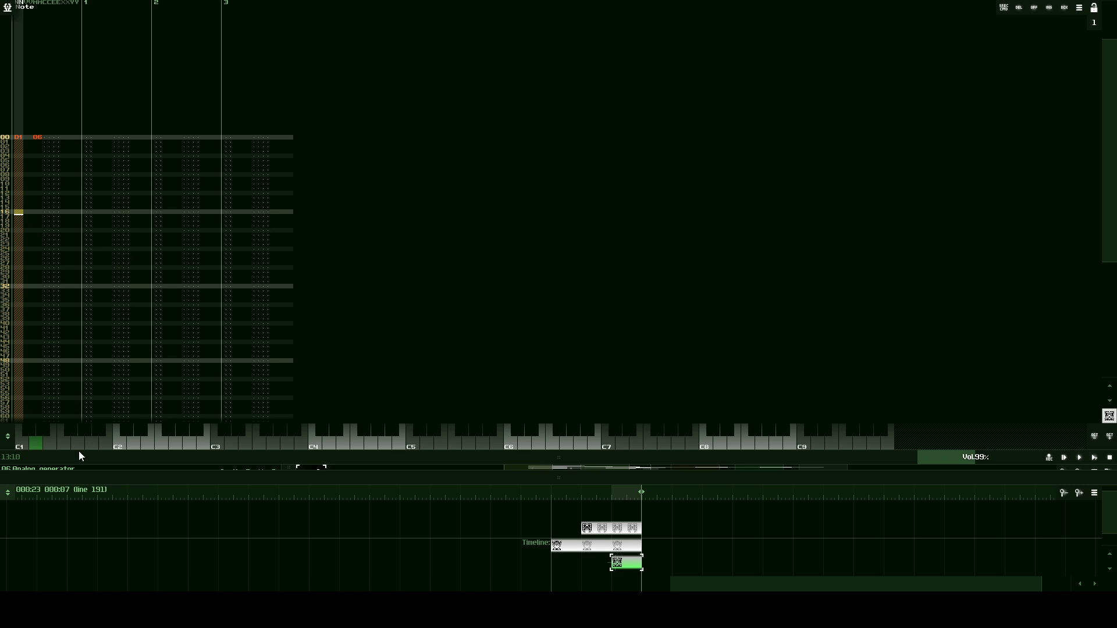
pyautogui.click(66, 444)
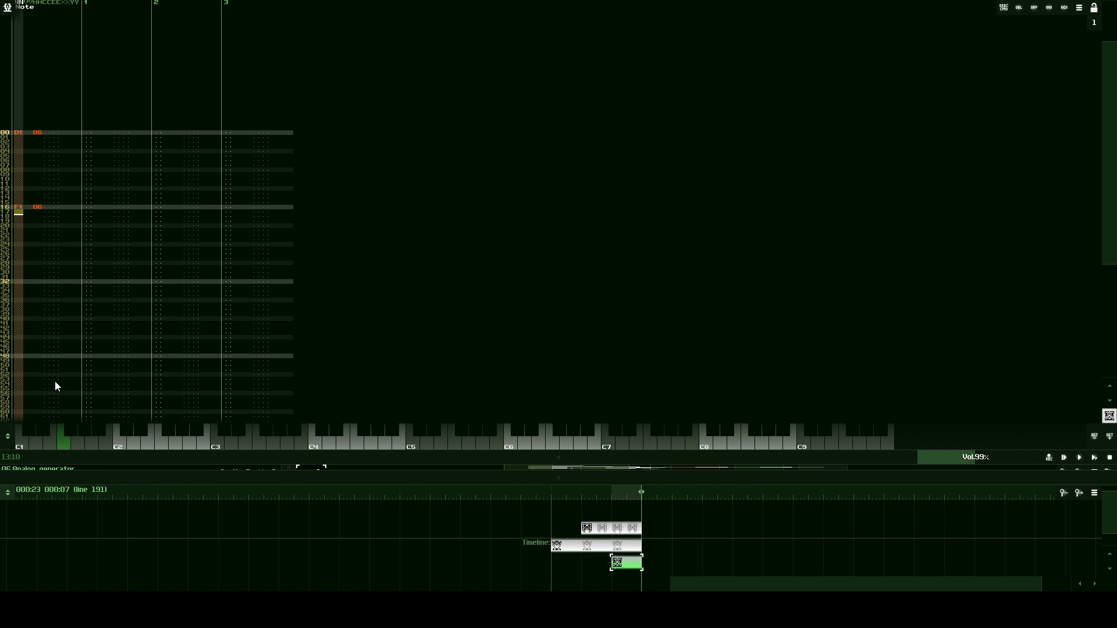
pyautogui.scroll(-6, 51, 380)
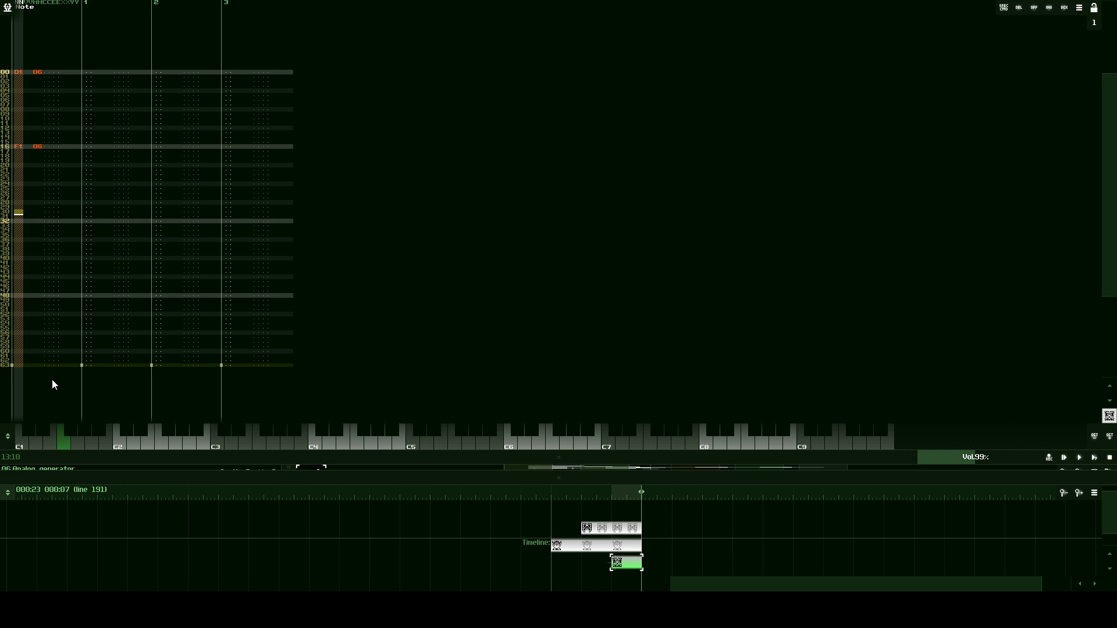
pyautogui.click(21, 442)
pyautogui.scroll(-7, 44, 364)
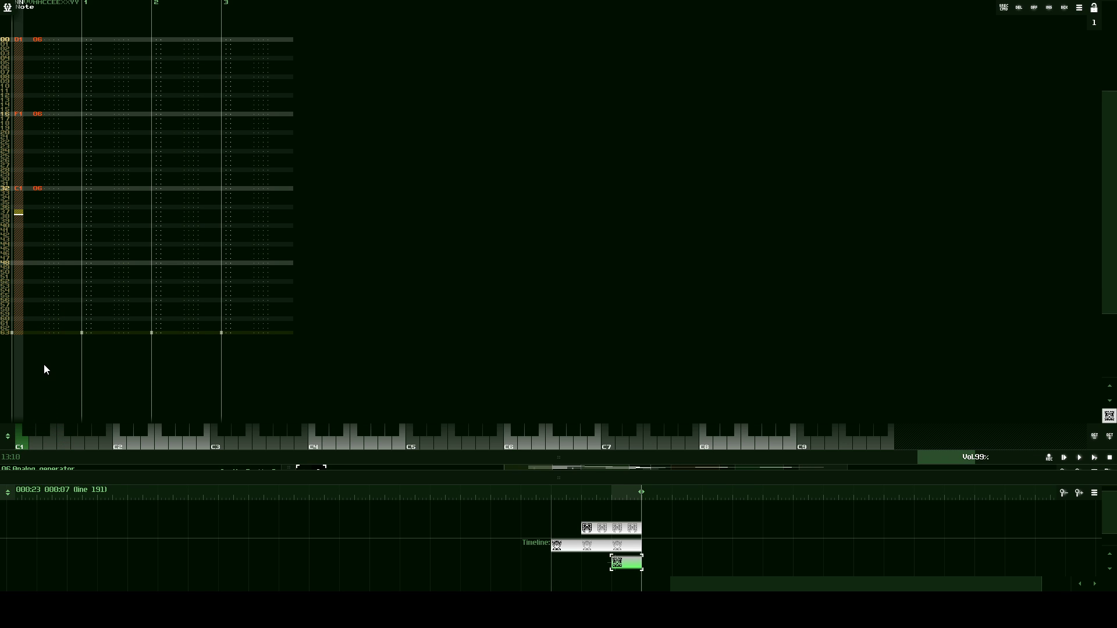
pyautogui.scroll(-3, 44, 364)
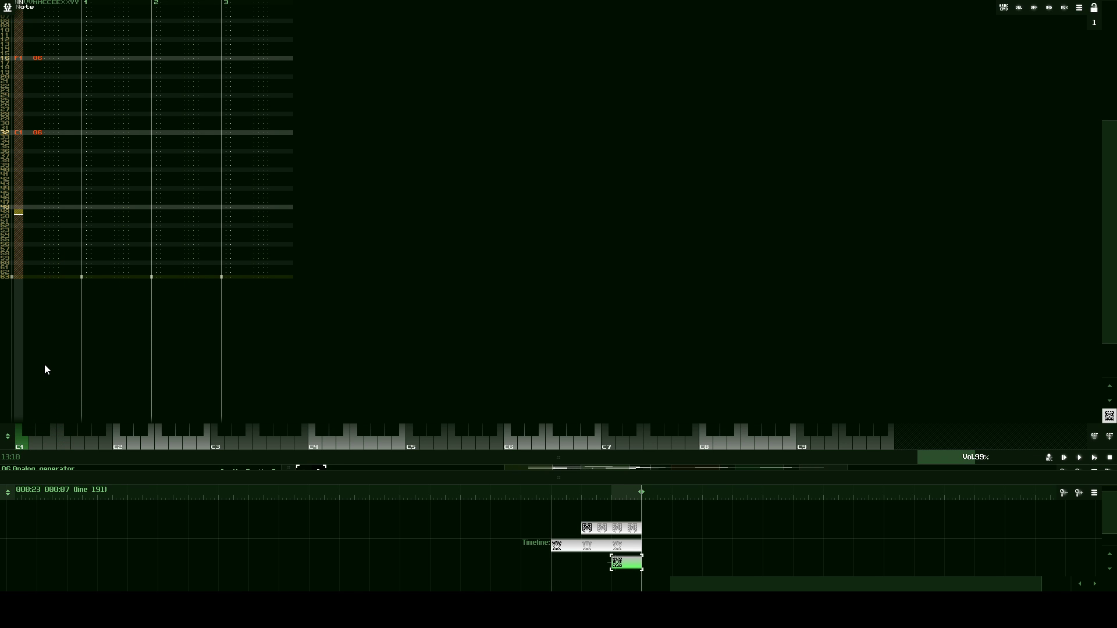
pyautogui.click(89, 442)
pyautogui.click(79, 442)
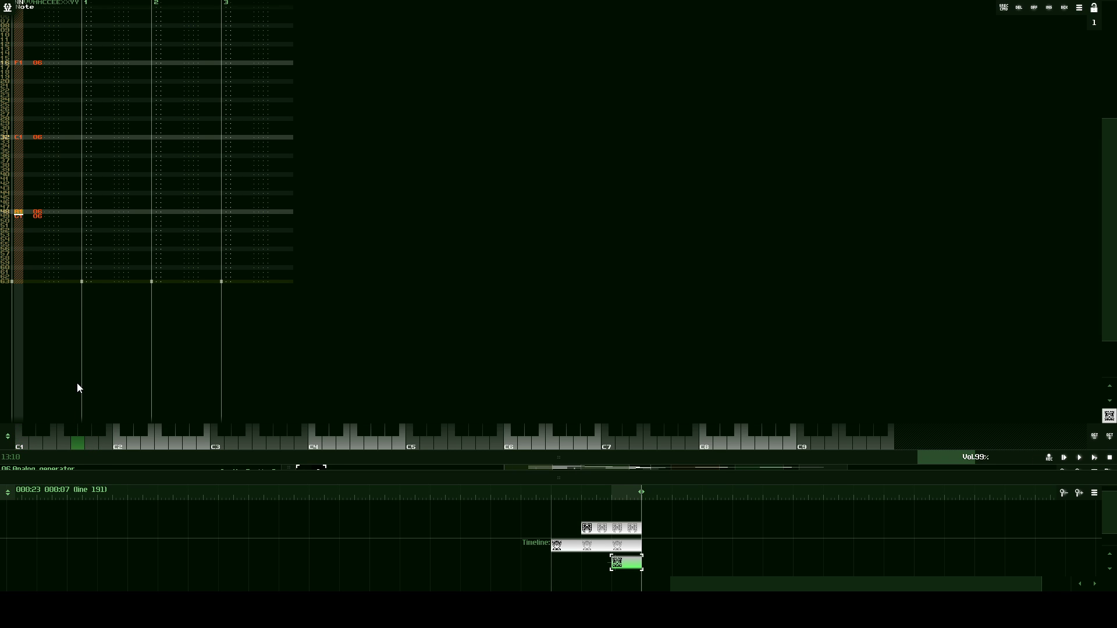
pyautogui.press('Delete')
pyautogui.scroll(6, 86, 372)
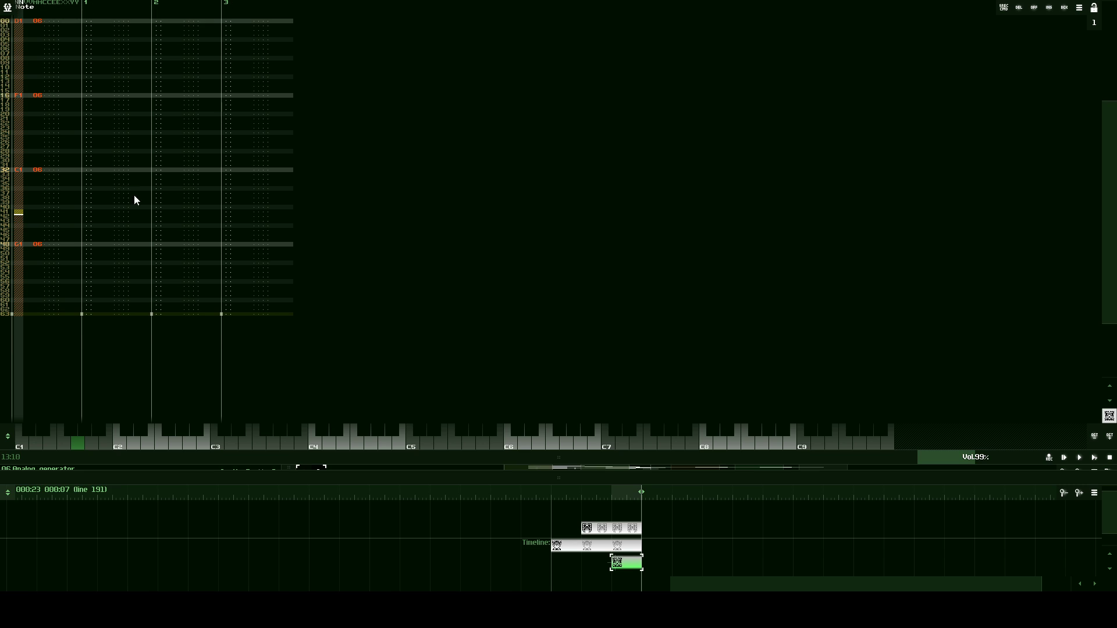
# - Insert note-offs on lines 12, 28, 44 and 60 to end each bass note four lines early
pyautogui.click(18, 107)
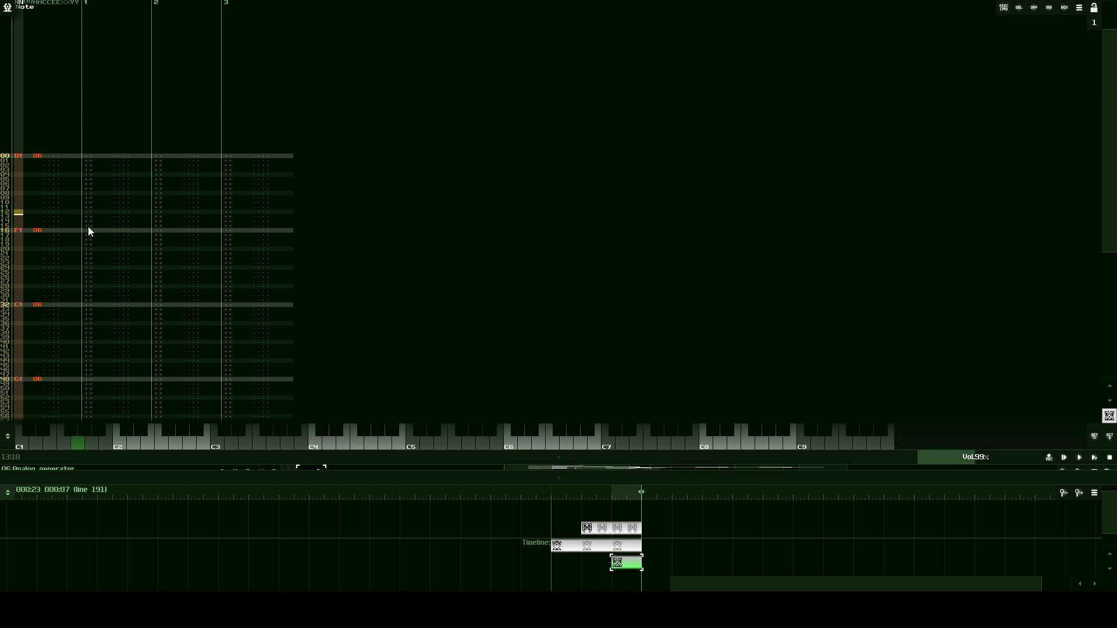
pyautogui.scroll(-2, 89, 226)
pyautogui.click(20, 257)
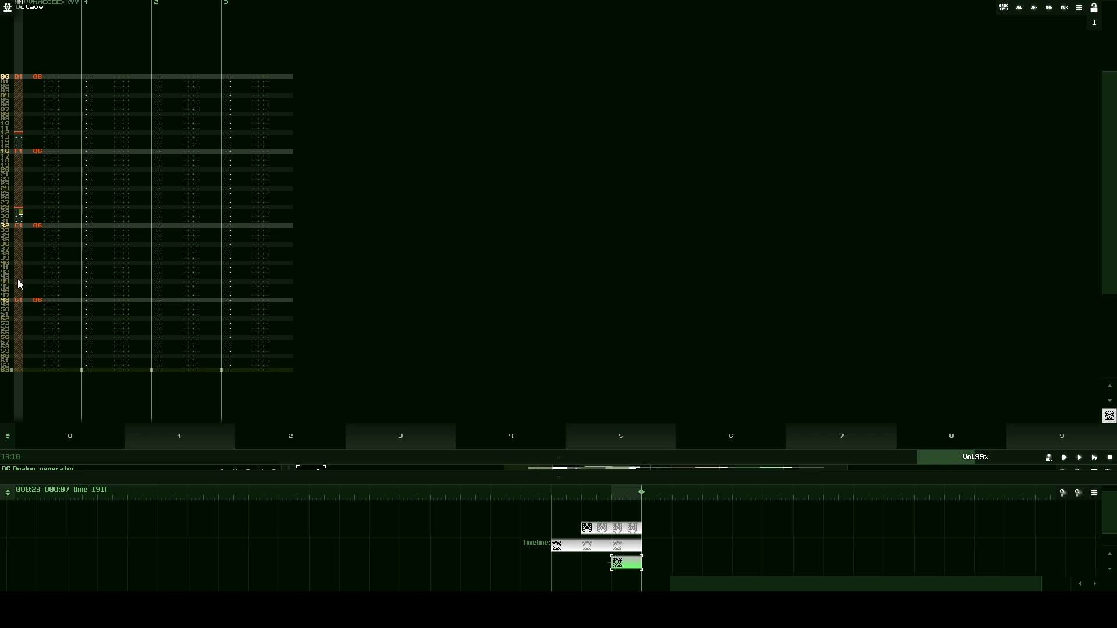
pyautogui.click(19, 290)
pyautogui.click(19, 286)
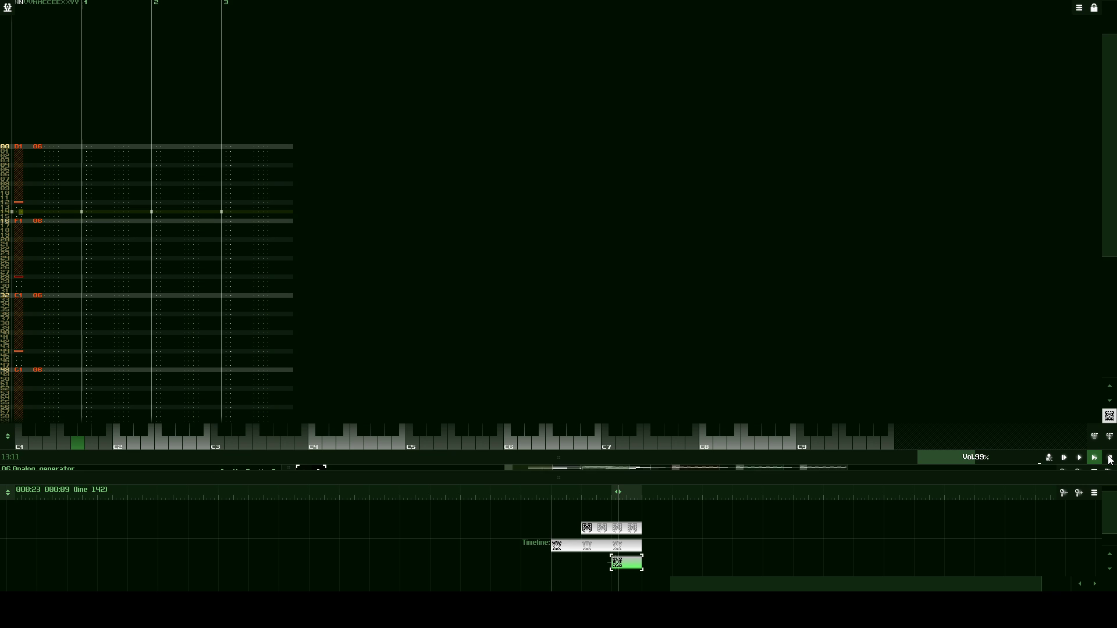
# - Bring the module view back and lower the volume of the Bass's Distortion module to 44 during playback
pyautogui.moveTo(681, 458); pyautogui.dragTo(665, 282)
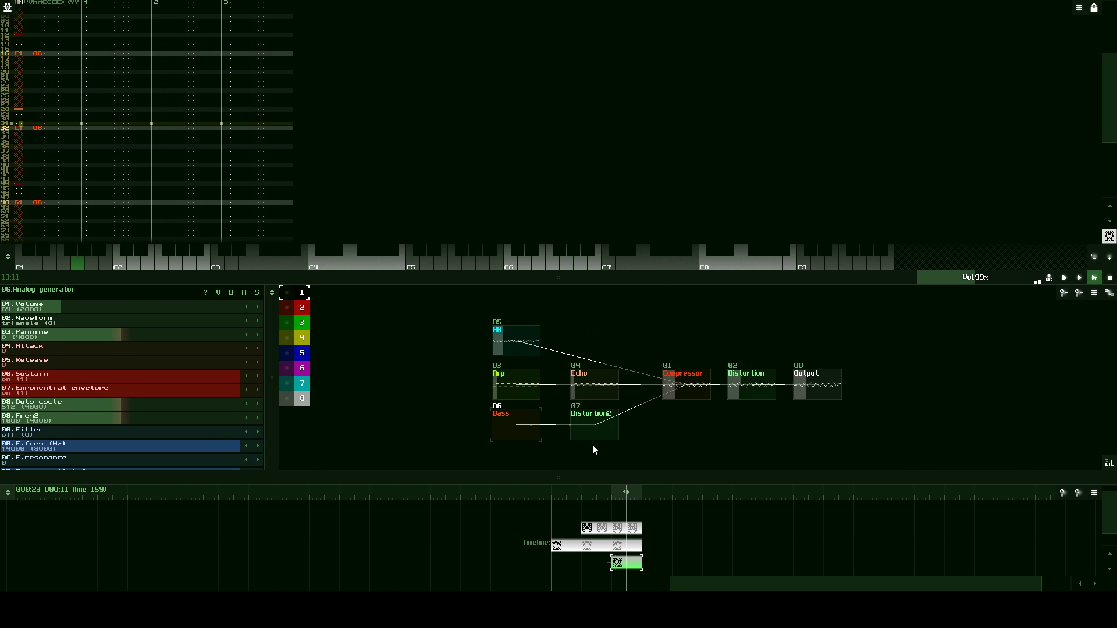
pyautogui.click(596, 438)
pyautogui.moveTo(143, 309); pyautogui.dragTo(113, 311)
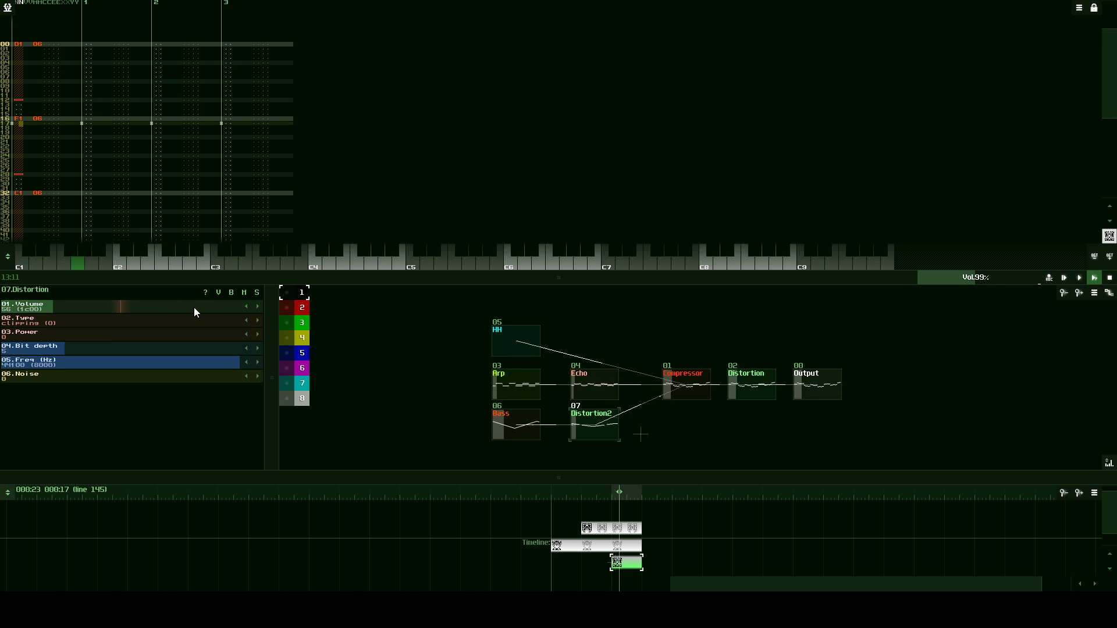
pyautogui.scroll(-2, 180, 307)
pyautogui.scroll(-5, 179, 303)
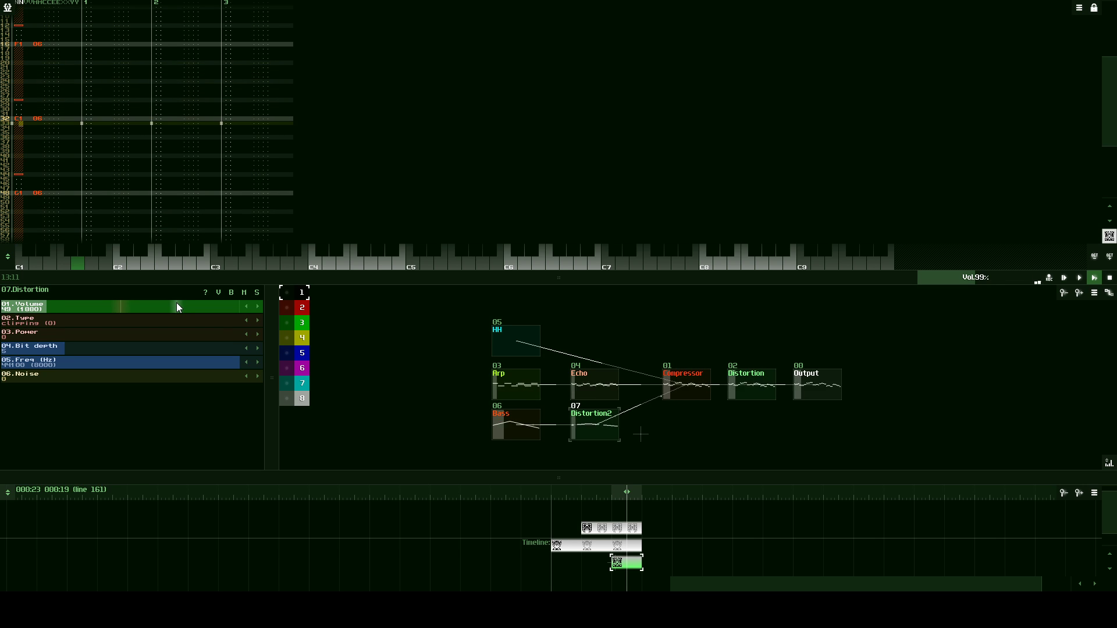
pyautogui.scroll(-5, 177, 303)
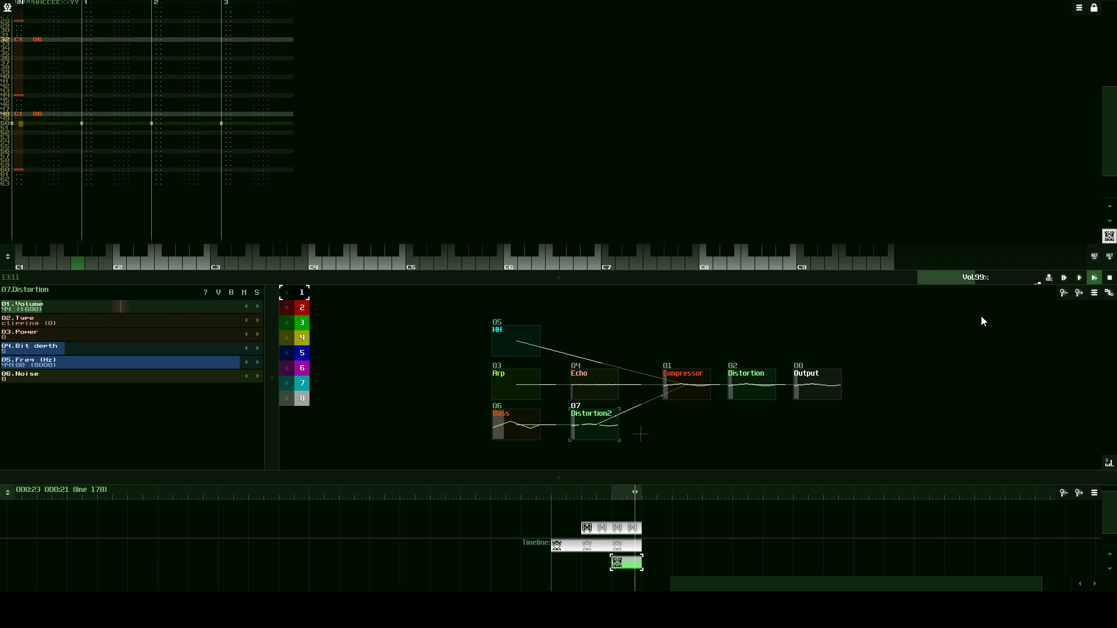
pyautogui.click(1109, 279)
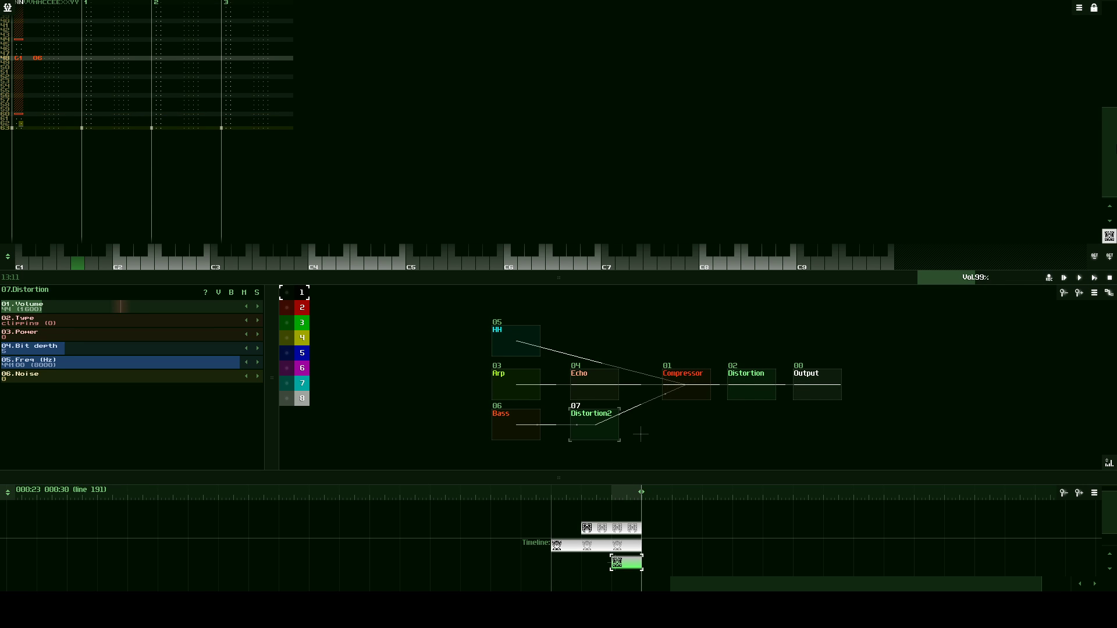
# - Repeat the Bass's G1 on lines 50, 52 and 54 with note-offs on lines 49, 51, 53 and 55
pyautogui.scroll(10, 731, 100)
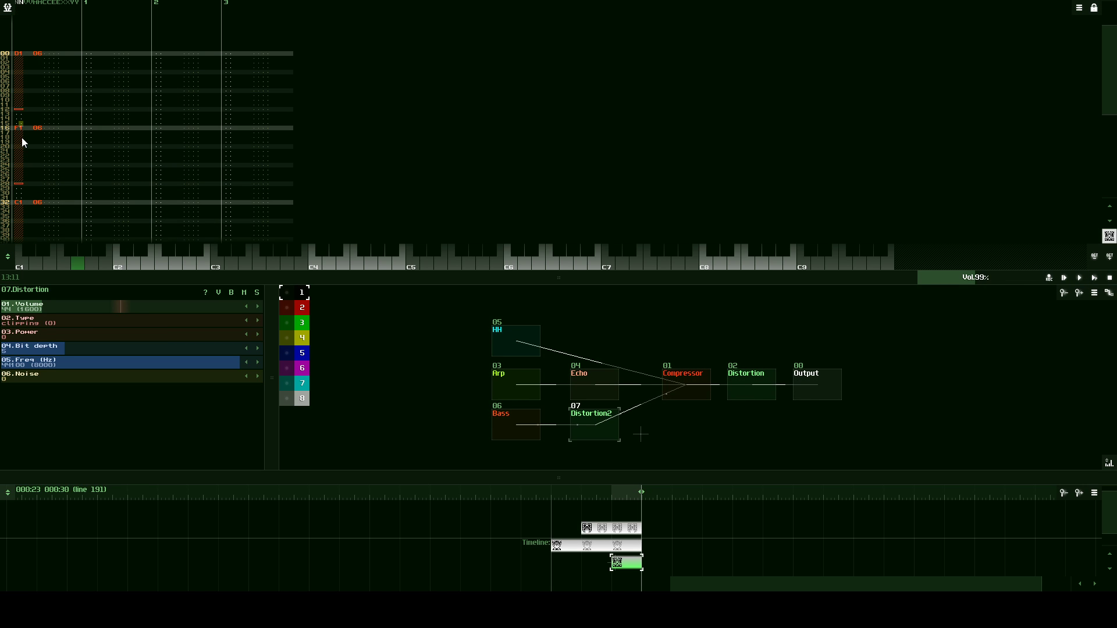
pyautogui.scroll(-6, 23, 145)
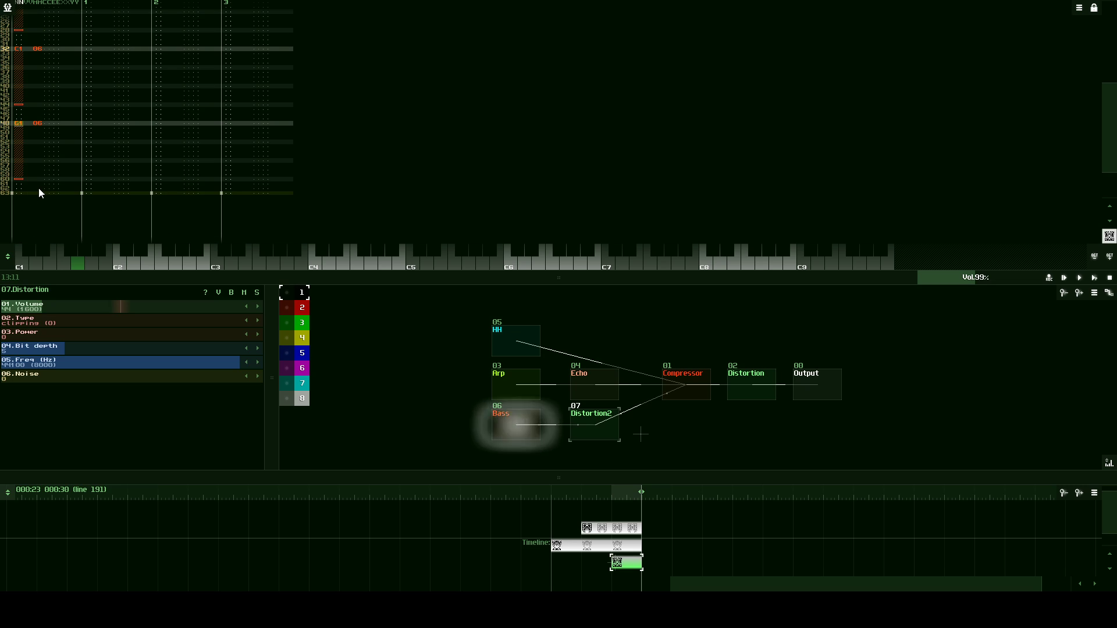
pyautogui.click(38, 192)
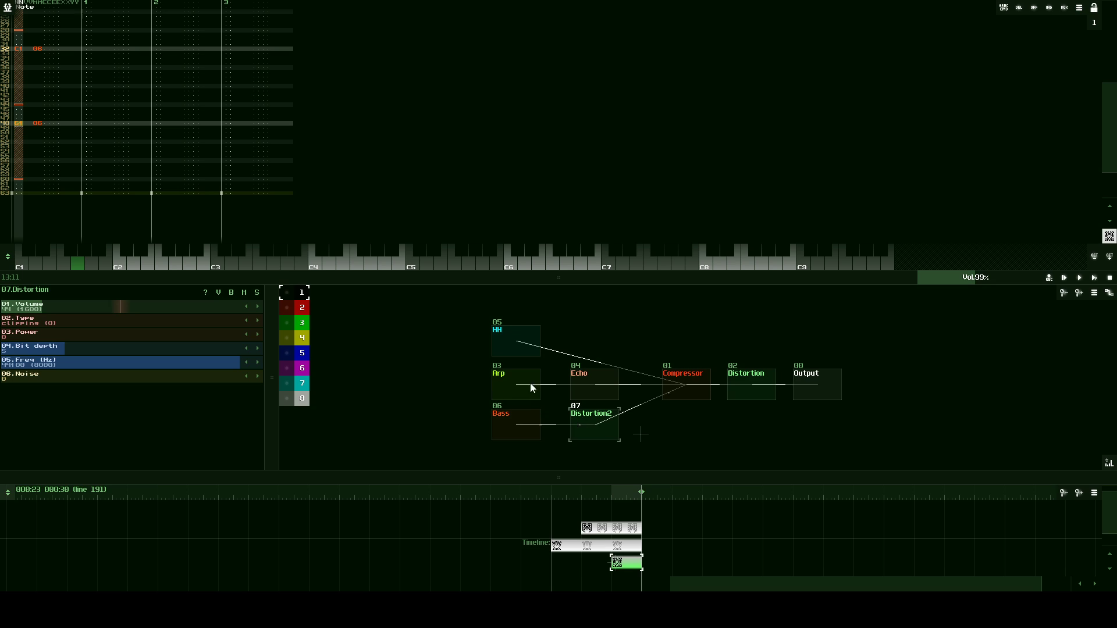
pyautogui.click(78, 264)
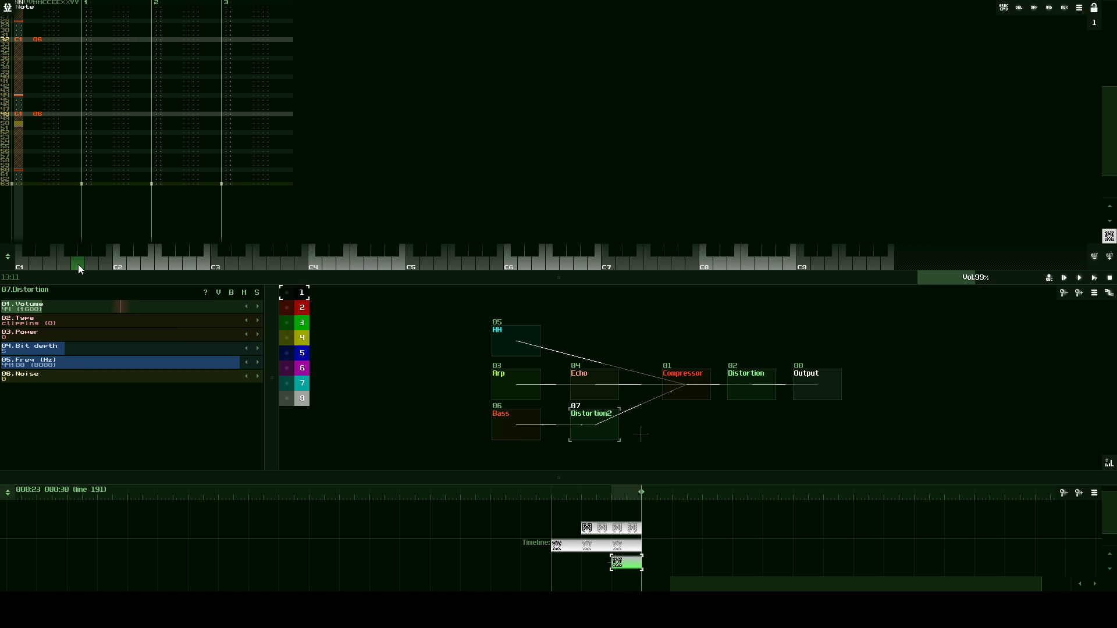
pyautogui.click(78, 264)
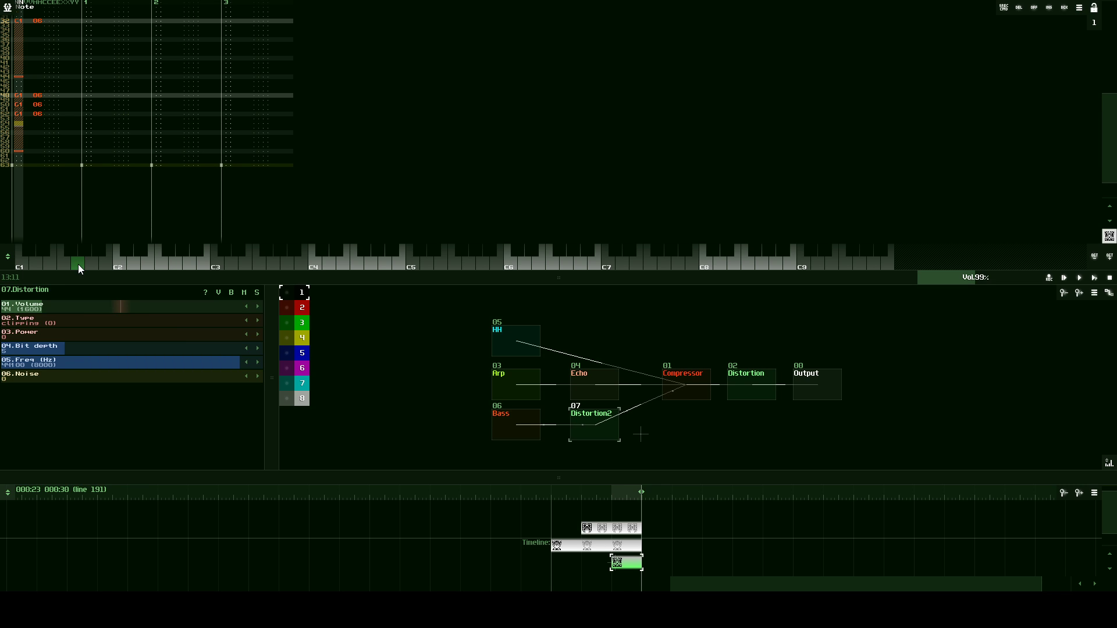
pyautogui.click(78, 264)
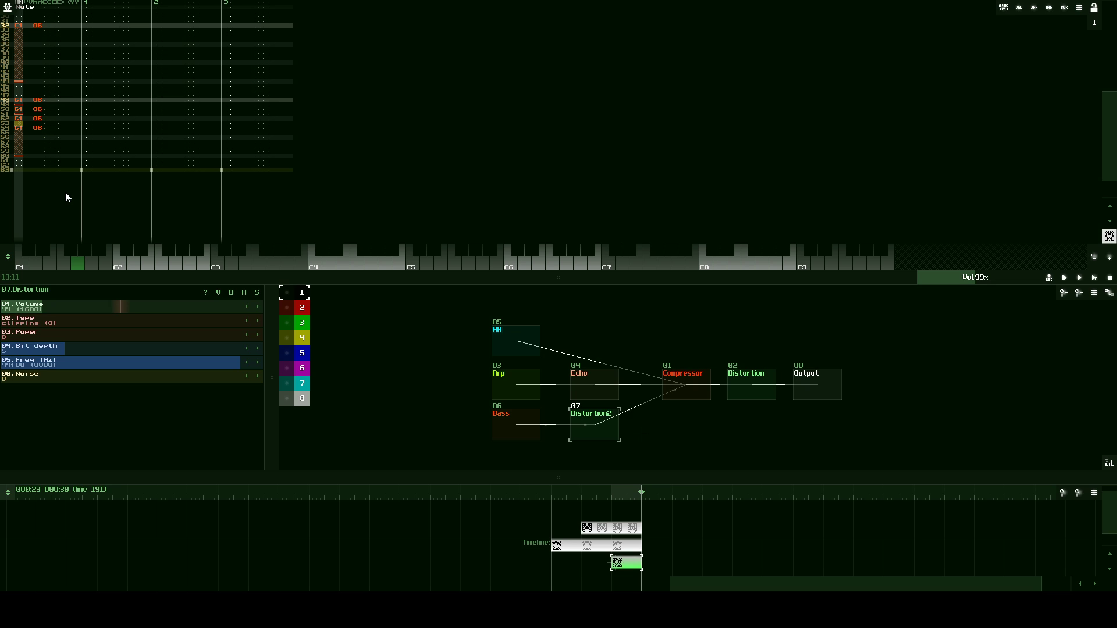
# - Play back the repeated G1 bass notes together with the arrangement, then stop
pyautogui.click(620, 494)
pyautogui.click(1084, 278)
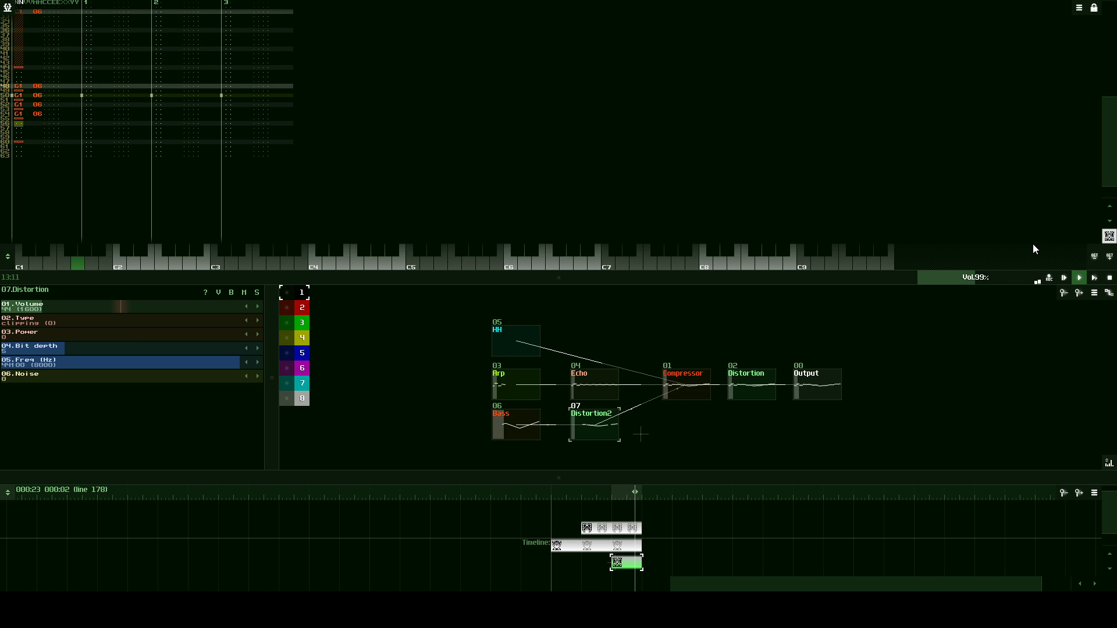
pyautogui.click(1108, 280)
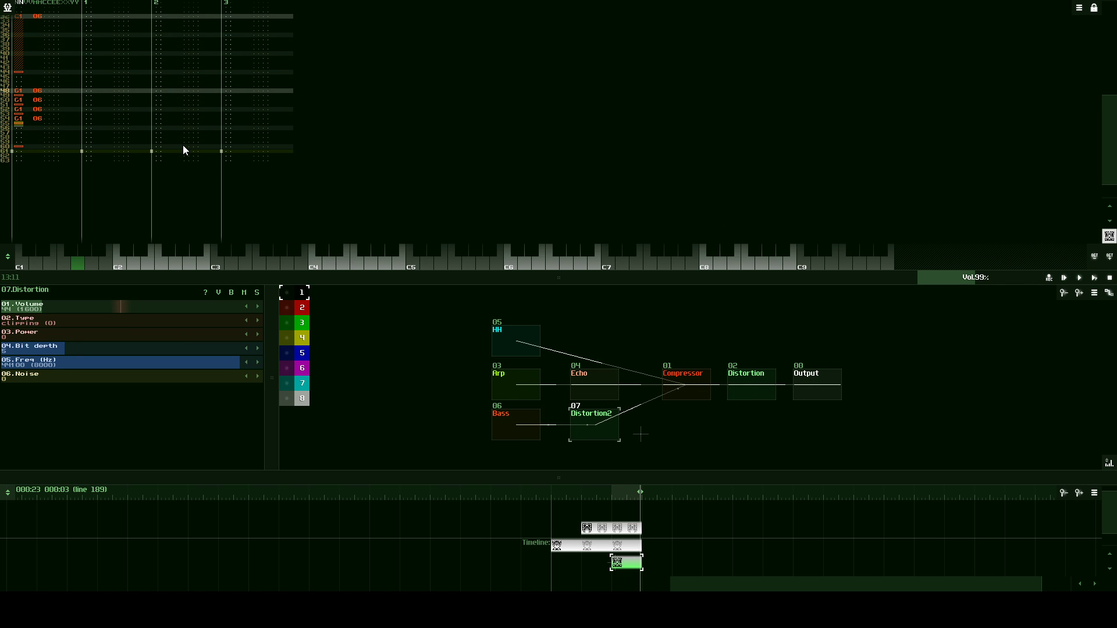
# - Add a Bass G1 on line 56 with a note-off on line 57, and replace line 60's note-off with A1
pyautogui.click(78, 264)
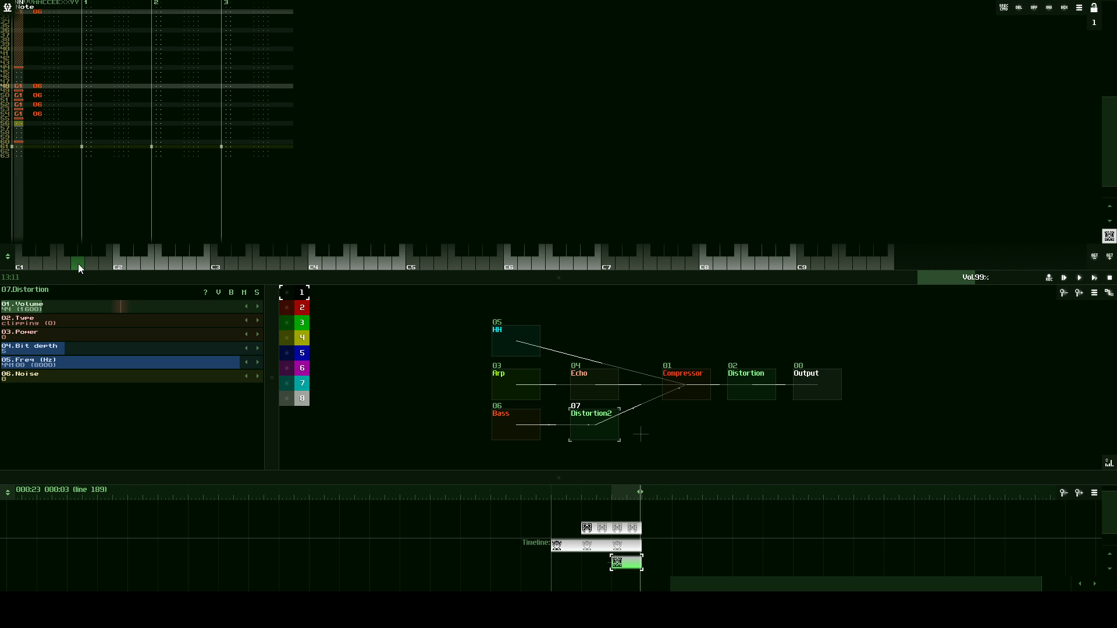
pyautogui.scroll(2, 18, 100)
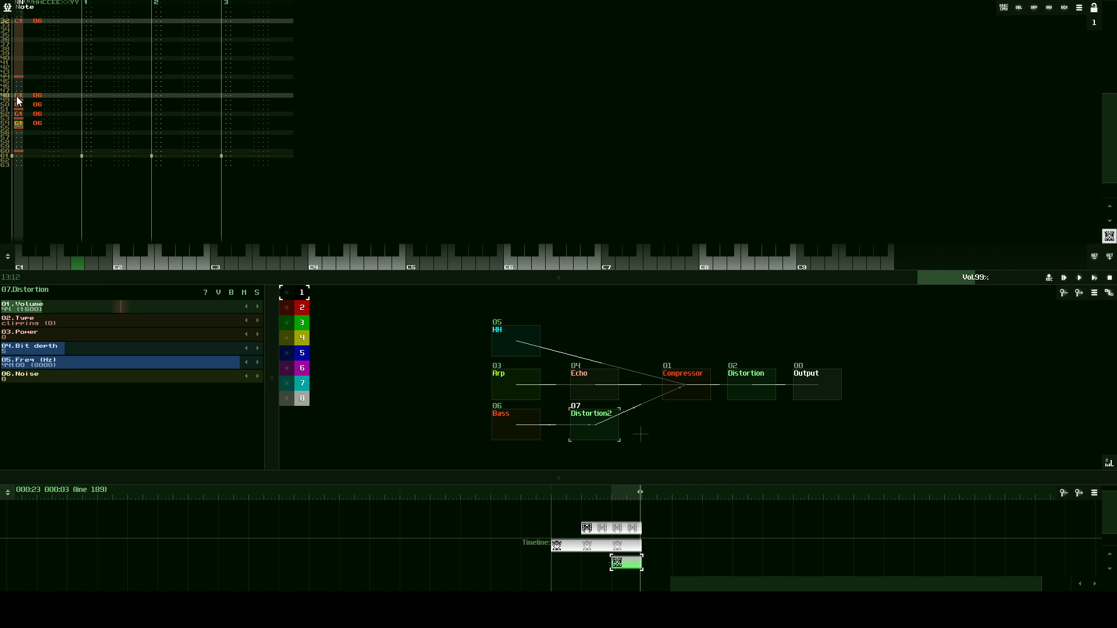
pyautogui.scroll(-2, 29, 133)
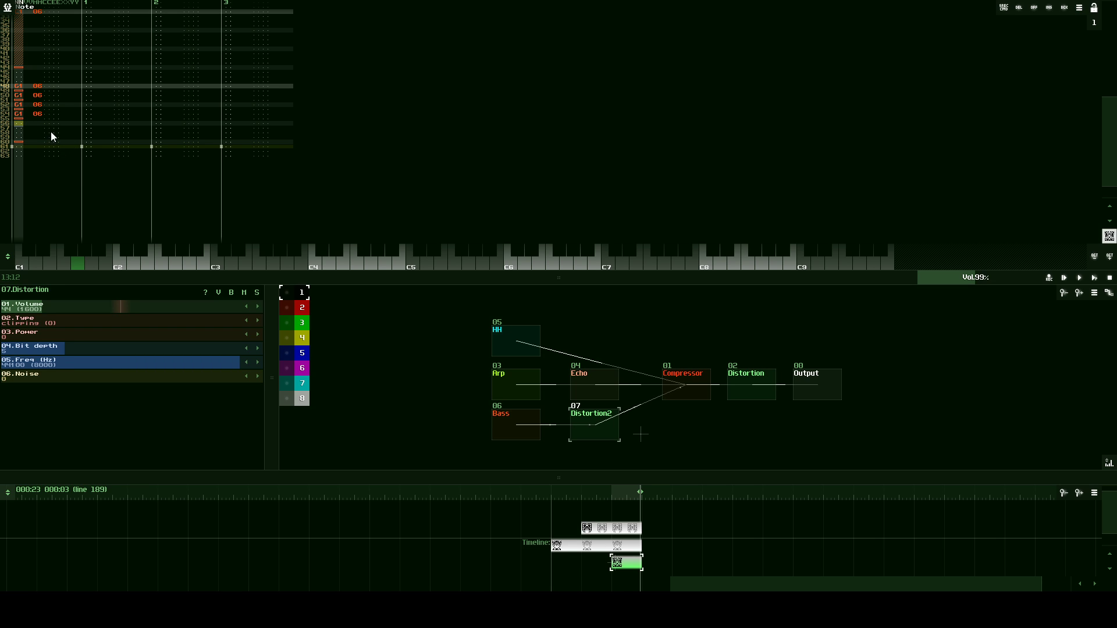
pyautogui.scroll(1, 78, 215)
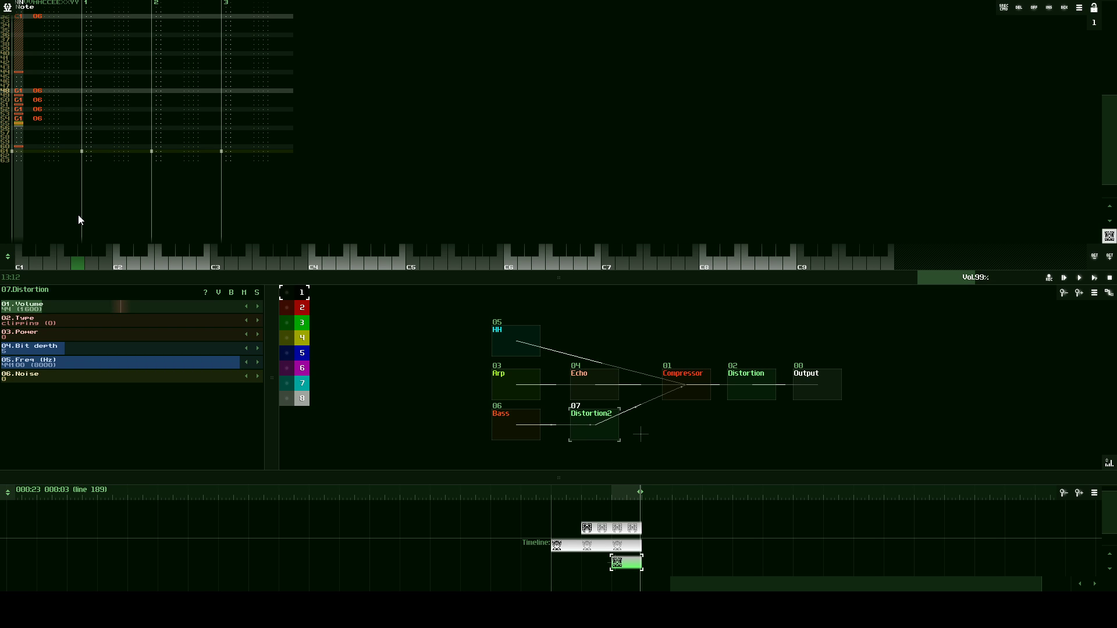
pyautogui.scroll(-1, 30, 124)
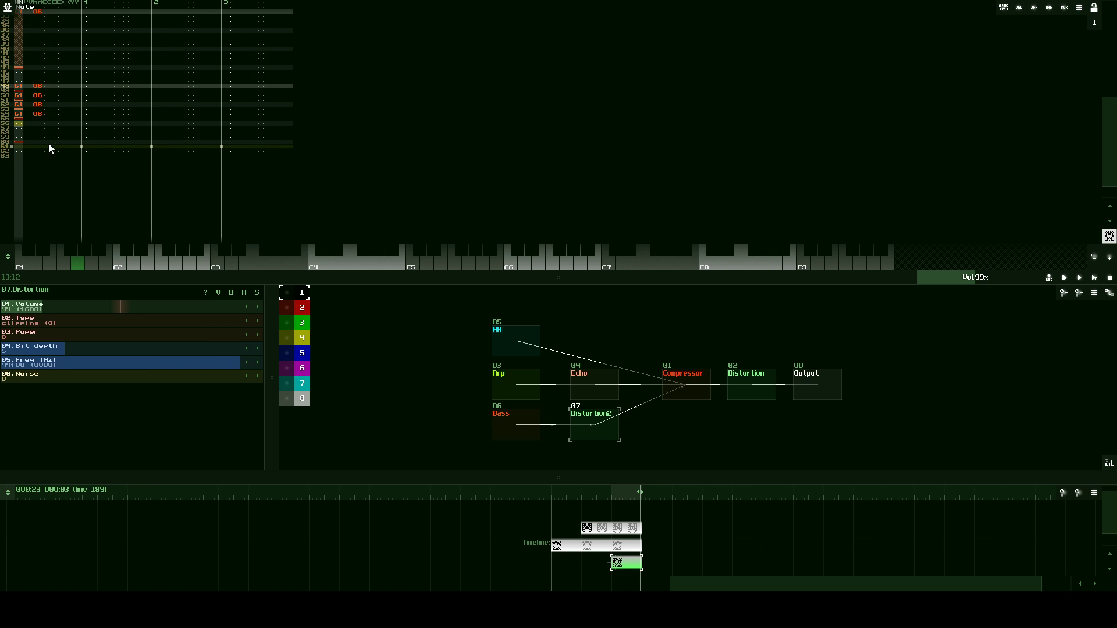
pyautogui.click(82, 252)
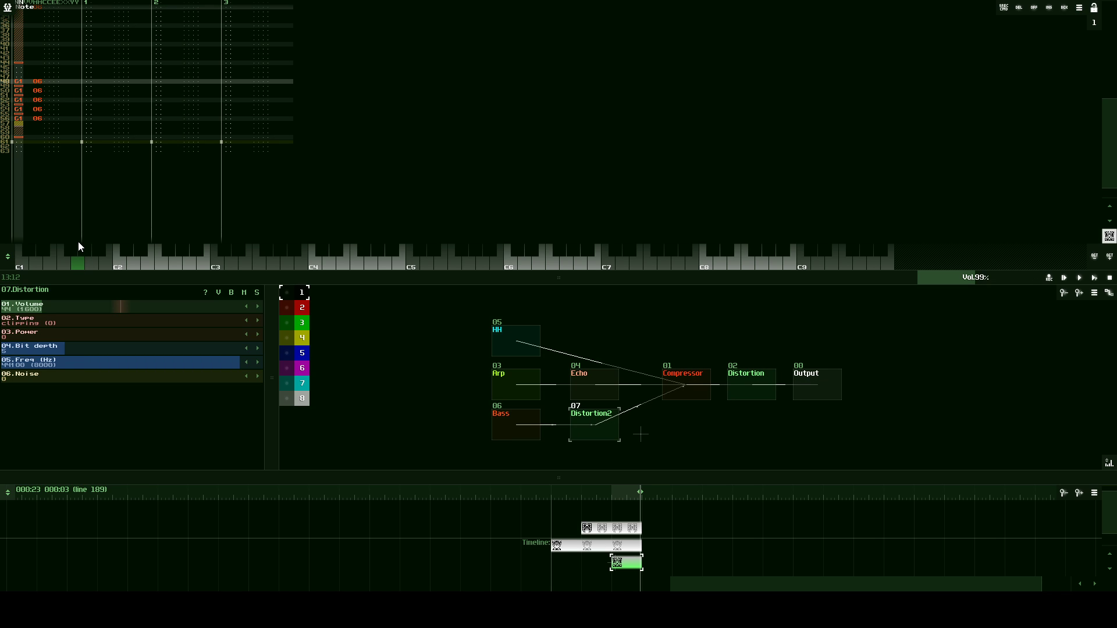
pyautogui.scroll(-2, 79, 204)
pyautogui.scroll(-1, 80, 170)
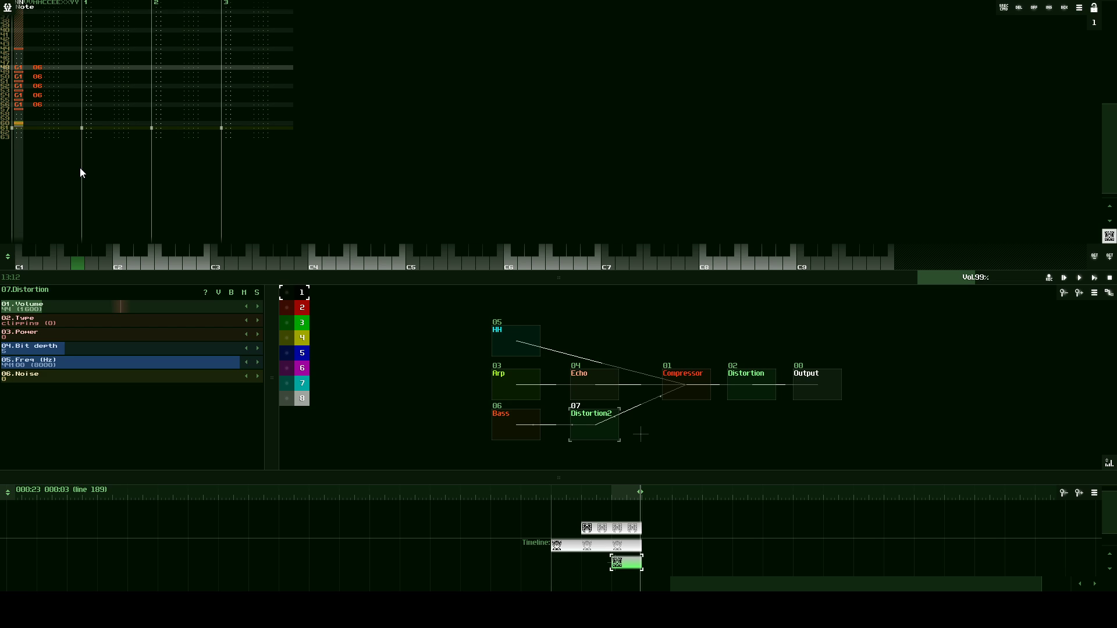
pyautogui.click(91, 263)
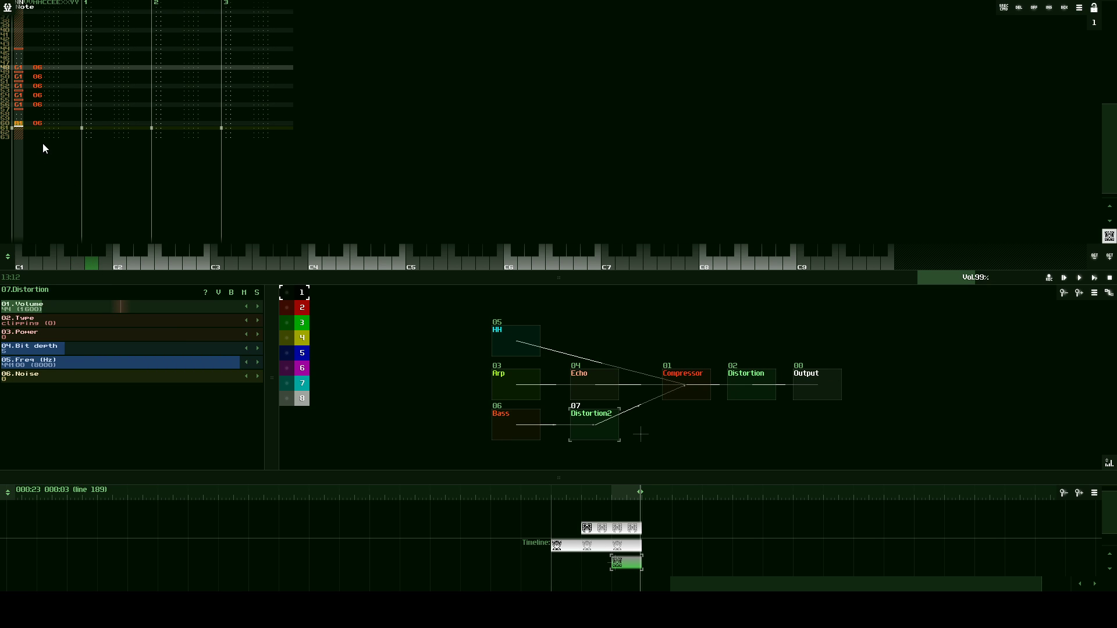
# - Apply vibrato effect 04 to lines 60 to 63 of the bass pattern with parameter 1010 on line 60, and play the pattern
pyautogui.click(57, 124)
pyautogui.write('4')
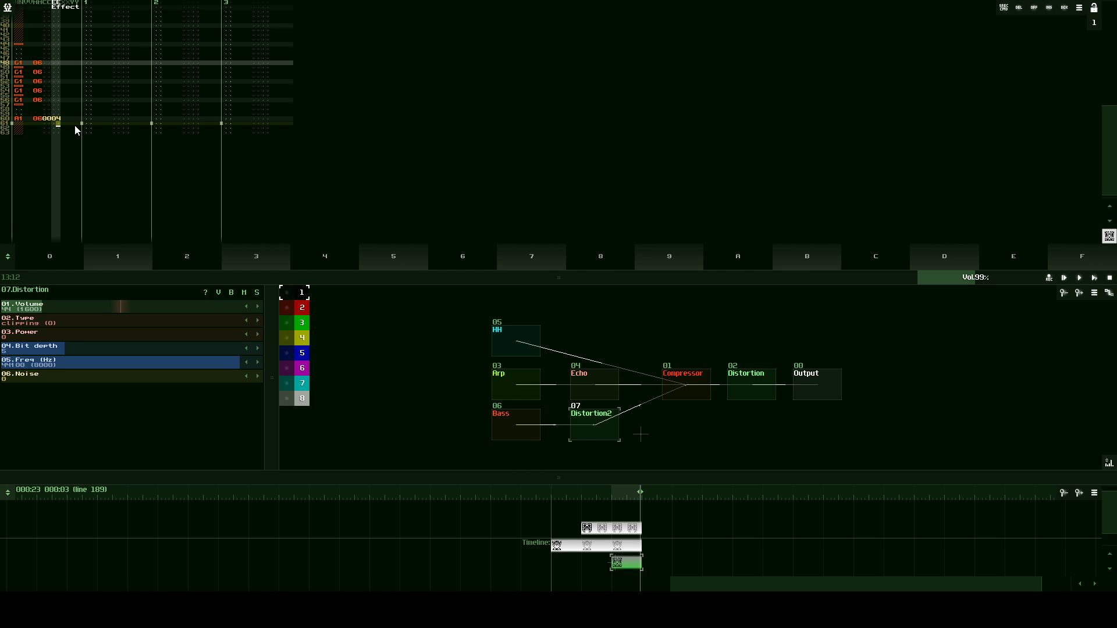
pyautogui.write('444')
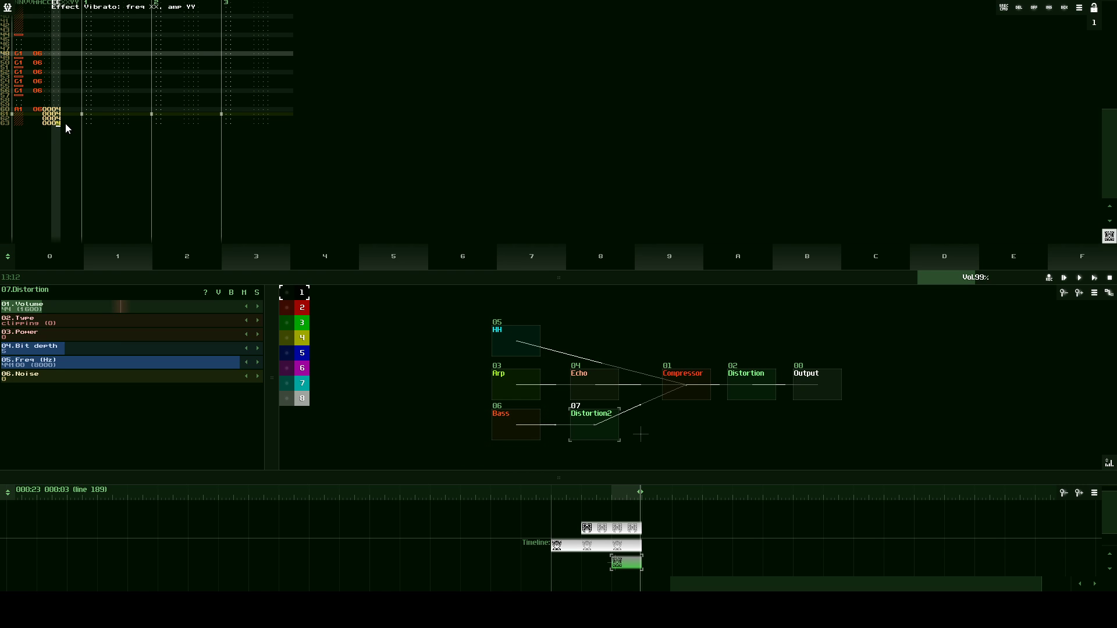
pyautogui.click(73, 120)
pyautogui.write('1010')
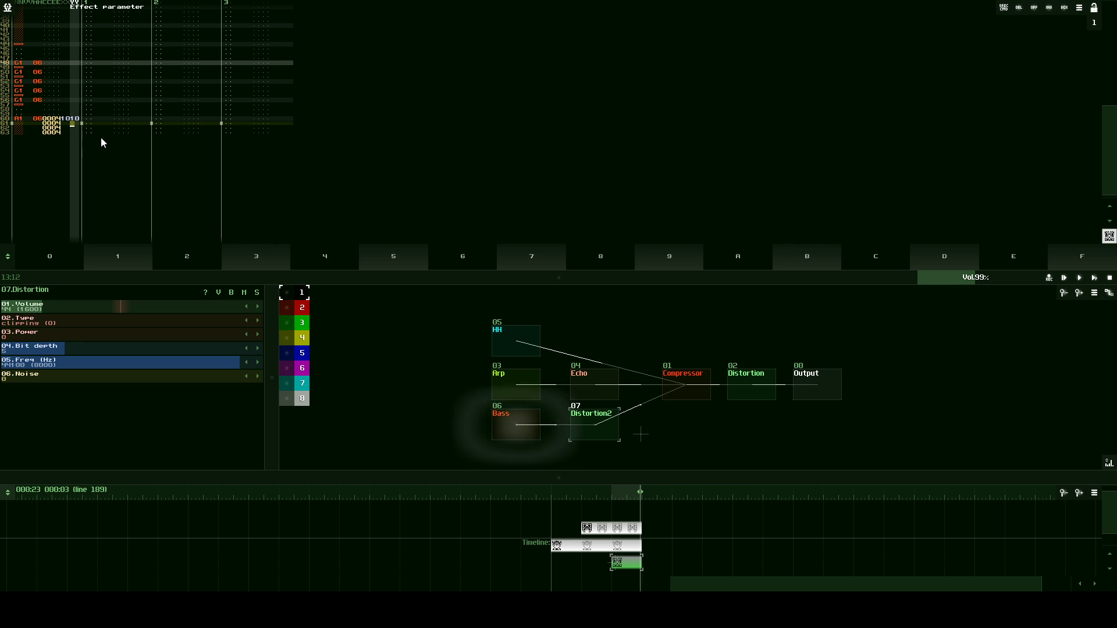
pyautogui.click(1095, 279)
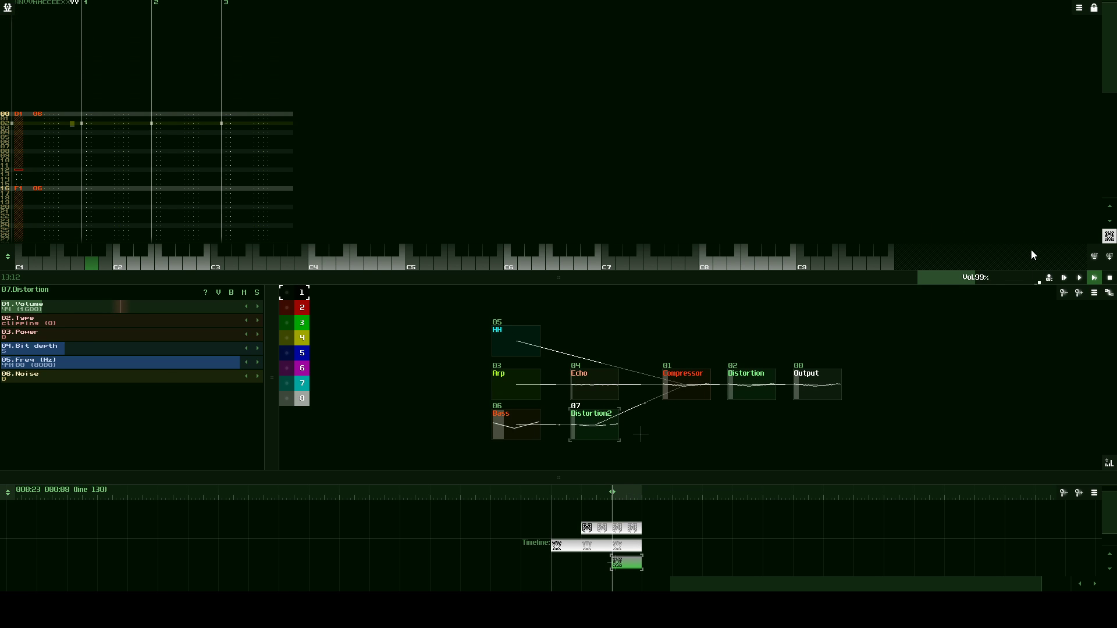
pyautogui.click(1109, 278)
# - Clone the last section's hi-hat, melody and bass patterns together, directly after the originals in the timeline
pyautogui.moveTo(682, 516); pyautogui.dragTo(611, 590)
pyautogui.moveTo(665, 513); pyautogui.dragTo(615, 575)
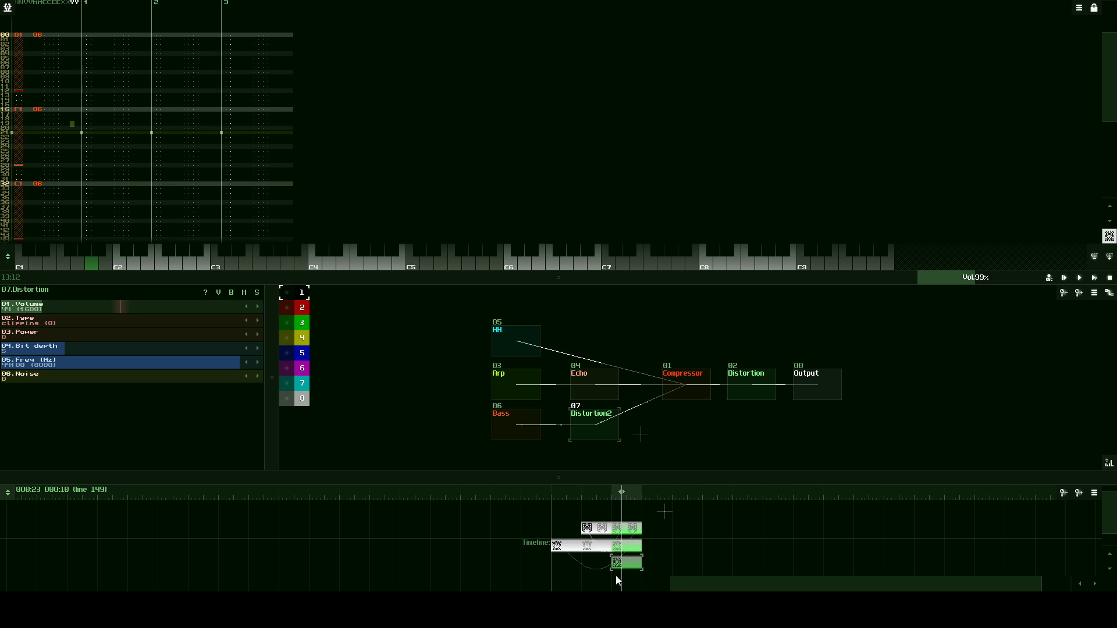
pyautogui.moveTo(680, 476); pyautogui.dragTo(694, 402)
pyautogui.hotkey('ctrl', 'd')
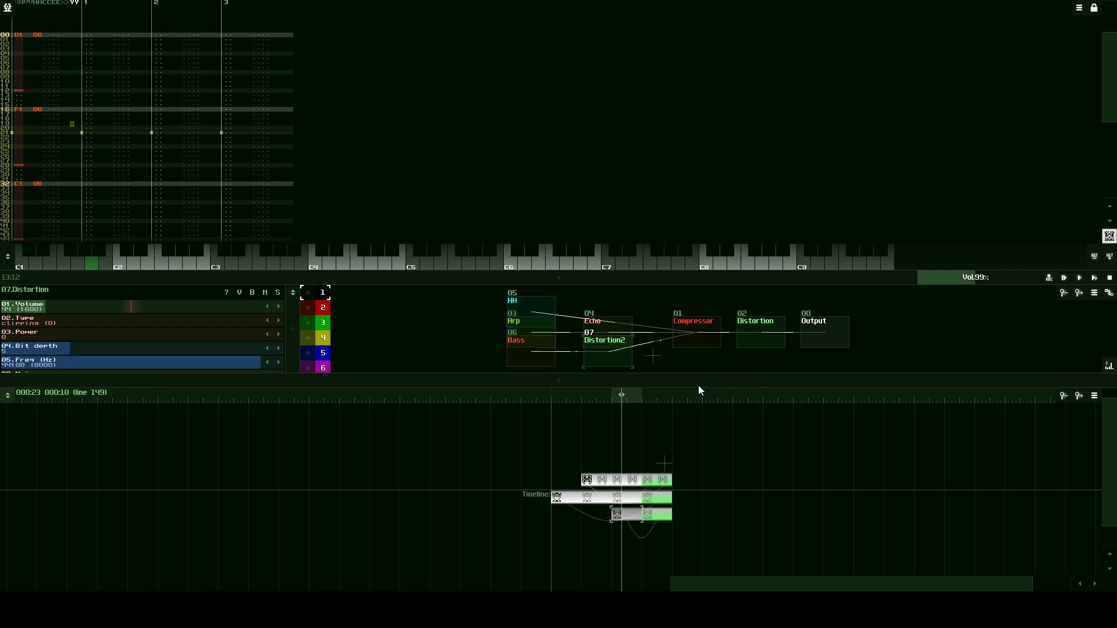
pyautogui.moveTo(698, 384); pyautogui.dragTo(686, 469)
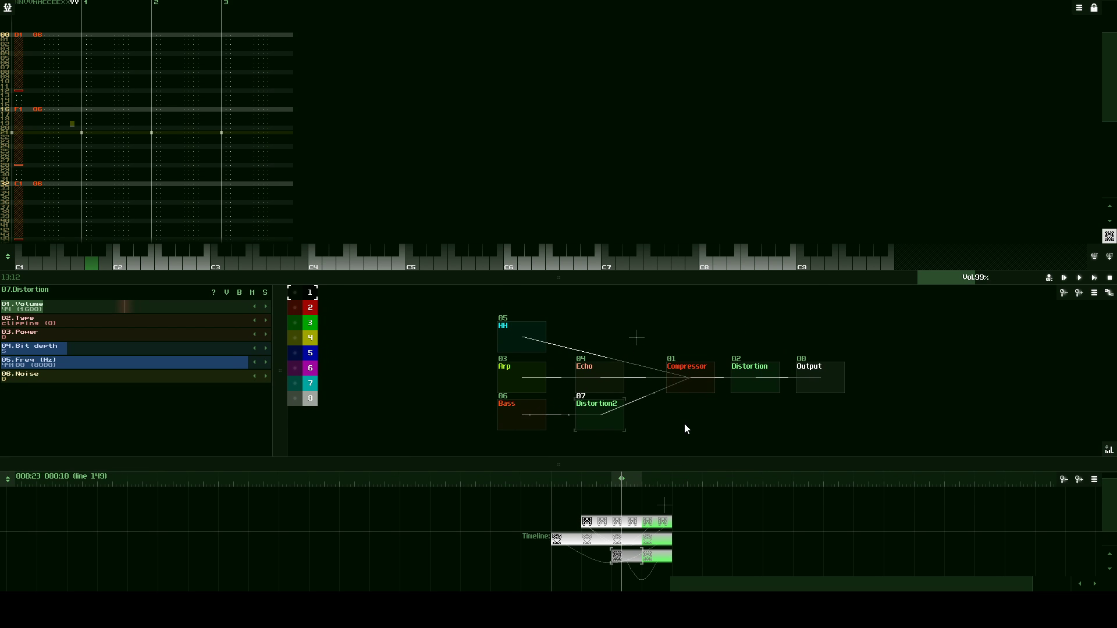
# - Enlarge the module view and load the kick sample bd01.wav from the drums/bass folder as a new module above HH
pyautogui.moveTo(569, 278); pyautogui.dragTo(581, 159)
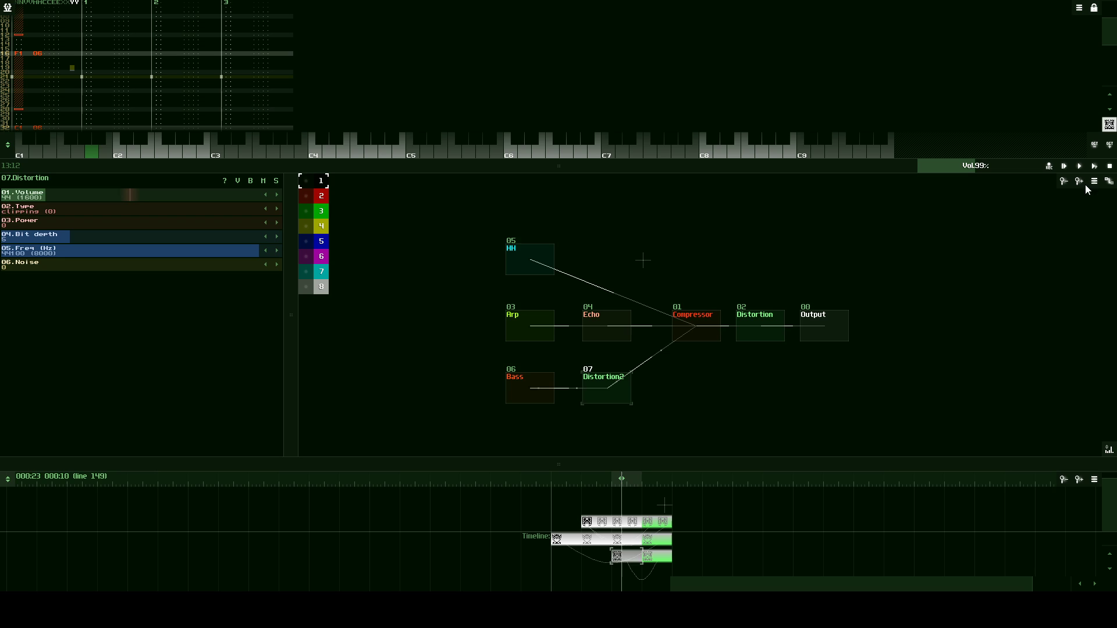
pyautogui.doubleClick(554, 204)
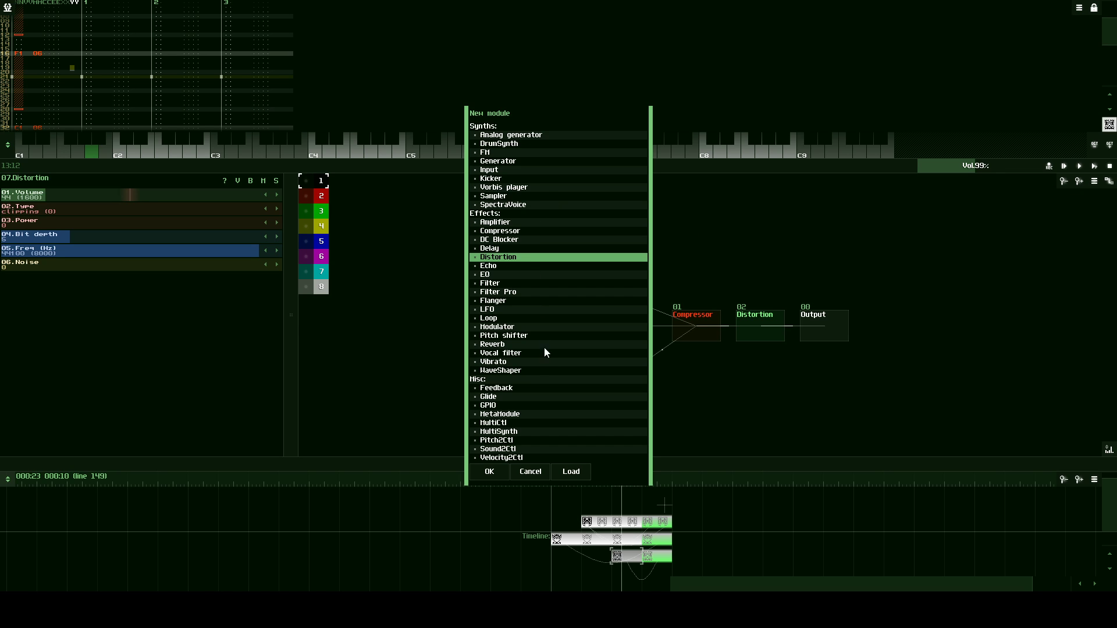
pyautogui.click(572, 470)
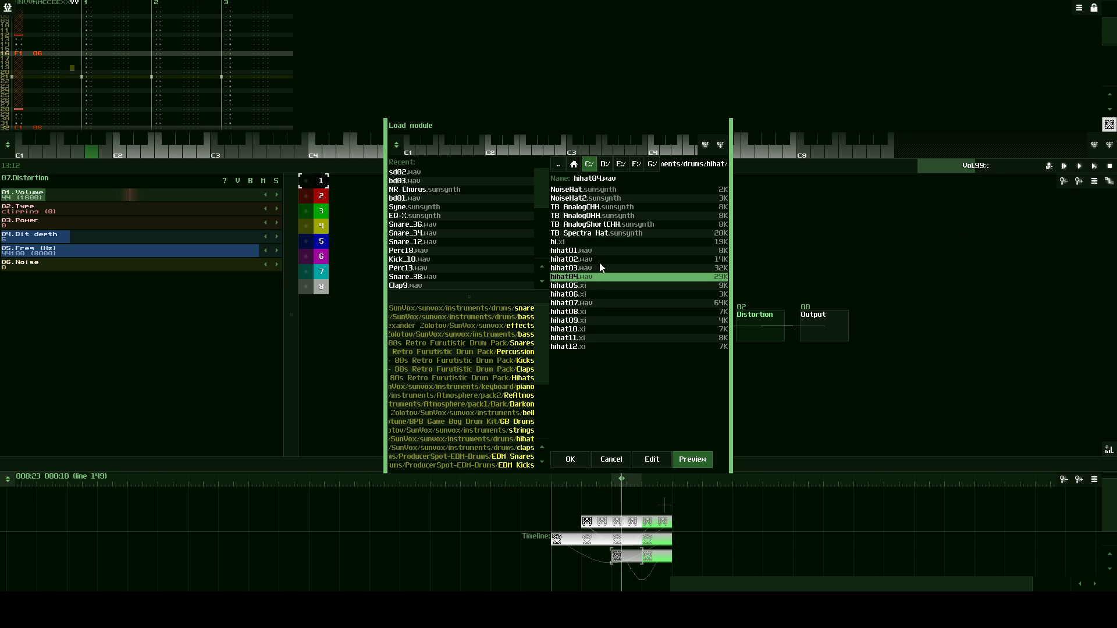
pyautogui.click(559, 165)
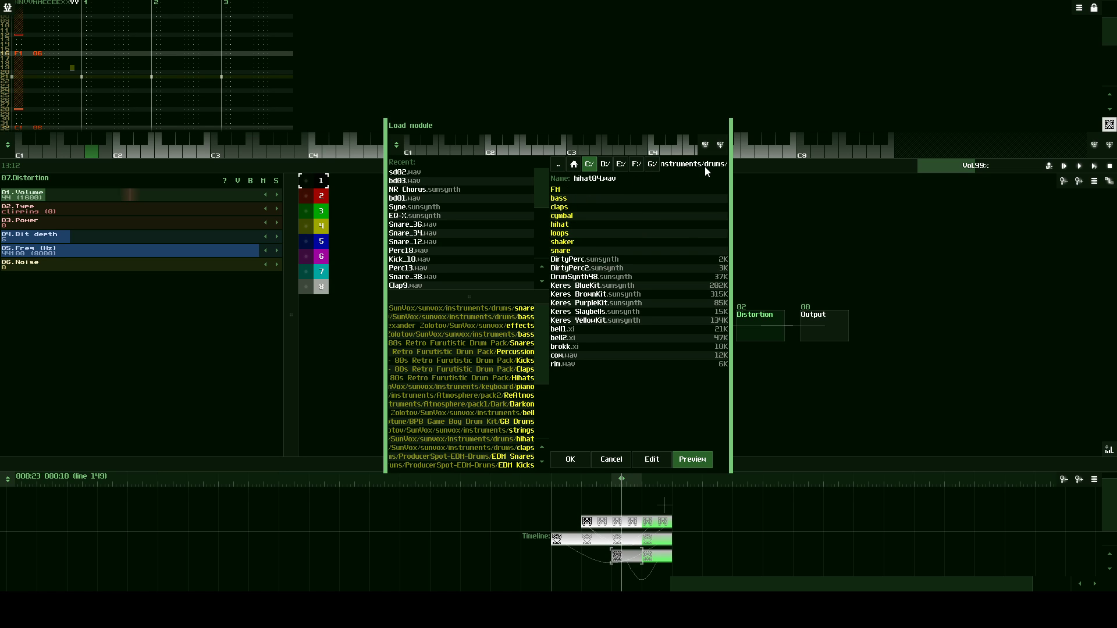
pyautogui.click(574, 200)
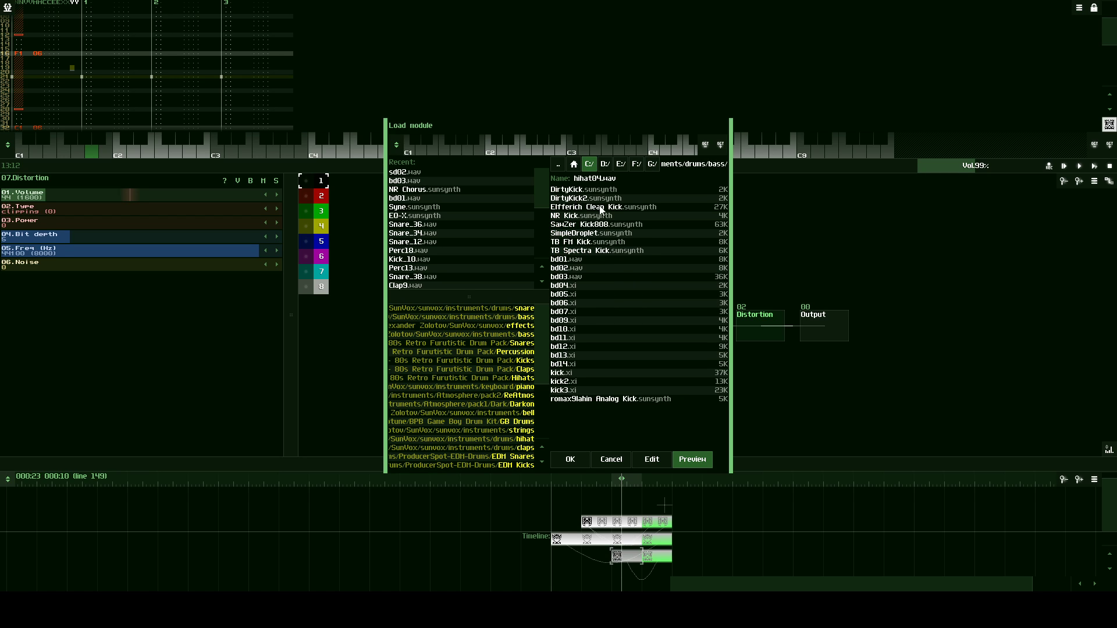
pyautogui.click(588, 260)
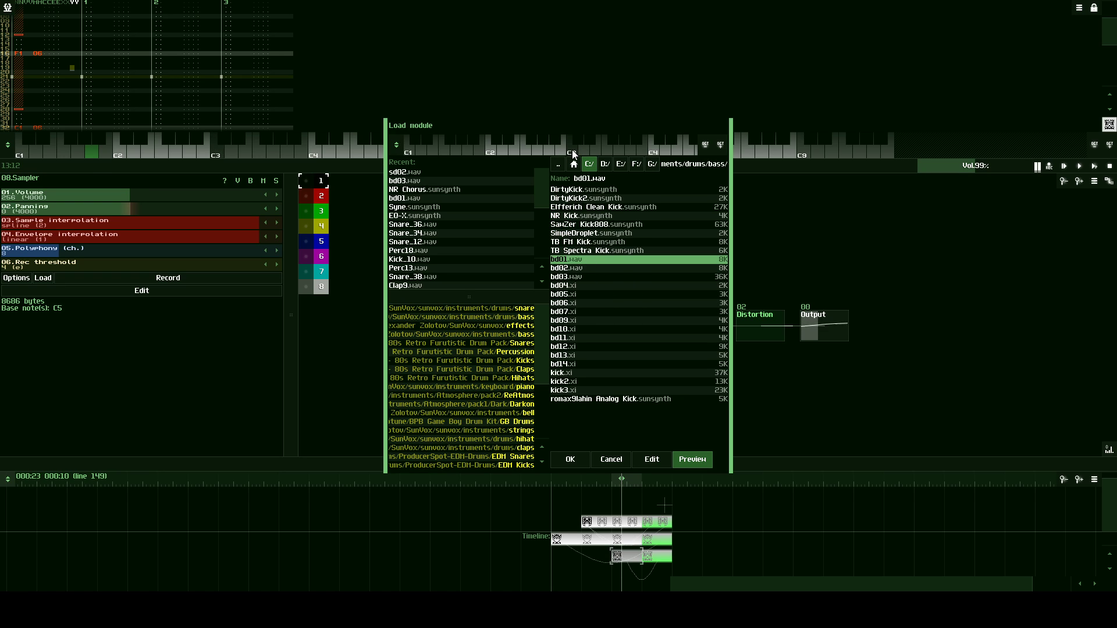
pyautogui.scroll(-2, 564, 152)
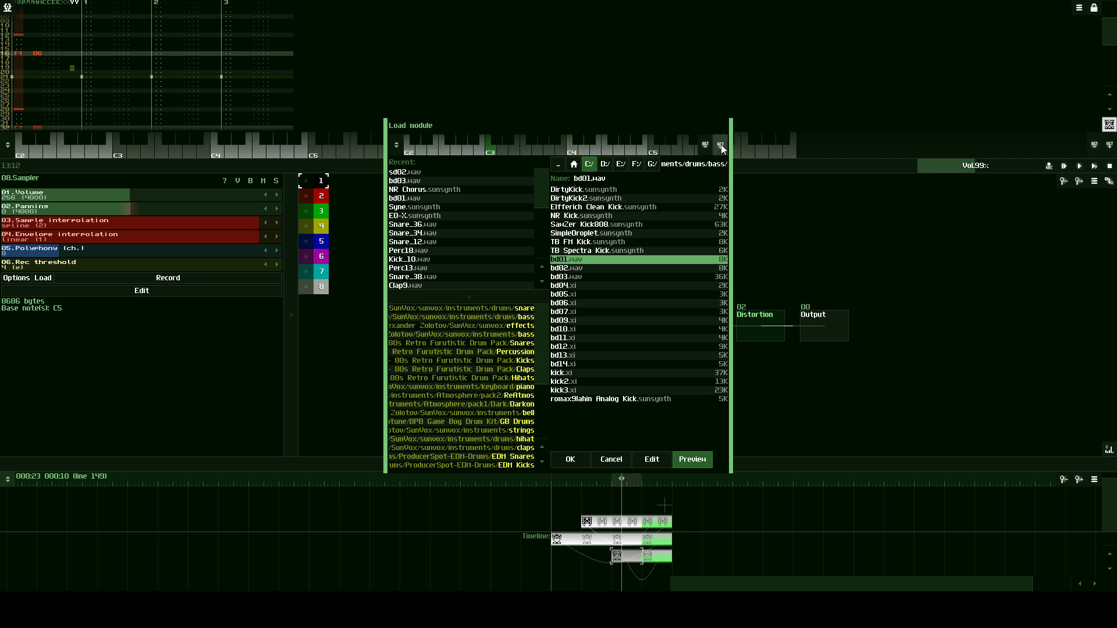
pyautogui.click(570, 150)
pyautogui.click(570, 460)
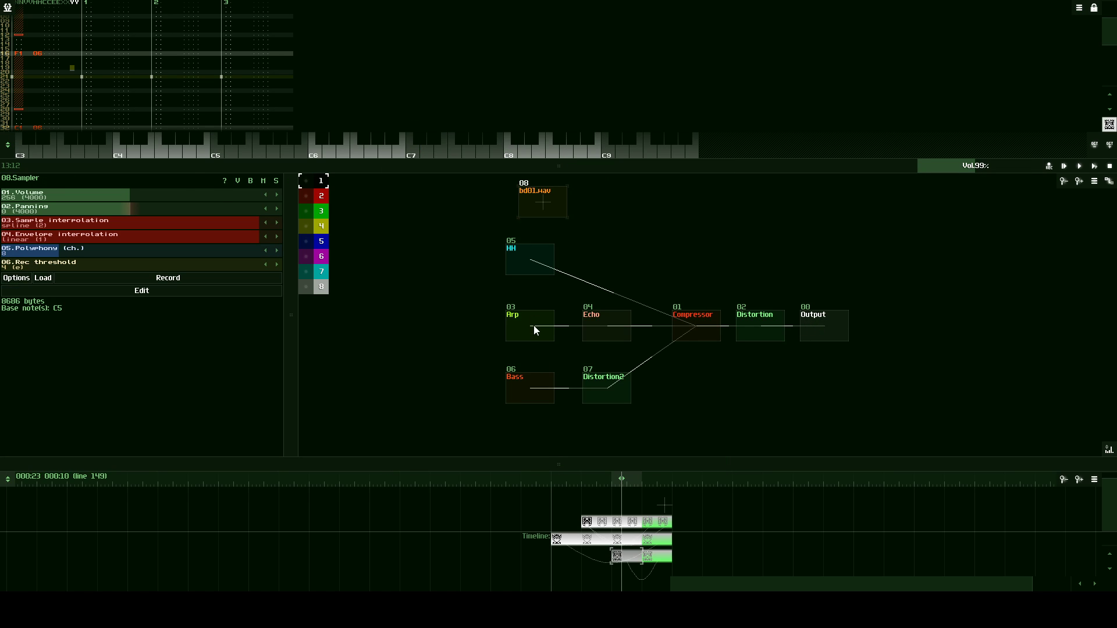
# - Load the snare sample sd02.wav from the drums/snare folder as a new module above bd01.wav
pyautogui.doubleClick(548, 240)
pyautogui.click(572, 471)
pyautogui.click(558, 162)
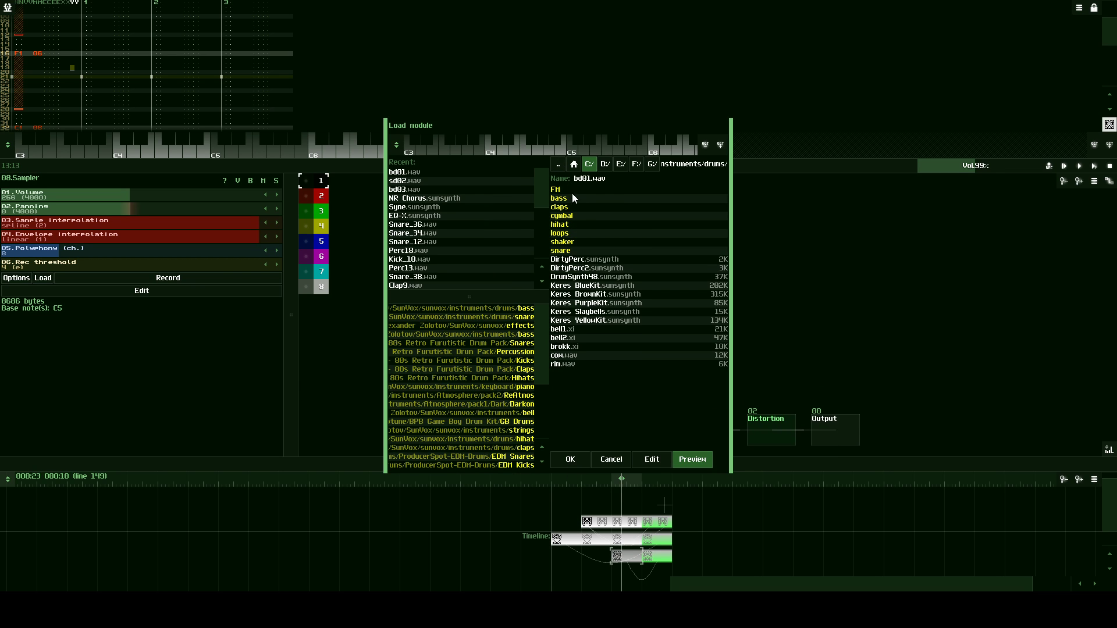
pyautogui.click(575, 250)
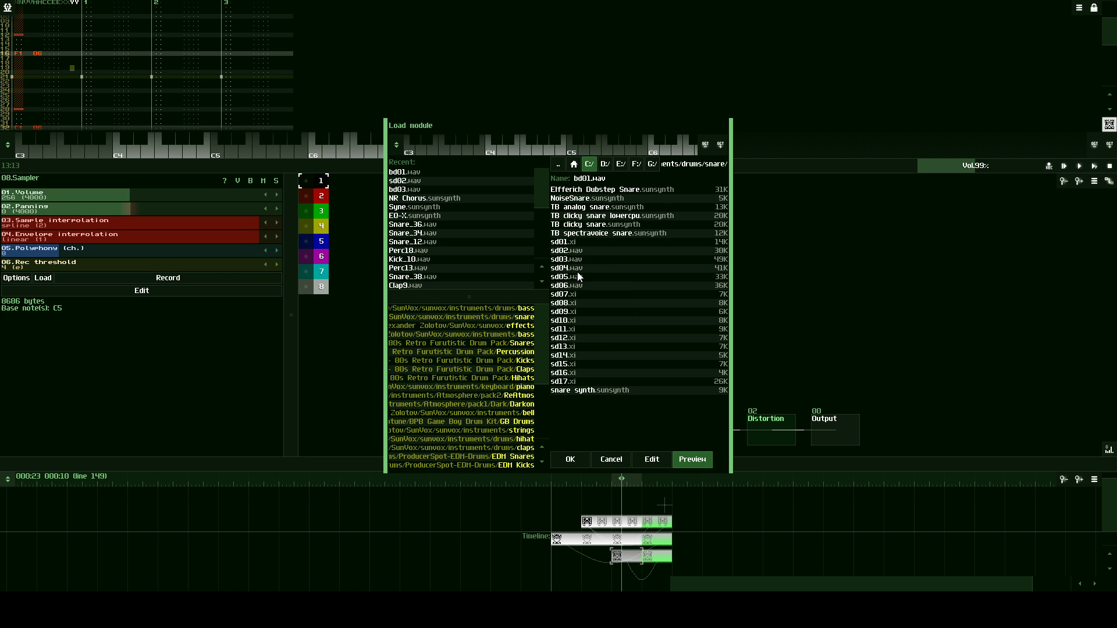
pyautogui.click(583, 242)
pyautogui.click(581, 251)
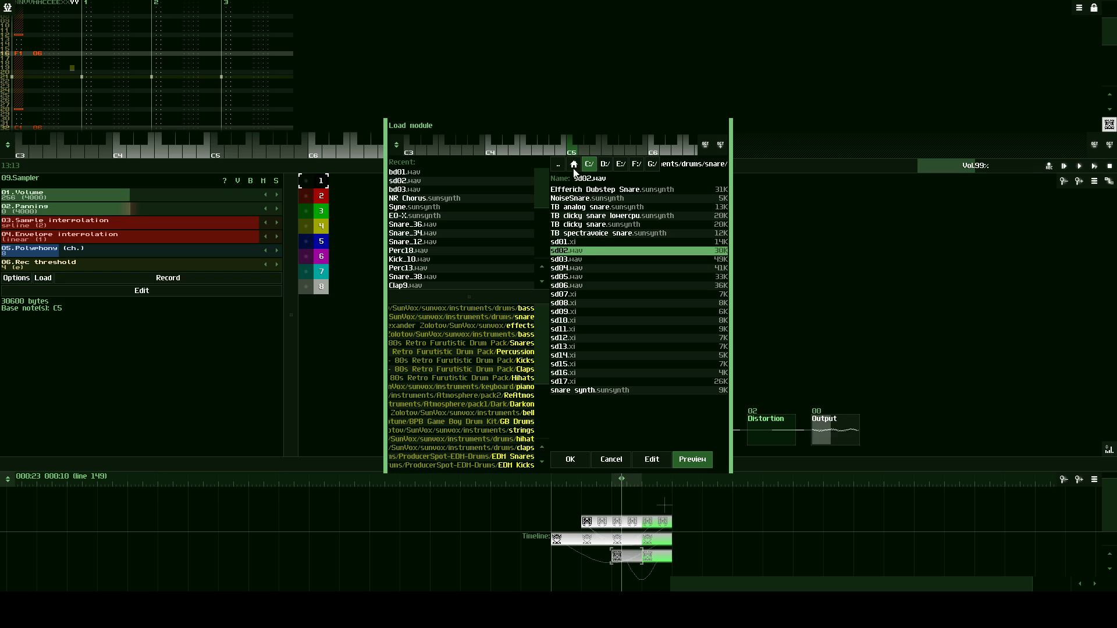
pyautogui.click(584, 259)
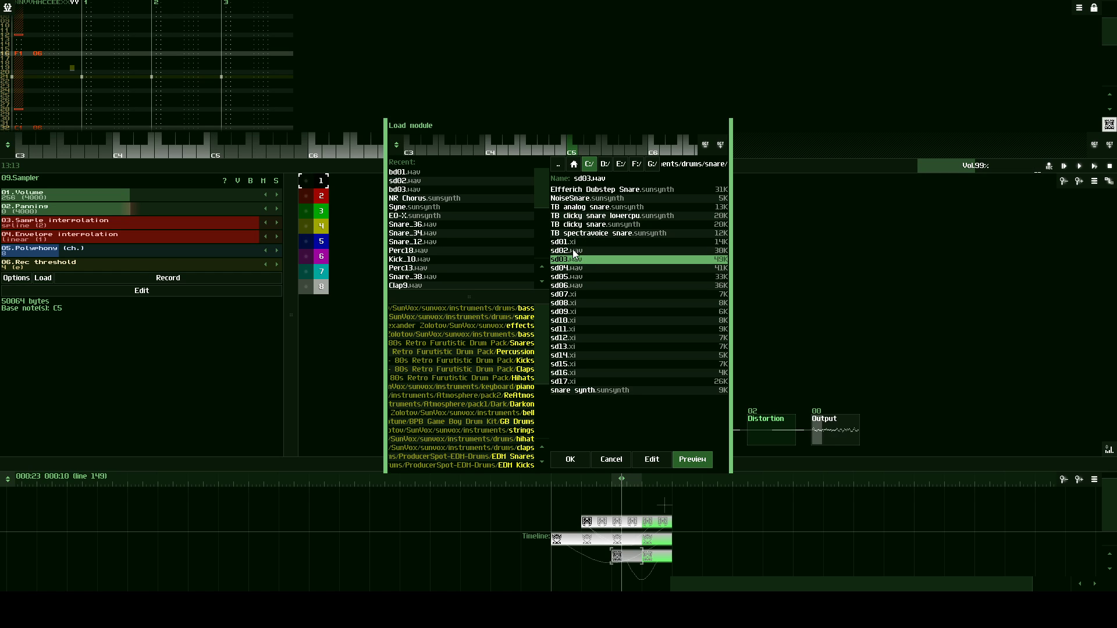
pyautogui.press('Up')
pyautogui.click(570, 459)
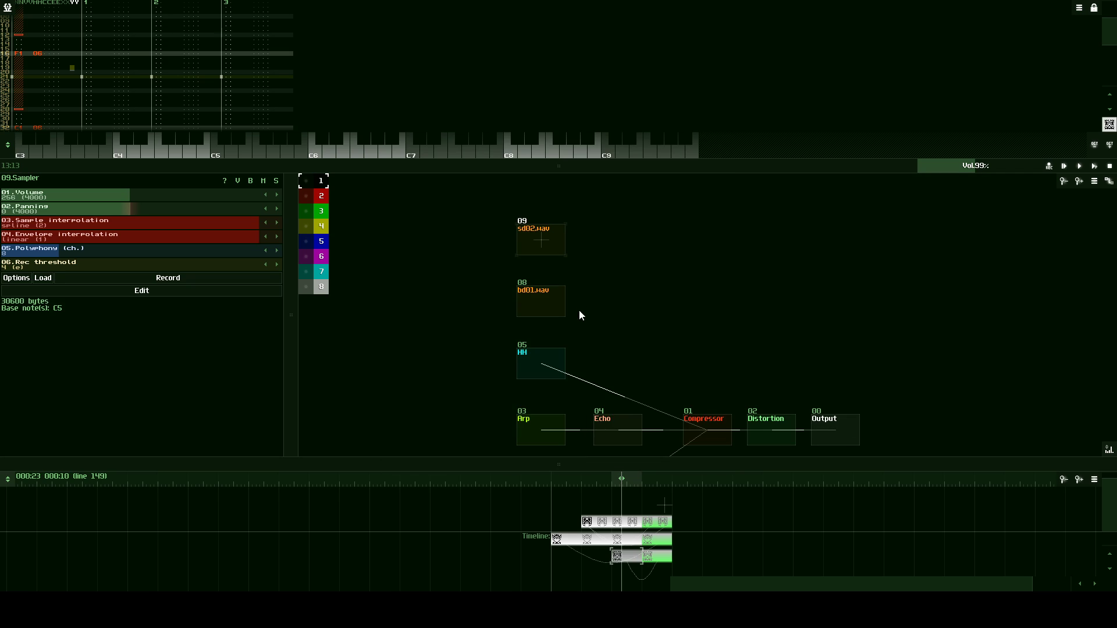
# - Add a Distortion module beside bd01.wav and connect the kick sampler to it
pyautogui.doubleClick(592, 239)
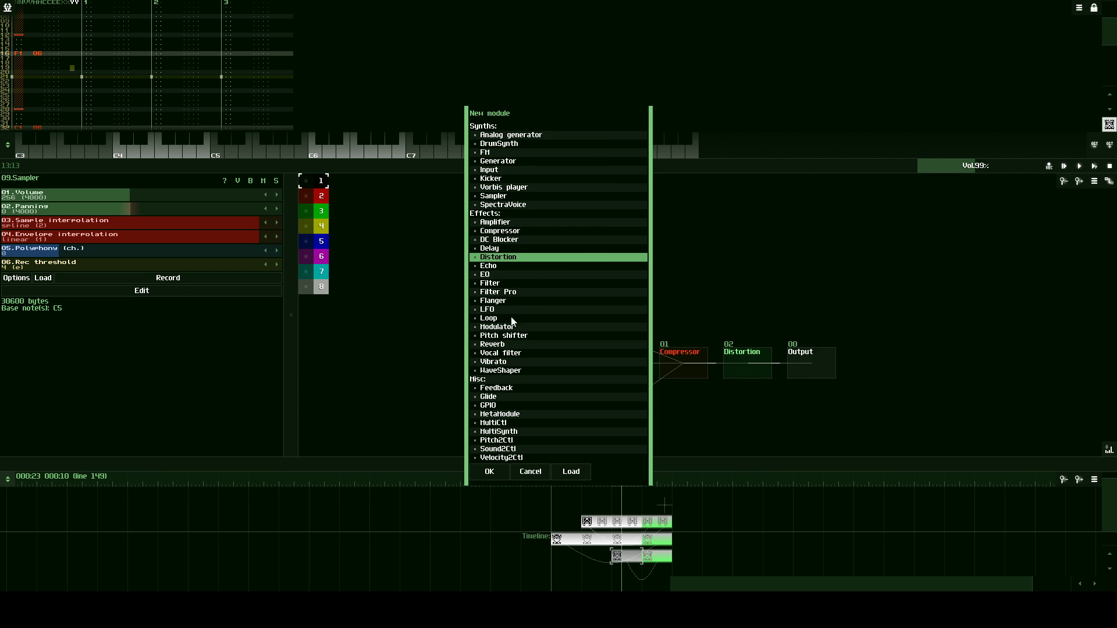
pyautogui.click(502, 470)
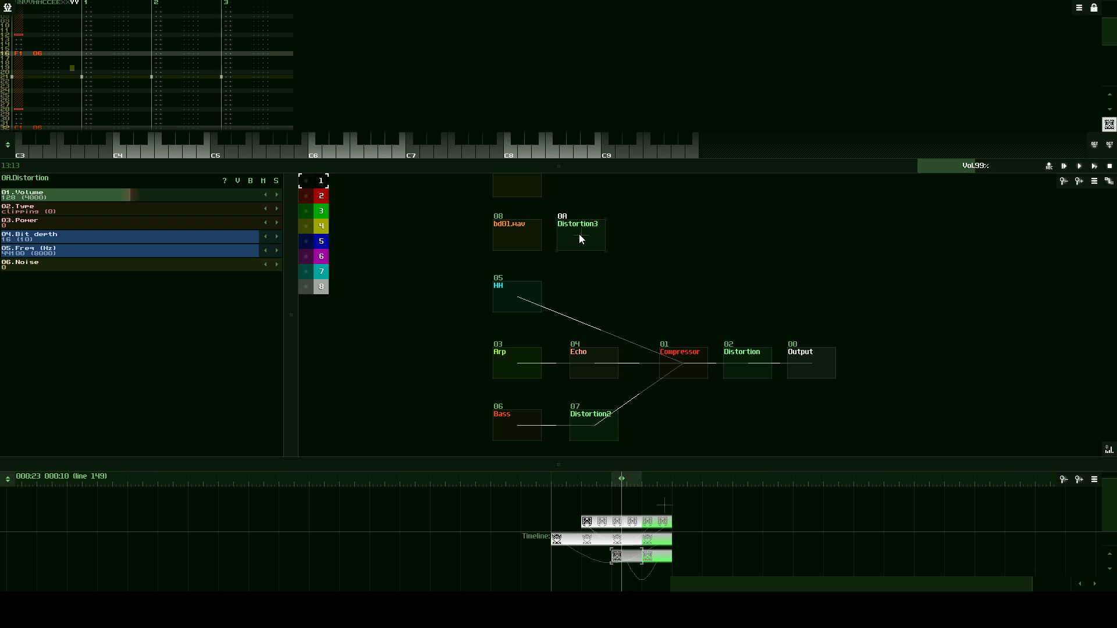
pyautogui.moveTo(533, 263); pyautogui.dragTo(589, 268)
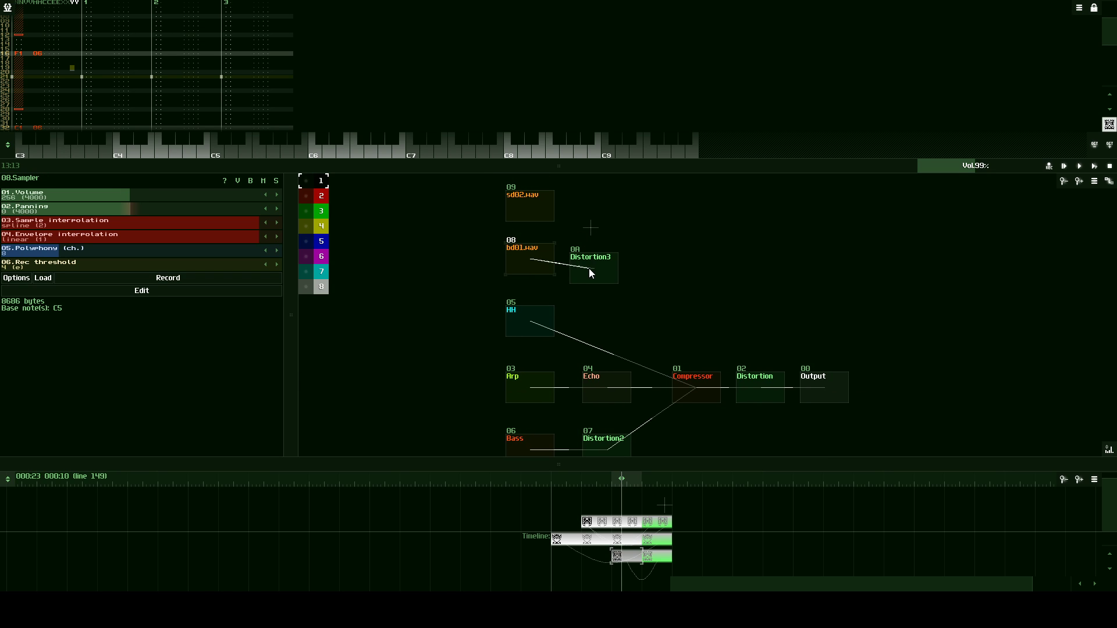
# - Lower Distortion3's frequency to 10691 Hz and connect the module to the Compressor
pyautogui.click(250, 251)
pyautogui.moveTo(239, 253); pyautogui.dragTo(257, 253)
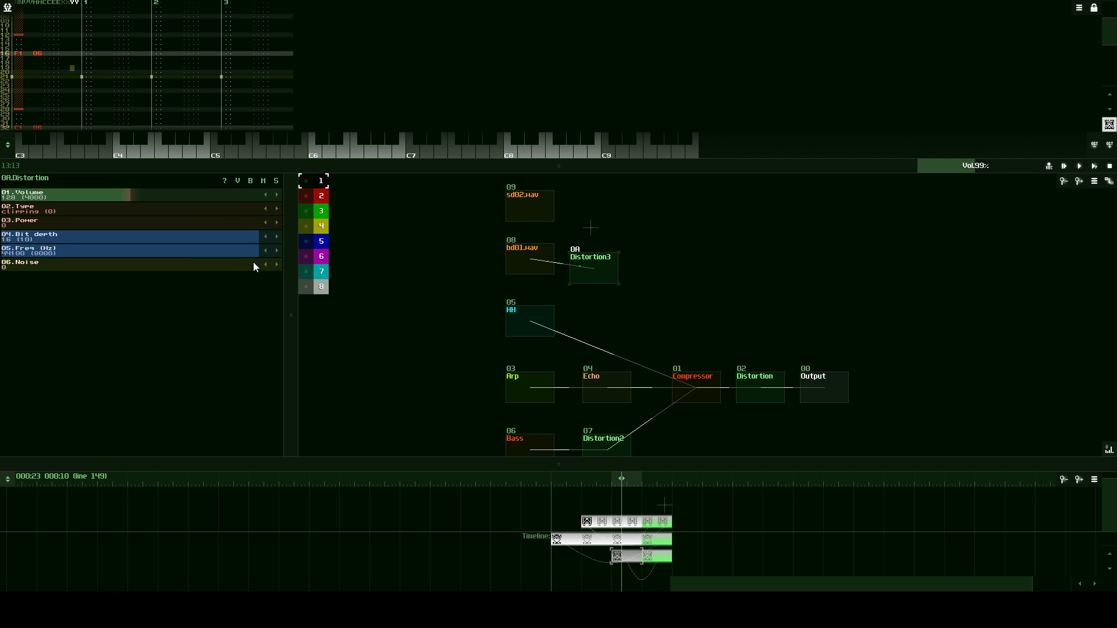
pyautogui.moveTo(121, 251); pyautogui.dragTo(81, 258)
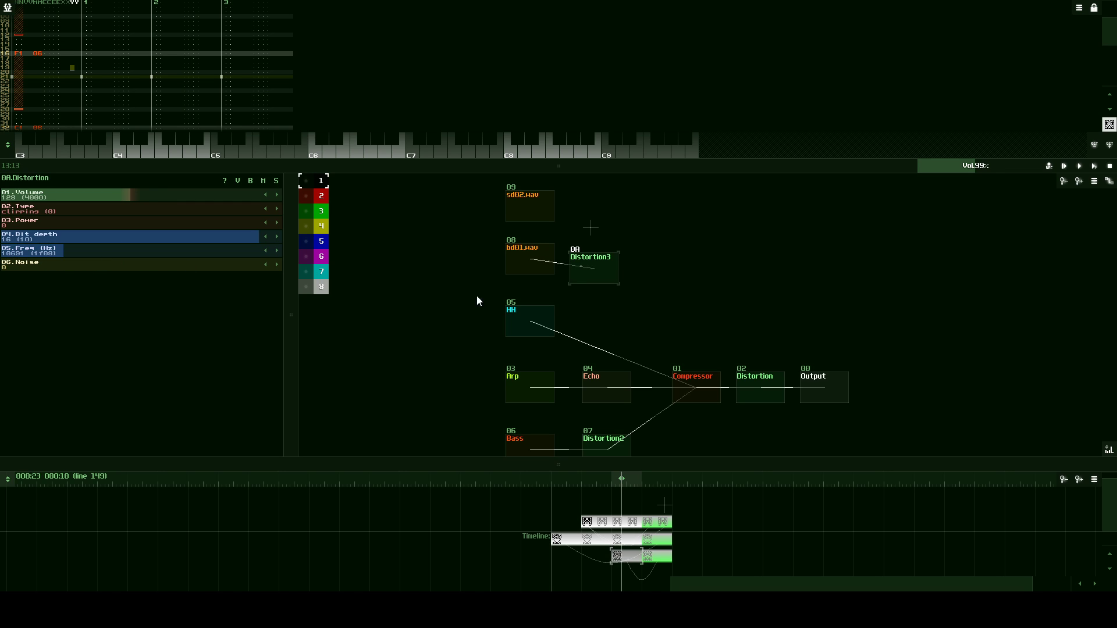
pyautogui.moveTo(647, 295); pyautogui.dragTo(642, 280)
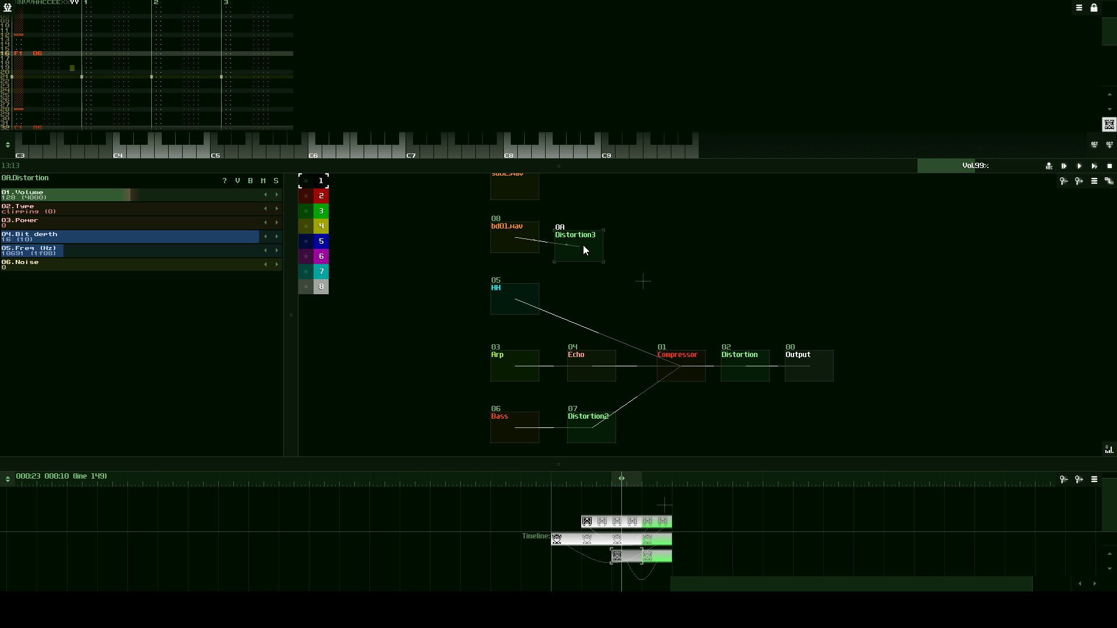
pyautogui.moveTo(580, 247); pyautogui.dragTo(679, 366)
pyautogui.scroll(1, 543, 289)
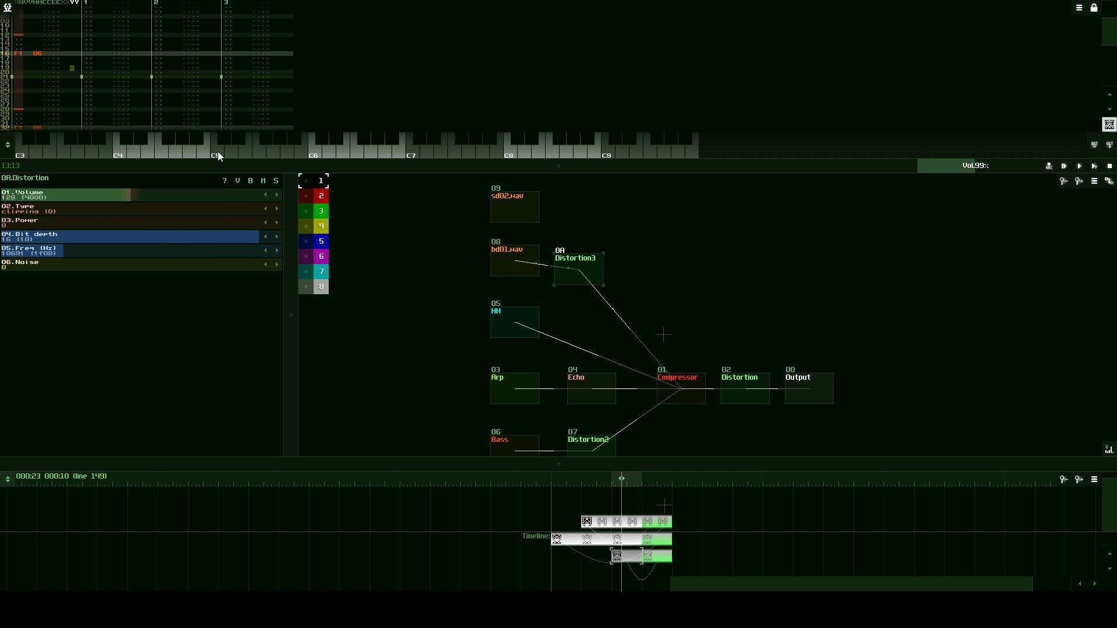
# - Audition the kick sample through Distortion3 at several low notes around octave 4
pyautogui.click(105, 154)
pyautogui.click(121, 149)
pyautogui.click(176, 153)
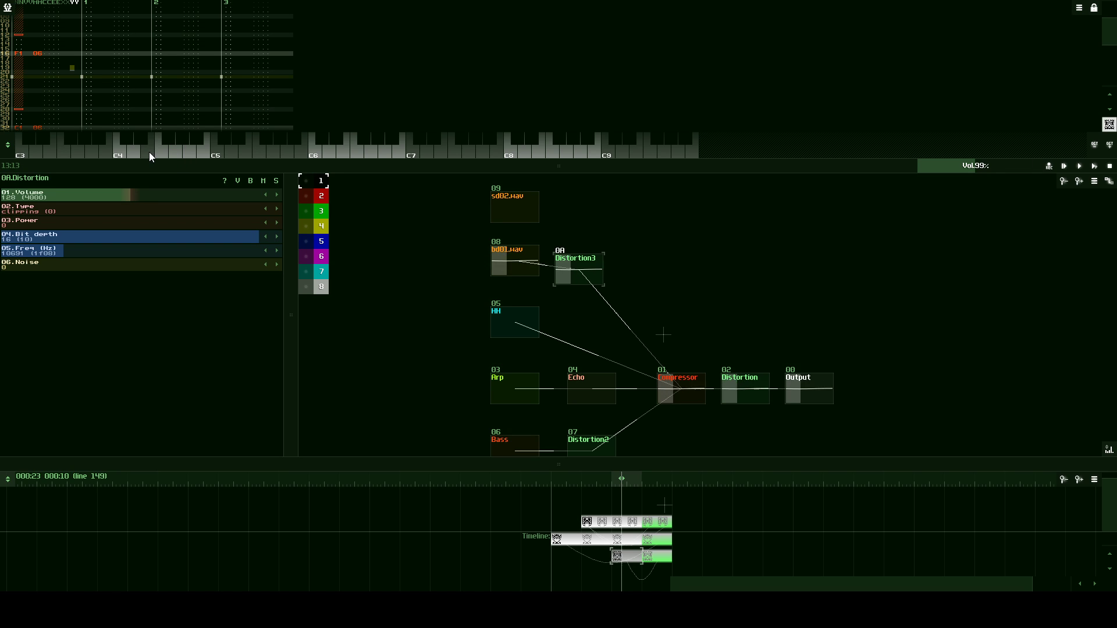
pyautogui.click(149, 152)
pyautogui.click(179, 151)
pyautogui.click(148, 151)
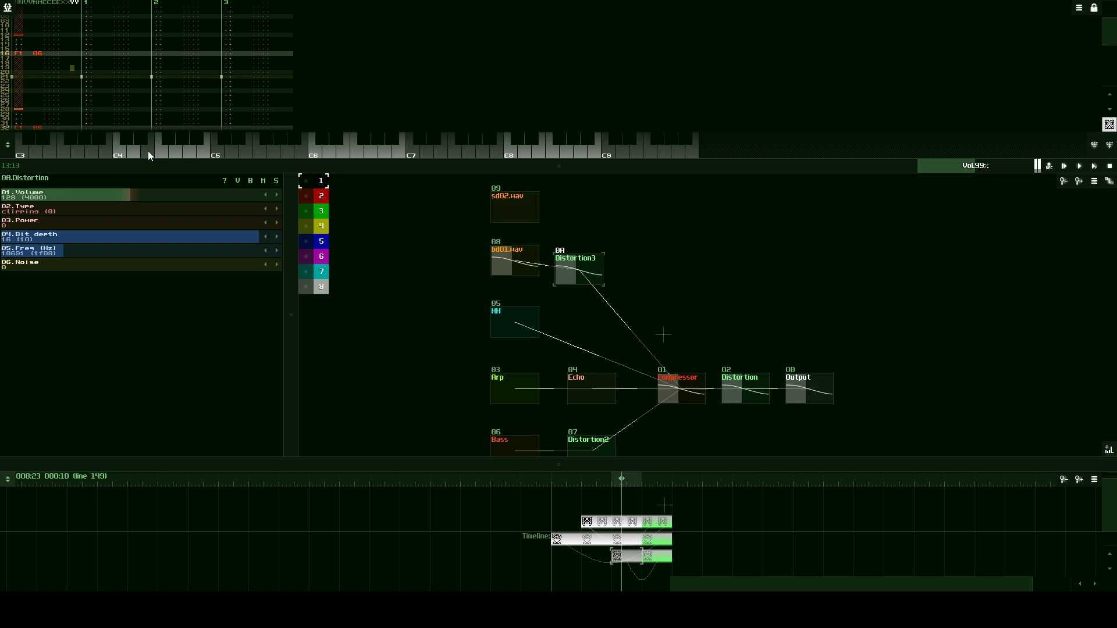
pyautogui.click(173, 152)
pyautogui.click(163, 152)
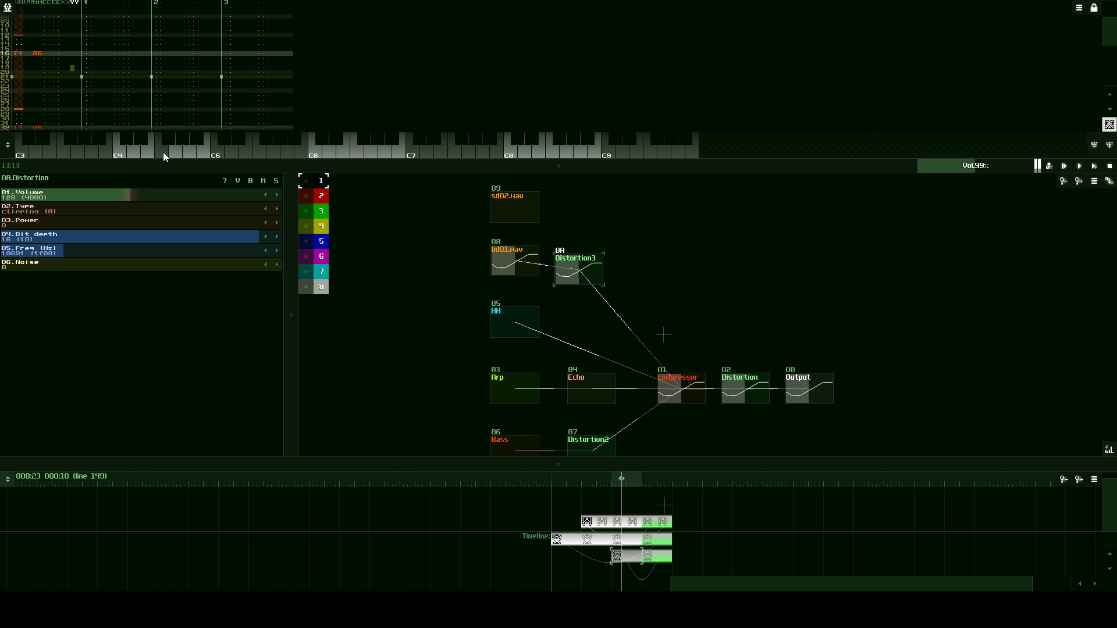
# - Recolour the bd01.wav module red and sd02.wav yellow, and align Distortion3 level with bd01.wav
pyautogui.doubleClick(507, 256)
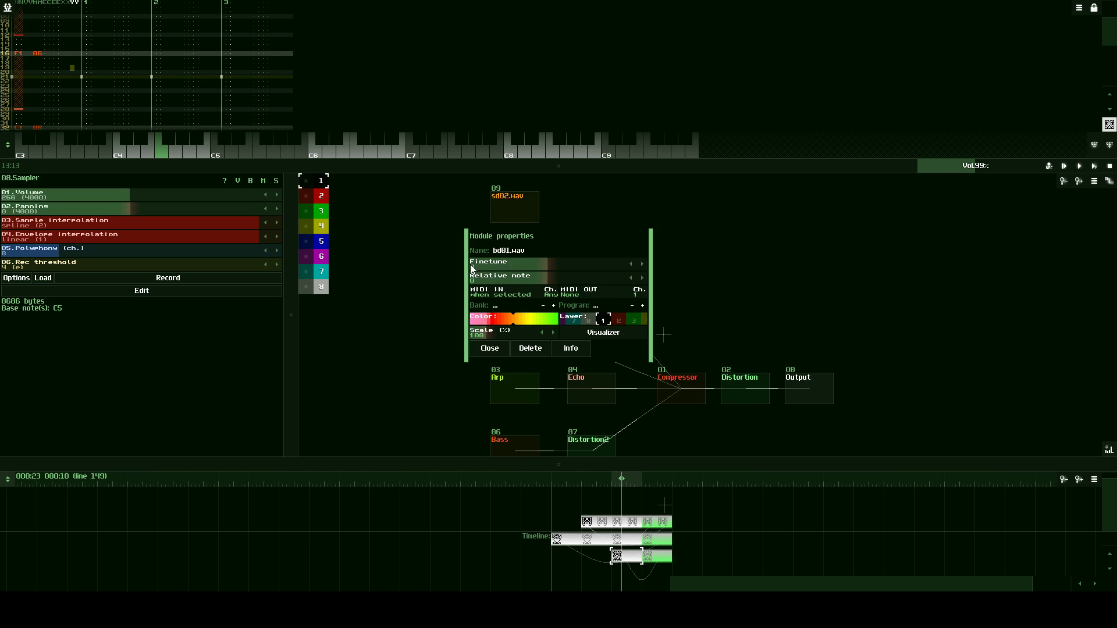
pyautogui.click(490, 348)
pyautogui.doubleClick(505, 217)
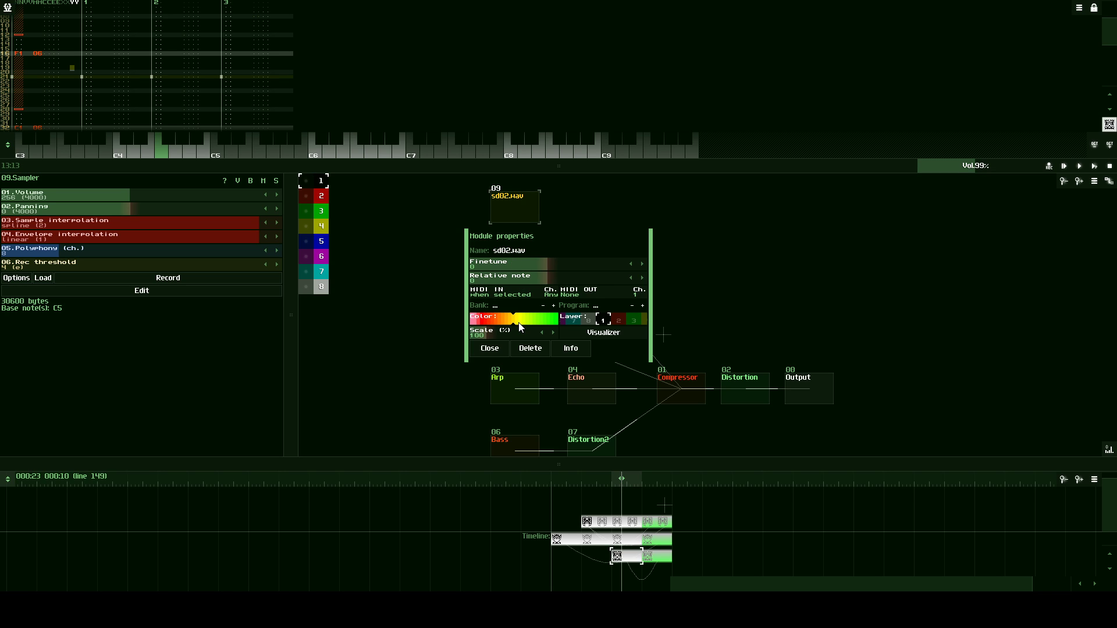
pyautogui.click(499, 348)
pyautogui.moveTo(575, 274); pyautogui.dragTo(584, 263)
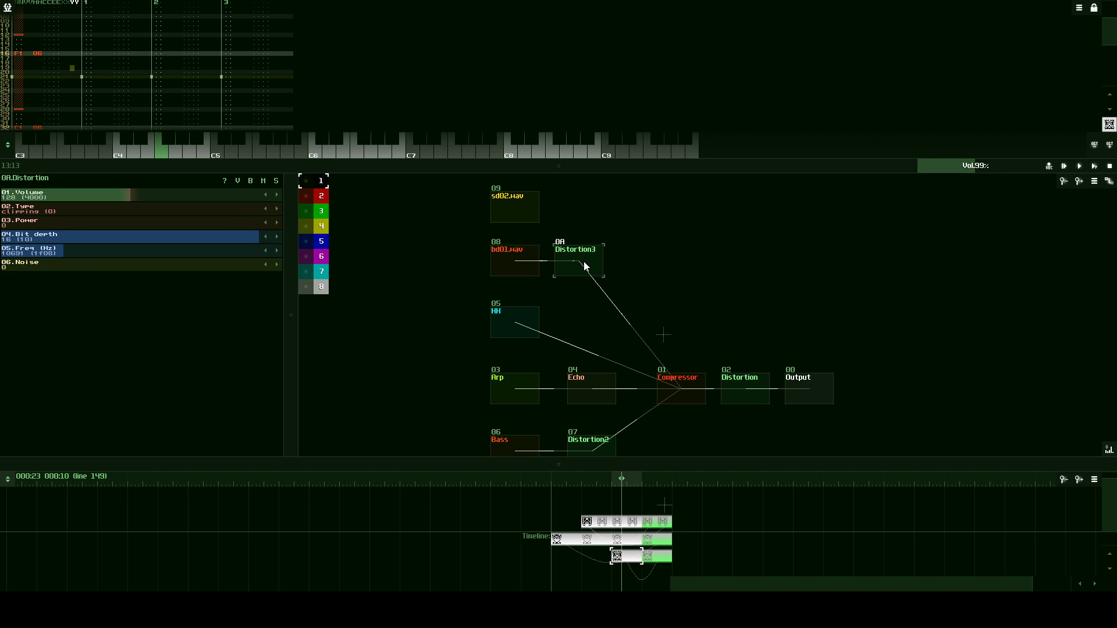
# - Connect sd02.wav to Distortion3 and audition the snare at C5
pyautogui.click(506, 207)
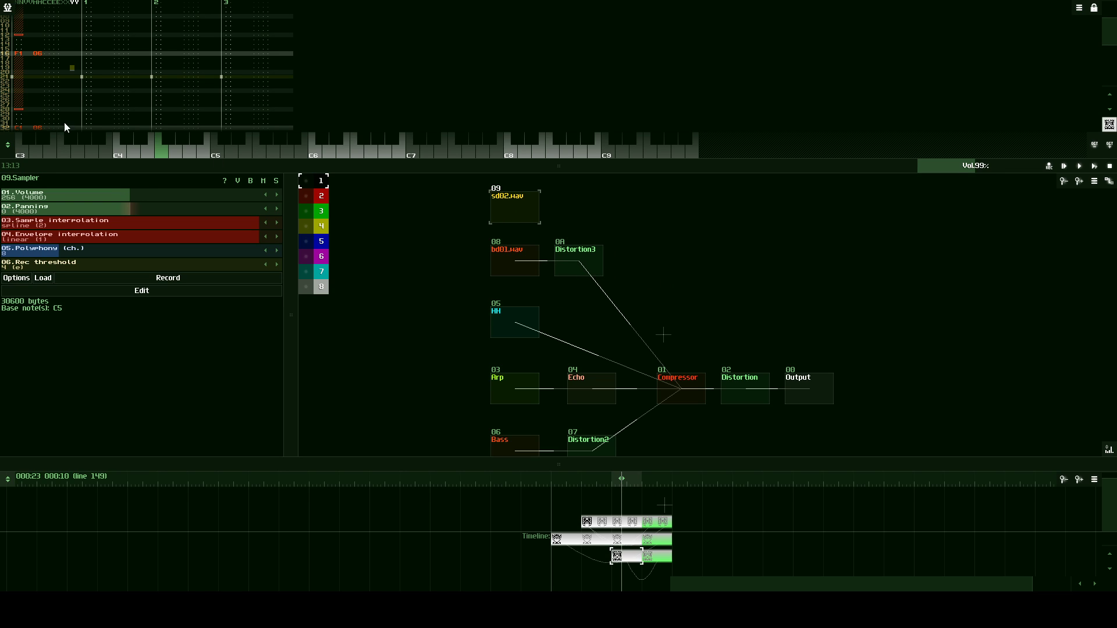
pyautogui.click(215, 148)
pyautogui.moveTo(522, 209); pyautogui.dragTo(584, 253)
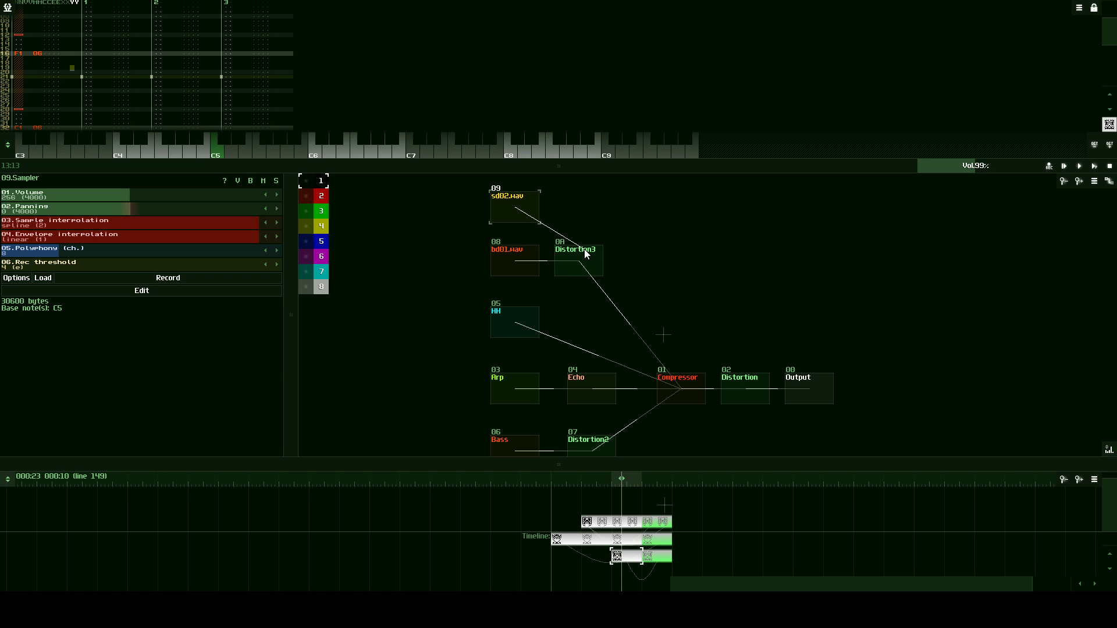
pyautogui.click(213, 152)
pyautogui.click(213, 153)
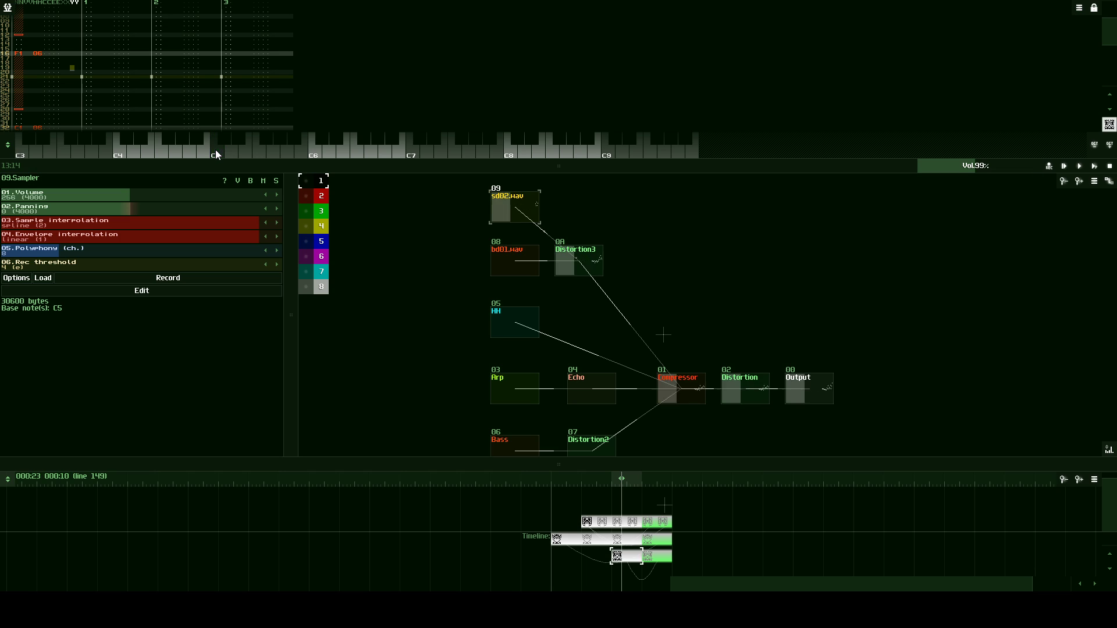
pyautogui.click(589, 263)
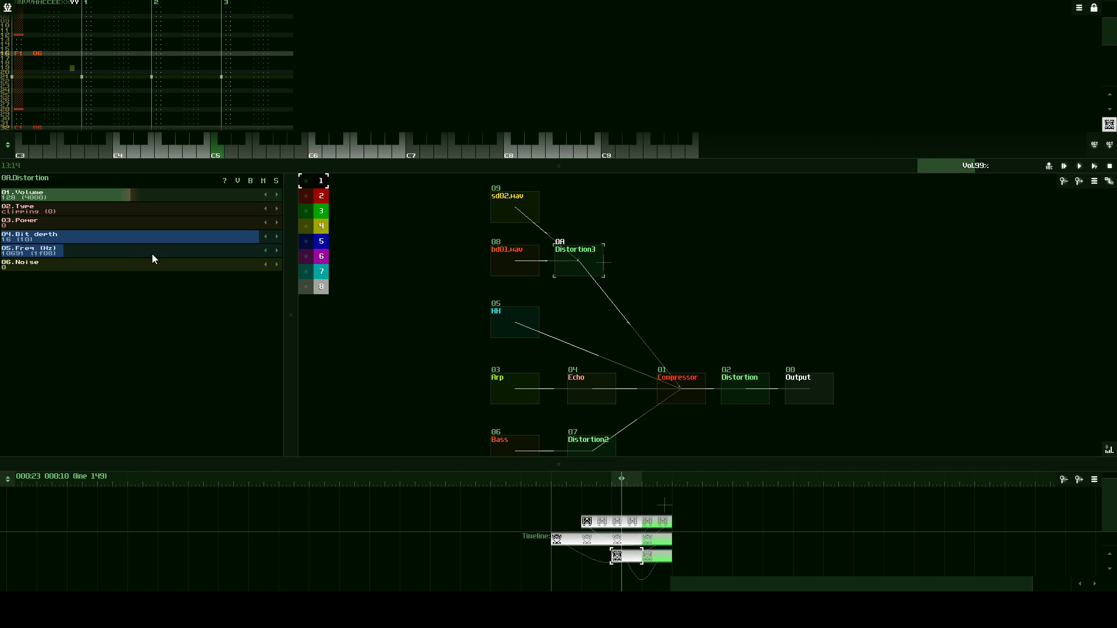
pyautogui.moveTo(680, 313); pyautogui.dragTo(661, 329)
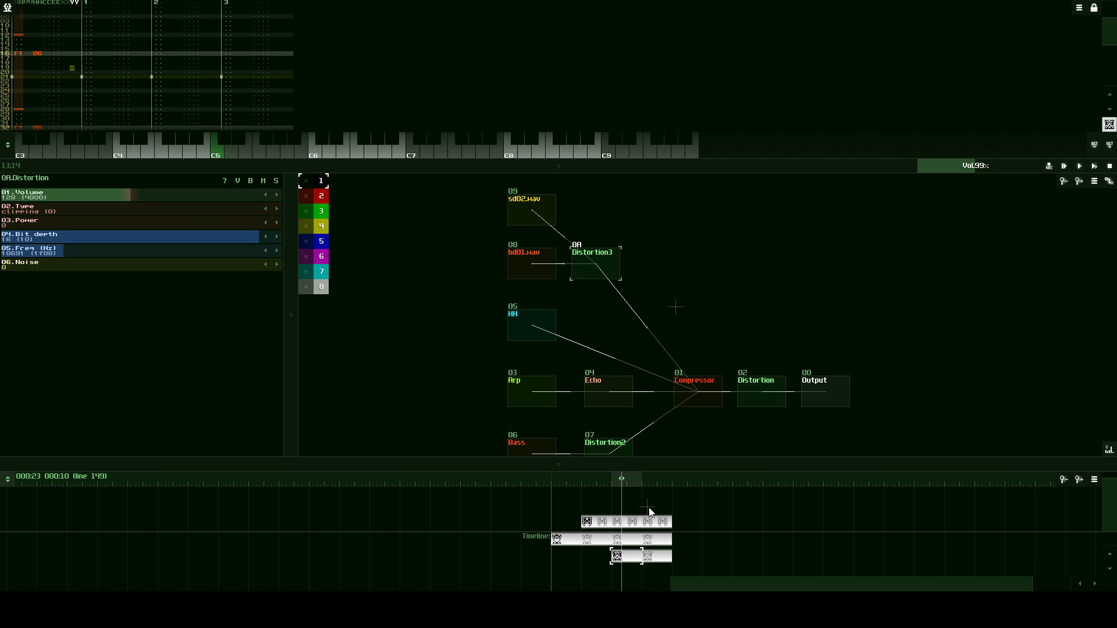
# - Create a pattern above the hi-hat track at the start of the last section and extend it to 64 lines
pyautogui.doubleClick(650, 507)
pyautogui.moveTo(653, 509); pyautogui.dragTo(650, 506)
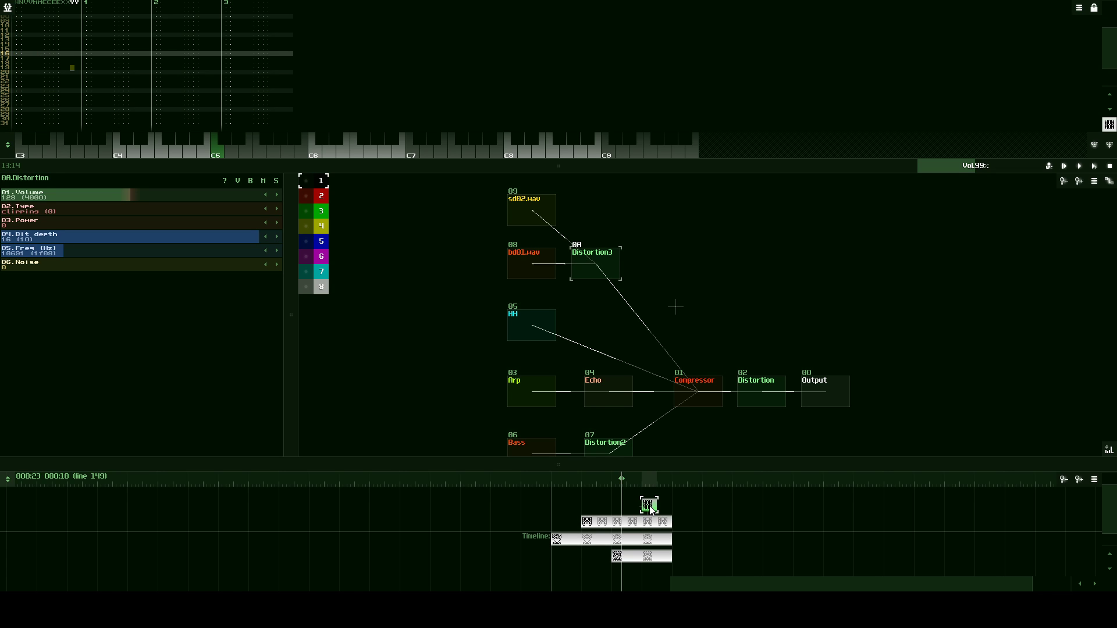
pyautogui.click(650, 506)
# - Enlarge the pattern editor and enter a bd01.wav kick note F4 on line 00 of the new pattern
pyautogui.click(500, 321)
pyautogui.click(524, 274)
pyautogui.click(525, 273)
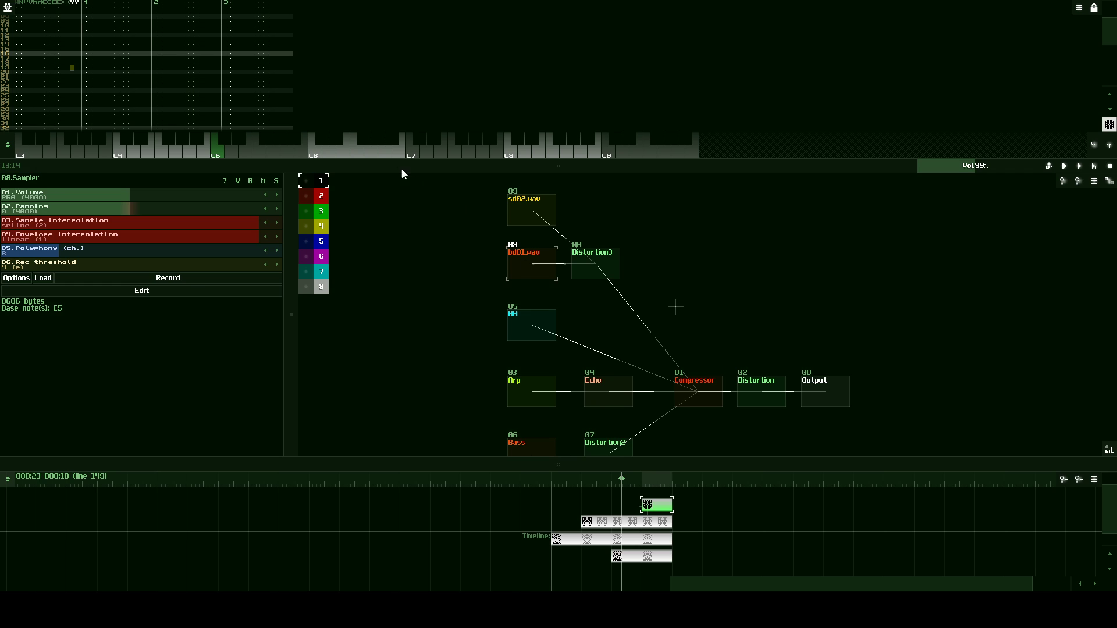
pyautogui.moveTo(402, 173); pyautogui.dragTo(208, 468)
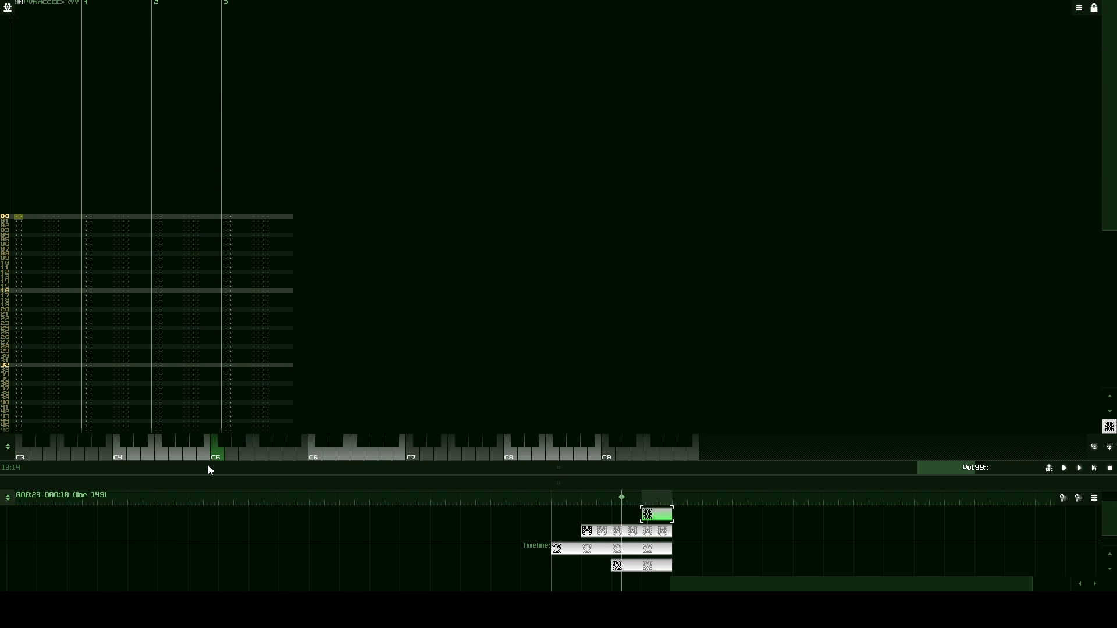
pyautogui.click(162, 458)
pyautogui.click(161, 452)
pyautogui.click(162, 453)
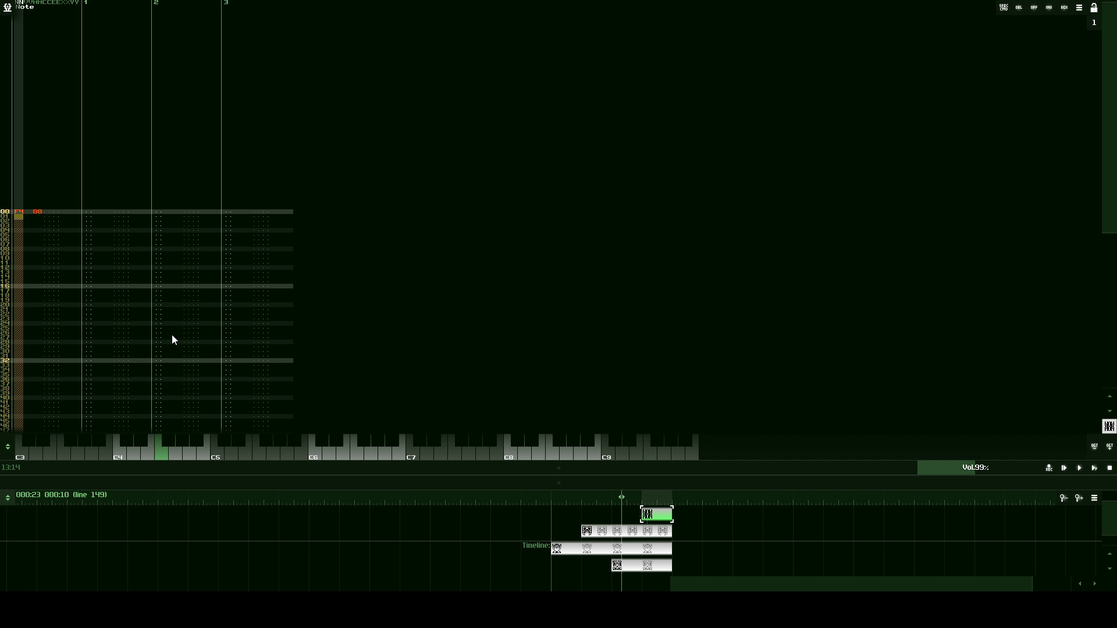
# - Bring the module view back and enter an sd02.wav snare note C5 on line 08 of the drum pattern
pyautogui.moveTo(523, 464); pyautogui.dragTo(527, 304)
pyautogui.click(501, 342)
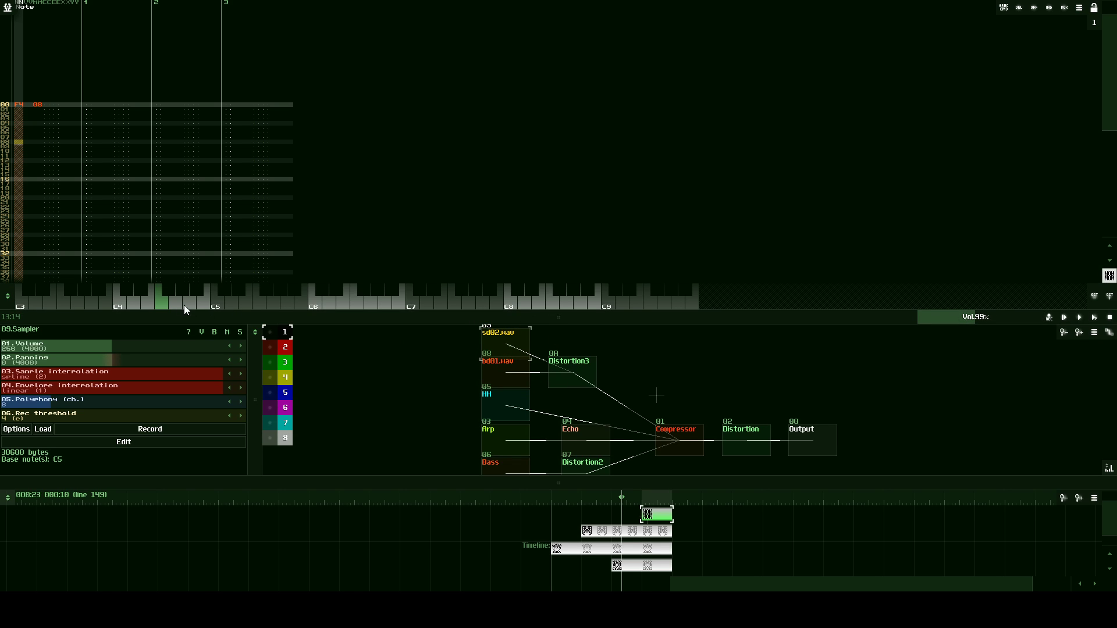
pyautogui.click(212, 301)
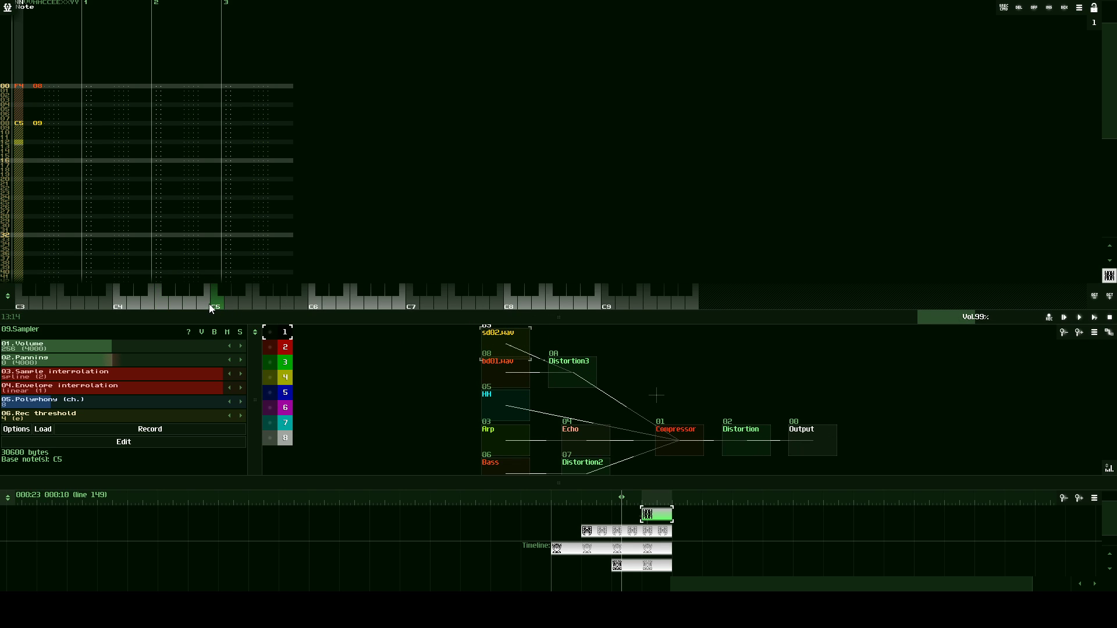
# - Copy lines 00 to 15 of the drum pattern to lines 16, 32 and 48, and play the section
pyautogui.moveTo(21, 72); pyautogui.dragTo(58, 142)
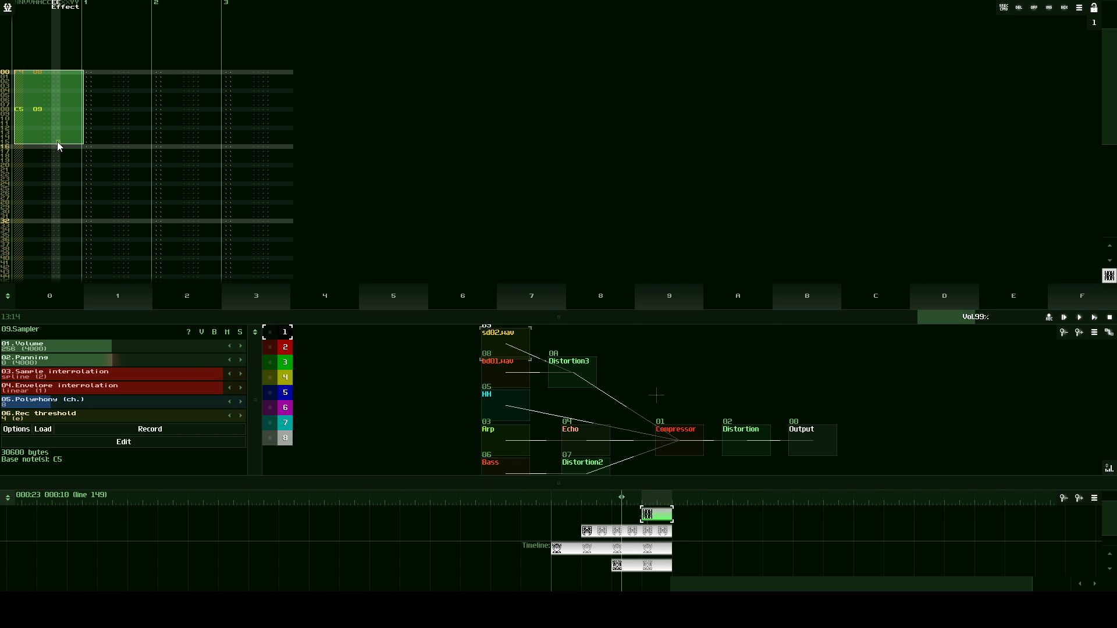
pyautogui.click(16, 152)
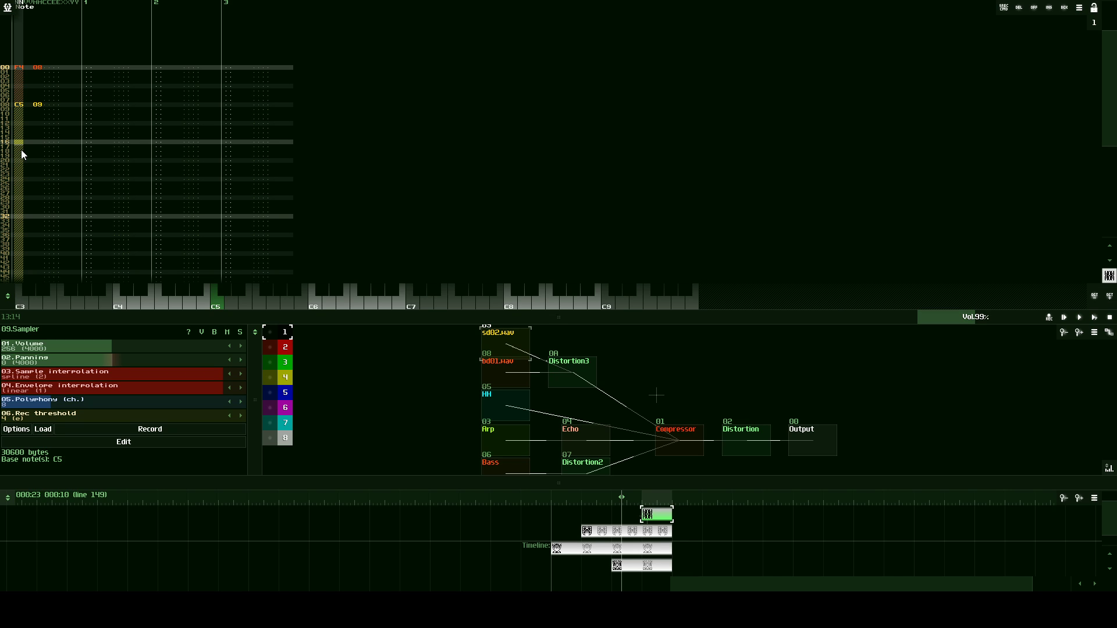
pyautogui.hotkey('ctrl', 'v')
pyautogui.click(16, 216)
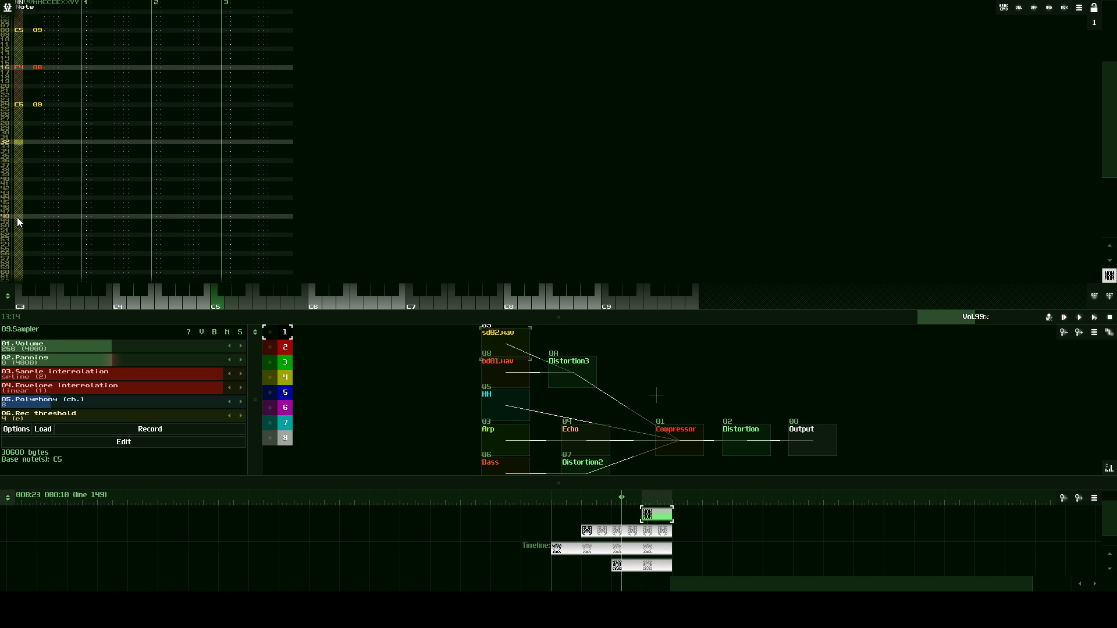
pyautogui.hotkey('ctrl', 'v')
pyautogui.click(16, 217)
pyautogui.hotkey('ctrl', 'v')
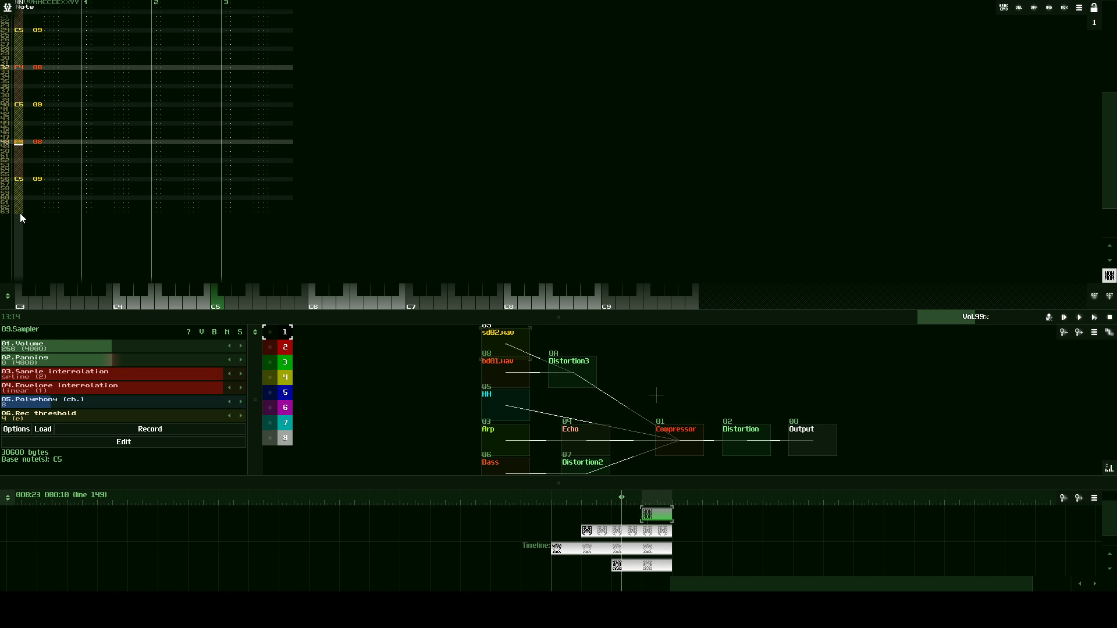
pyautogui.click(1095, 317)
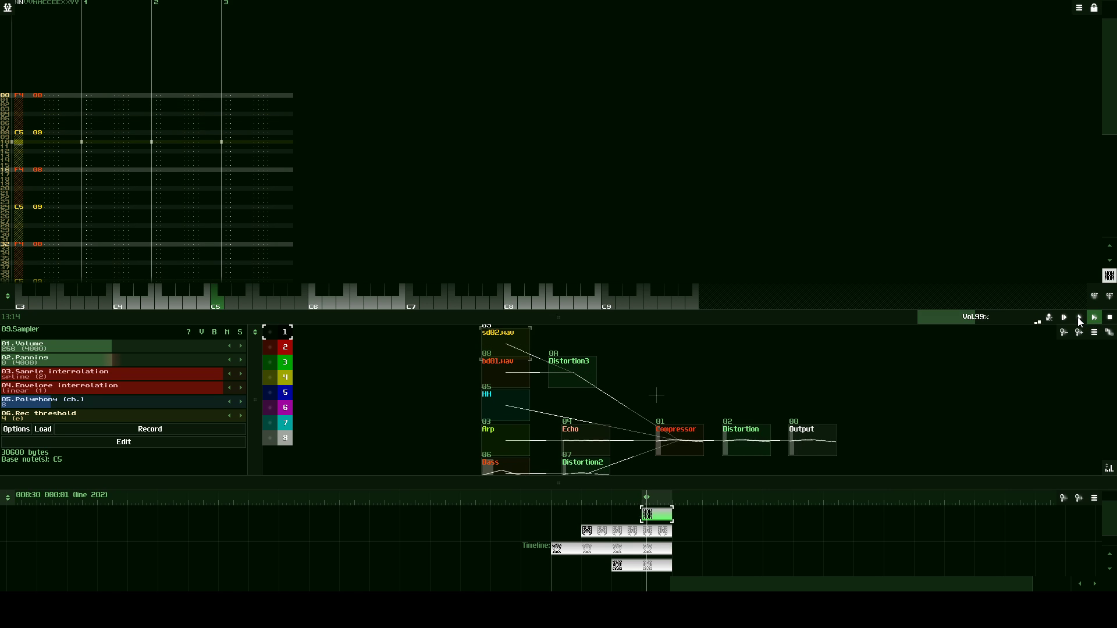
pyautogui.click(1079, 317)
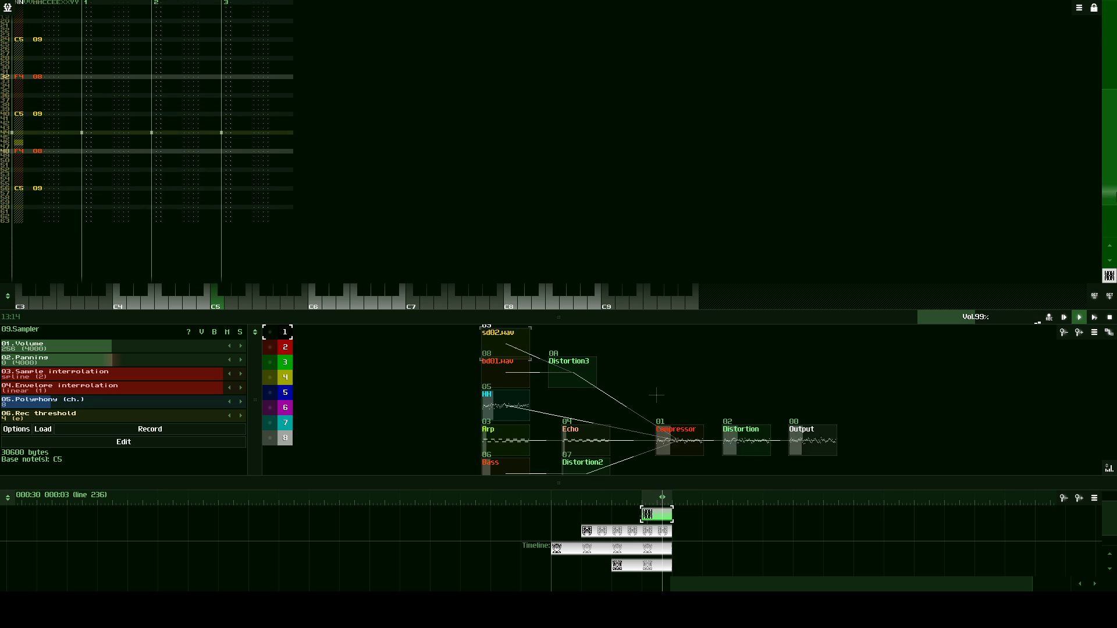
# - Stop playback, return to the start of the drum pattern and play the last section again
pyautogui.click(1110, 317)
pyautogui.scroll(2, 1112, 116)
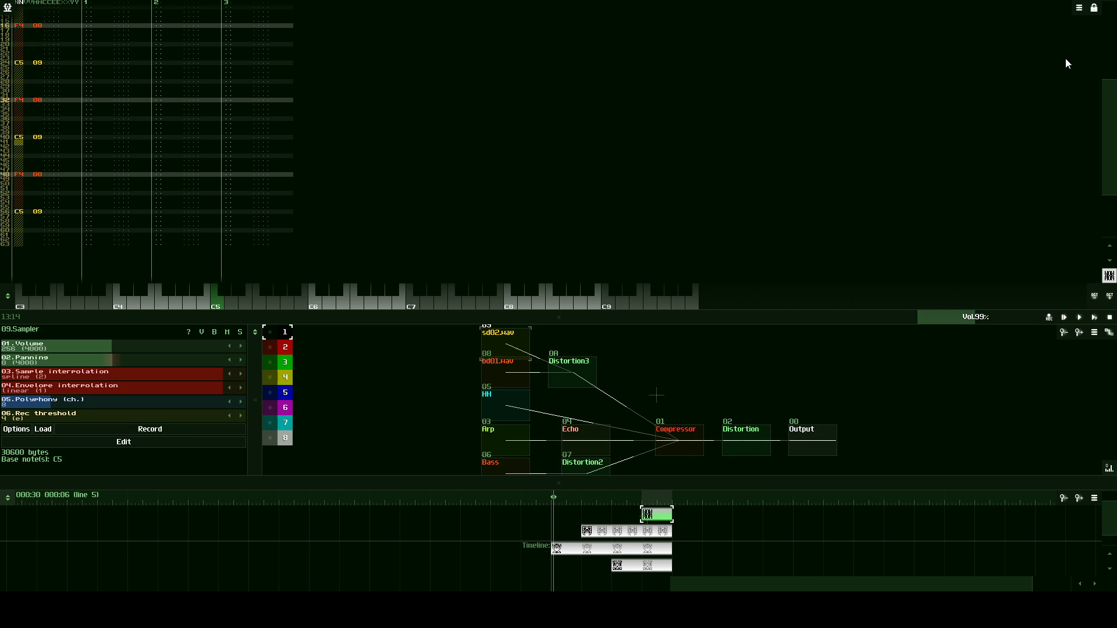
pyautogui.moveTo(1115, 110); pyautogui.dragTo(1108, 62)
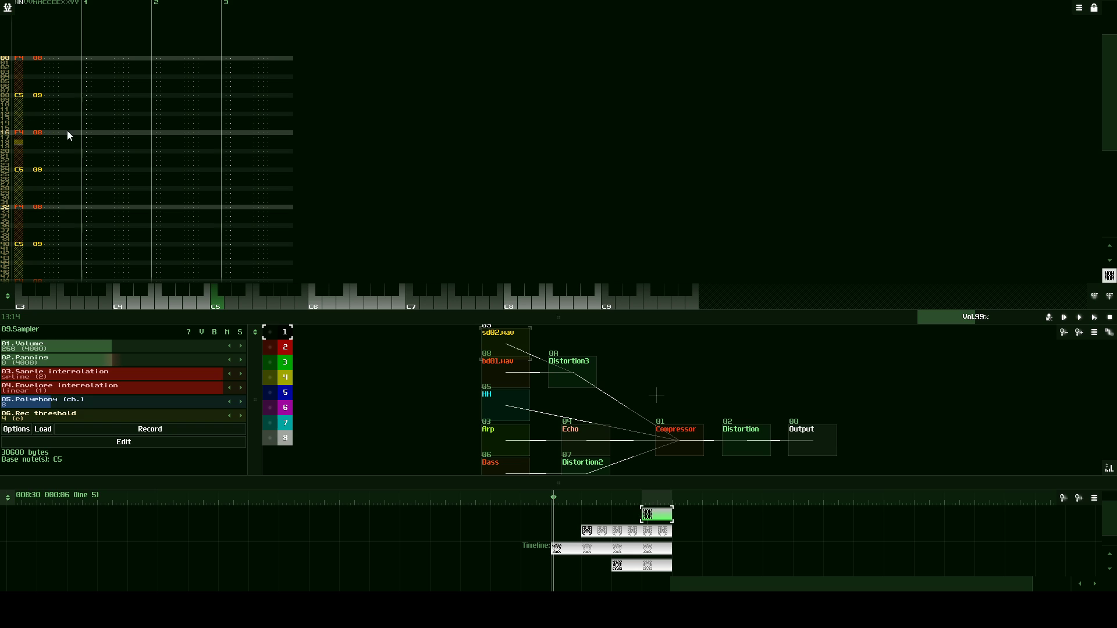
pyautogui.click(1095, 319)
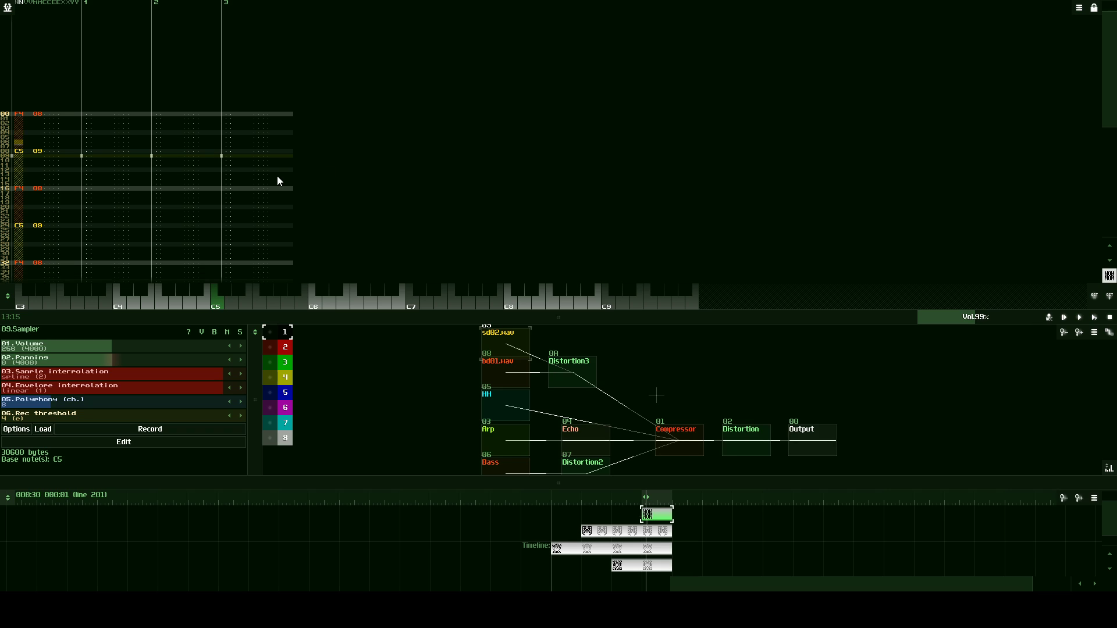
# - Enter a bd01.wav kick note F4 with velocity 40 on line 06 of the drum pattern and play the section
pyautogui.click(213, 277)
pyautogui.click(489, 356)
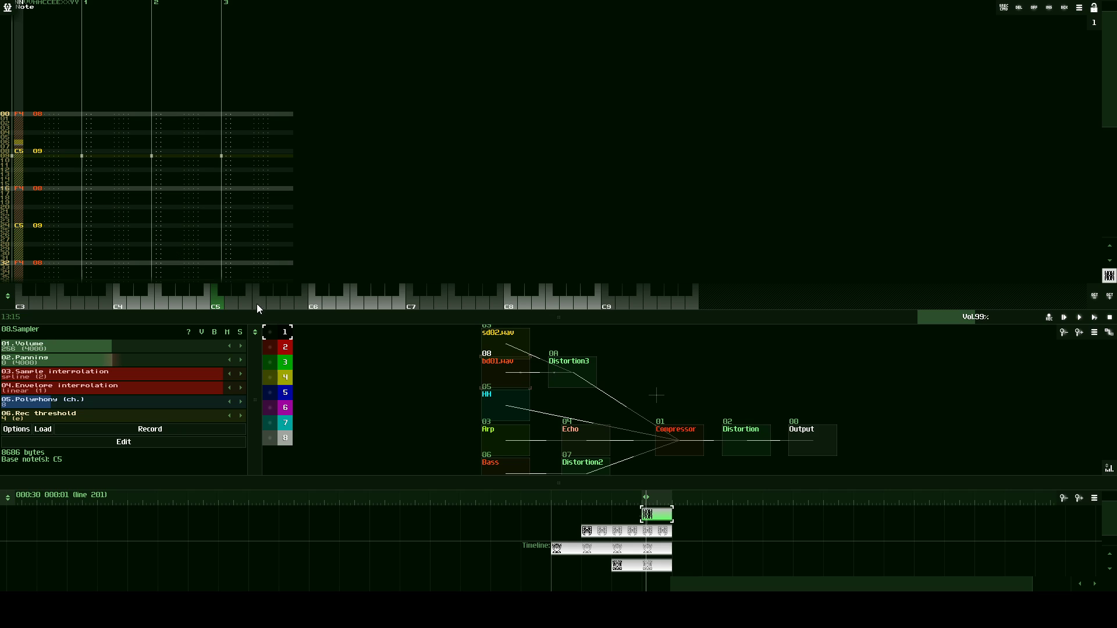
pyautogui.click(165, 303)
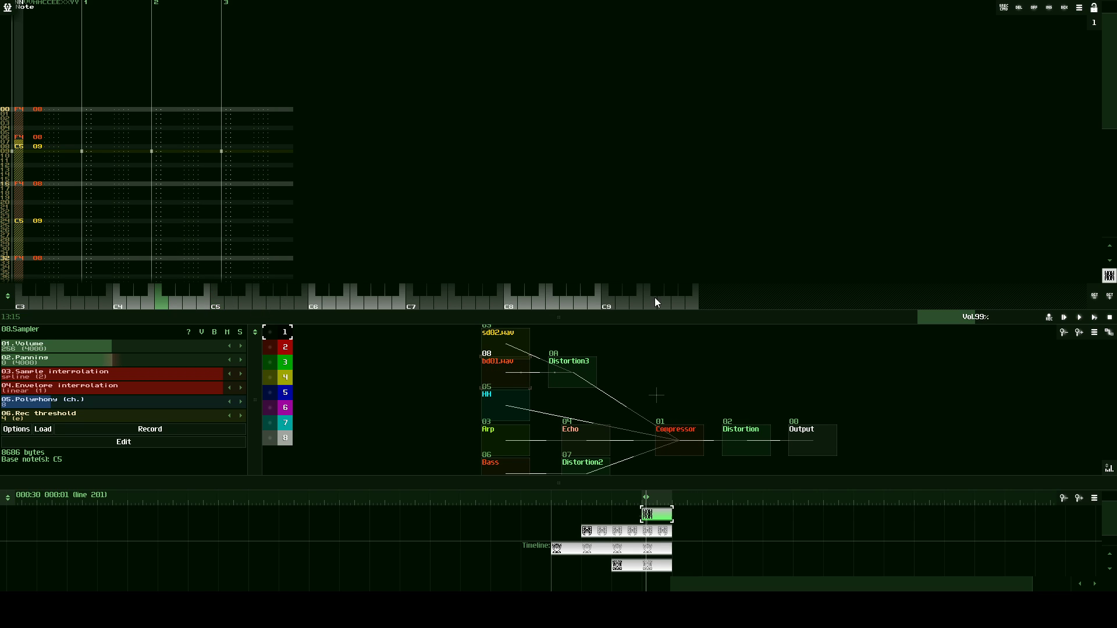
pyautogui.press('Up')
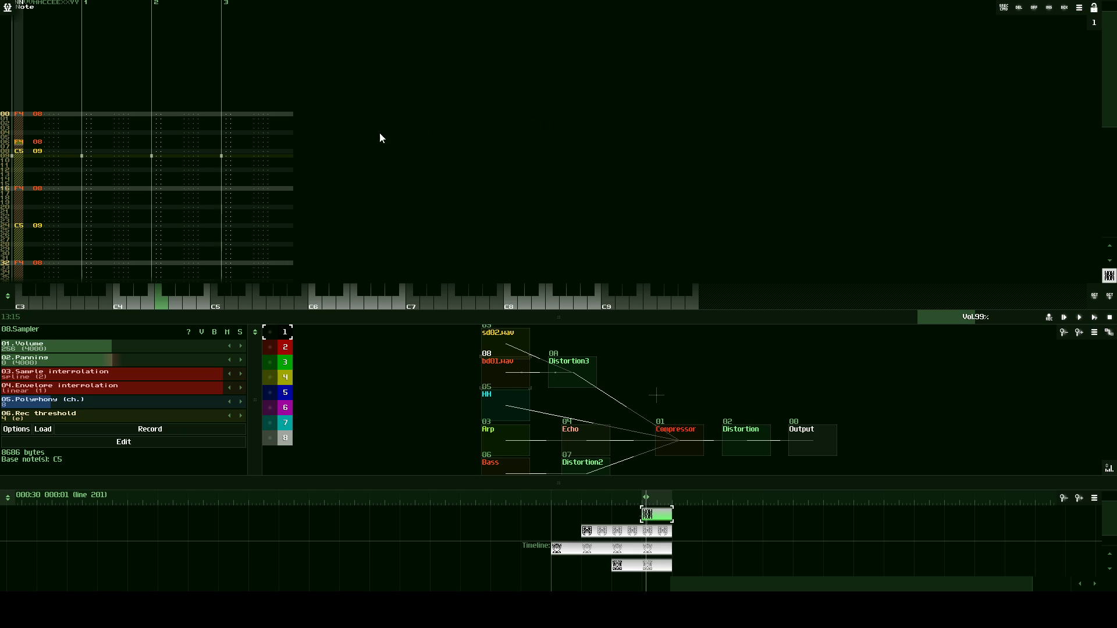
pyautogui.click(36, 143)
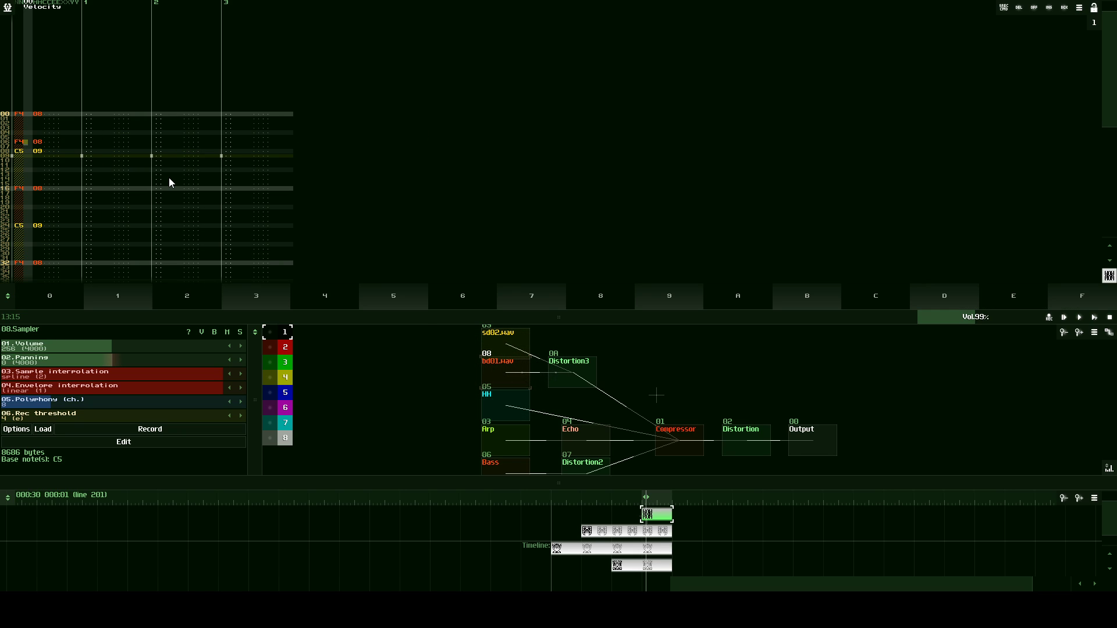
pyautogui.write('40')
pyautogui.click(1095, 319)
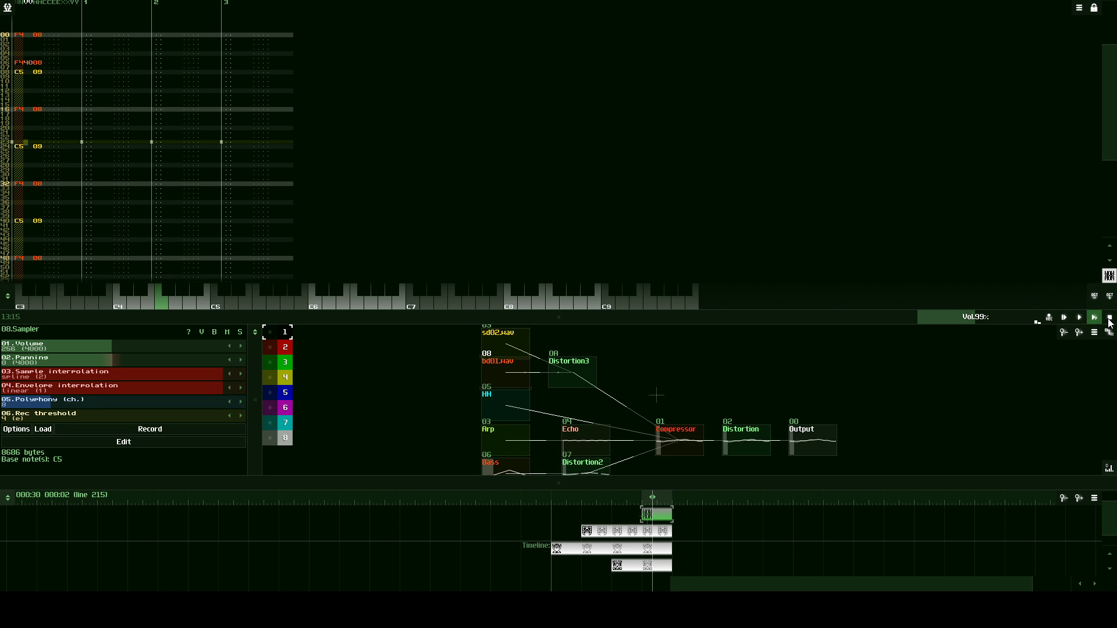
# - Enter a bd01.wav kick note F4 with velocity 40 on line 30 of the drum pattern and play the section
pyautogui.click(19, 145)
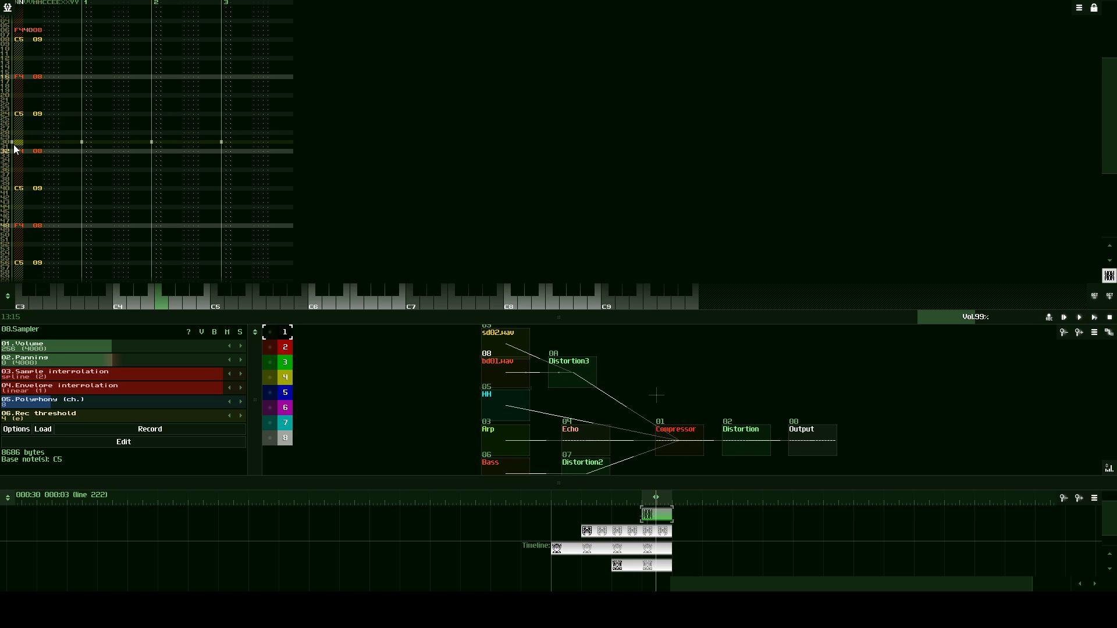
pyautogui.click(157, 301)
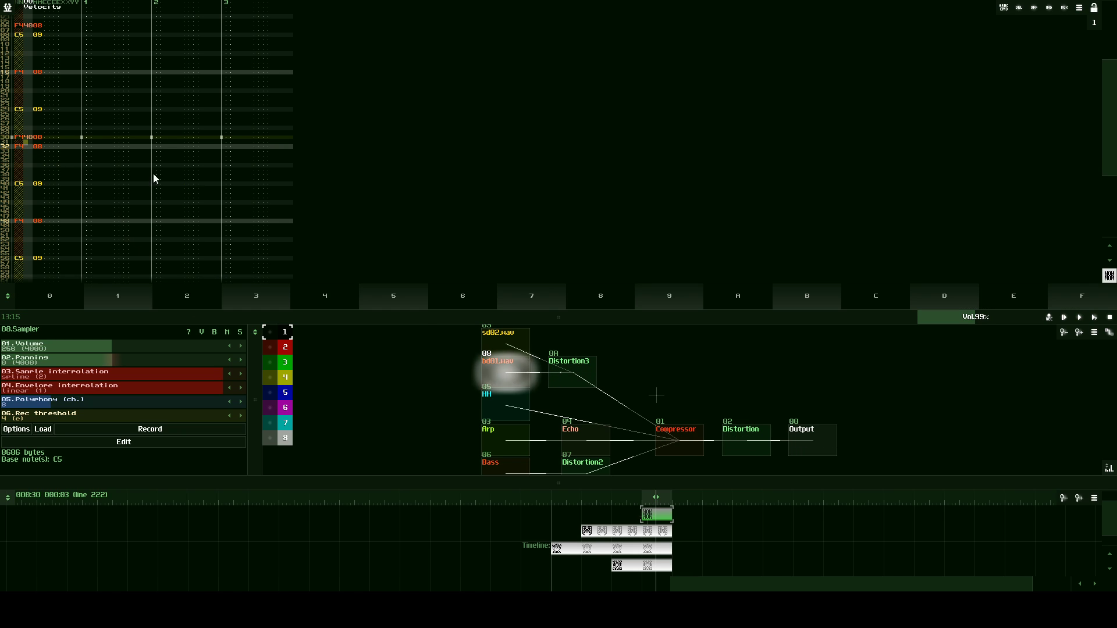
pyautogui.click(1095, 318)
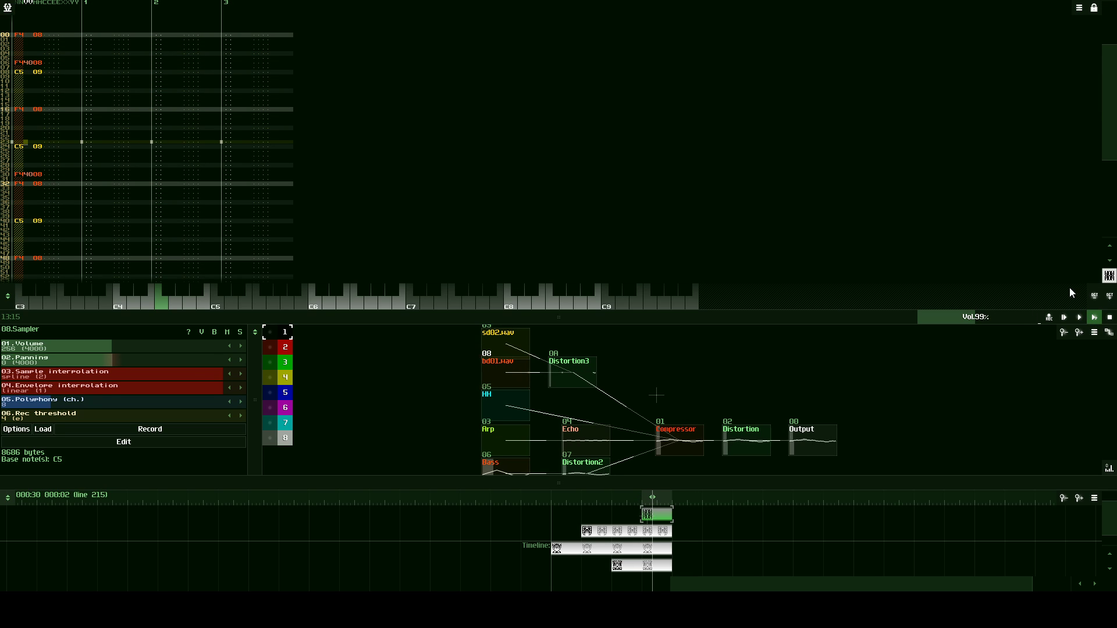
pyautogui.click(1109, 318)
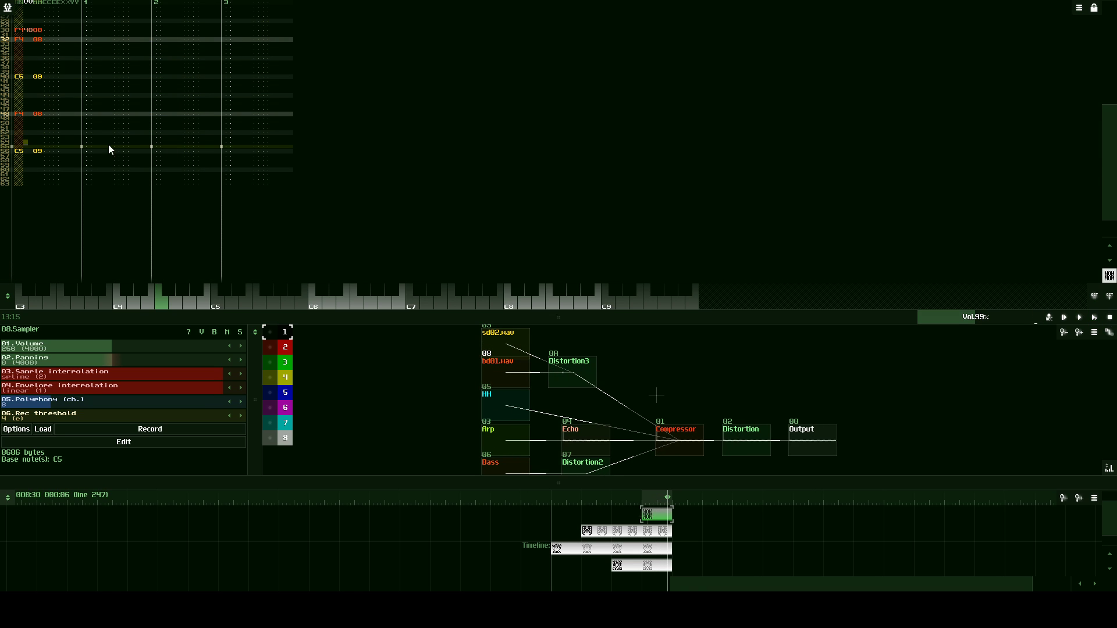
# - Shift the last snare note from line 56 to 58 and enter a bd01.wav kick F4 with velocity 40 on line 56
pyautogui.click(16, 151)
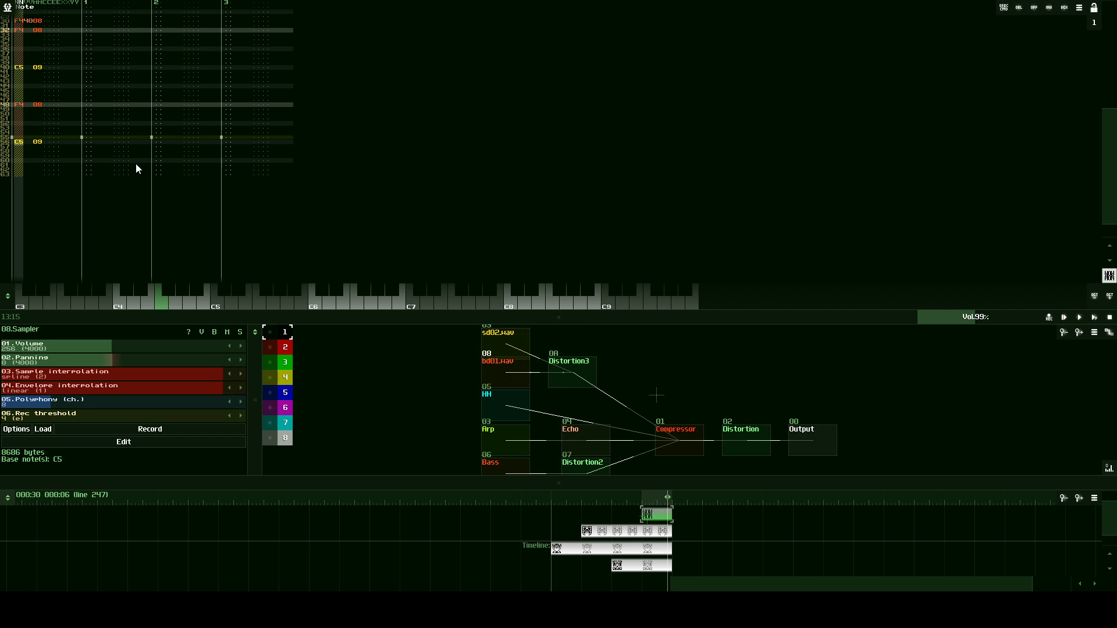
pyautogui.hotkey('shift', 'Down')
pyautogui.hotkey('shift', 'Down')
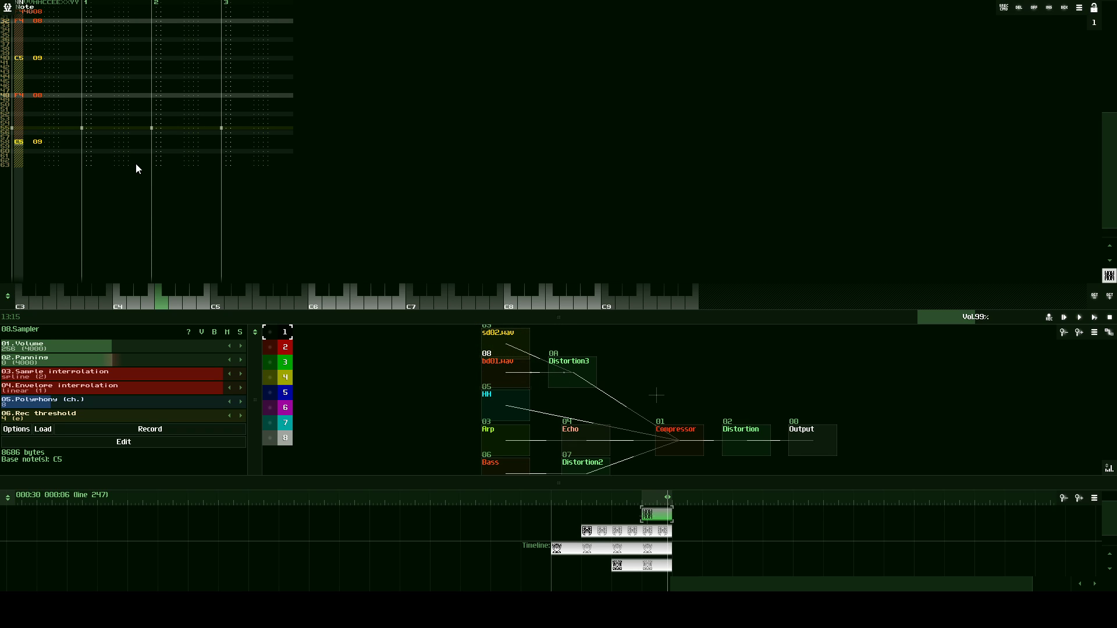
pyautogui.press('Up')
pyautogui.press('Up')
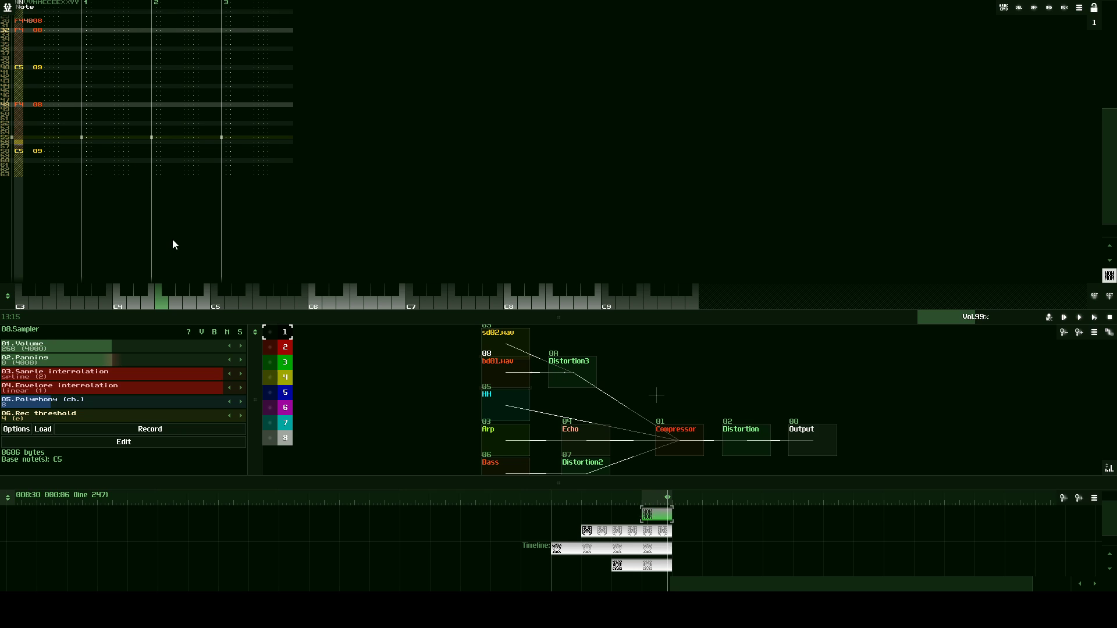
pyautogui.click(161, 304)
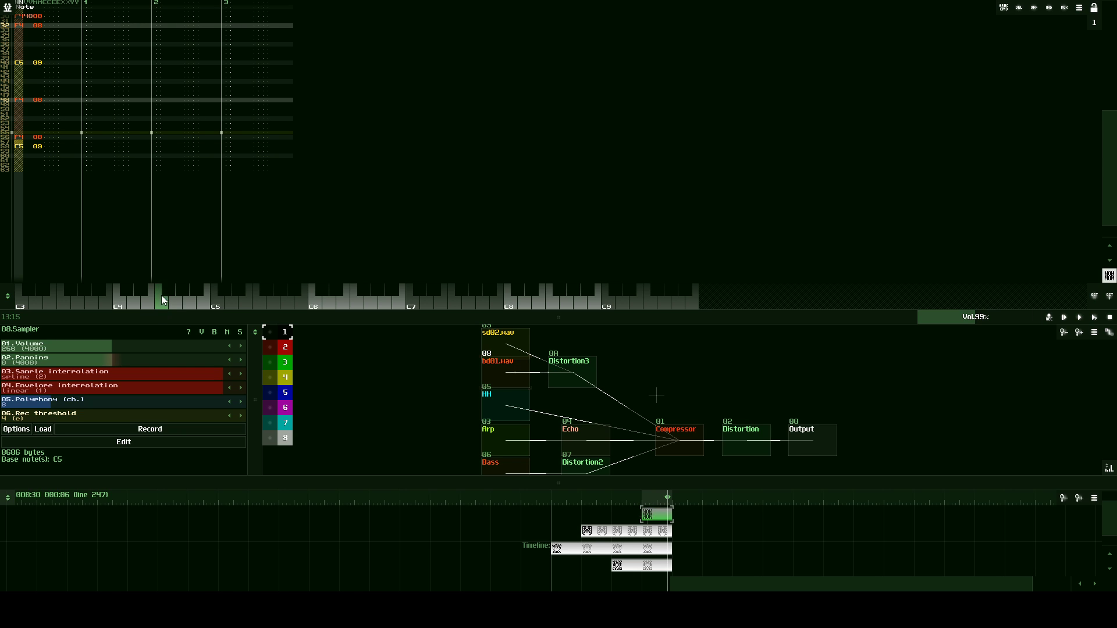
pyautogui.click(27, 145)
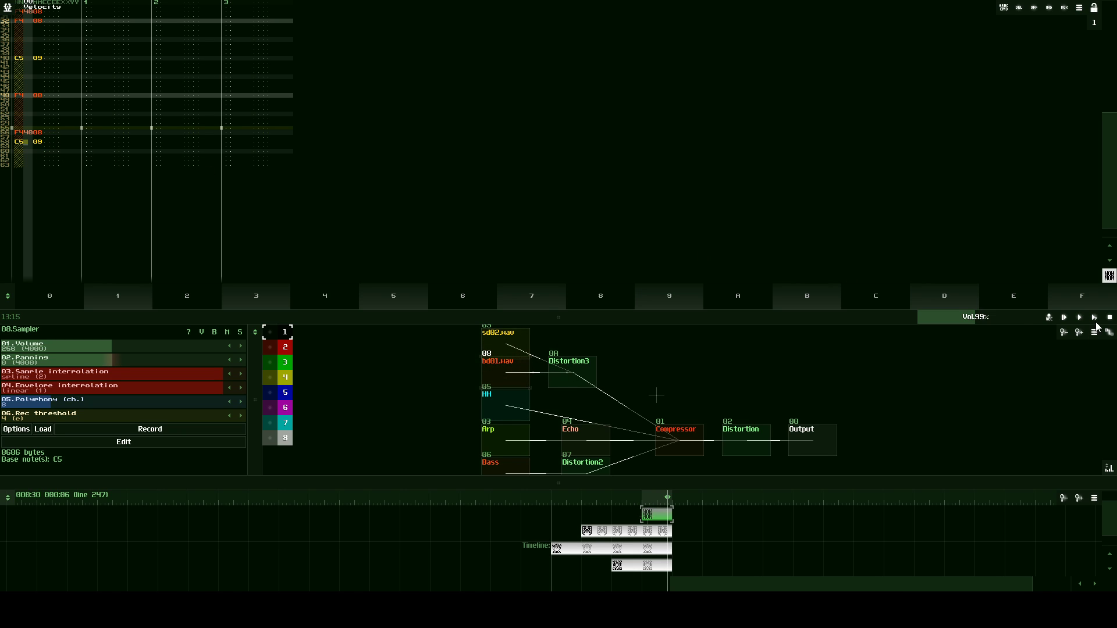
# - Review the kick and snare notes throughout the drum pattern, play the last section and stop playback
pyautogui.press('Up')
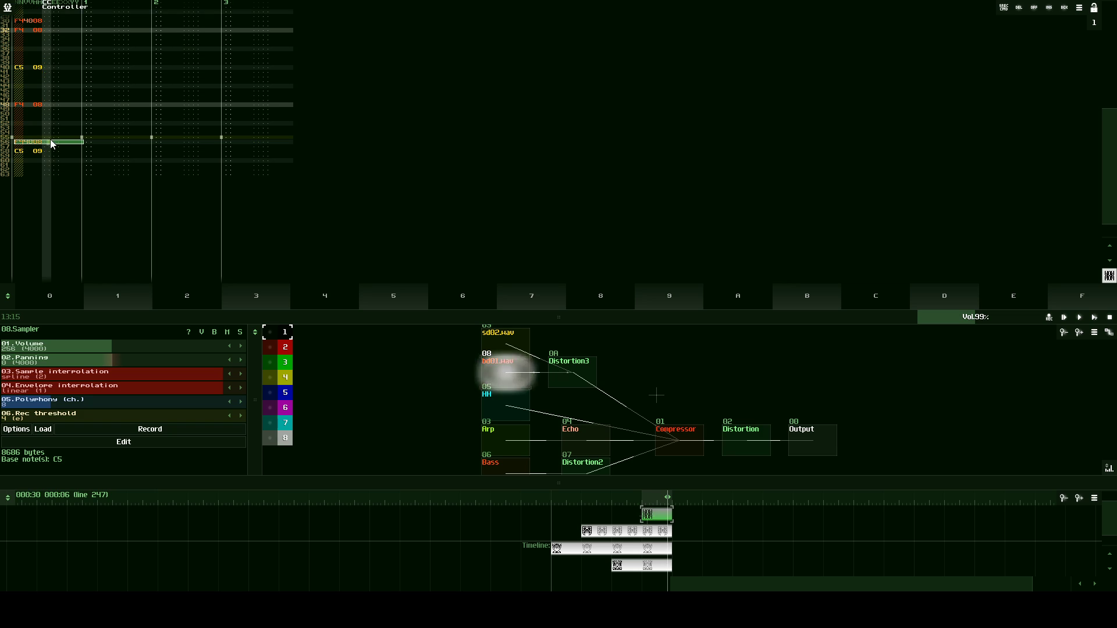
pyautogui.scroll(3, 17, 141)
pyautogui.click(35, 170)
pyautogui.scroll(1, 22, 86)
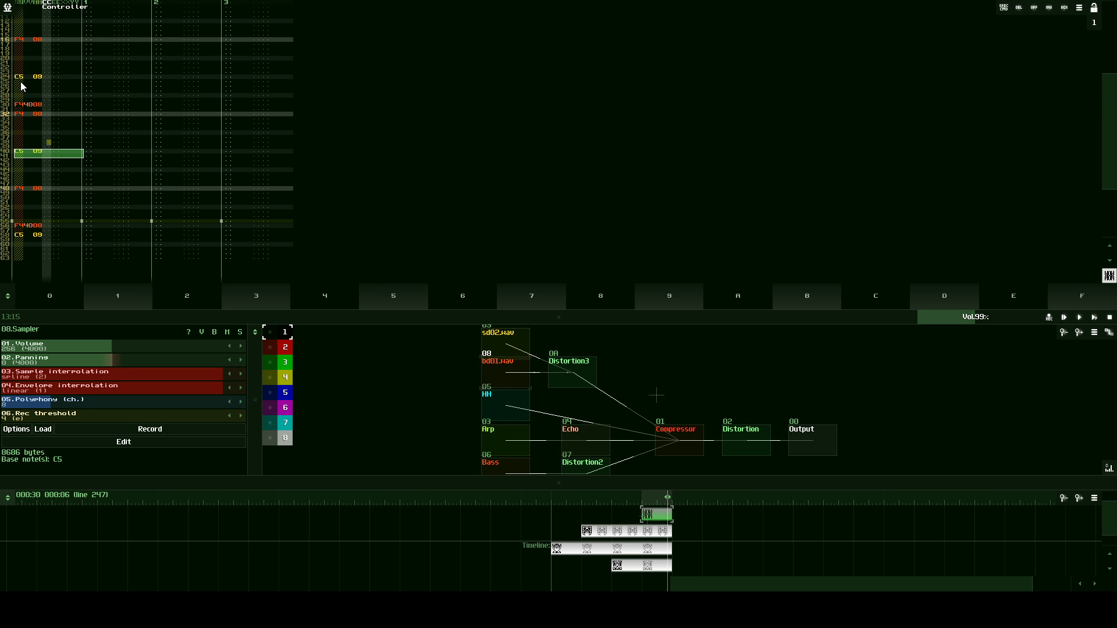
pyautogui.scroll(3, 51, 85)
pyautogui.scroll(-2, 47, 228)
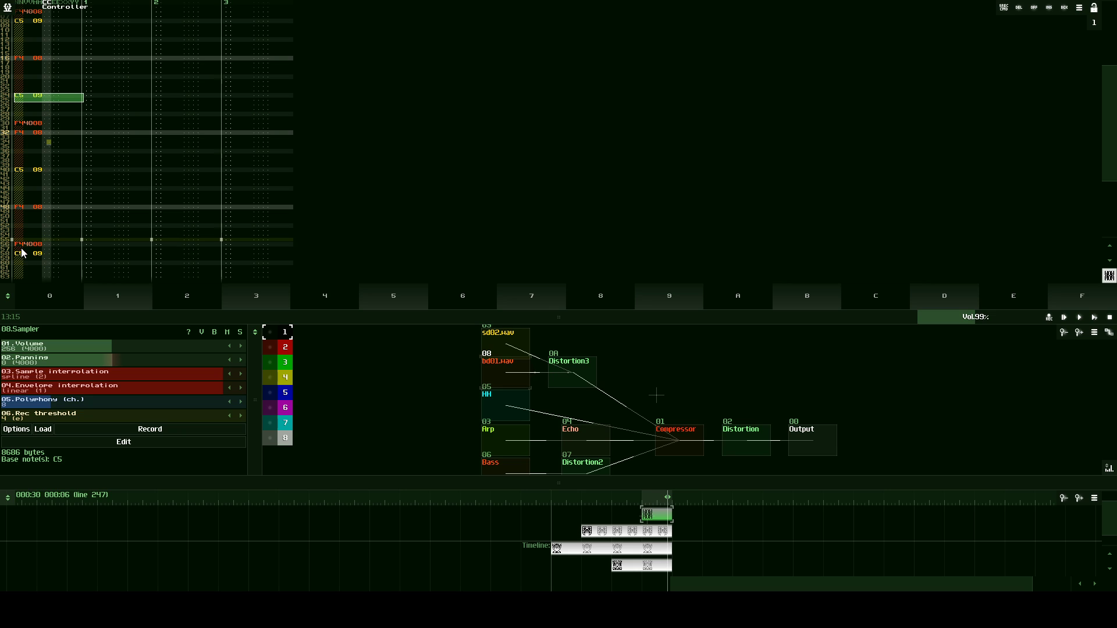
pyautogui.scroll(-1, 33, 252)
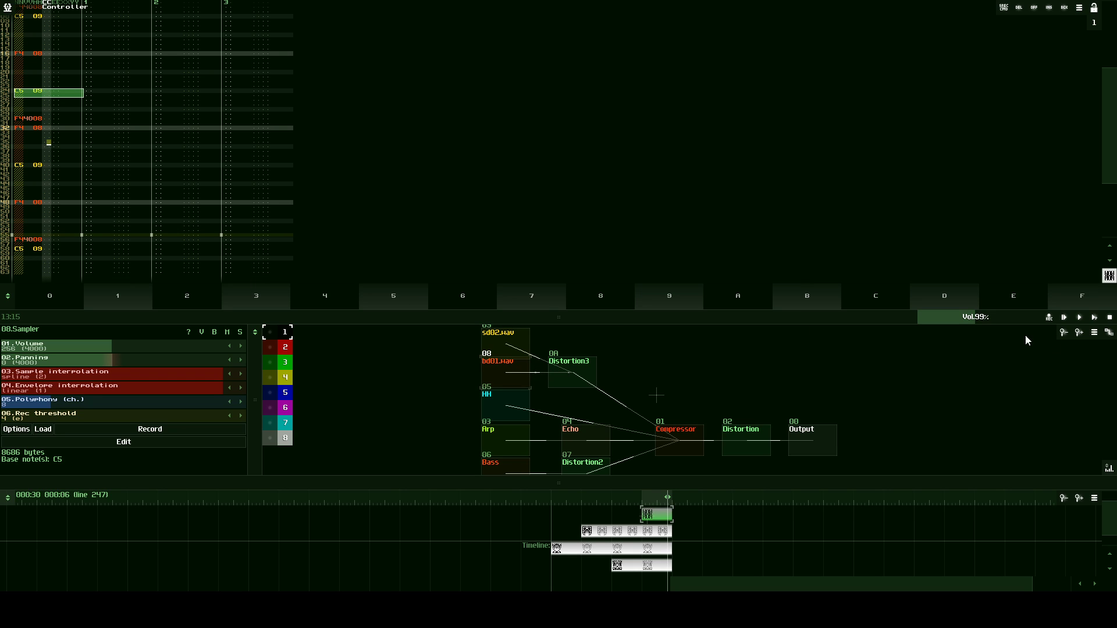
pyautogui.click(1095, 319)
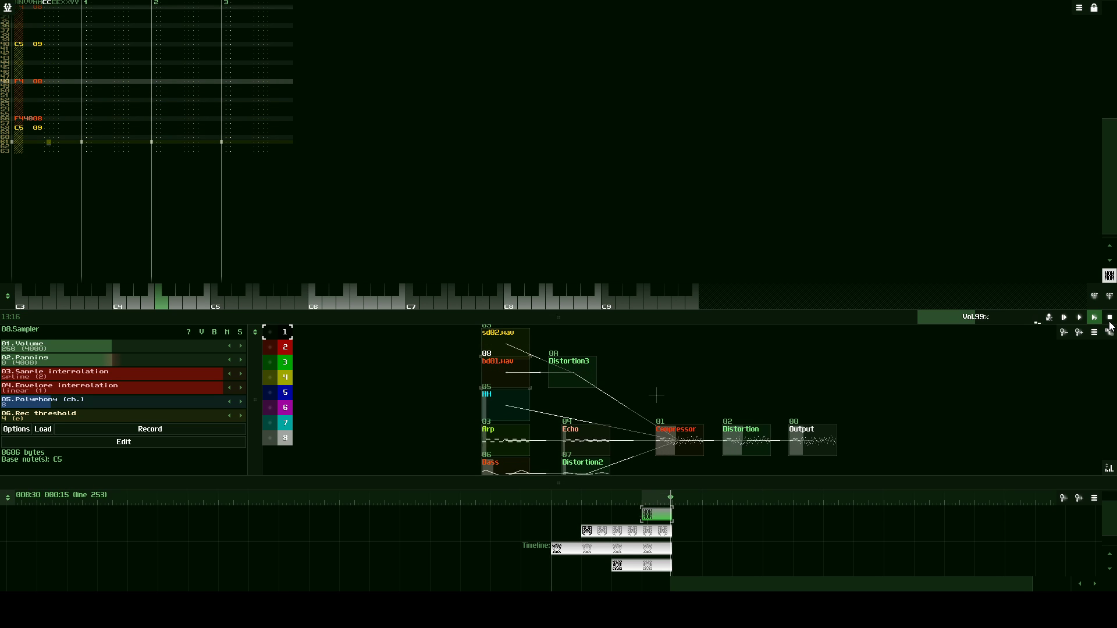
pyautogui.click(1110, 319)
# - Enlarge the timeline over the module view and play the whole track from the beginning
pyautogui.moveTo(747, 482); pyautogui.dragTo(762, 283)
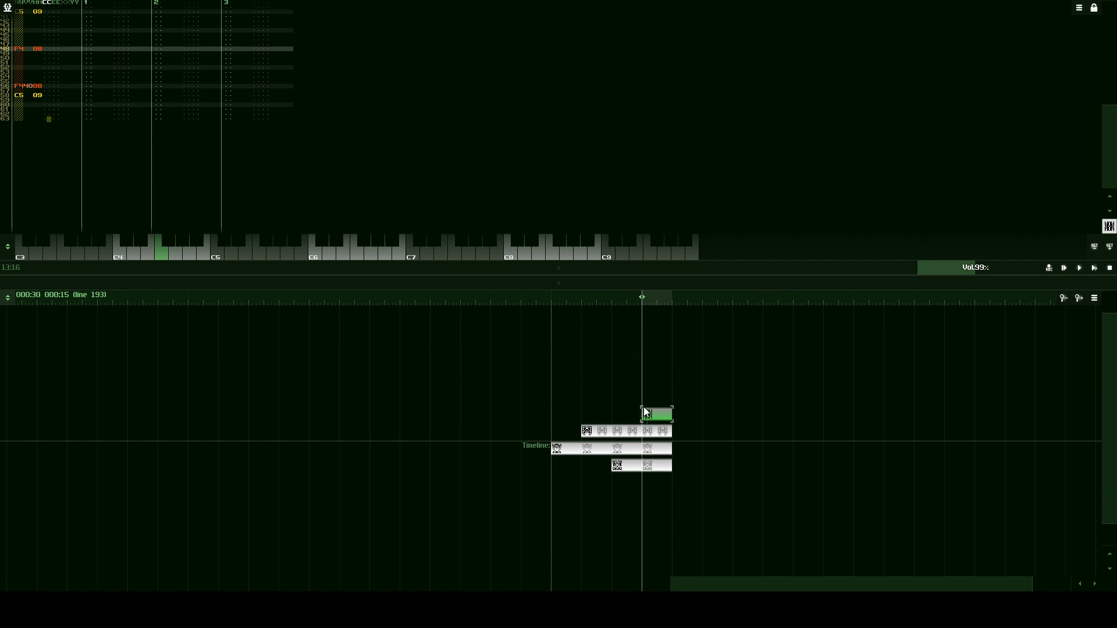
pyautogui.moveTo(639, 388); pyautogui.dragTo(714, 469)
pyautogui.moveTo(746, 588); pyautogui.dragTo(767, 570)
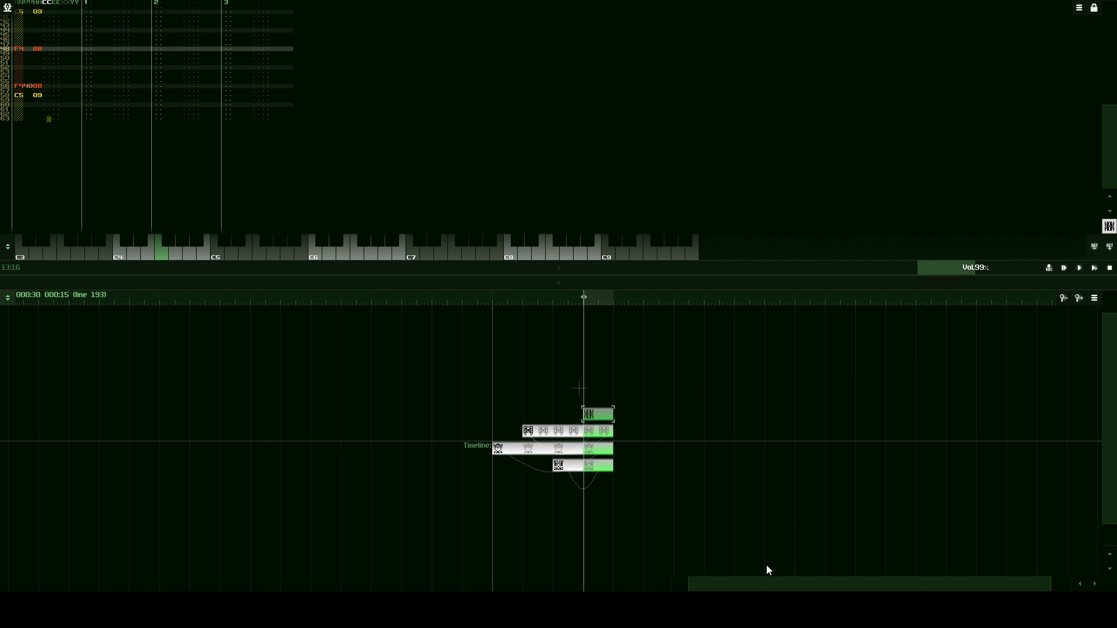
pyautogui.click(1061, 268)
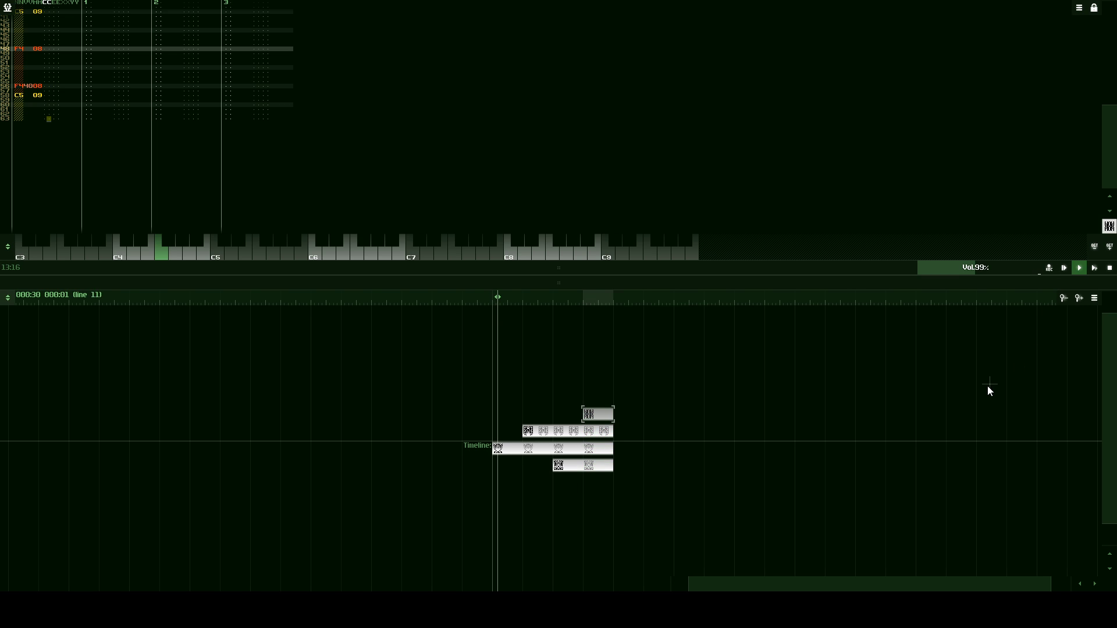
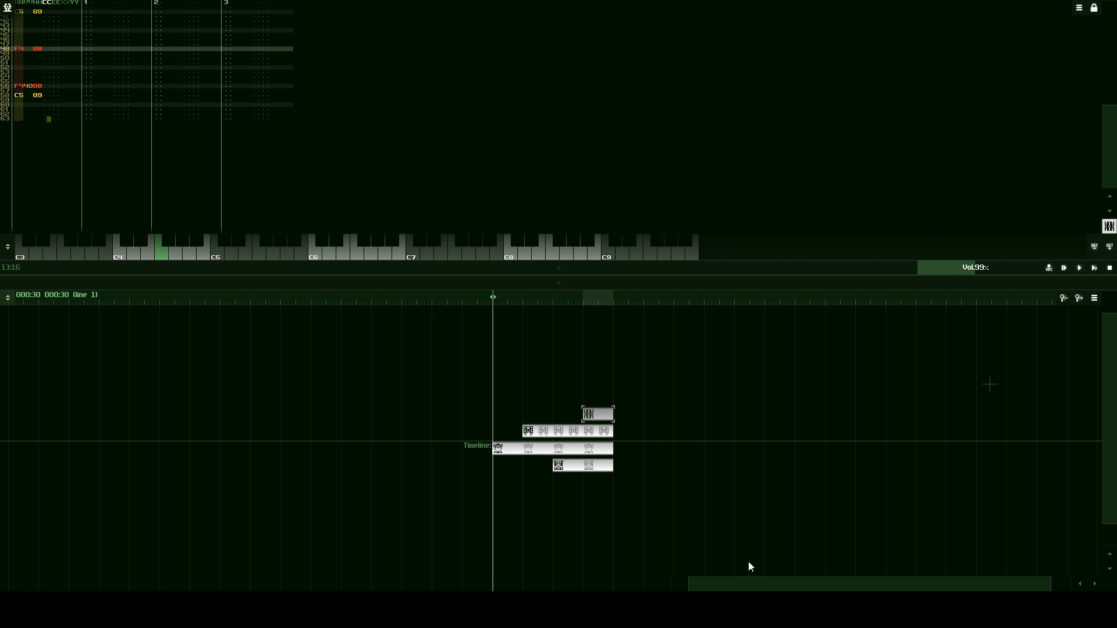
pyautogui.moveTo(752, 583); pyautogui.dragTo(776, 583)
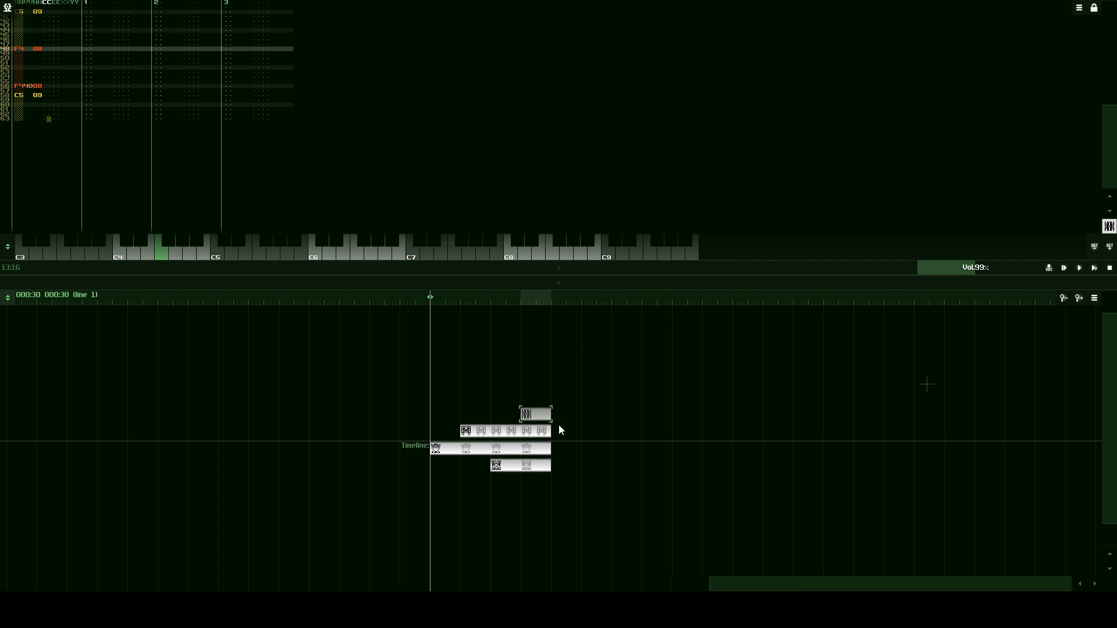
# - Duplicate the last column of four stacked timeline patterns four times in a row, then select all the copies
pyautogui.moveTo(518, 375); pyautogui.dragTo(598, 515)
pyautogui.hotkey('ctrl', 'd')
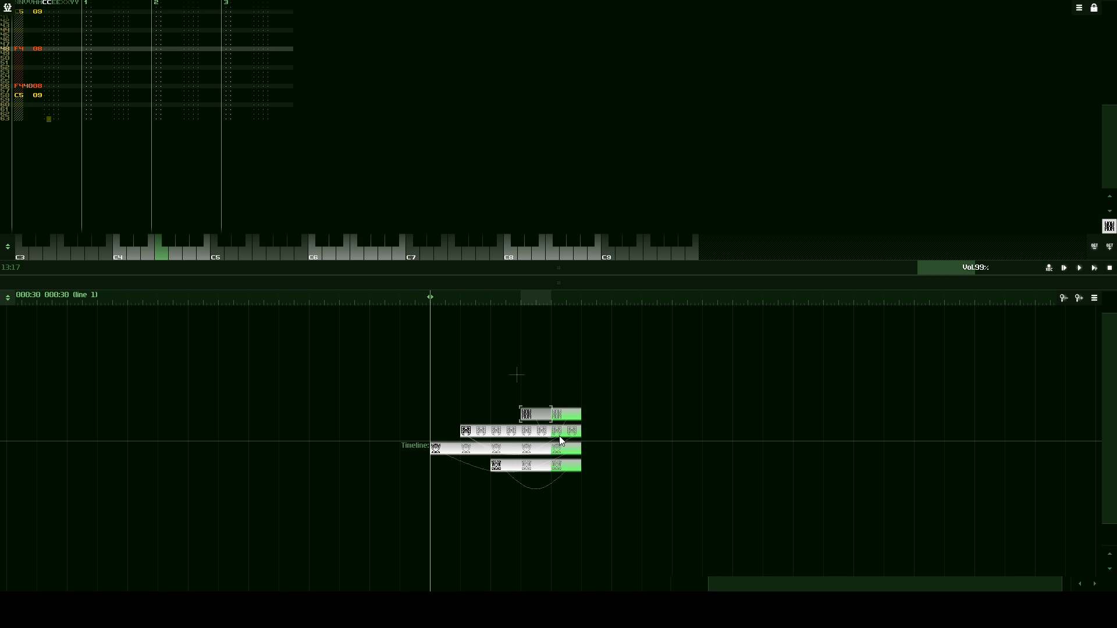
pyautogui.hotkey('ctrl', 'd')
pyautogui.hotkey('ctrl', 'd')
pyautogui.hotkey('ctrl', 'd')
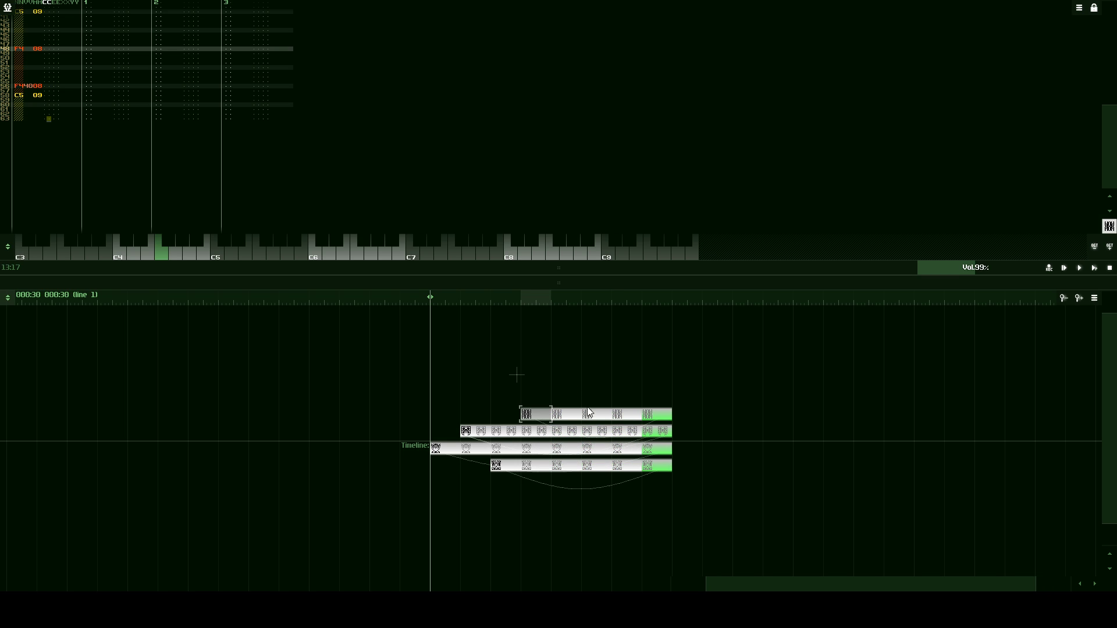
pyautogui.moveTo(551, 365); pyautogui.dragTo(735, 518)
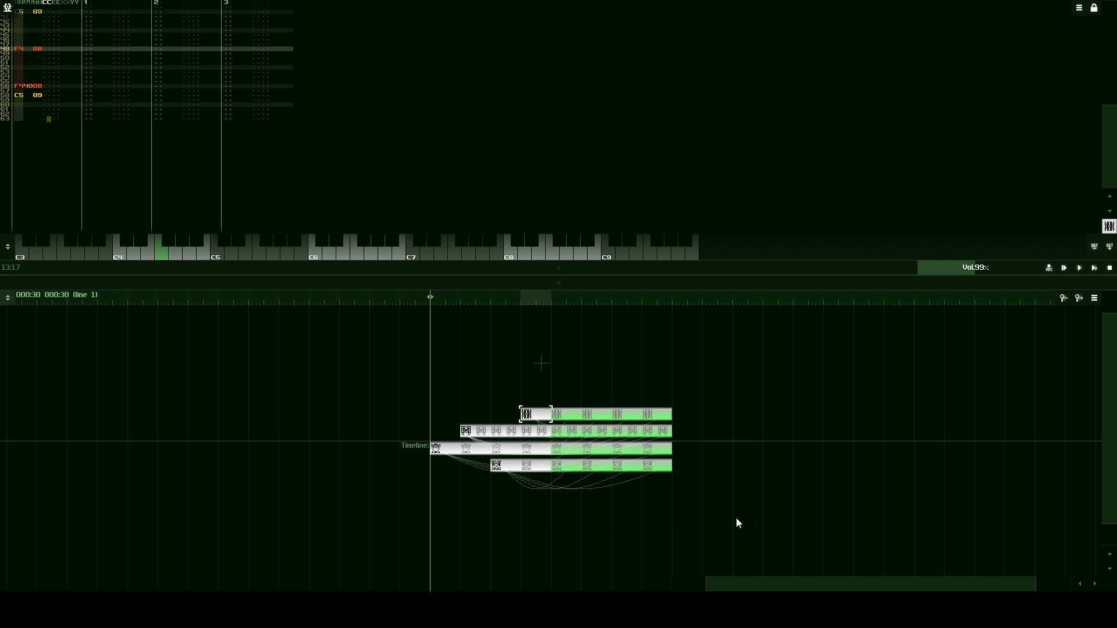
# - Create a new pattern above the first copied column, set it to 128 lines and name it A
pyautogui.doubleClick(562, 392)
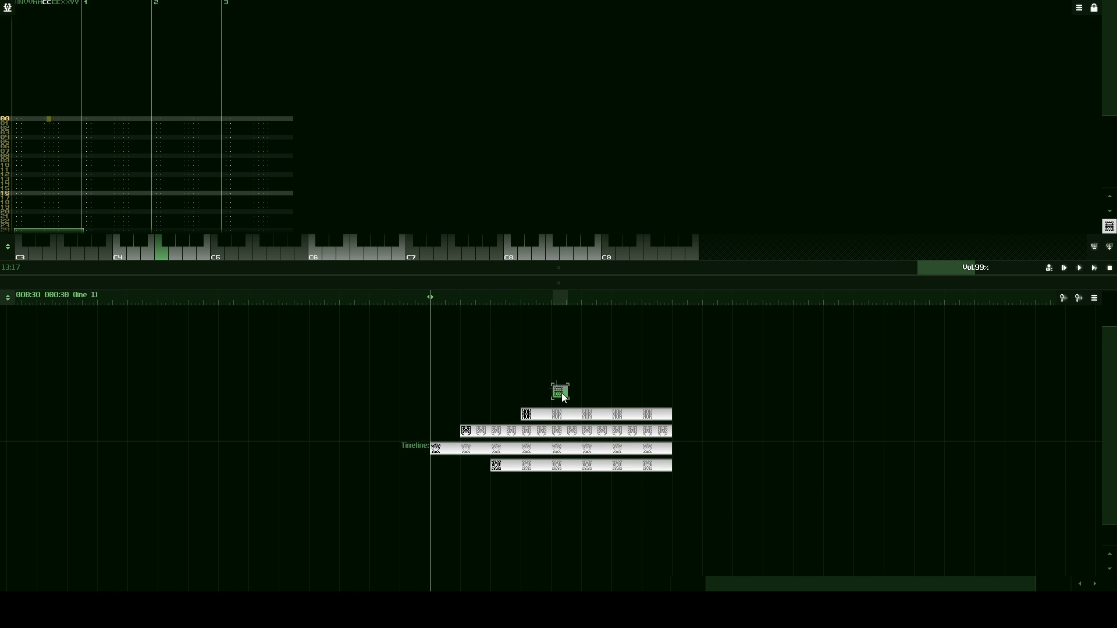
pyautogui.click(562, 393)
pyautogui.click(539, 315)
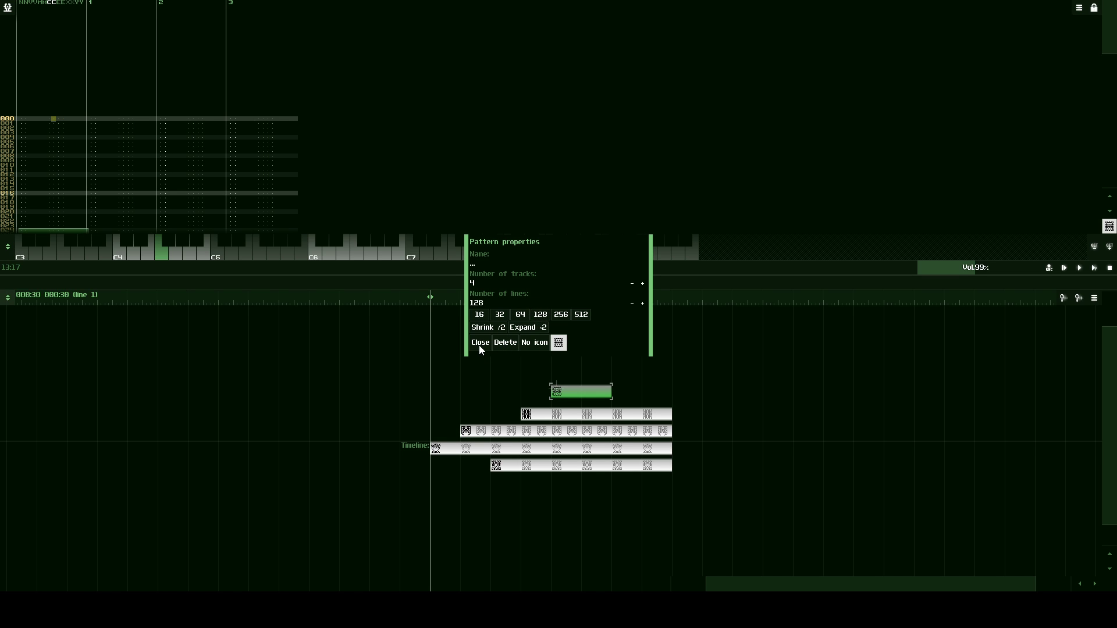
pyautogui.click(505, 265)
pyautogui.write('A')
pyautogui.click(480, 343)
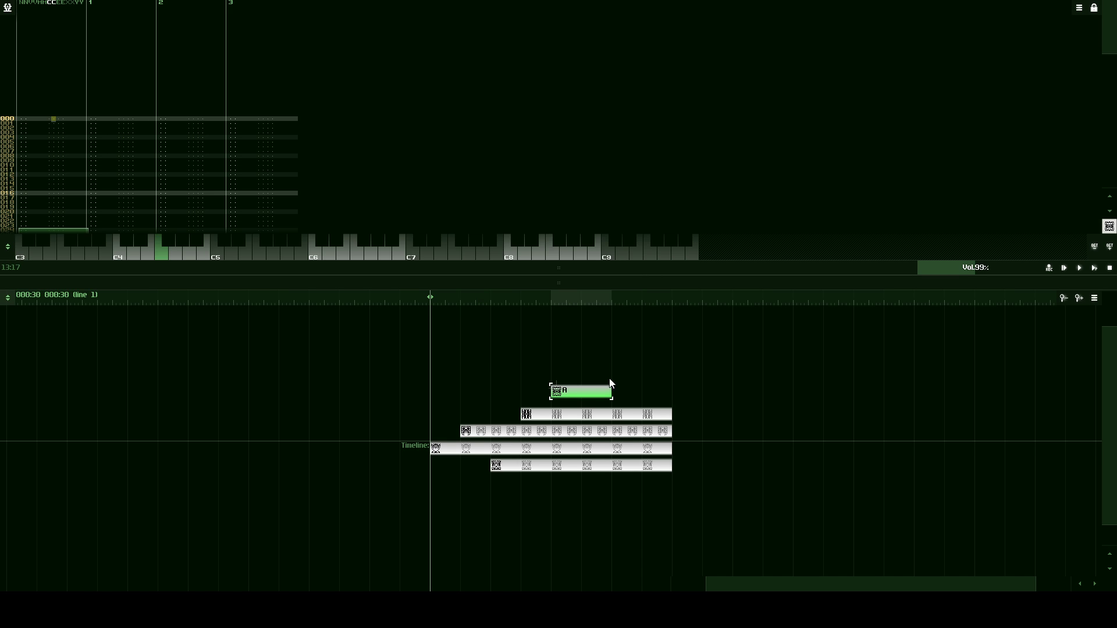
# - Add another 128-line pattern directly after pattern A and name it B
pyautogui.moveTo(611, 399); pyautogui.dragTo(647, 397)
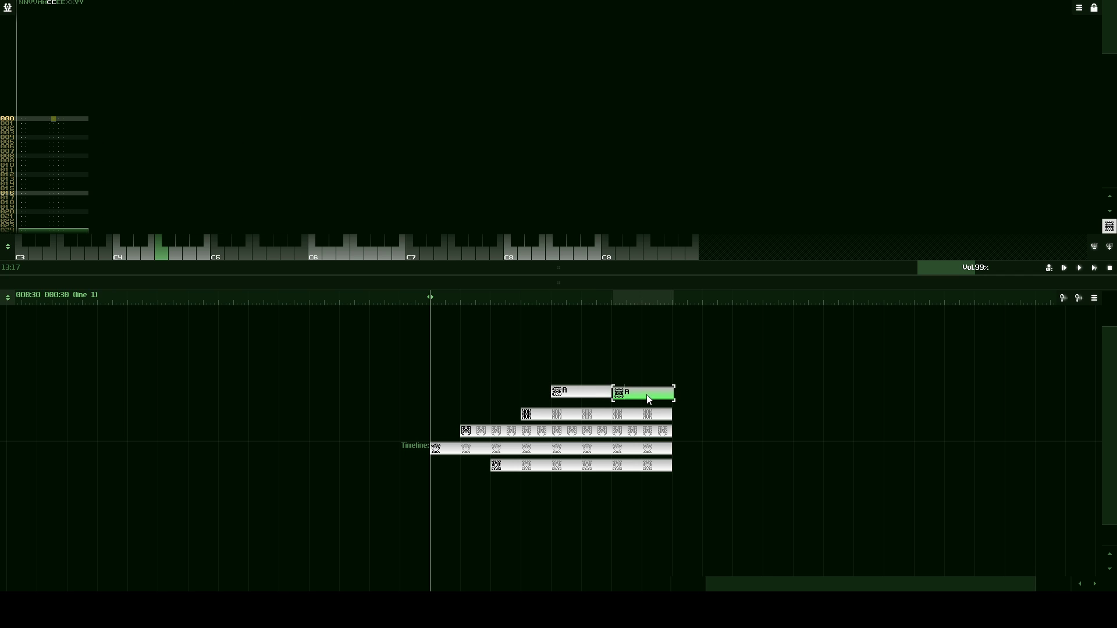
pyautogui.click(647, 396)
pyautogui.click(510, 268)
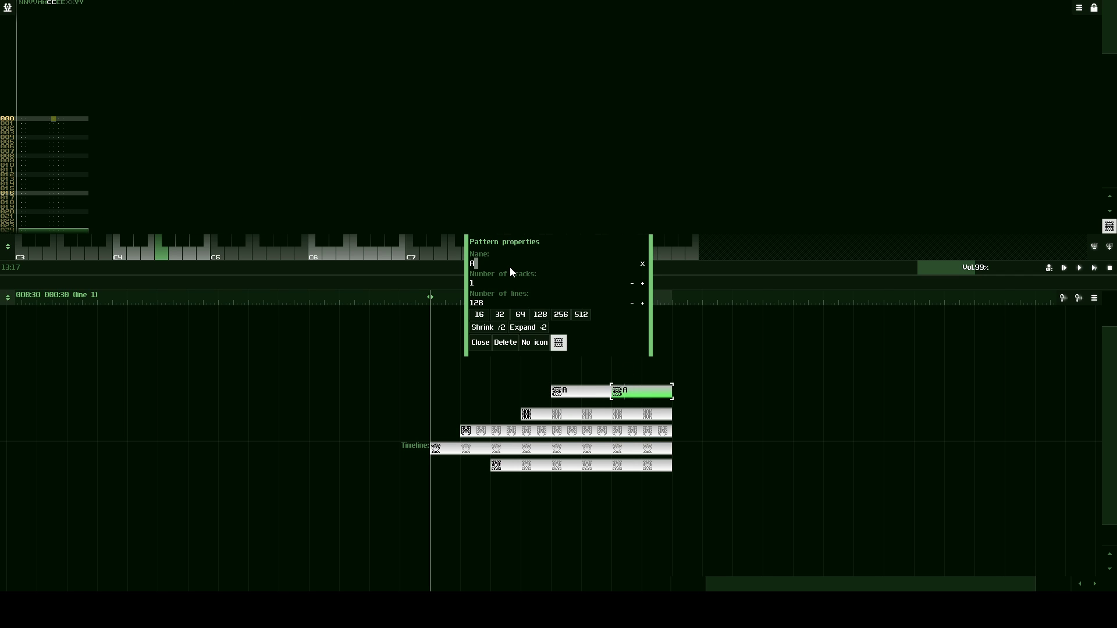
pyautogui.write('B')
pyautogui.click(483, 343)
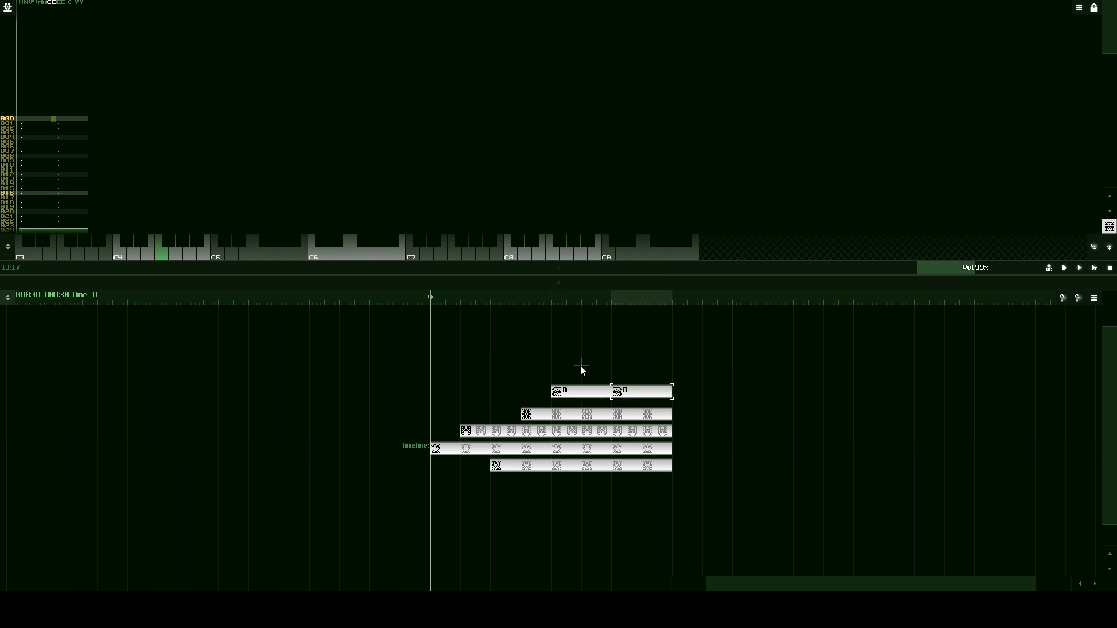
# - Select pattern A and enlarge the module view between the pattern editor and the timeline
pyautogui.click(597, 395)
pyautogui.click(633, 389)
pyautogui.click(577, 396)
pyautogui.moveTo(411, 268); pyautogui.dragTo(582, 167)
pyautogui.moveTo(795, 281); pyautogui.dragTo(798, 173)
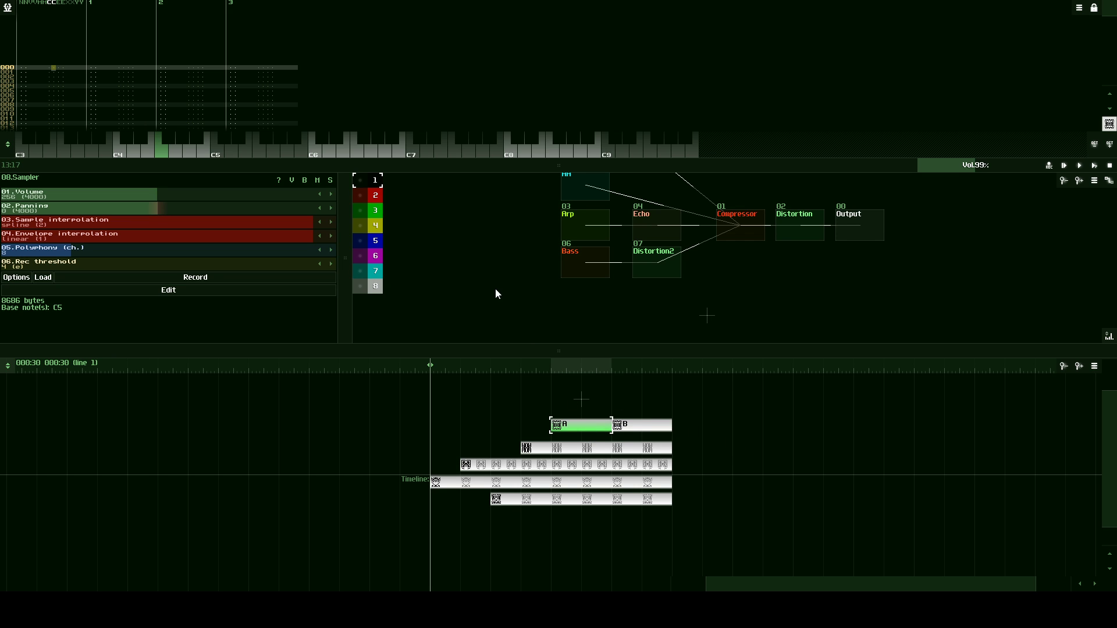
pyautogui.moveTo(549, 171); pyautogui.dragTo(549, 269)
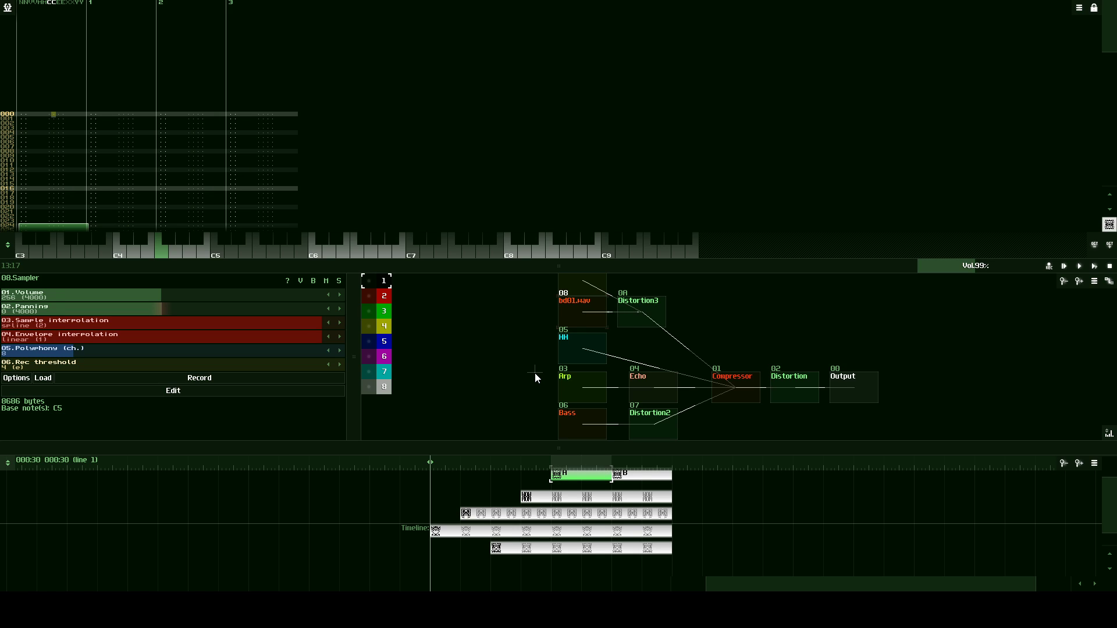
pyautogui.hotkey('ctrl', 'm')
pyautogui.moveTo(530, 286); pyautogui.dragTo(558, 296)
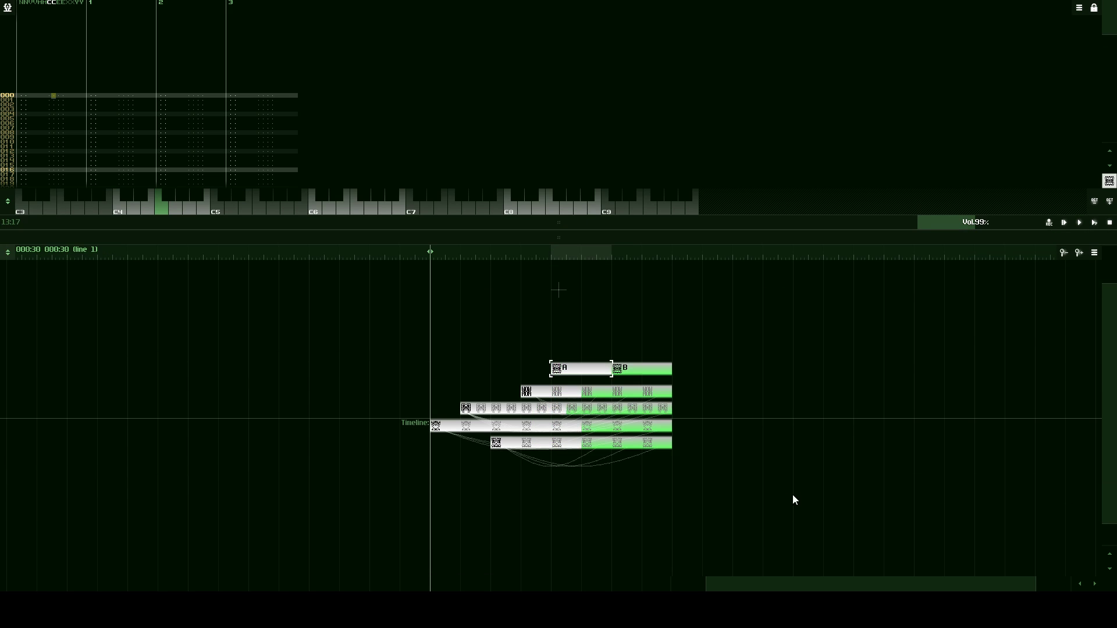
pyautogui.moveTo(795, 500); pyautogui.dragTo(496, 416)
pyautogui.moveTo(593, 234); pyautogui.dragTo(578, 472)
pyautogui.moveTo(743, 393); pyautogui.dragTo(736, 353)
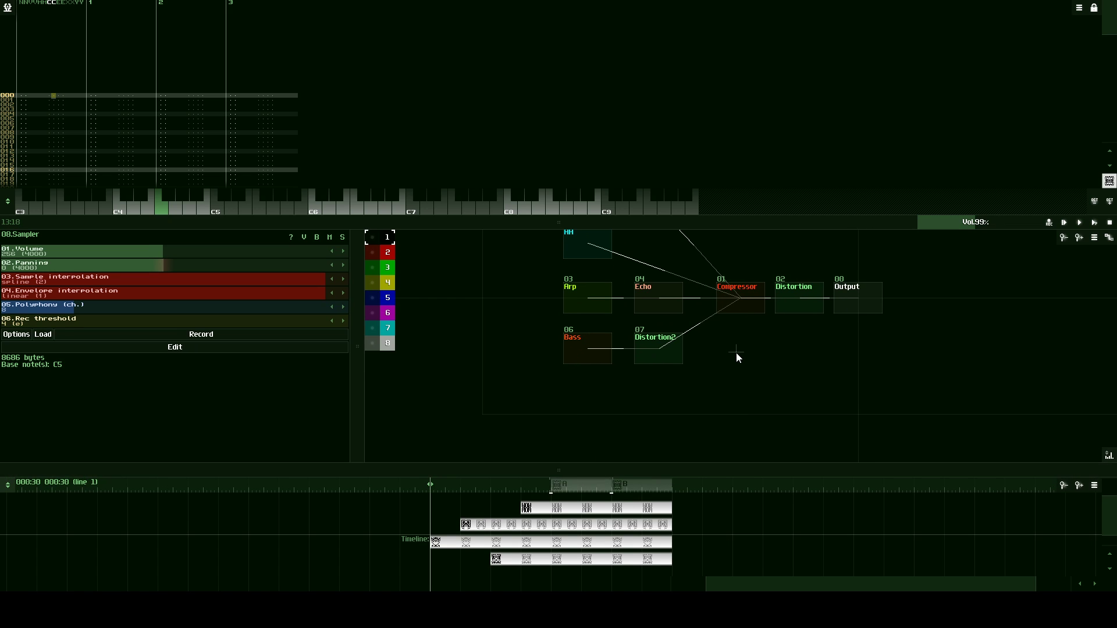
# - Add an Analog generator module below Distortion2 with a square waveform and a duty cycle of 128
pyautogui.doubleClick(679, 407)
pyautogui.click(500, 136)
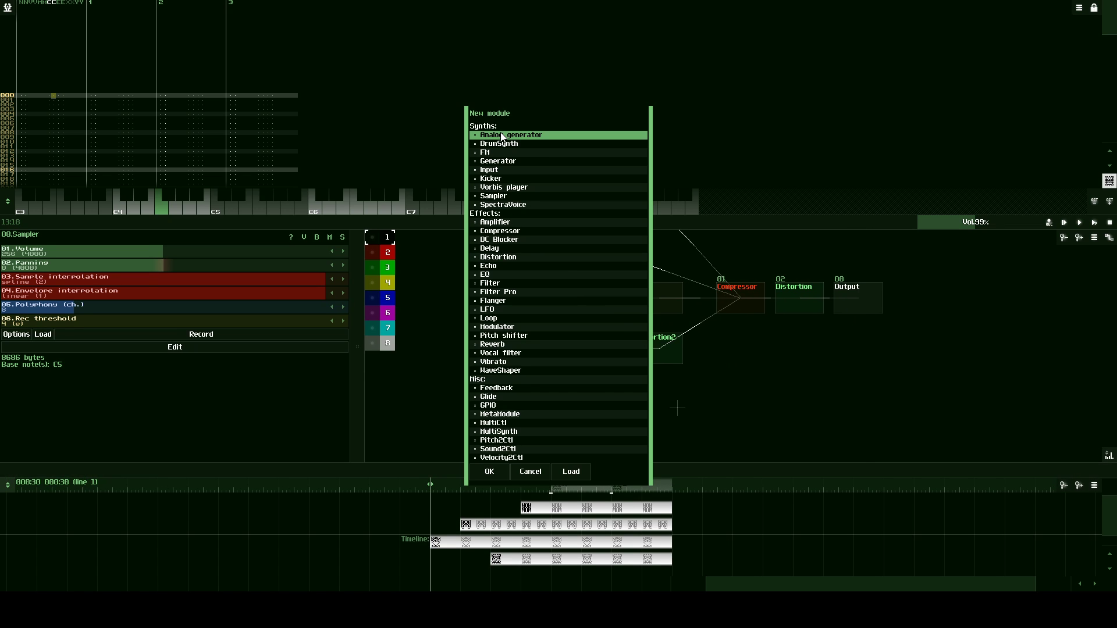
pyautogui.click(488, 473)
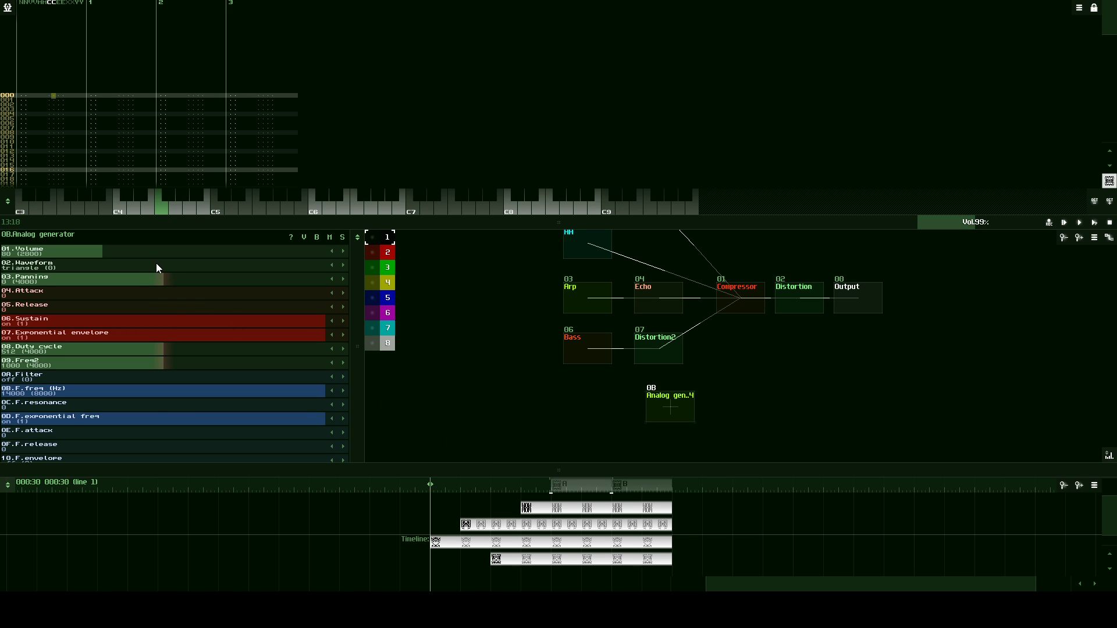
pyautogui.moveTo(155, 263); pyautogui.dragTo(212, 263)
pyautogui.moveTo(199, 354); pyautogui.dragTo(77, 358)
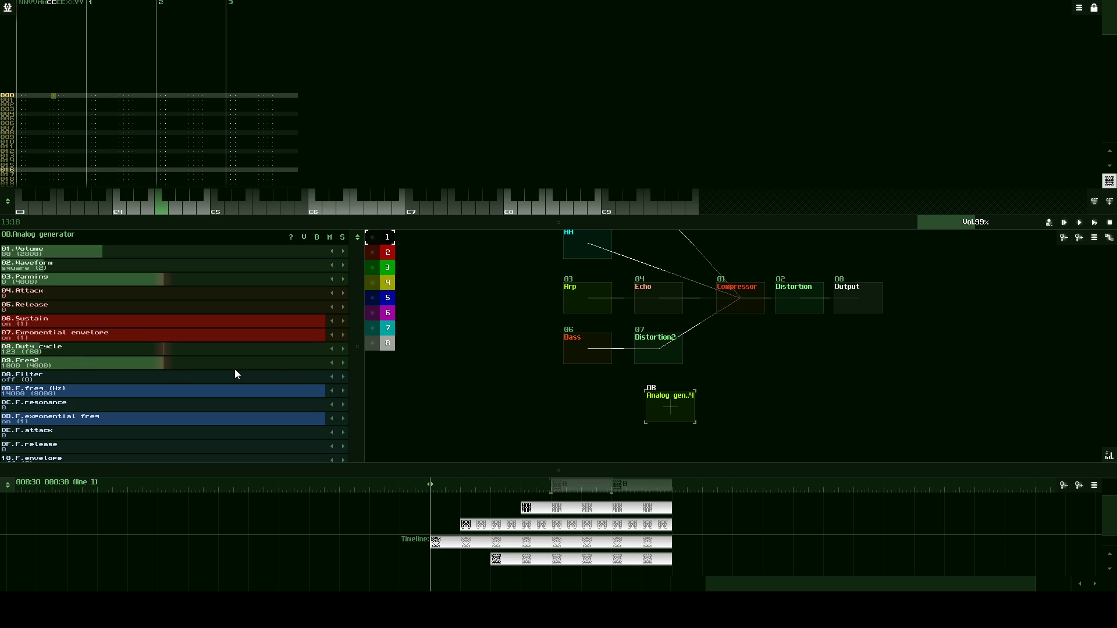
pyautogui.click(343, 350)
# - Connect the new Analog generator to the Compressor, set its duty cycle to 256 and audition it
pyautogui.moveTo(675, 405); pyautogui.dragTo(735, 300)
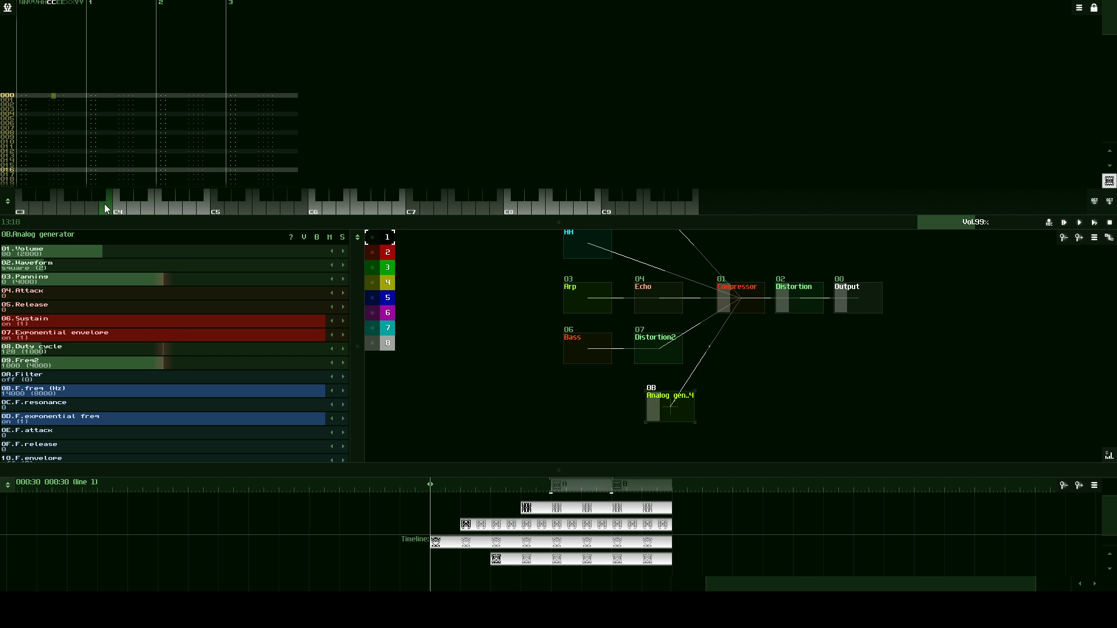
pyautogui.moveTo(124, 348); pyautogui.dragTo(164, 349)
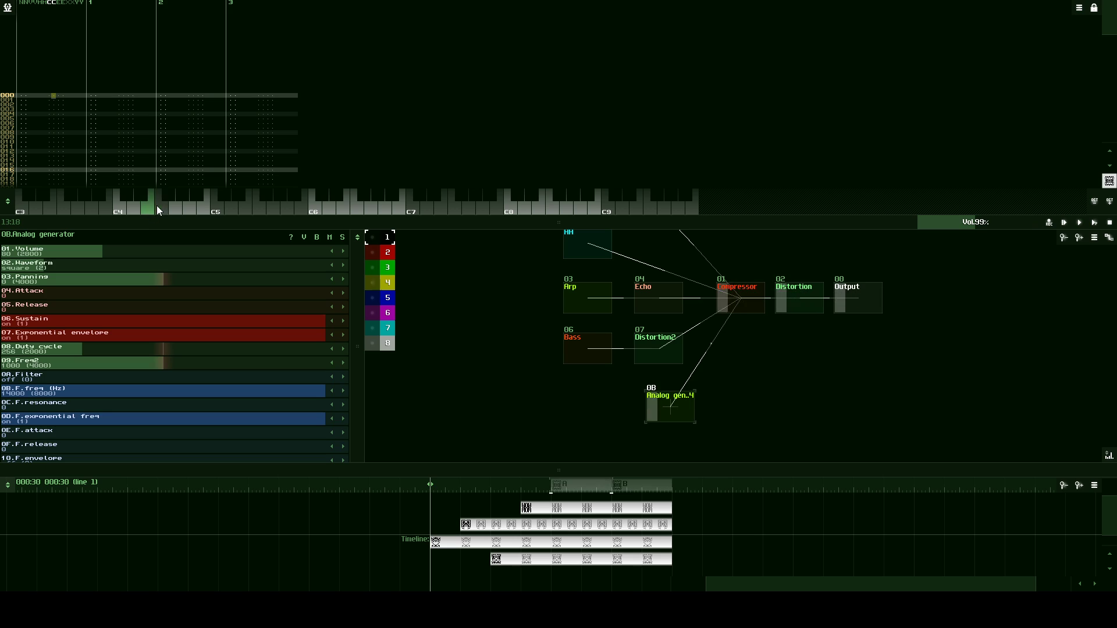
pyautogui.click(185, 207)
# - Align the Analog generator under Distortion2 and disconnect it from the Compressor
pyautogui.moveTo(669, 406); pyautogui.dragTo(657, 406)
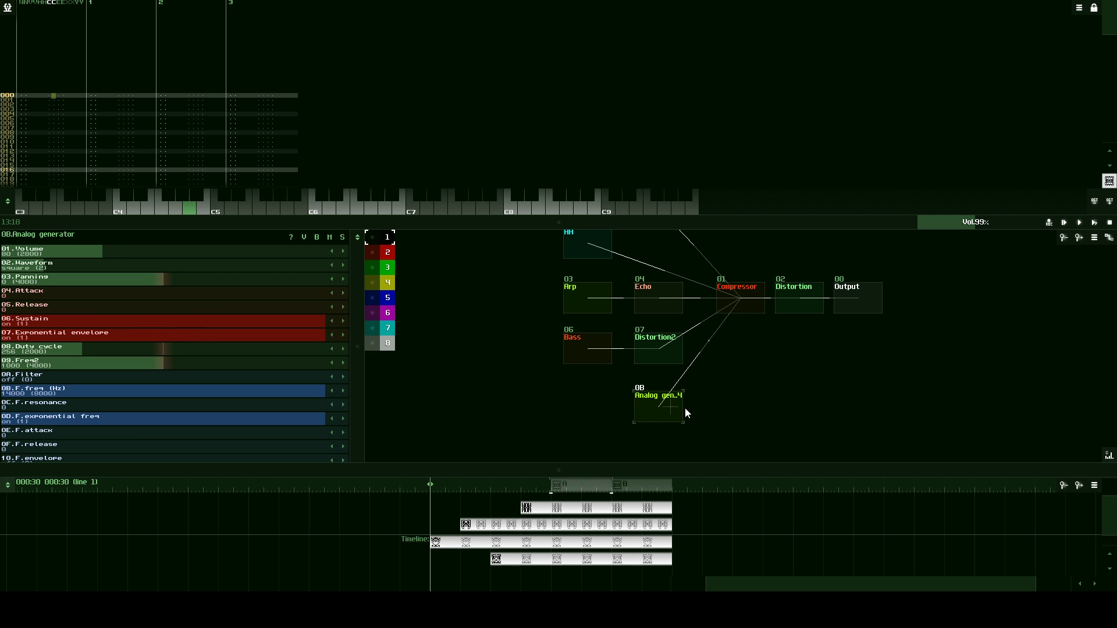
pyautogui.moveTo(666, 415); pyautogui.dragTo(734, 303)
# - Duplicate the Arp's Echo module beside the Analog generator and adjust the copy's levels, with Dry at 256
pyautogui.click(660, 293)
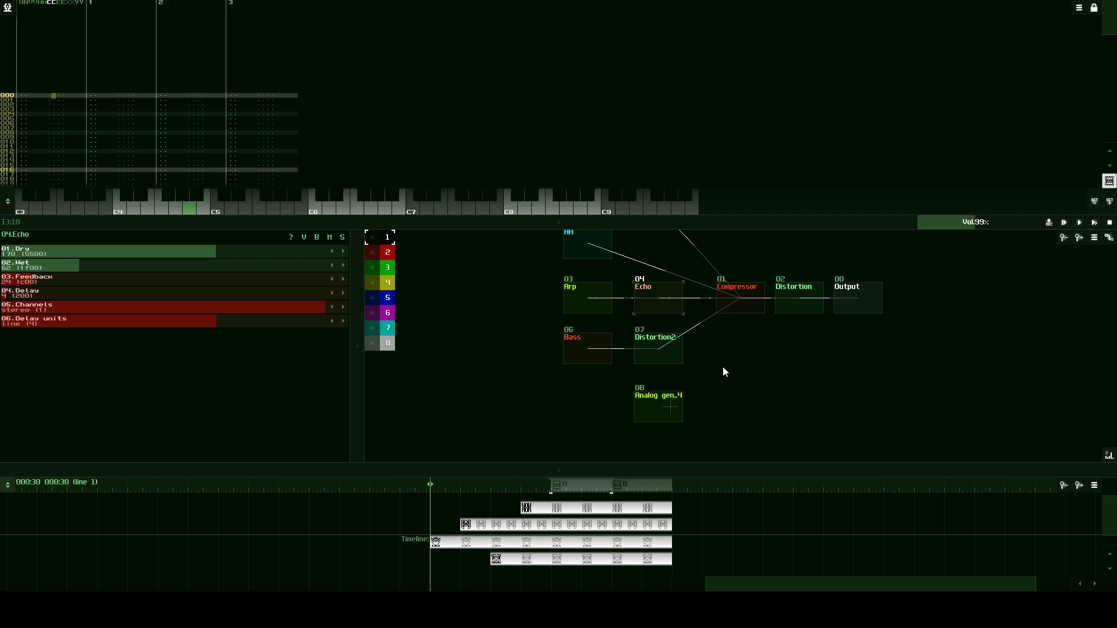
pyautogui.hotkey('ctrl', 'd')
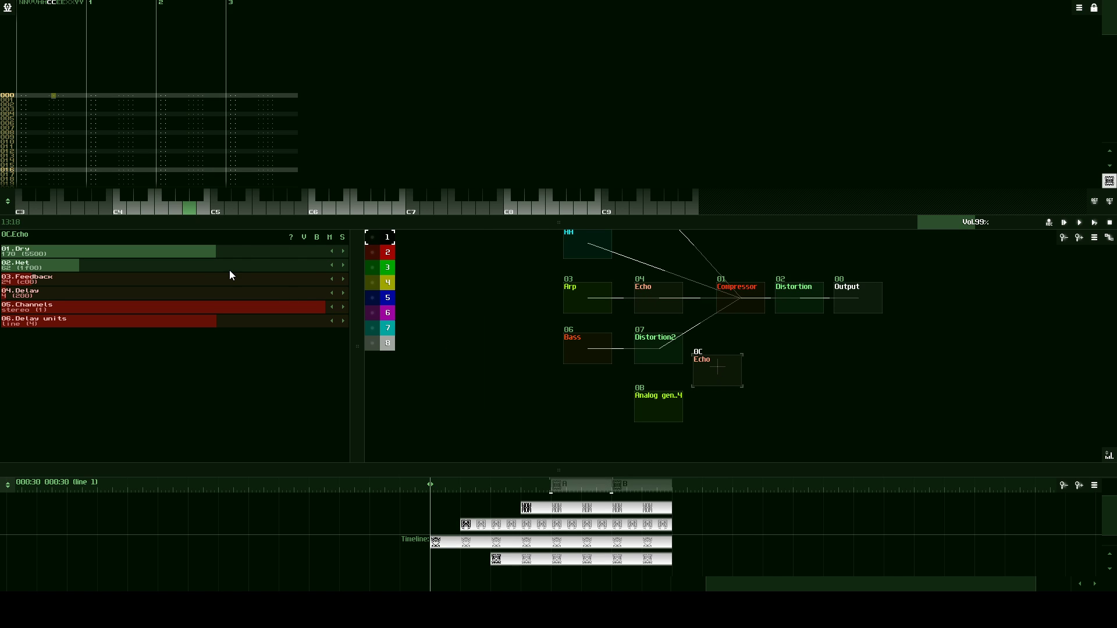
pyautogui.moveTo(167, 252); pyautogui.dragTo(309, 249)
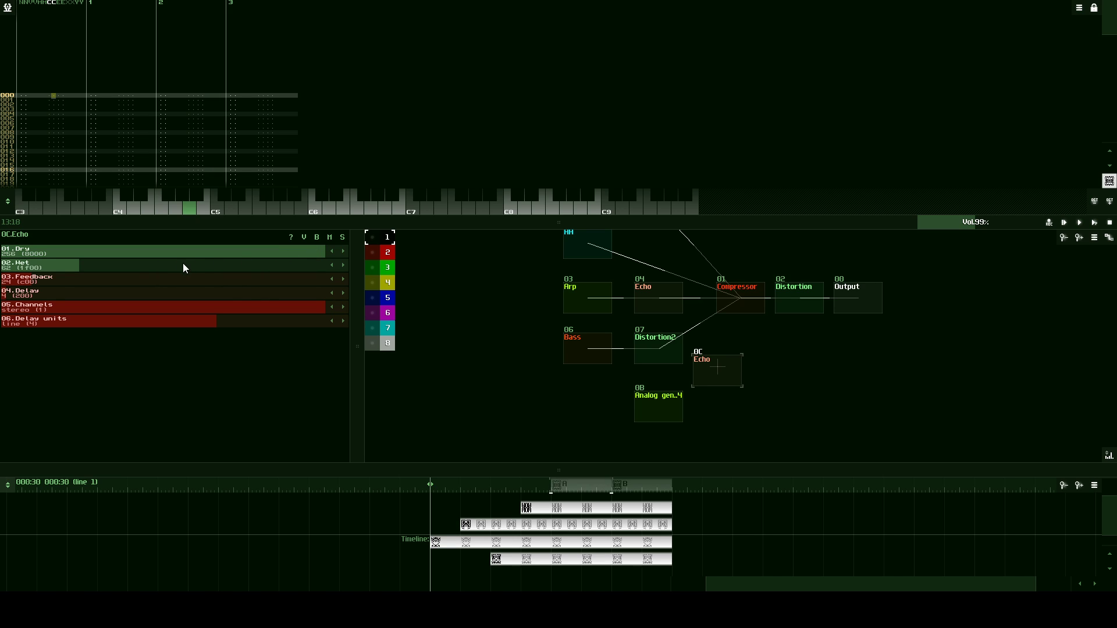
pyautogui.moveTo(182, 266); pyautogui.dragTo(365, 303)
# - Route the Analog generator through the copied Echo into the Compressor and set the generator's volume to 40
pyautogui.moveTo(660, 414); pyautogui.dragTo(718, 369)
pyautogui.moveTo(717, 370); pyautogui.dragTo(730, 348)
pyautogui.click(658, 407)
pyautogui.moveTo(239, 256); pyautogui.dragTo(118, 261)
# - Play several notes on the Analog generator to audition its sound through the echo
pyautogui.press('v')
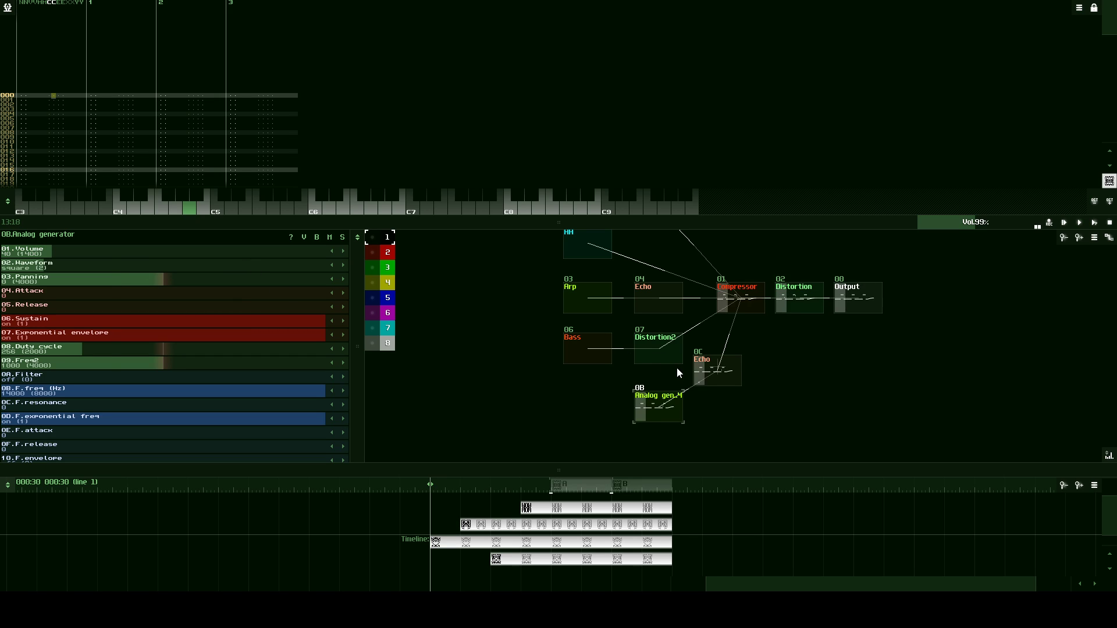
pyautogui.press('m')
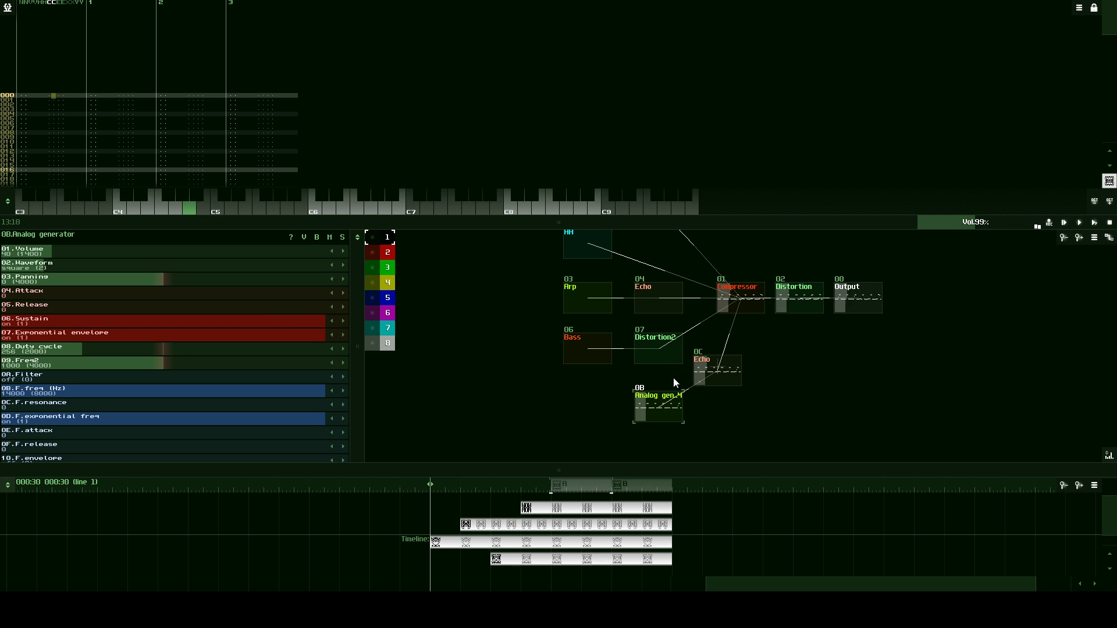
pyautogui.press('b')
pyautogui.press('n')
pyautogui.press('c')
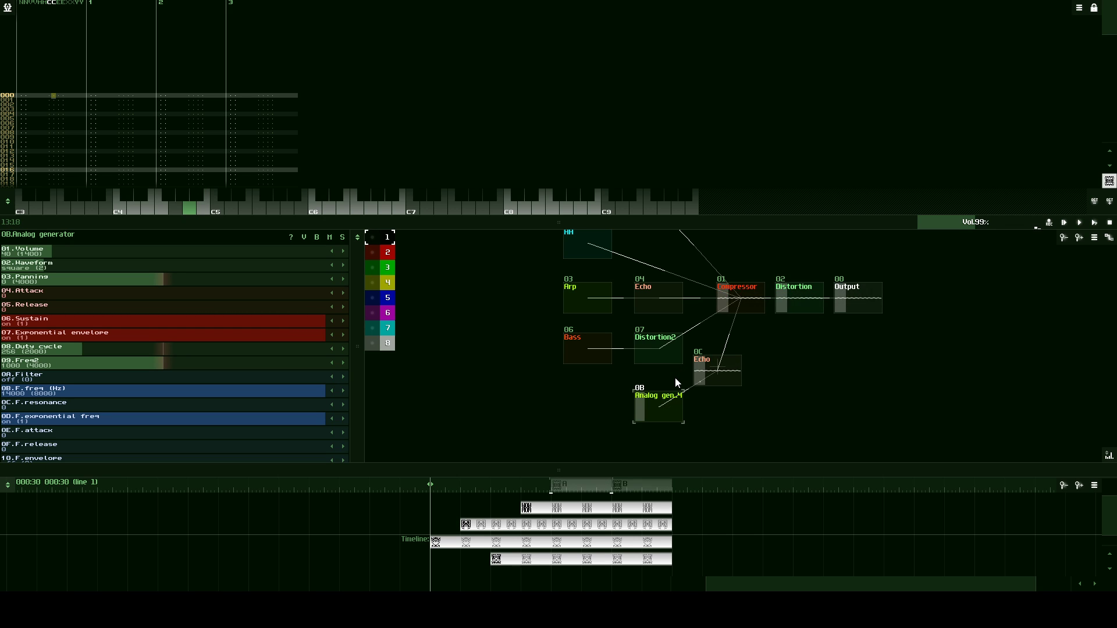
pyautogui.press('x')
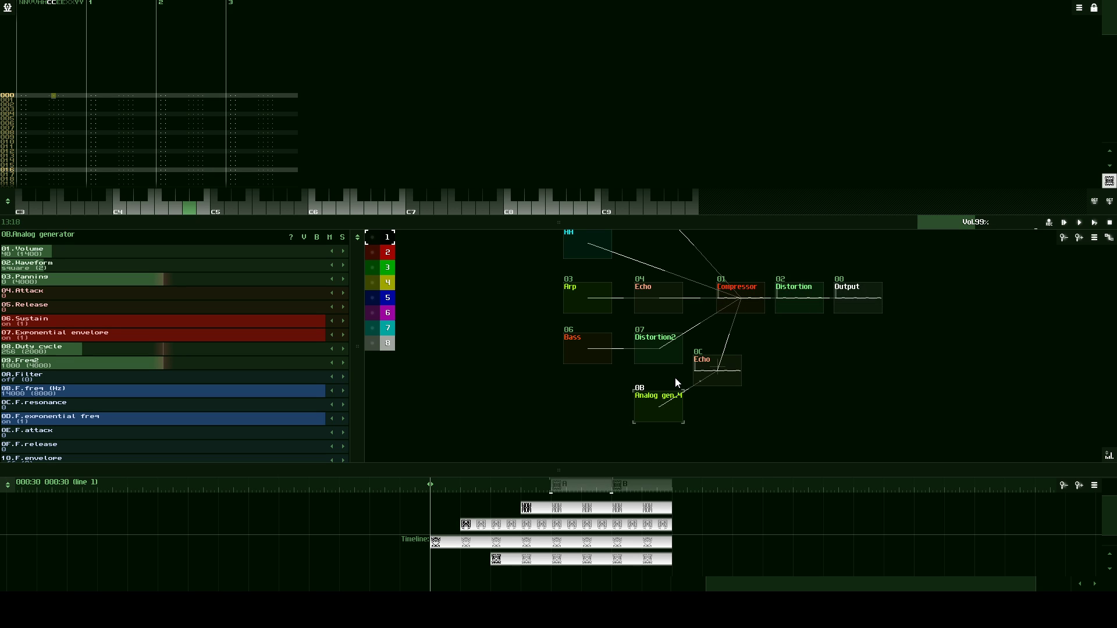
pyautogui.press('x')
# - Give the Analog generator module a blue colour and rename it Lead
pyautogui.moveTo(607, 469); pyautogui.dragTo(592, 416)
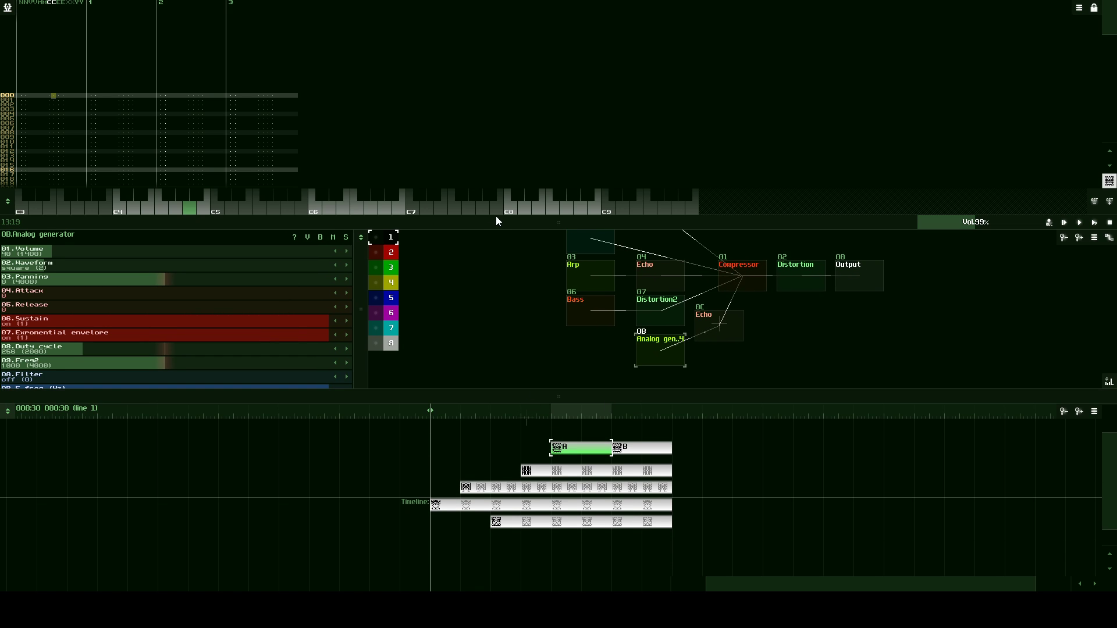
pyautogui.click(657, 358)
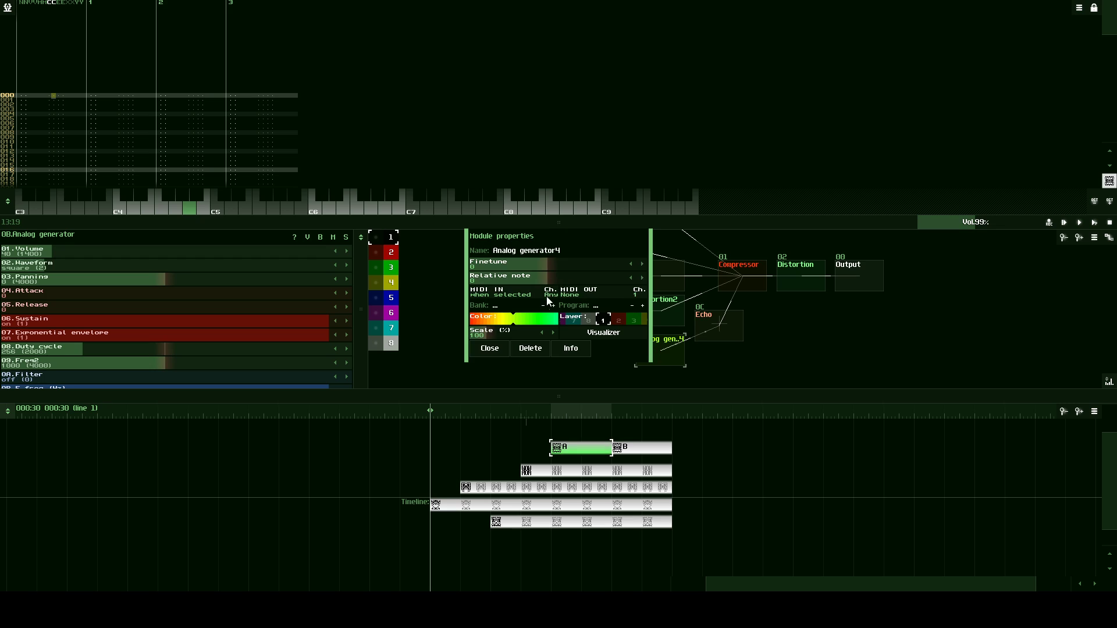
pyautogui.moveTo(544, 319); pyautogui.dragTo(441, 323)
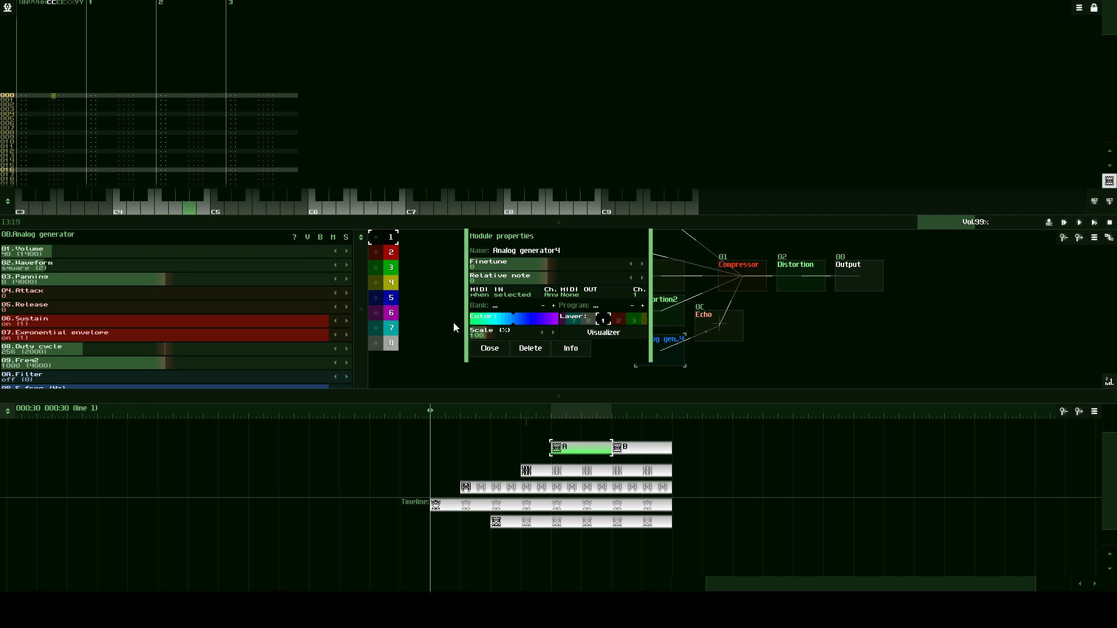
pyautogui.click(584, 250)
pyautogui.press('BackSpace')
pyautogui.press('BackSpace')
pyautogui.press('BackSpace')
pyautogui.press('BackSpace')
pyautogui.press('BackSpace')
pyautogui.press('BackSpace')
pyautogui.press('BackSpace')
pyautogui.press('BackSpace')
pyautogui.press('BackSpace')
pyautogui.press('BackSpace')
pyautogui.press('BackSpace')
pyautogui.press('BackSpace')
pyautogui.press('BackSpace')
pyautogui.press('BackSpace')
pyautogui.press('BackSpace')
pyautogui.press('BackSpace')
pyautogui.write('Lead')
pyautogui.click(487, 349)
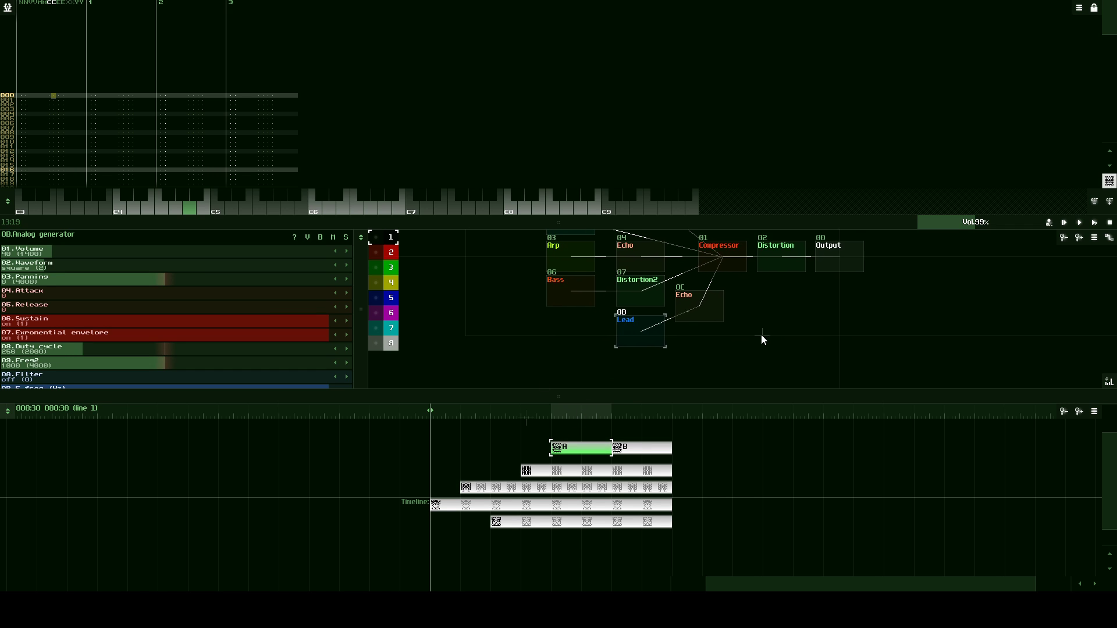
pyautogui.scroll(-2, 756, 331)
pyautogui.scroll(2, 727, 372)
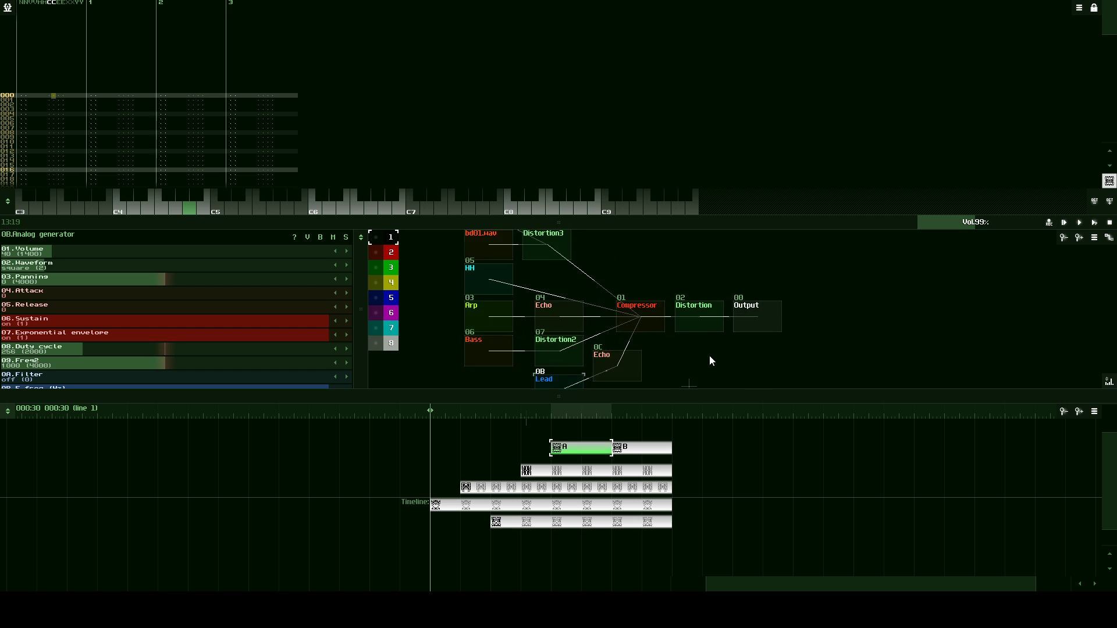
pyautogui.scroll(-3, 710, 355)
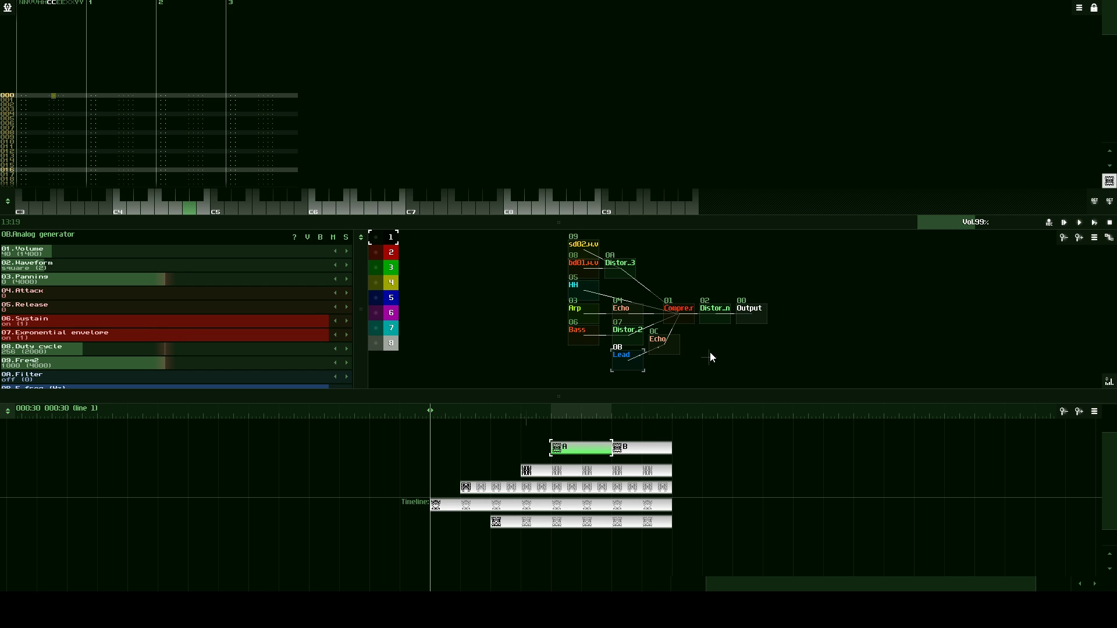
pyautogui.moveTo(710, 352); pyautogui.dragTo(732, 340)
pyautogui.doubleClick(733, 338)
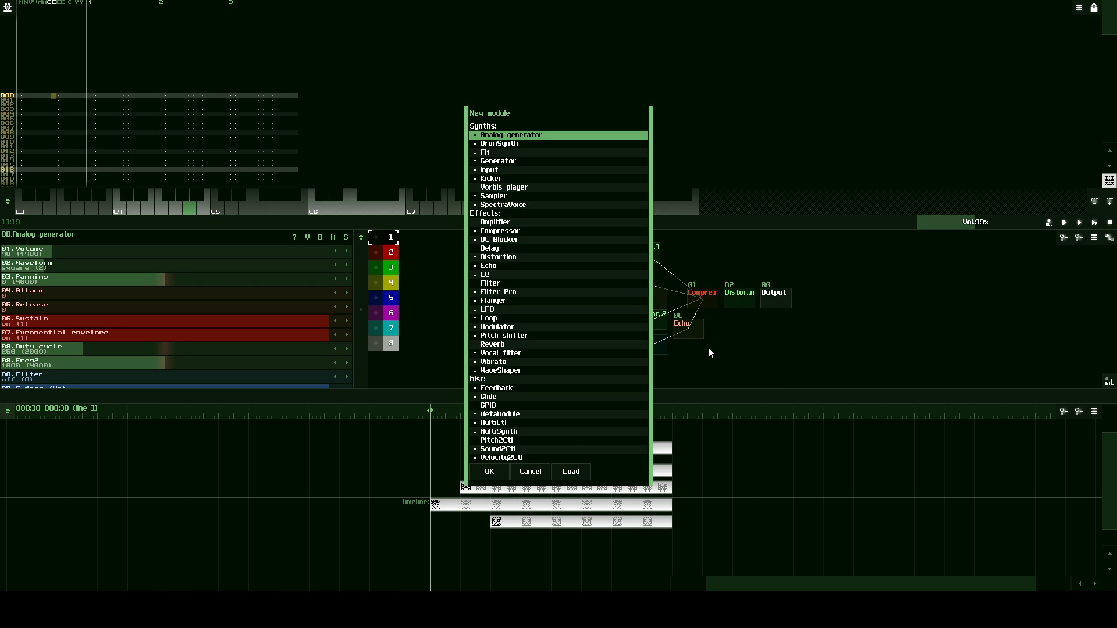
pyautogui.click(531, 472)
pyautogui.scroll(-2, 756, 334)
pyautogui.scroll(2, 731, 347)
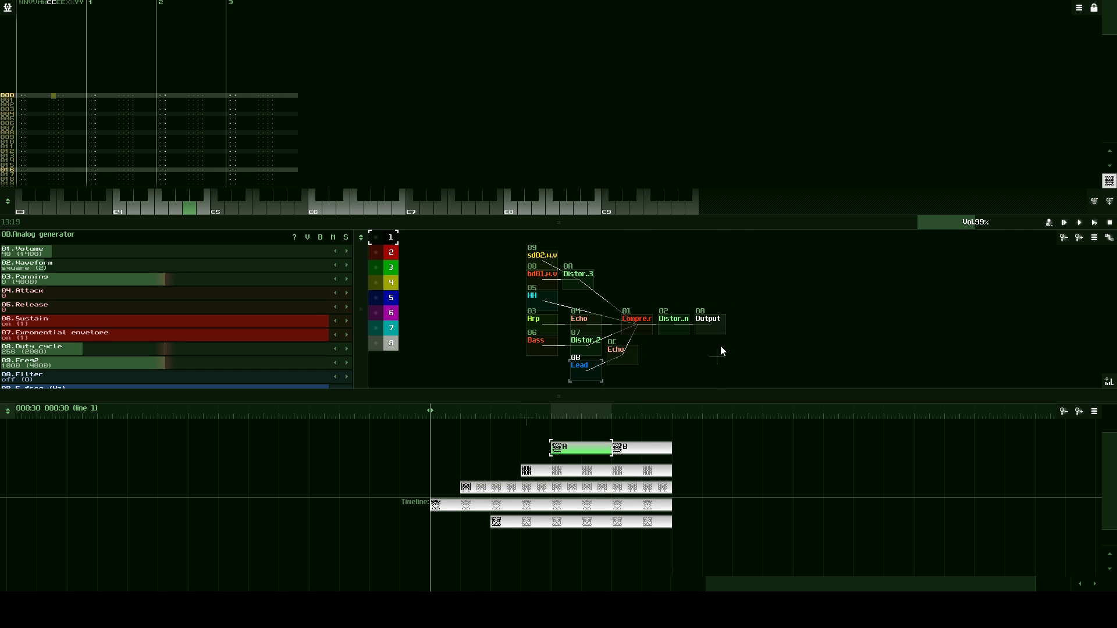
# - Enlarge the module view so that the whole module network, including Lead, fits in it
pyautogui.moveTo(648, 396); pyautogui.dragTo(563, 434)
pyautogui.scroll(1, 676, 368)
pyautogui.moveTo(676, 368); pyautogui.dragTo(676, 376)
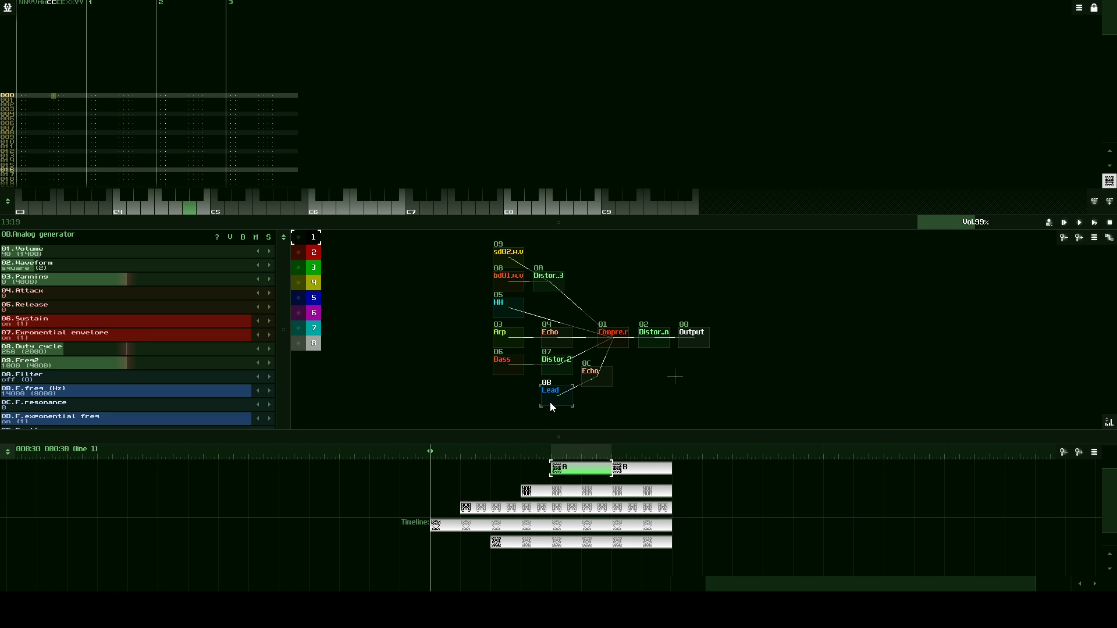
# - Align Lead beneath Bass and its Echo beneath Distor.2 so the module network sits in tidy rows and columns
pyautogui.moveTo(597, 370); pyautogui.dragTo(598, 389)
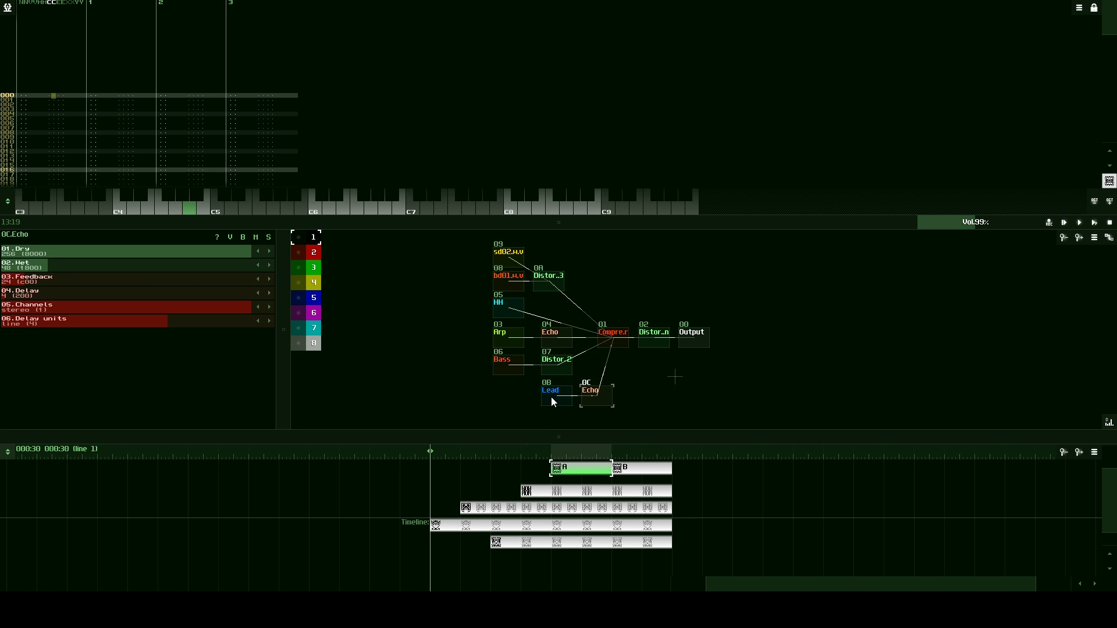
pyautogui.moveTo(671, 383); pyautogui.dragTo(673, 365)
pyautogui.click(531, 248)
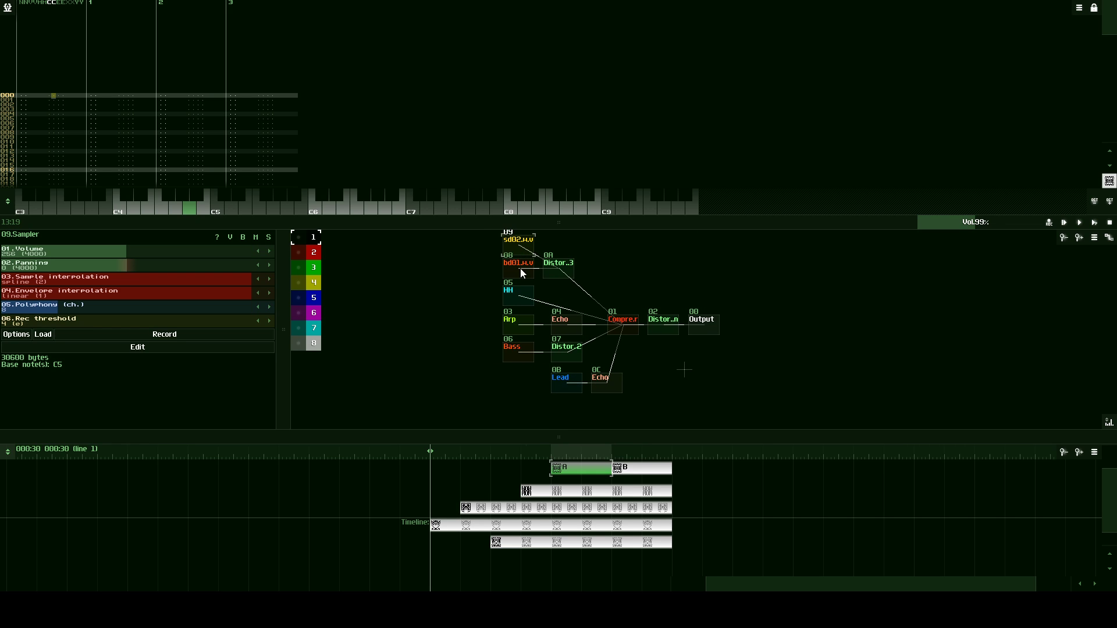
pyautogui.click(521, 291)
pyautogui.moveTo(563, 381); pyautogui.dragTo(519, 381)
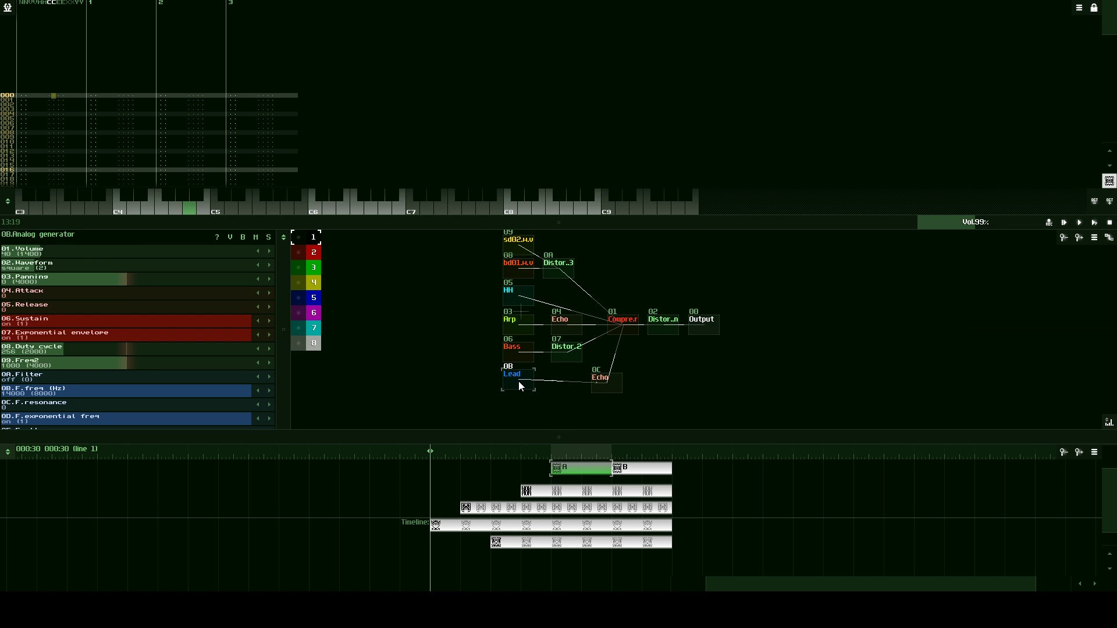
pyautogui.click(608, 383)
pyautogui.moveTo(618, 361); pyautogui.dragTo(670, 340)
pyautogui.click(622, 310)
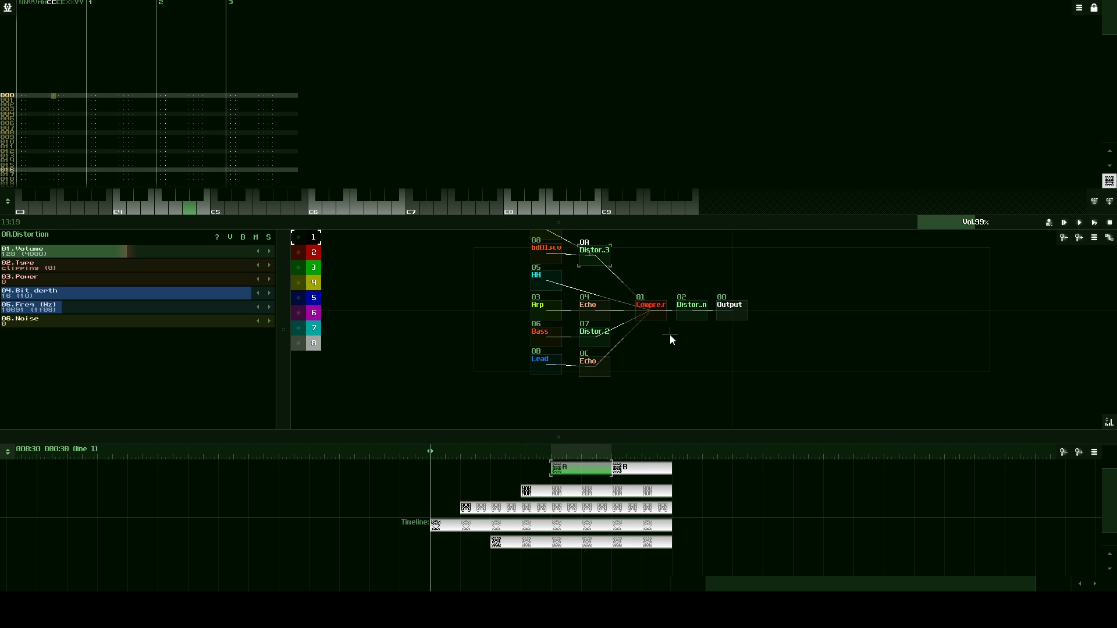
pyautogui.moveTo(601, 371); pyautogui.dragTo(592, 362)
pyautogui.click(547, 367)
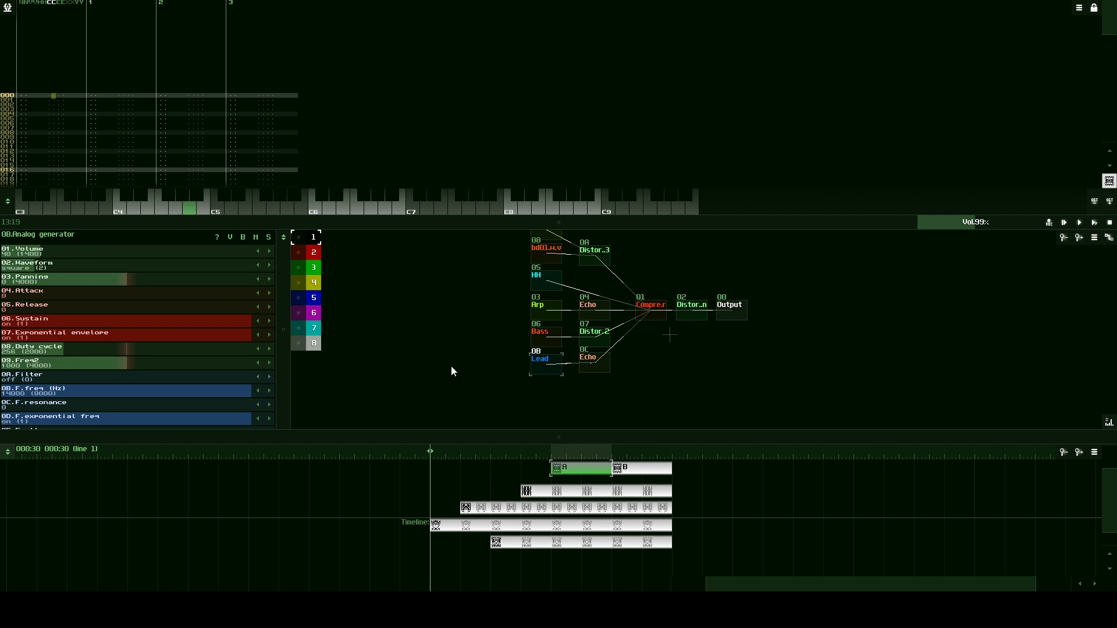
# - Play the song through pattern A, enlarge the pattern editor over the module view, and return to the first line
pyautogui.click(23, 96)
pyautogui.click(1095, 223)
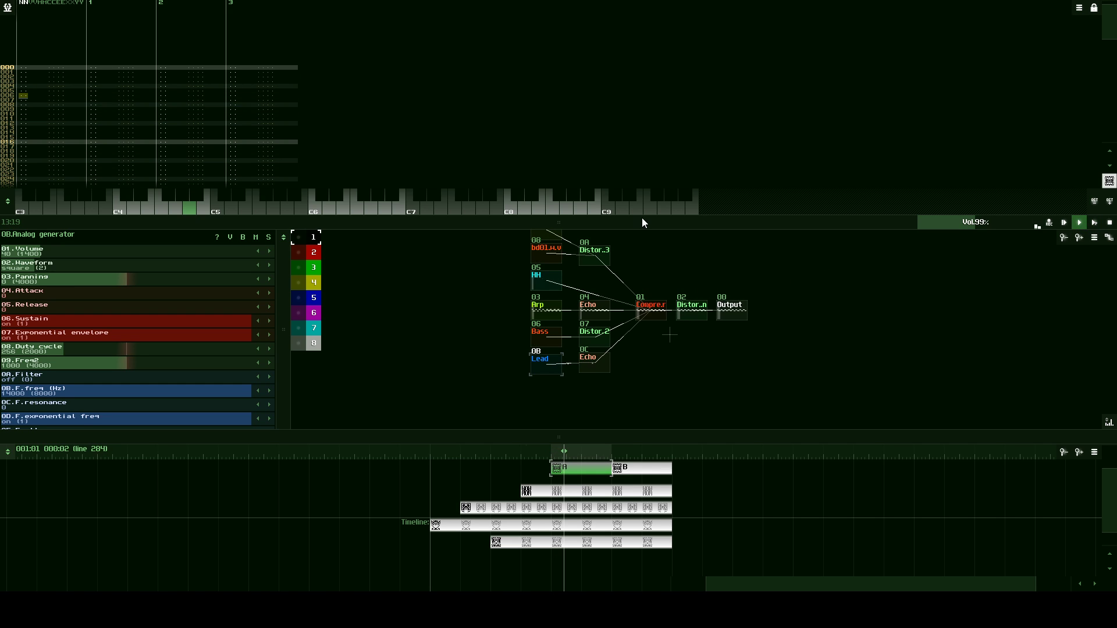
pyautogui.moveTo(643, 223); pyautogui.dragTo(635, 415)
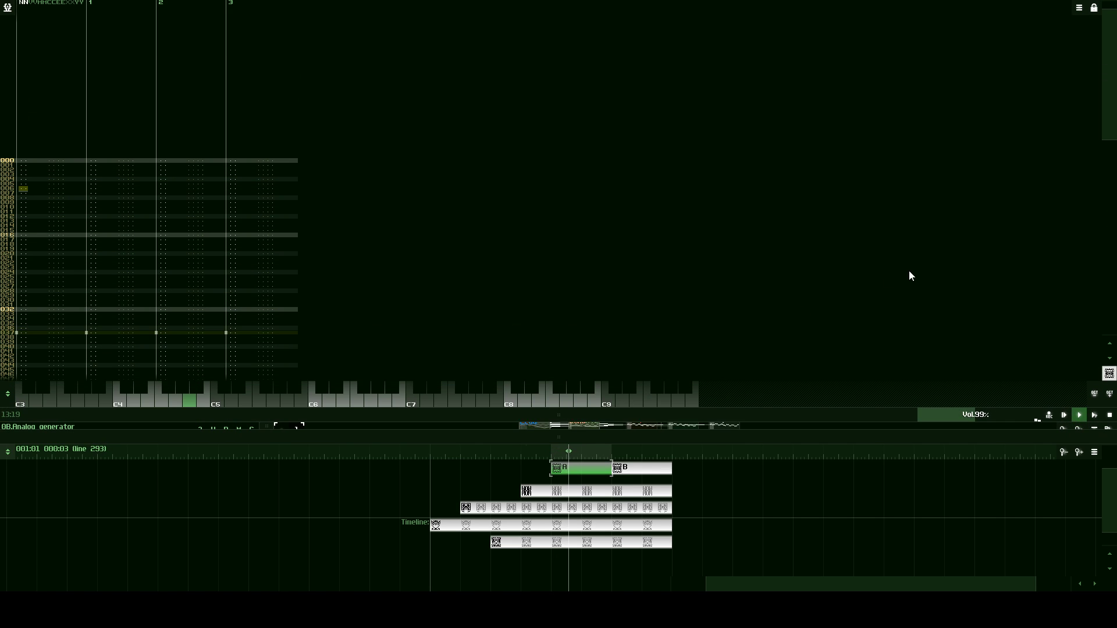
pyautogui.click(1111, 417)
pyautogui.click(17, 160)
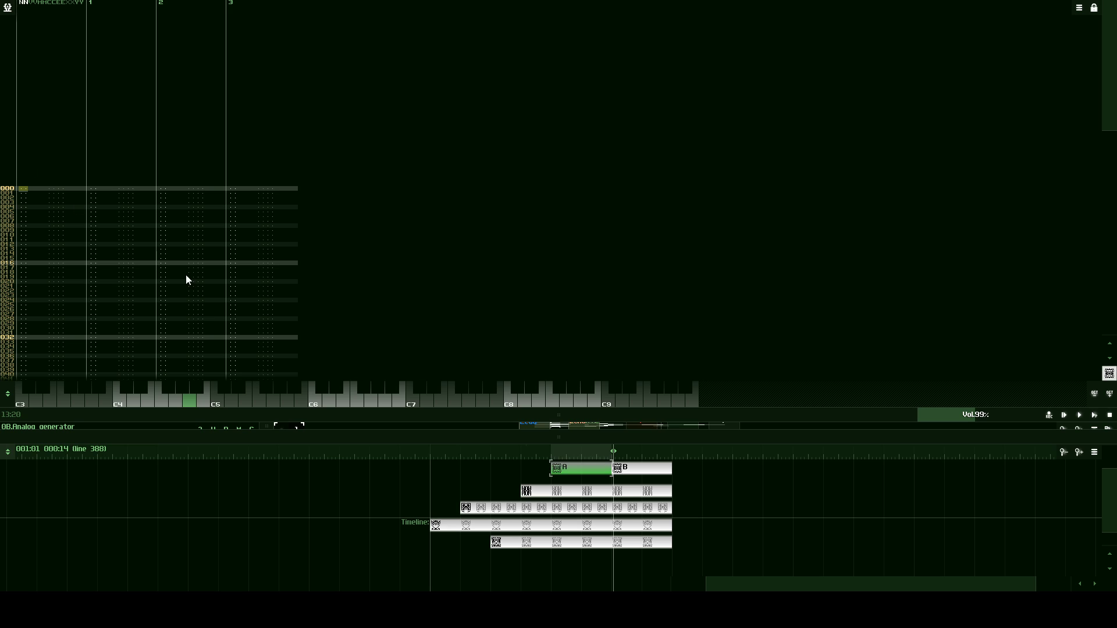
# - Audition Lead melody notes between G4 and F5 without recording them
pyautogui.click(210, 401)
pyautogui.click(168, 397)
pyautogui.click(189, 397)
pyautogui.click(231, 399)
pyautogui.click(242, 400)
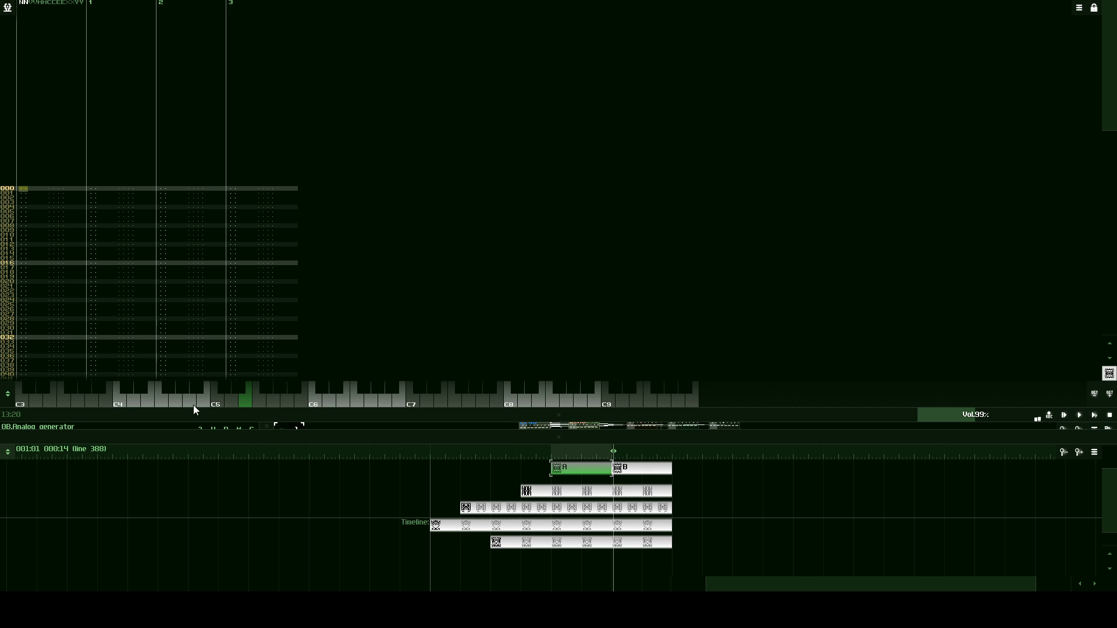
pyautogui.click(256, 399)
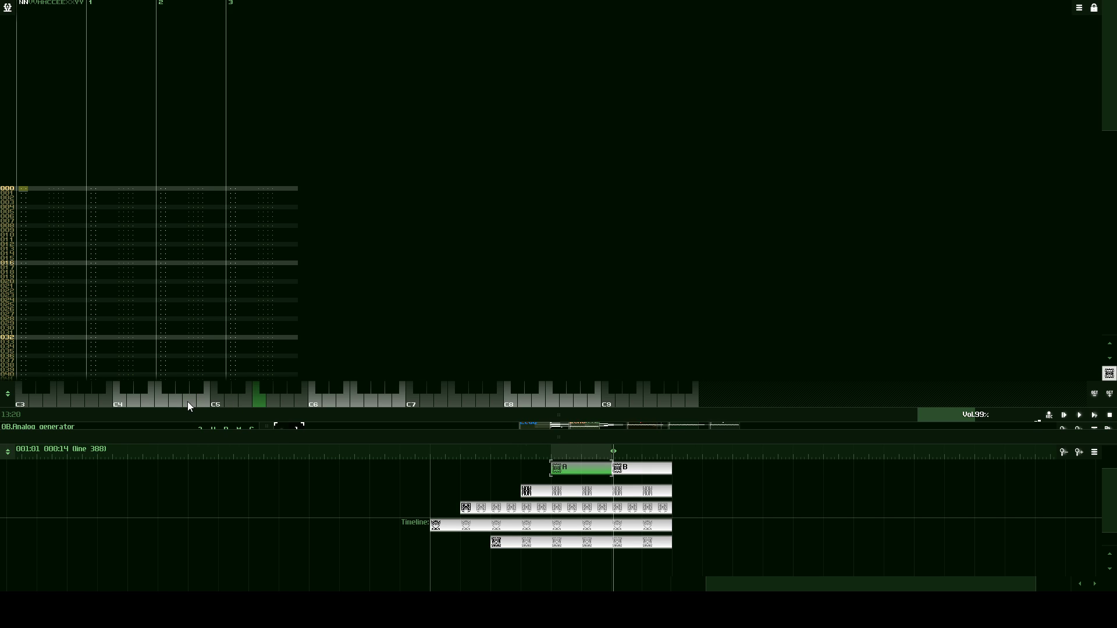
pyautogui.click(189, 401)
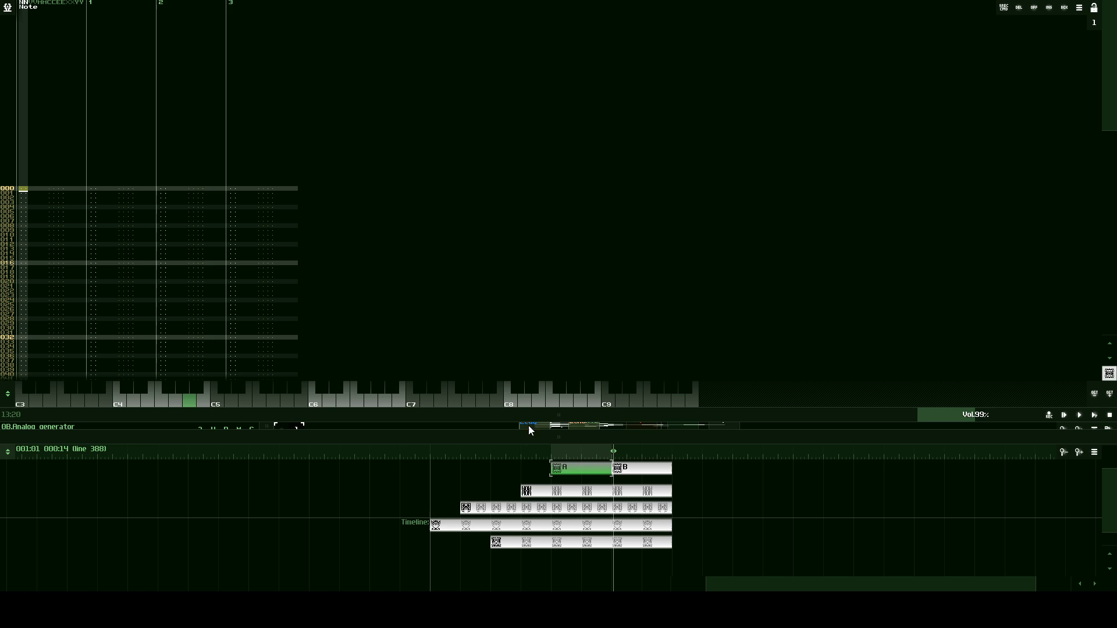
# - Enter Lead notes E5 on line 0 and F5 on line 1 in the first track of pattern A
pyautogui.click(247, 399)
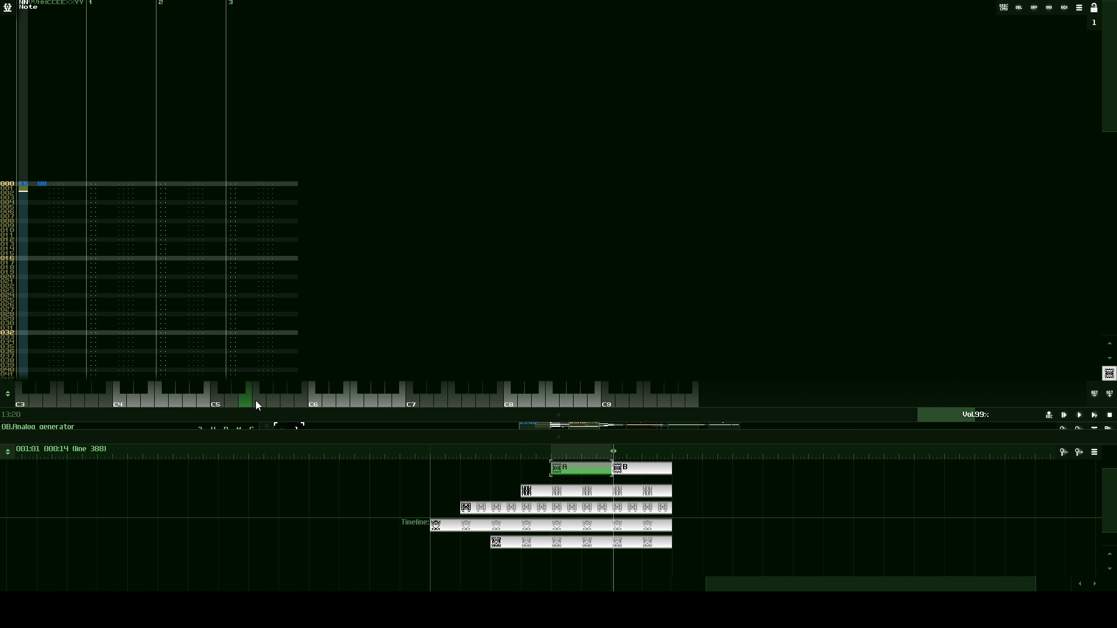
pyautogui.click(259, 401)
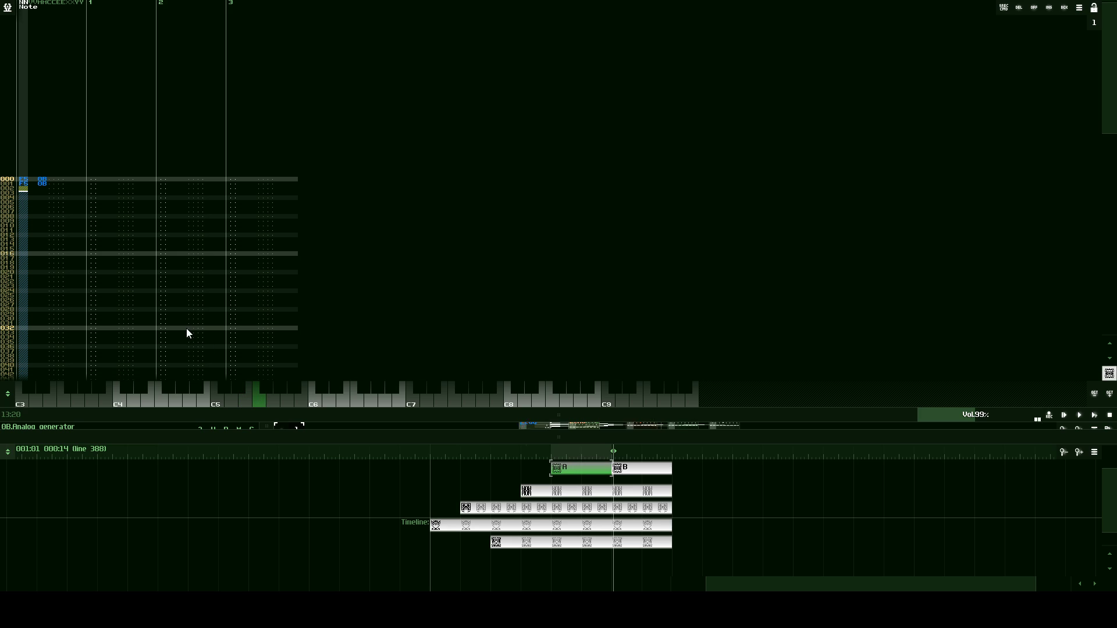
pyautogui.click(61, 187)
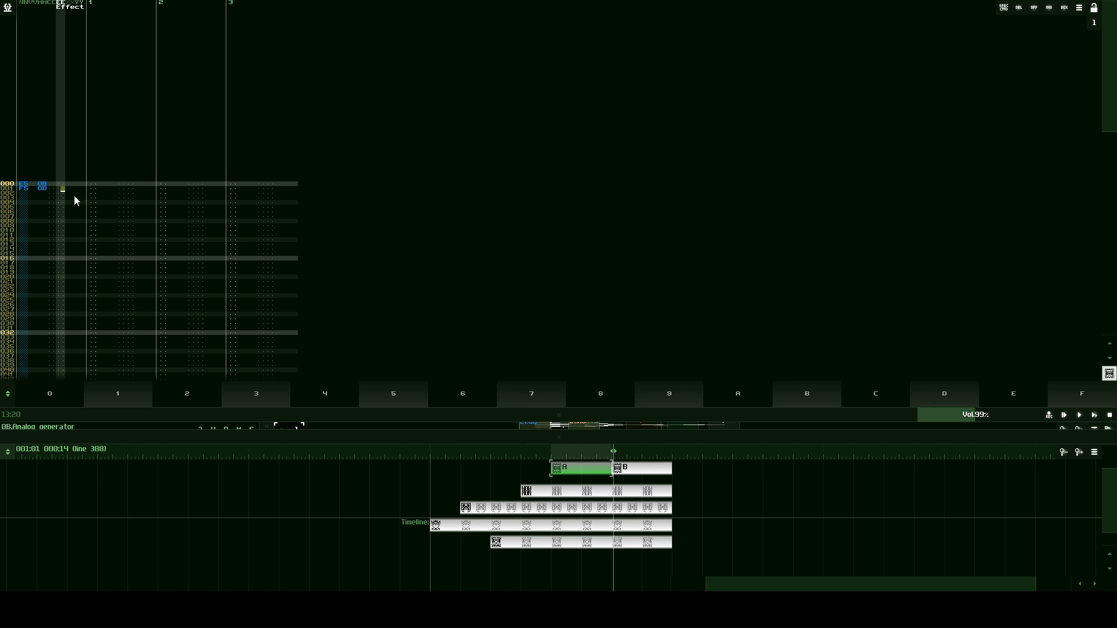
pyautogui.click(23, 188)
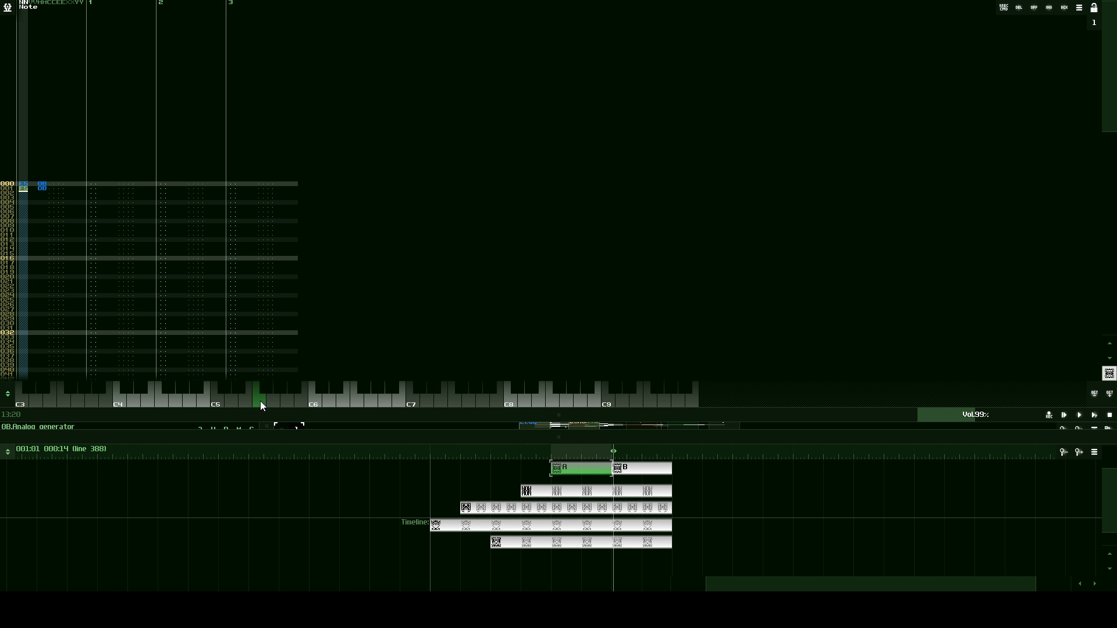
# - Add the slide-to-note effect 0003 on lines 1 to 4, with speed parameter 0007 on line 1
pyautogui.click(62, 190)
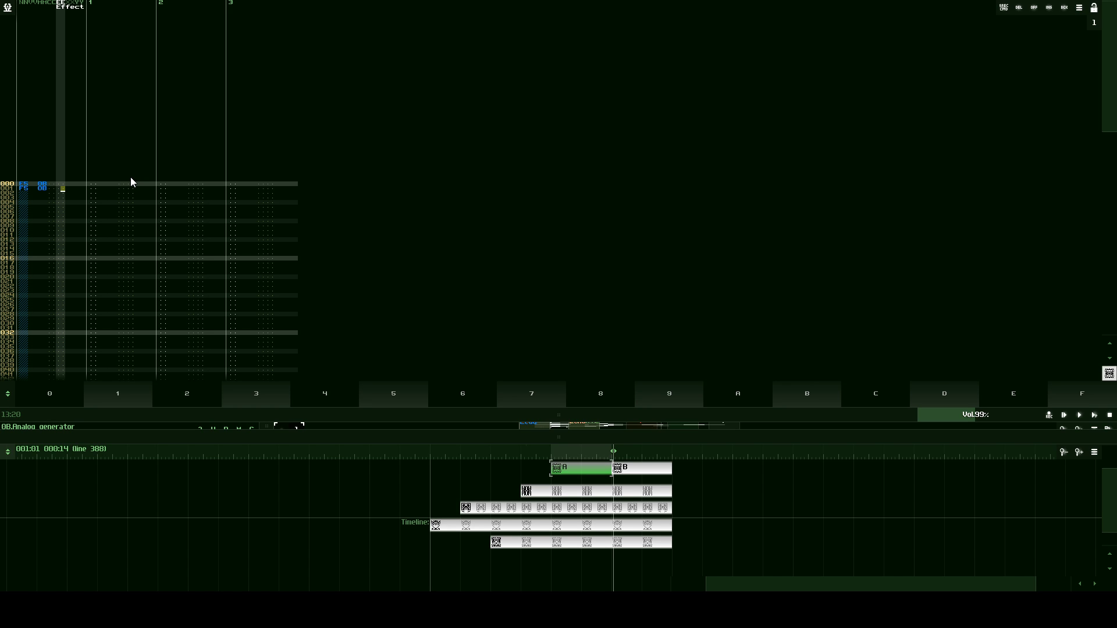
pyautogui.write('3')
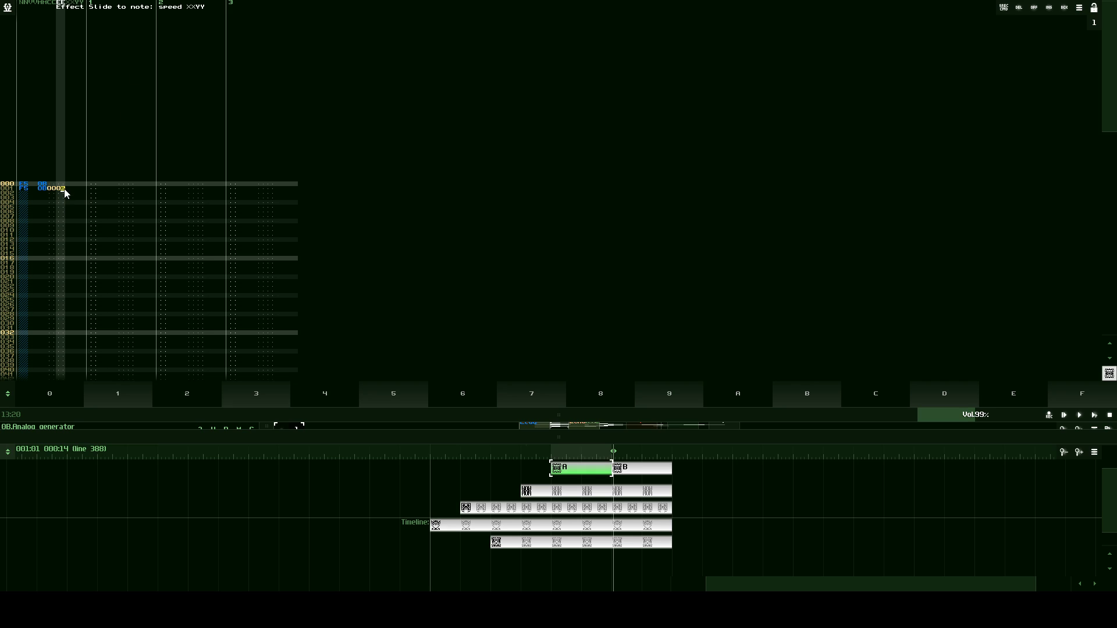
pyautogui.write('333')
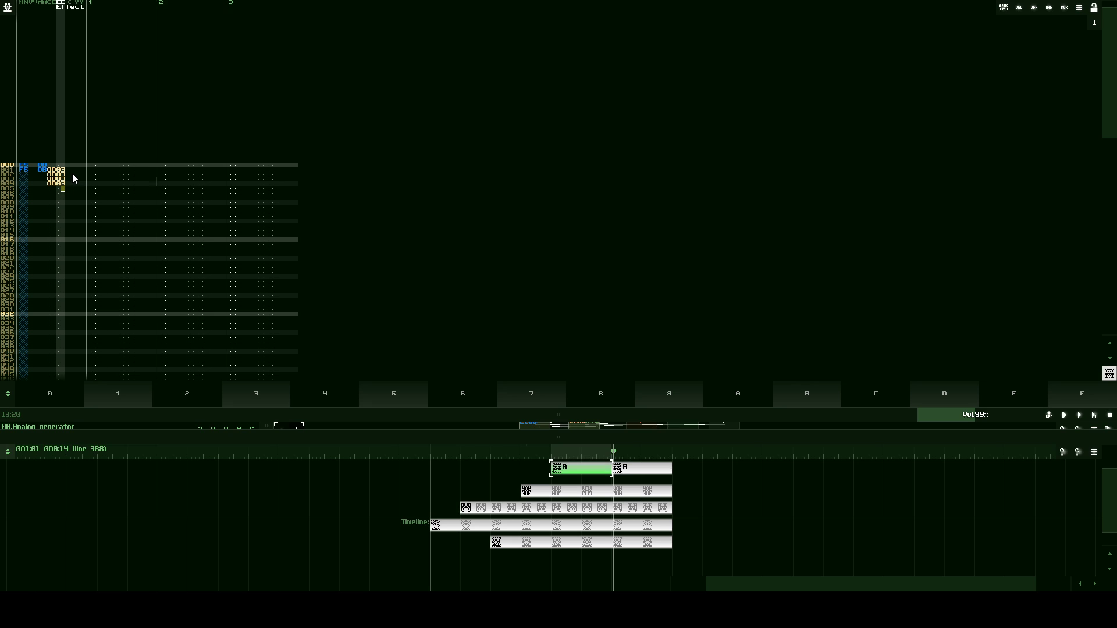
pyautogui.click(84, 171)
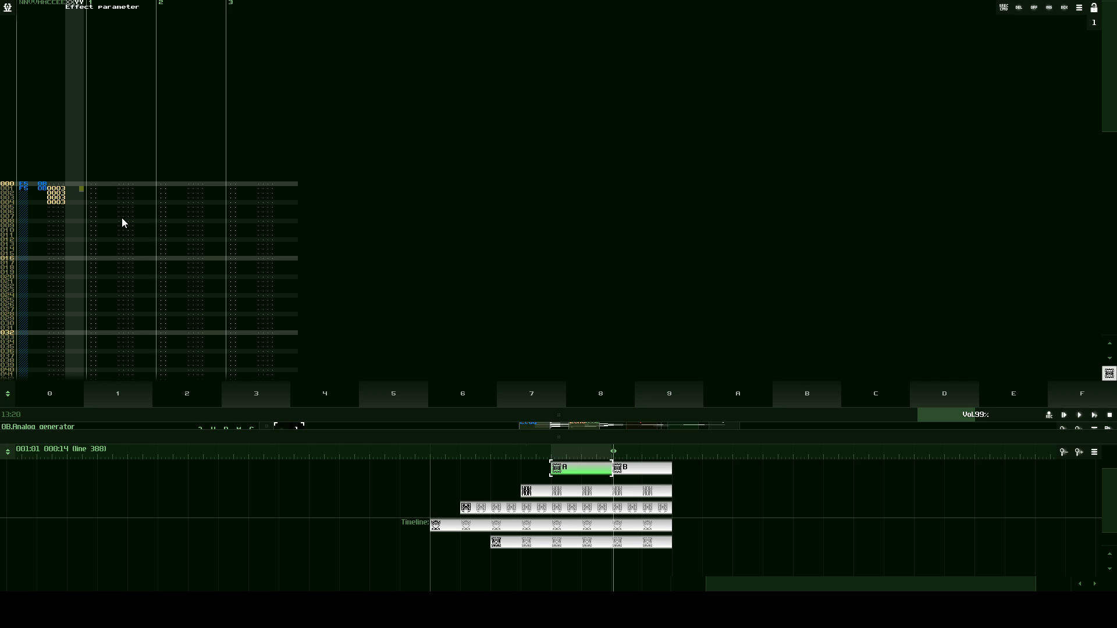
pyautogui.write('0007')
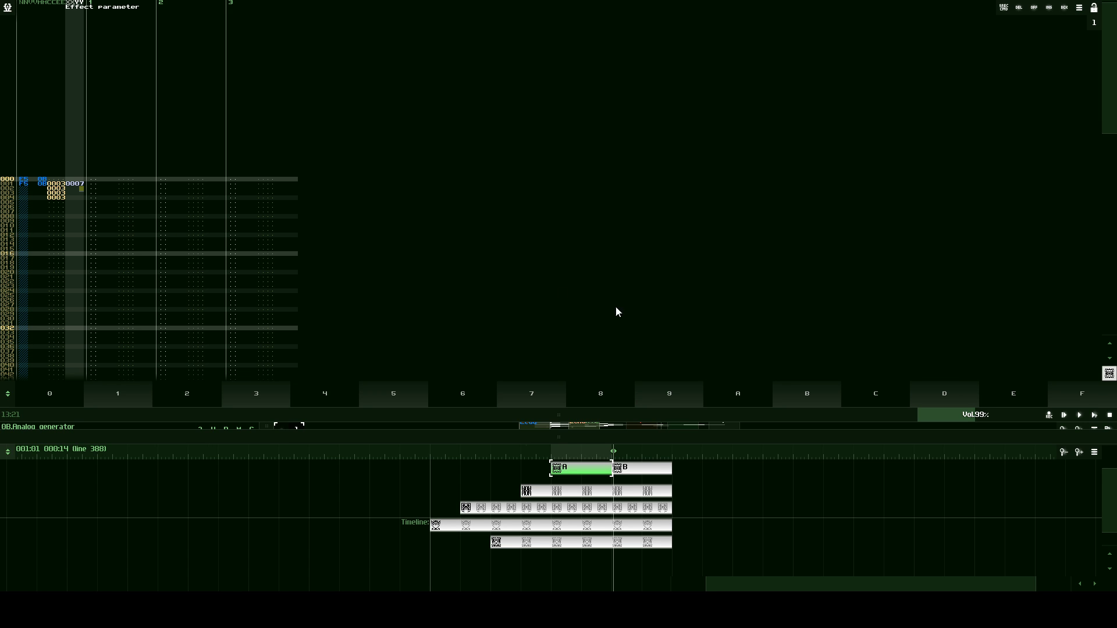
# - Play pattern A to check the slide and enter a note-off on line 8 of the first track
pyautogui.click(1095, 416)
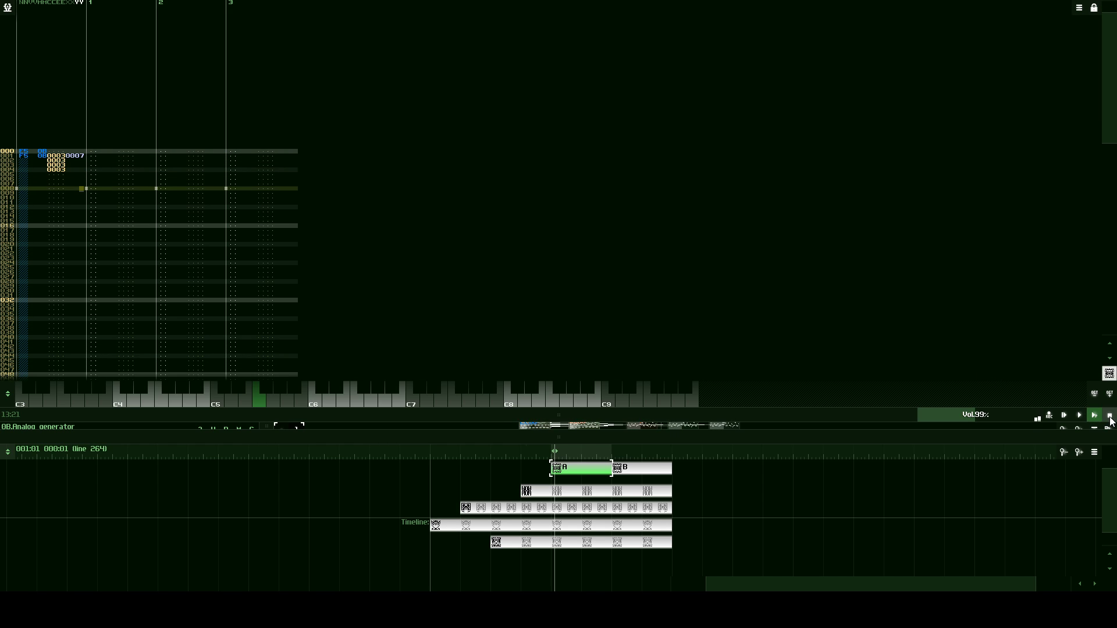
pyautogui.press('space')
pyautogui.click(23, 191)
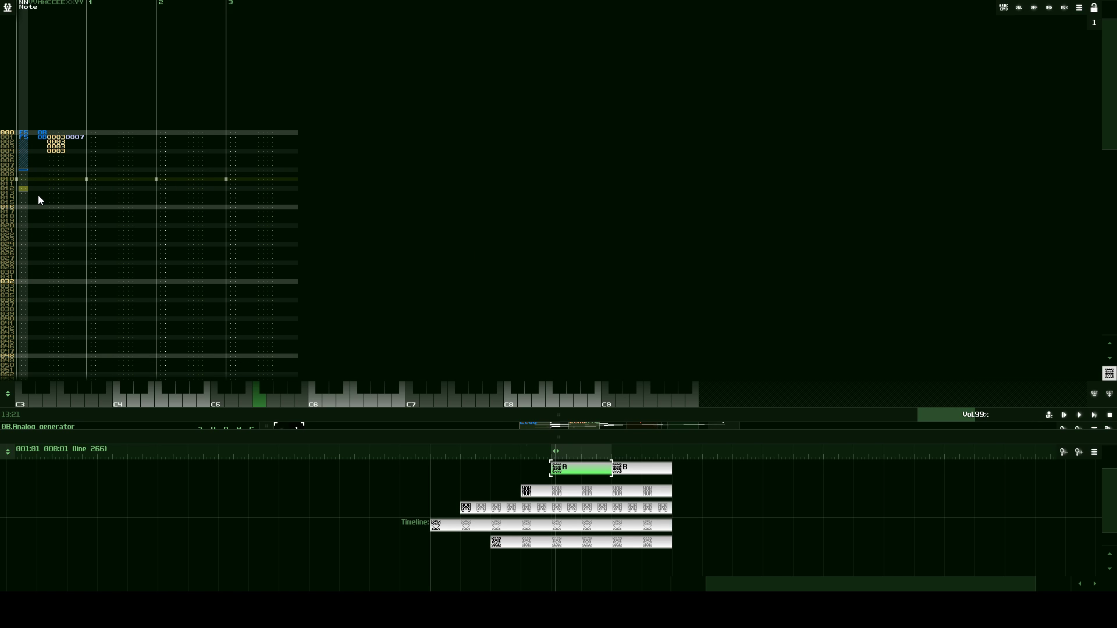
pyautogui.scroll(1, 107, 238)
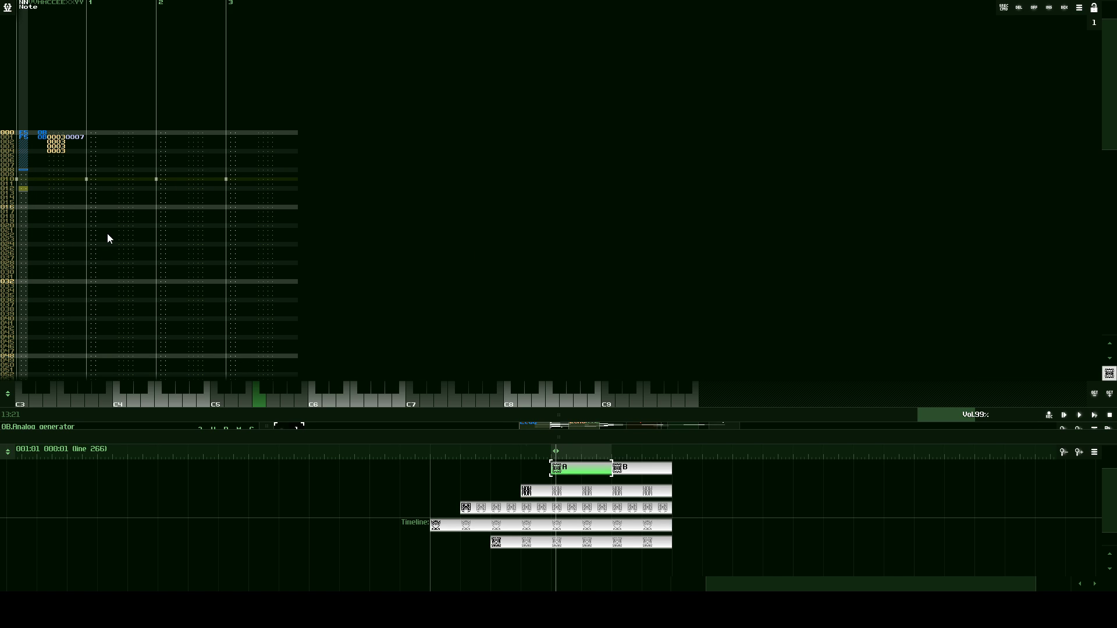
# - Enter Lead notes G5 on line 12, F5 on line 14 and C5 on line 16
pyautogui.click(267, 399)
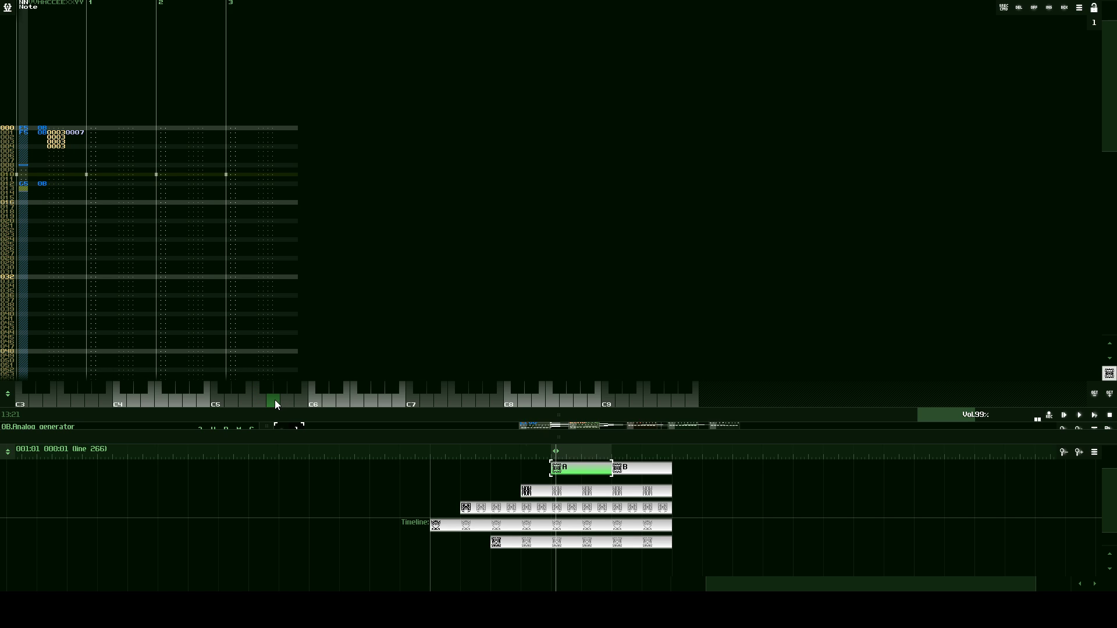
pyautogui.click(257, 400)
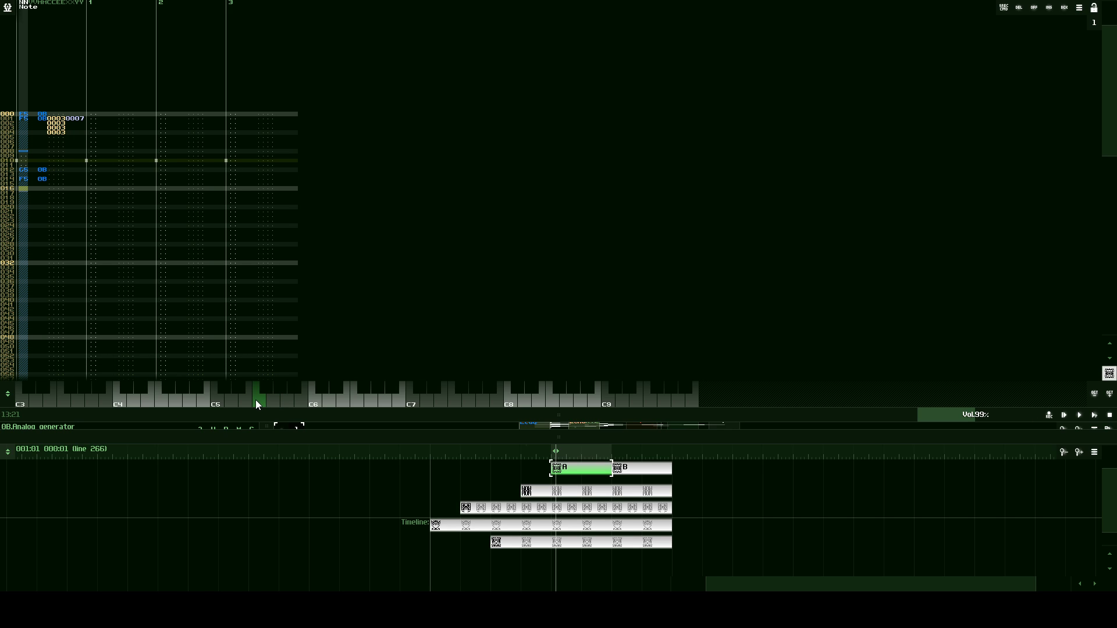
pyautogui.click(219, 399)
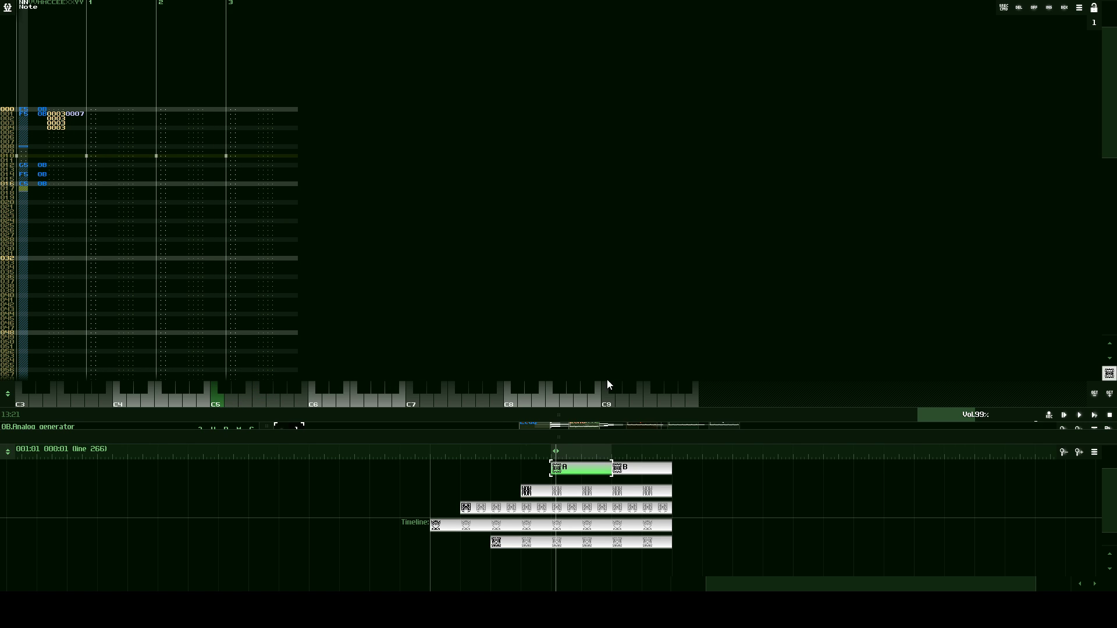
# - Play pattern A and enter note-offs on lines 24 and 15 of the Lead track
pyautogui.click(1096, 416)
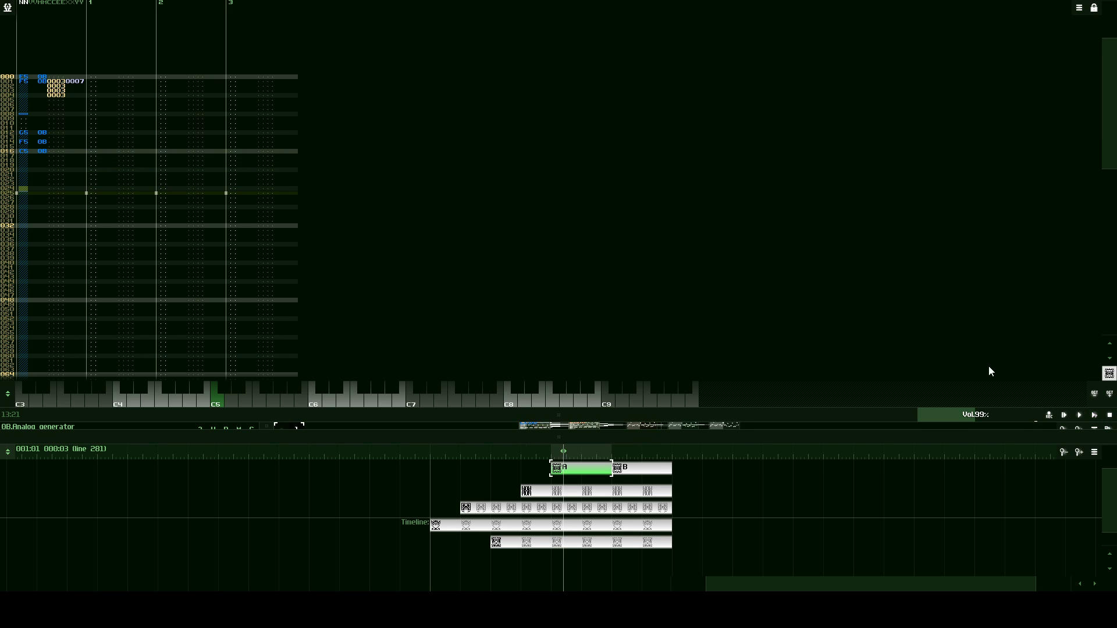
pyautogui.press('space')
pyautogui.click(23, 190)
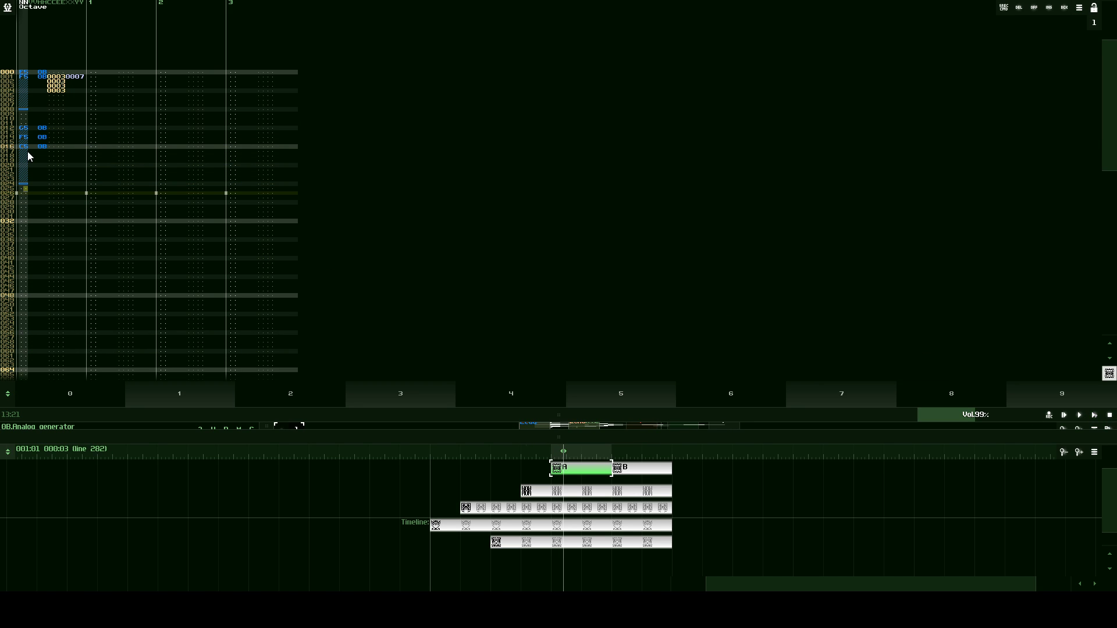
pyautogui.click(24, 128)
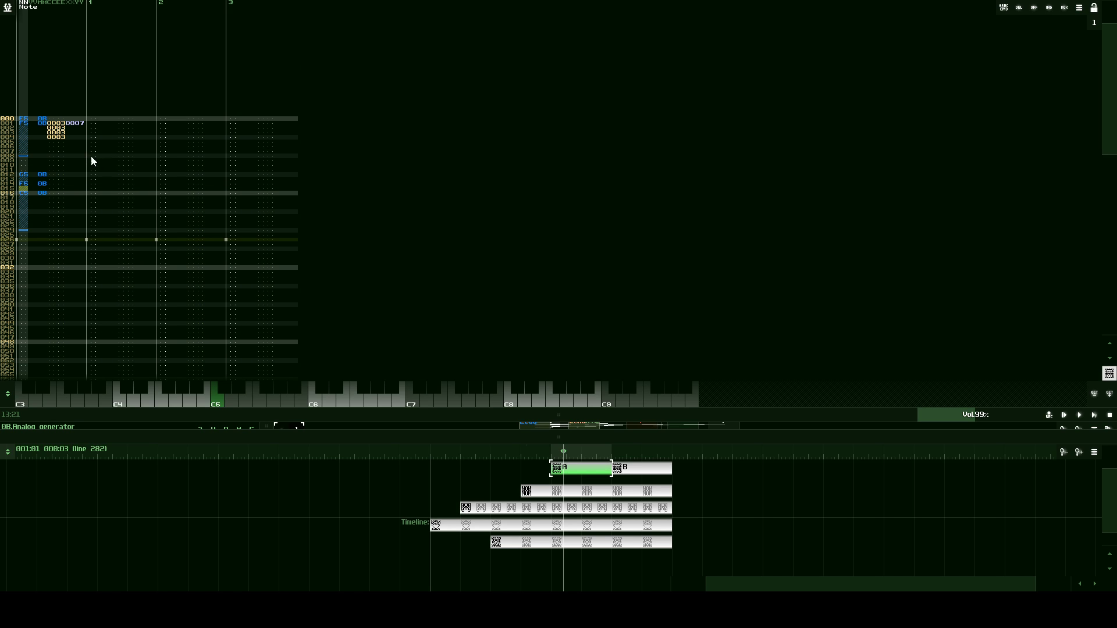
pyautogui.scroll(-10, 99, 173)
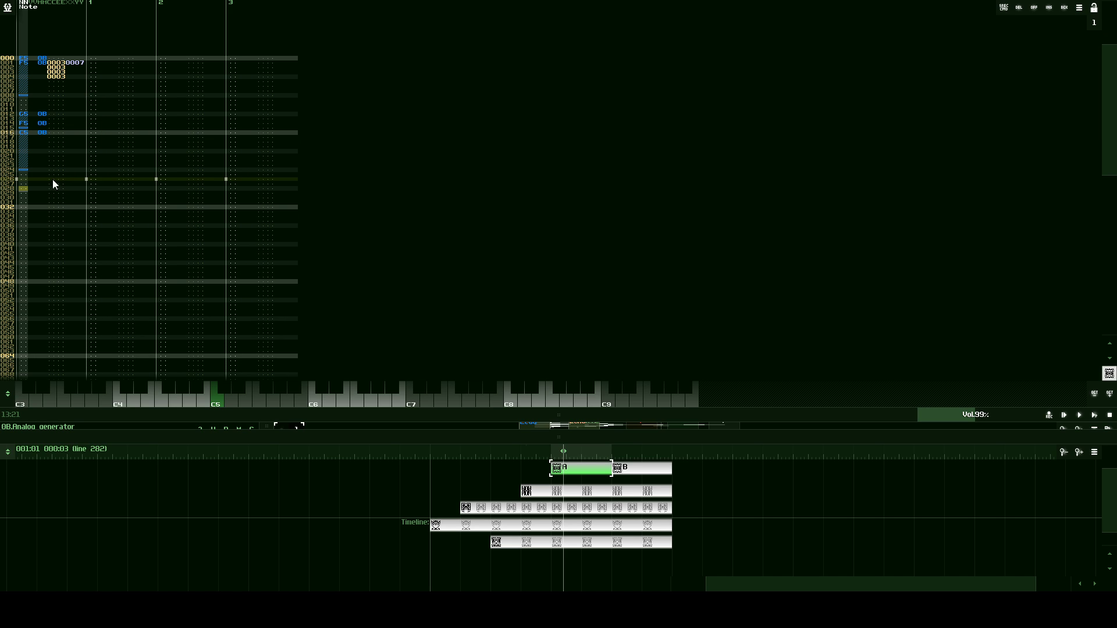
pyautogui.scroll(-2, 23, 183)
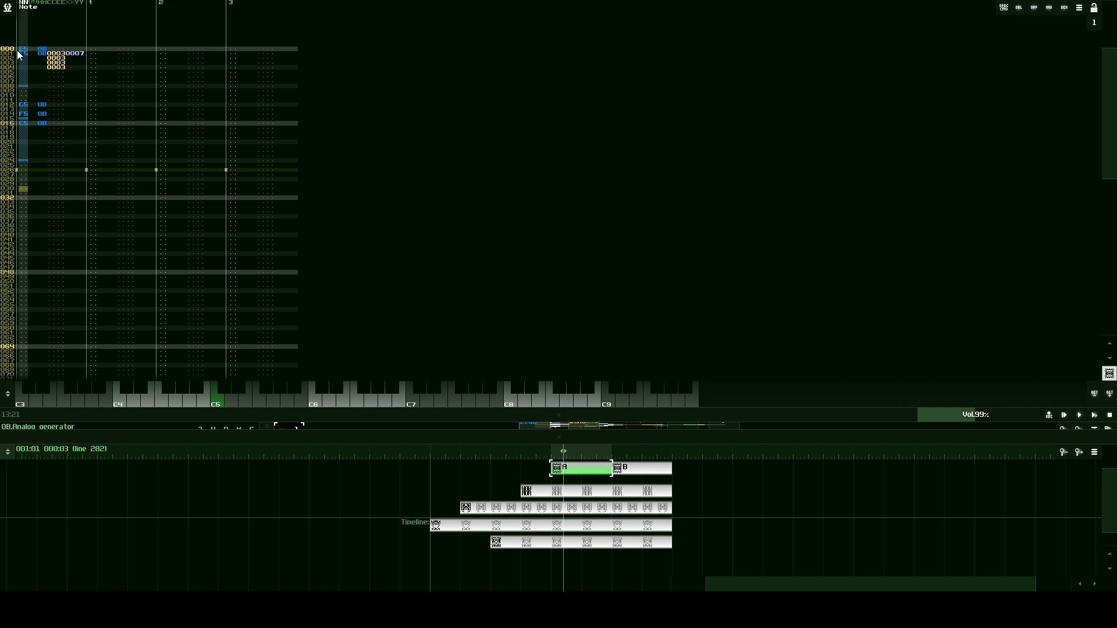
pyautogui.moveTo(20, 50); pyautogui.dragTo(69, 124)
pyautogui.click(51, 192)
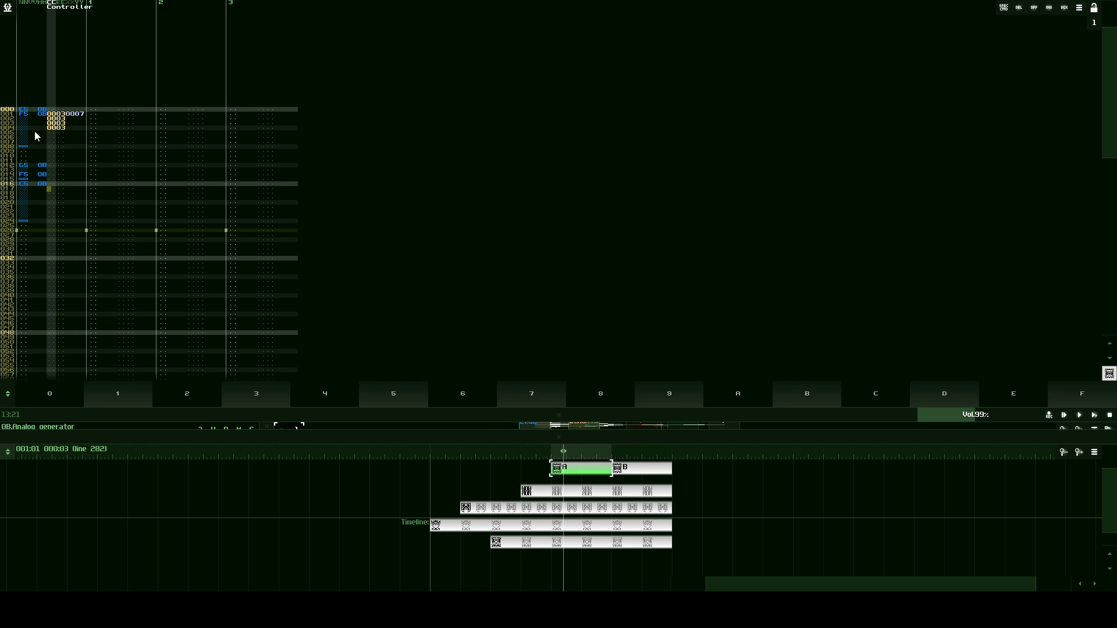
pyautogui.scroll(-2, 26, 169)
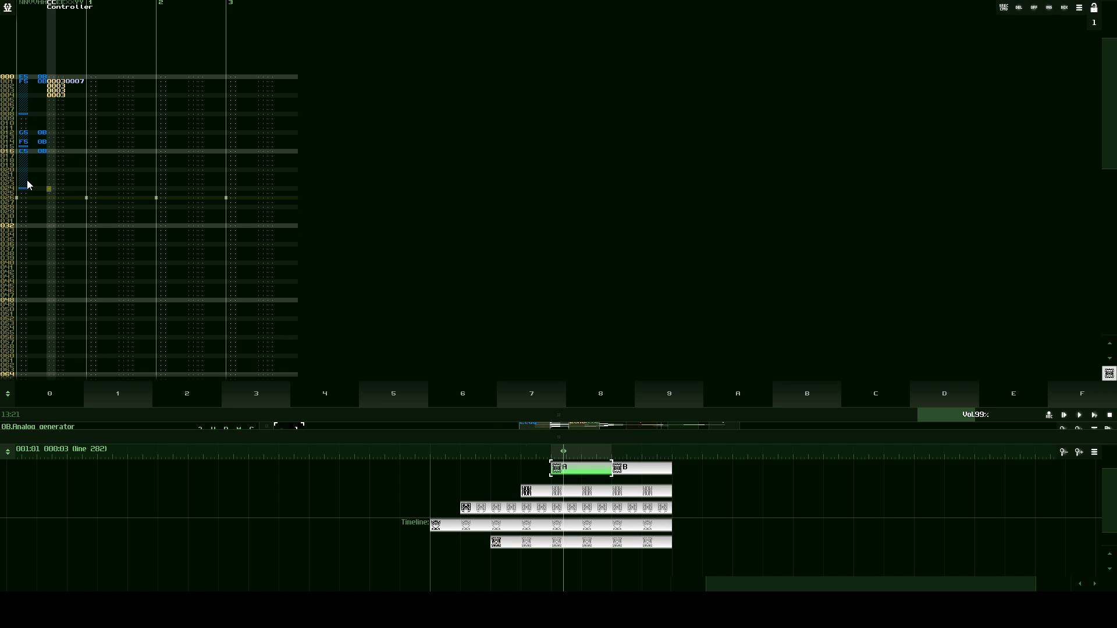
# - Enter Lead note A4 on line 28 of pattern A
pyautogui.click(24, 211)
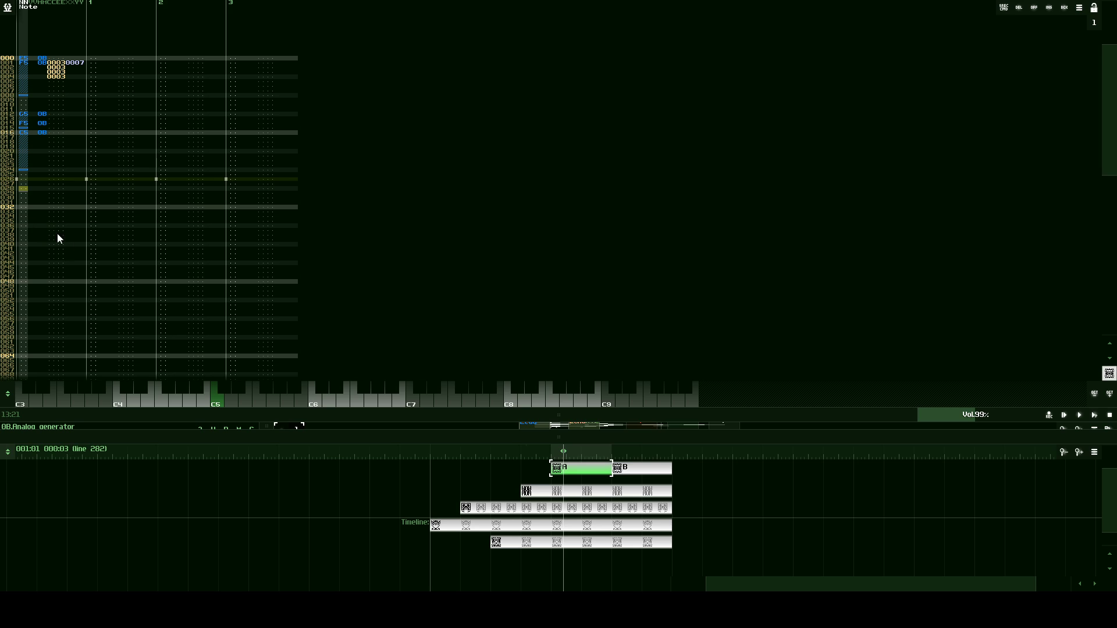
pyautogui.click(188, 402)
pyautogui.scroll(-3, 160, 294)
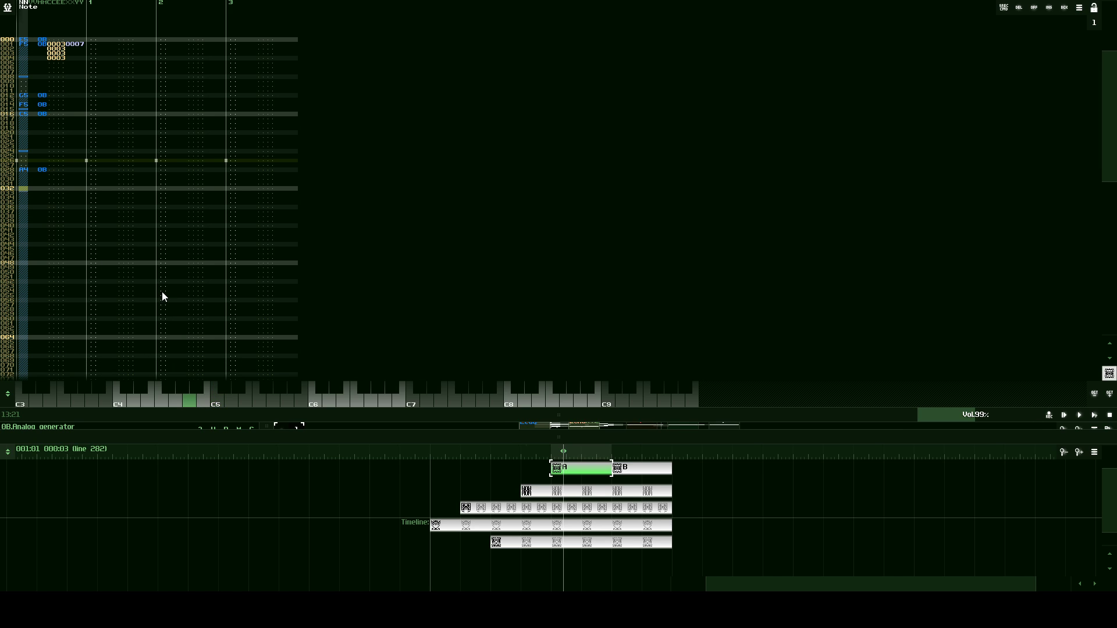
# - Enter Lead notes D5 on line 32 and E5 on line 33 of pattern A
pyautogui.click(239, 400)
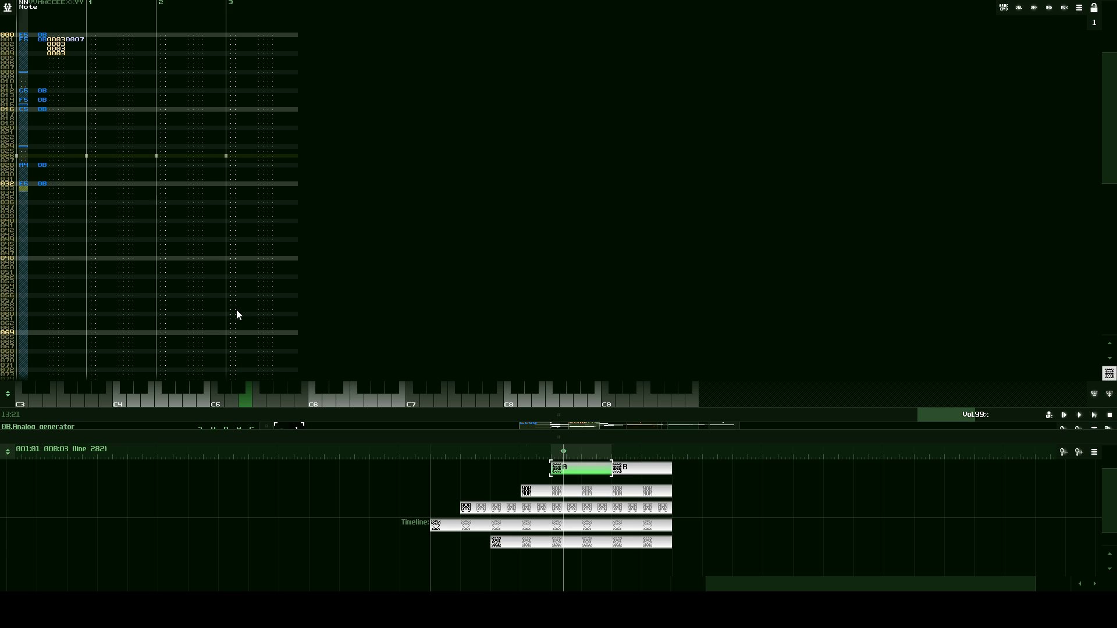
pyautogui.scroll(2, 236, 311)
pyautogui.scroll(-1, 236, 311)
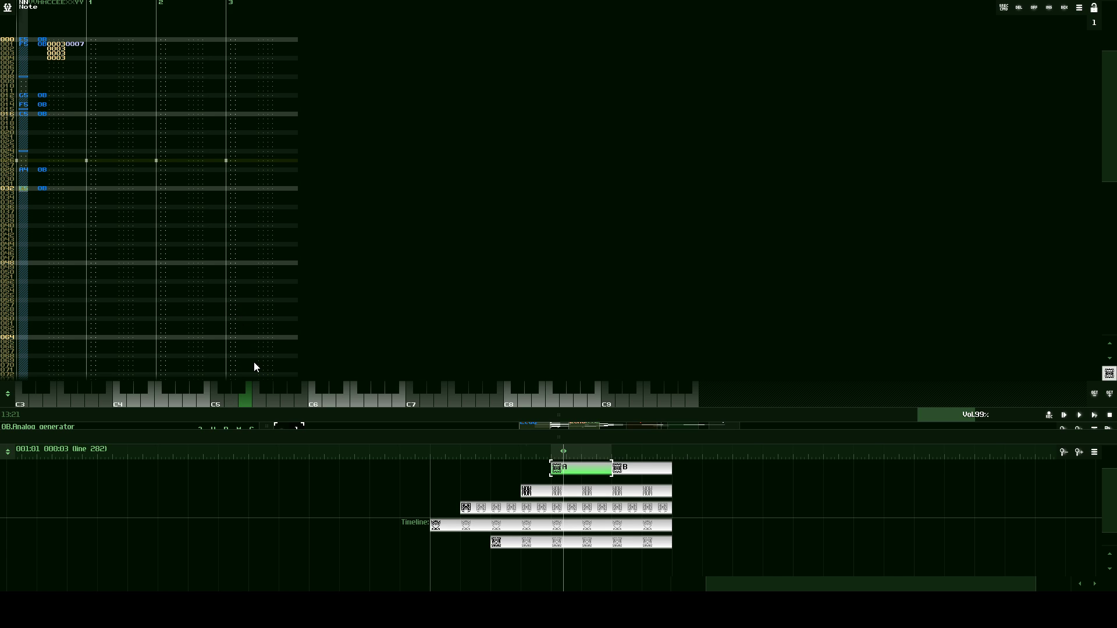
pyautogui.click(232, 402)
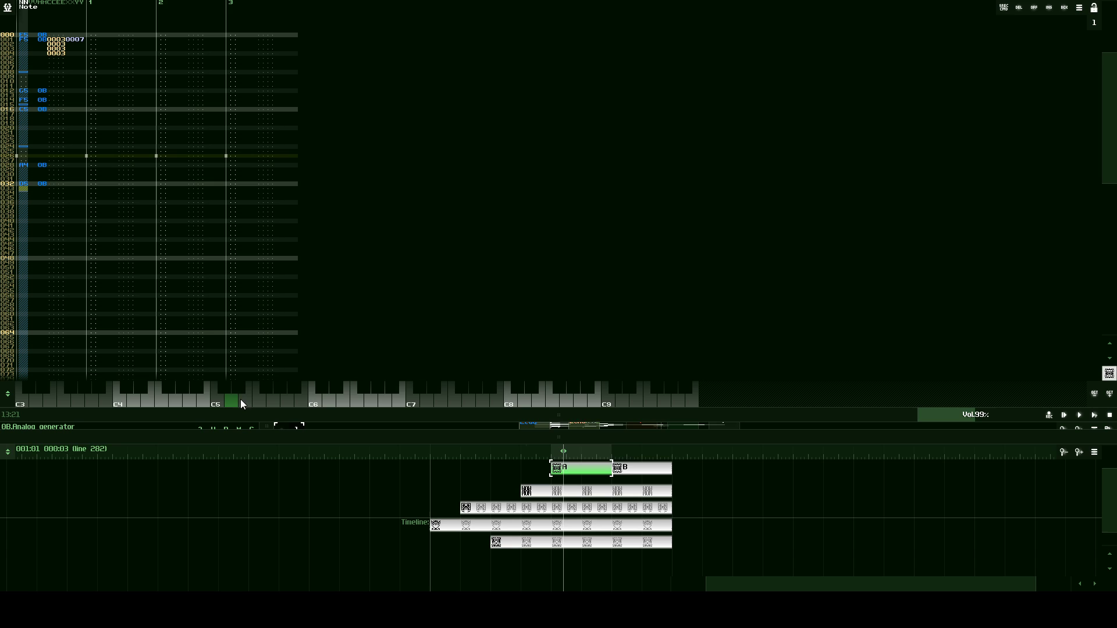
pyautogui.click(245, 400)
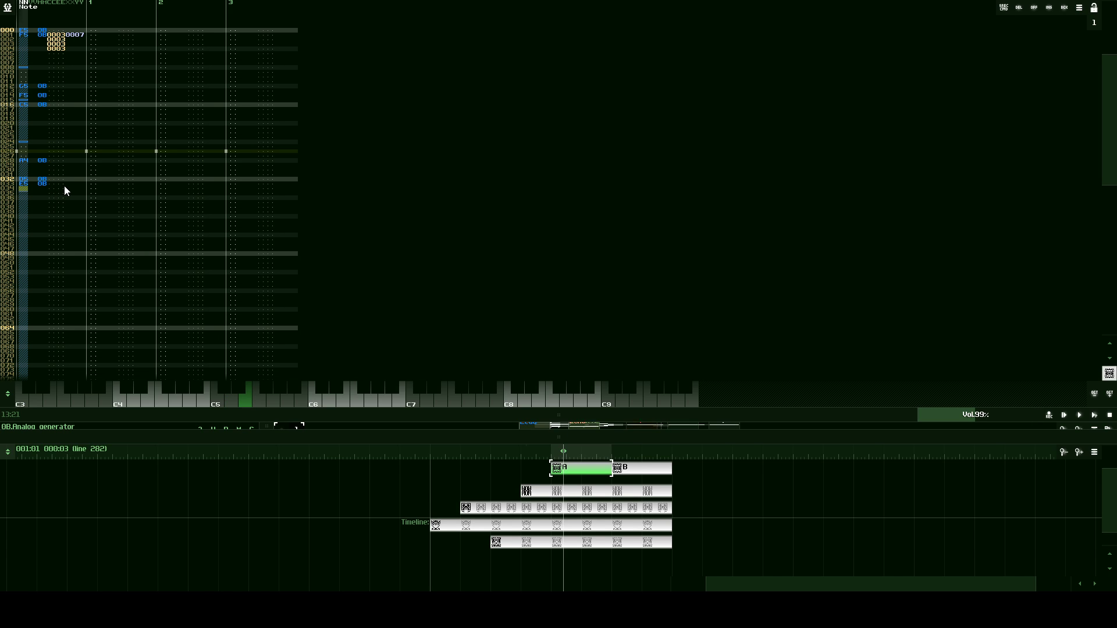
# - Add slide effect 0003 to lines 33 through 36 of the first track, with parameter 0007 on line 33
pyautogui.click(64, 186)
pyautogui.write('3333')
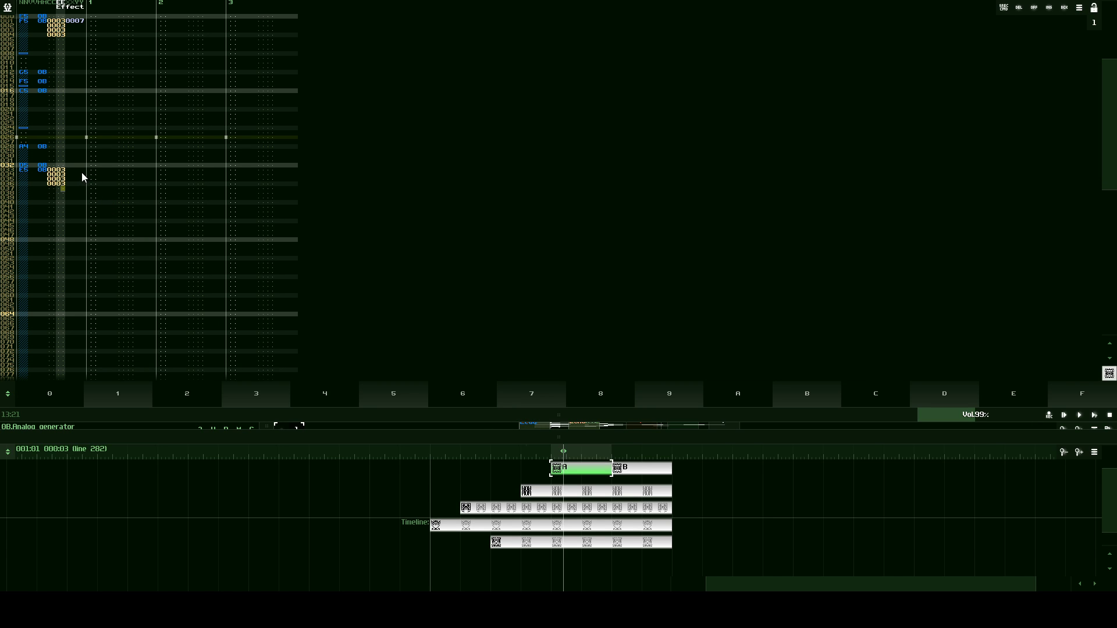
pyautogui.click(82, 172)
pyautogui.write('7')
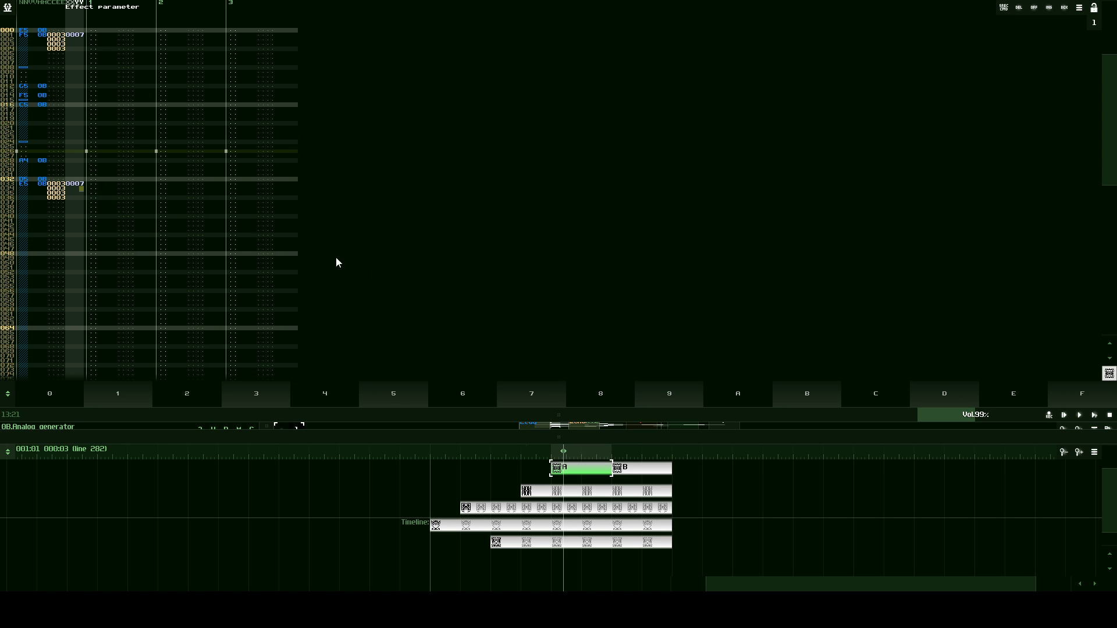
# - Play pattern A to check the second slide and enter Lead notes F5 on line 42, E5 on line 44 and C5 on line 46
pyautogui.click(1095, 416)
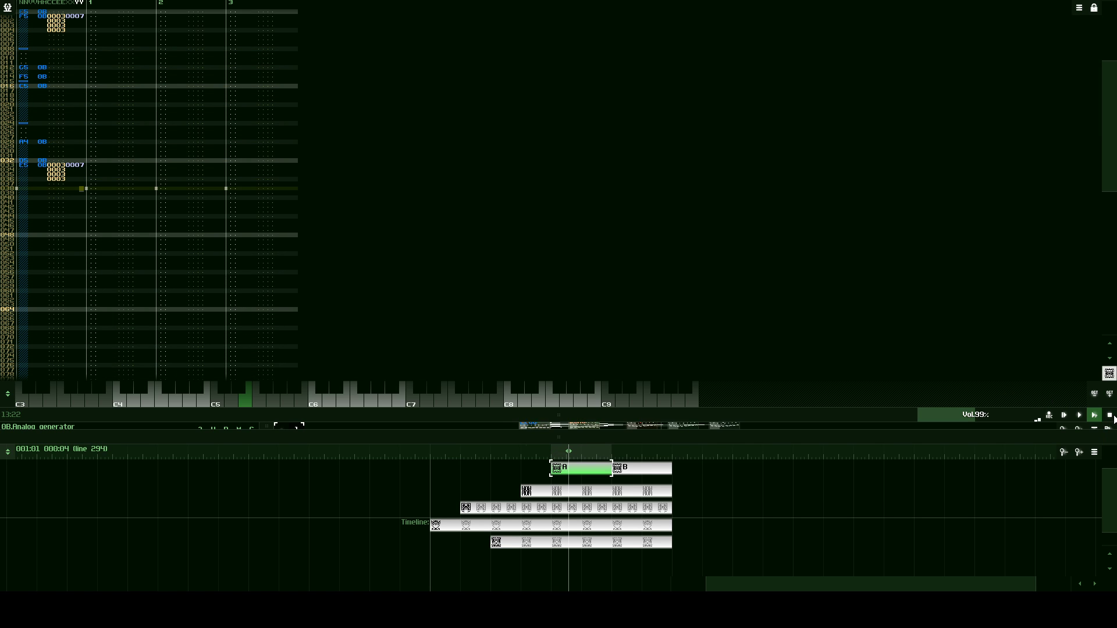
pyautogui.click(1111, 417)
pyautogui.scroll(-1, 23, 192)
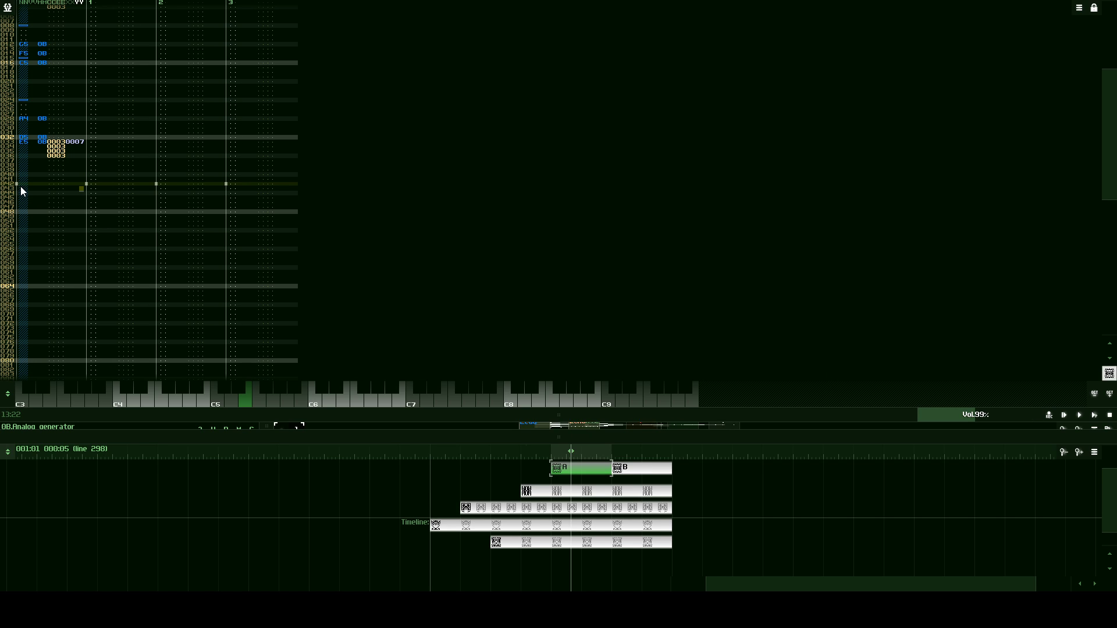
pyautogui.scroll(1, 105, 225)
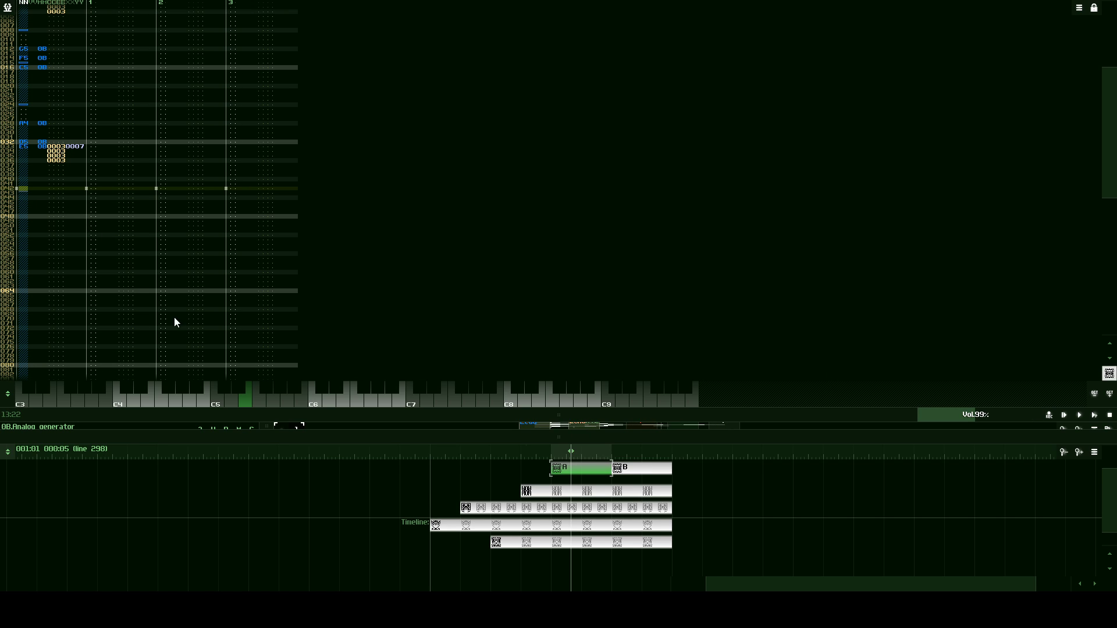
pyautogui.click(258, 400)
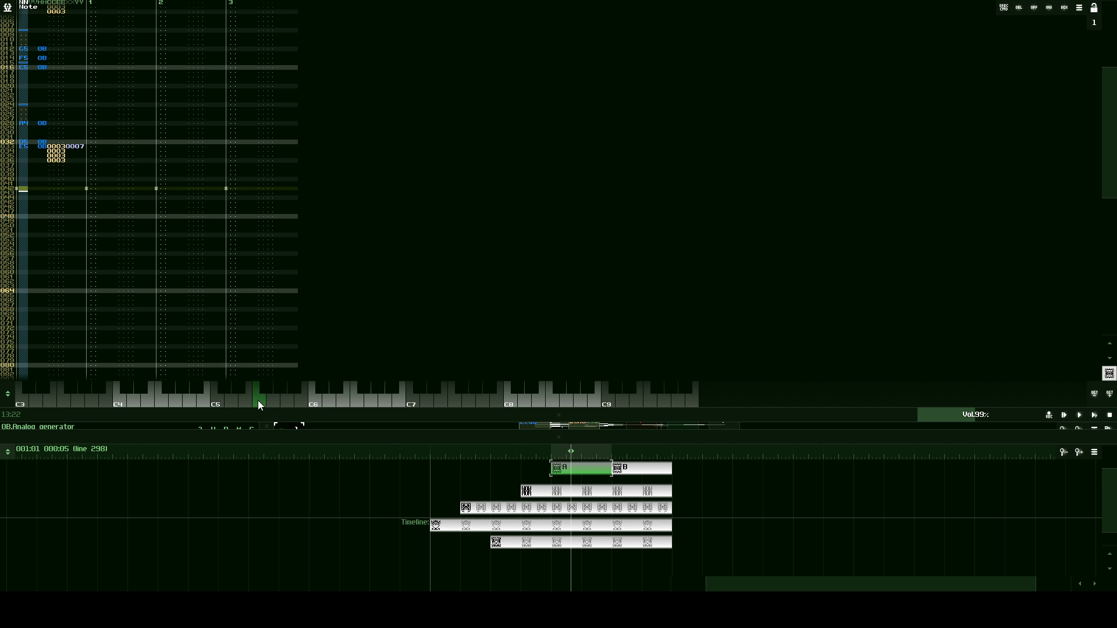
pyautogui.click(258, 400)
pyautogui.click(246, 398)
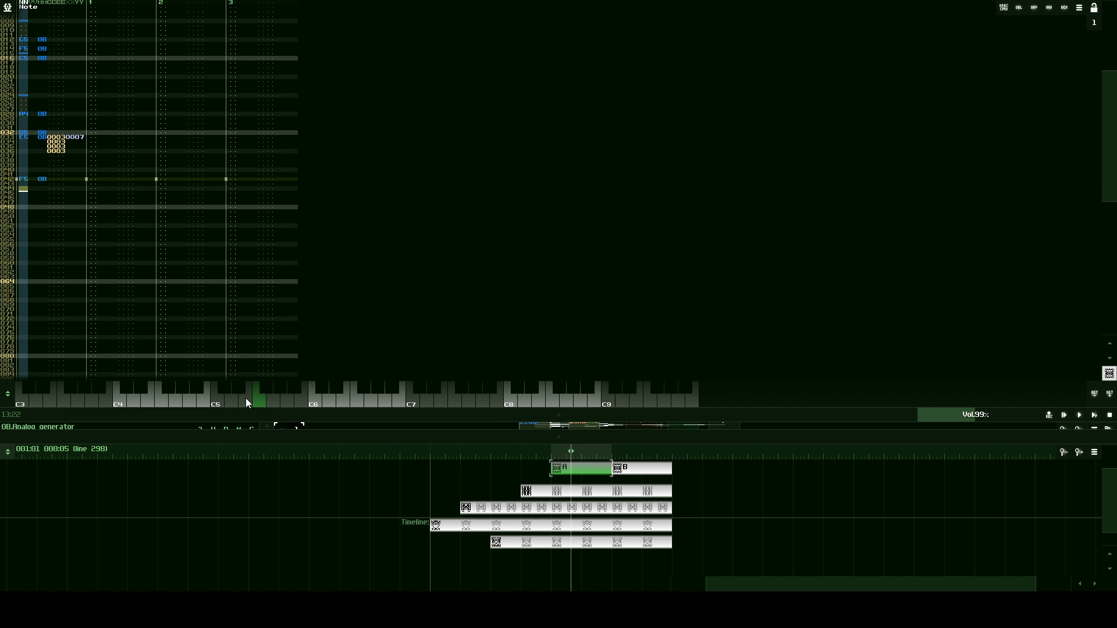
pyautogui.click(219, 401)
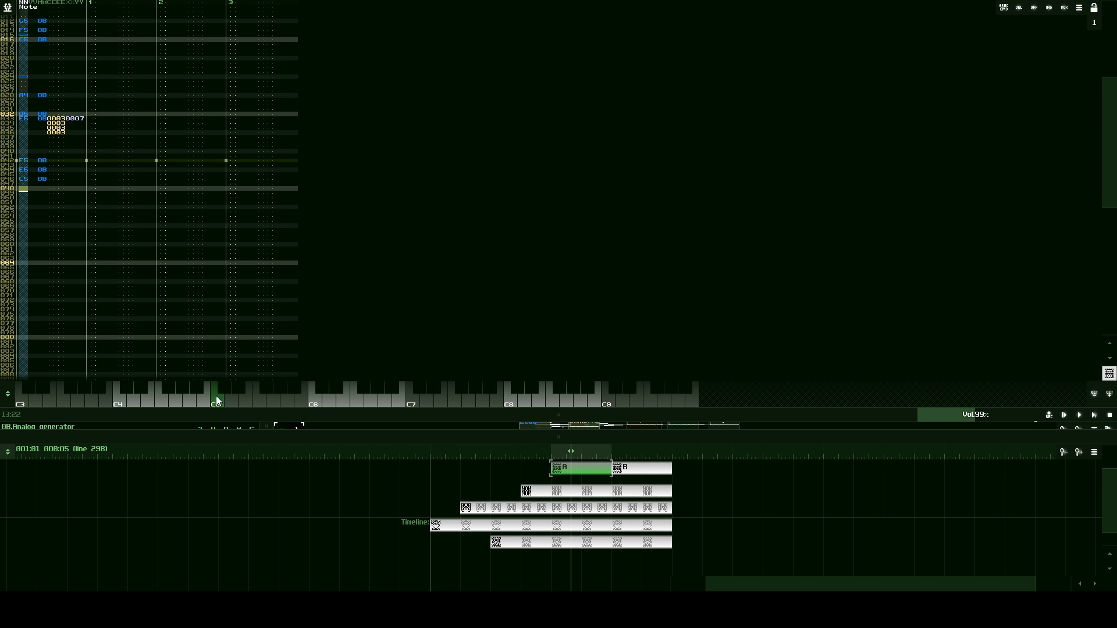
# - Enter Lead notes B4 on line 48, C5 on line 49 and B4 on line 50
pyautogui.click(205, 400)
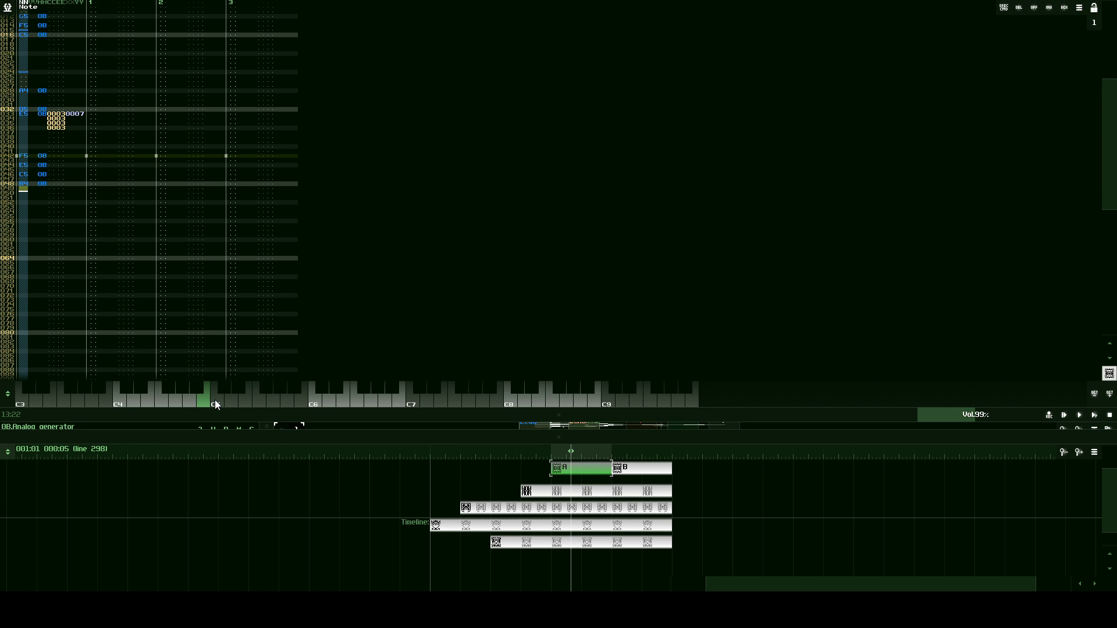
pyautogui.click(215, 403)
pyautogui.click(207, 401)
# - Add slide effect 0003 with parameter 0007 to each of lines 49 through 52 of the first track
pyautogui.click(63, 188)
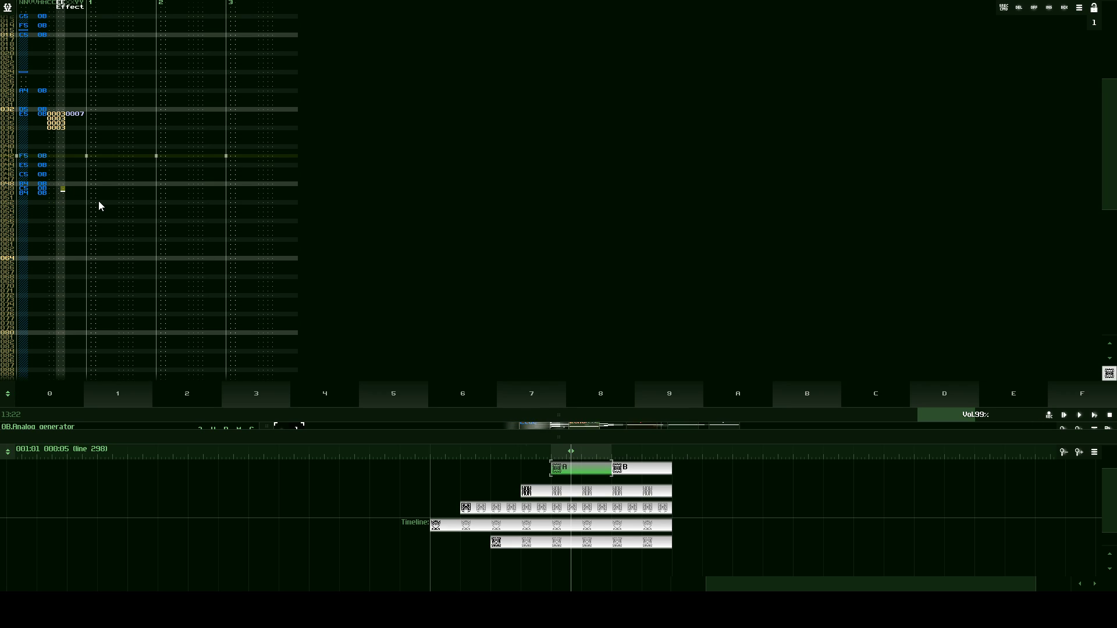
pyautogui.write('3')
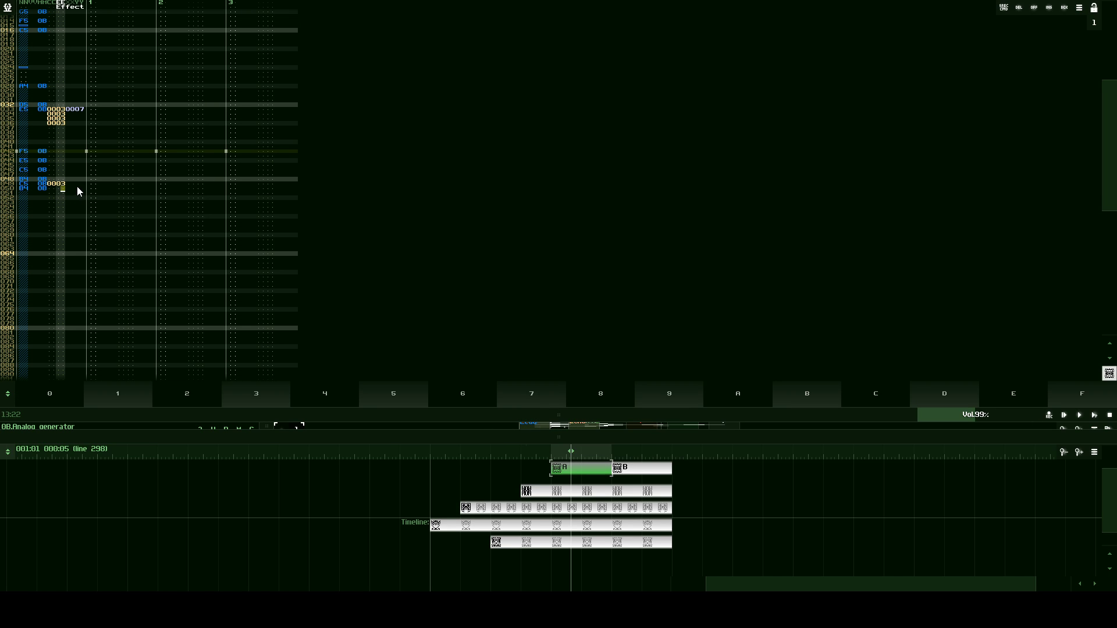
pyautogui.write('3')
pyautogui.click(84, 184)
pyautogui.write('77')
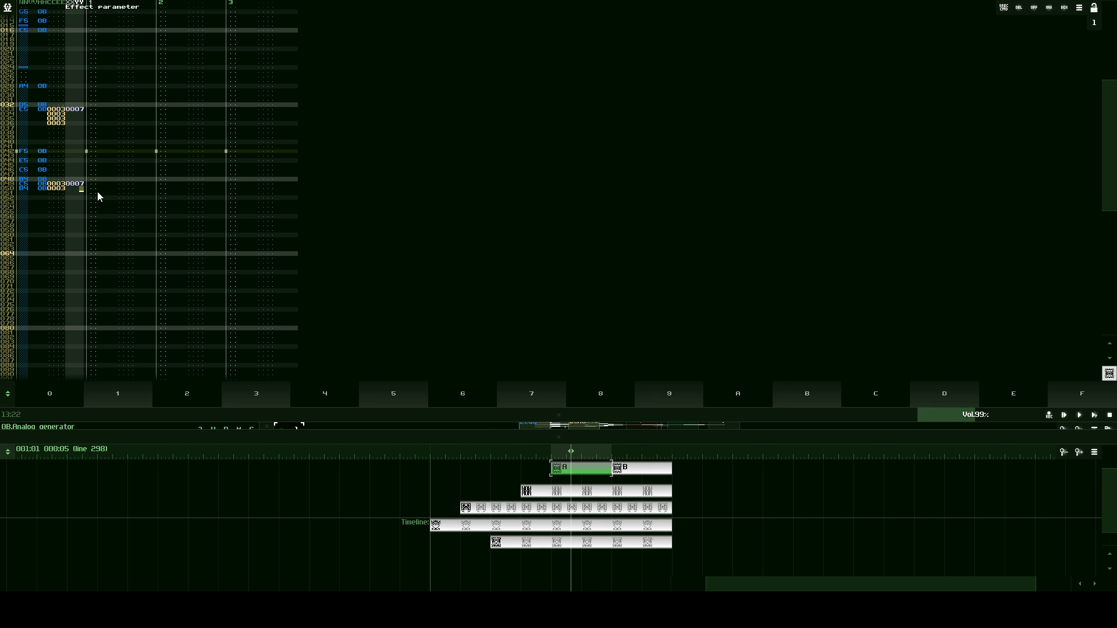
pyautogui.click(65, 190)
pyautogui.write('33')
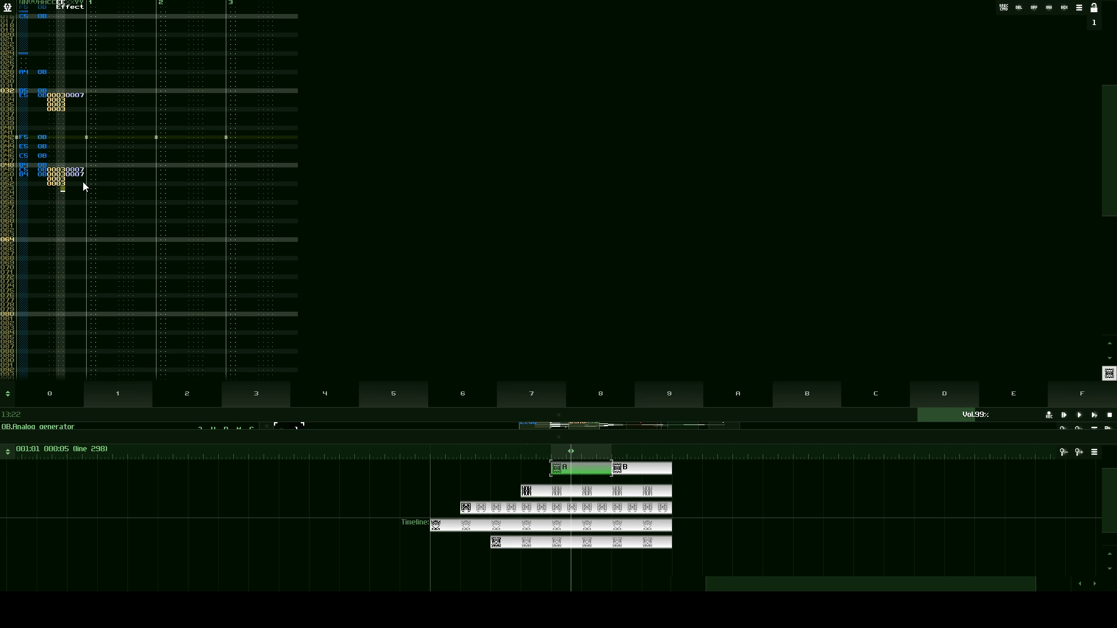
pyautogui.click(83, 185)
pyautogui.write('77')
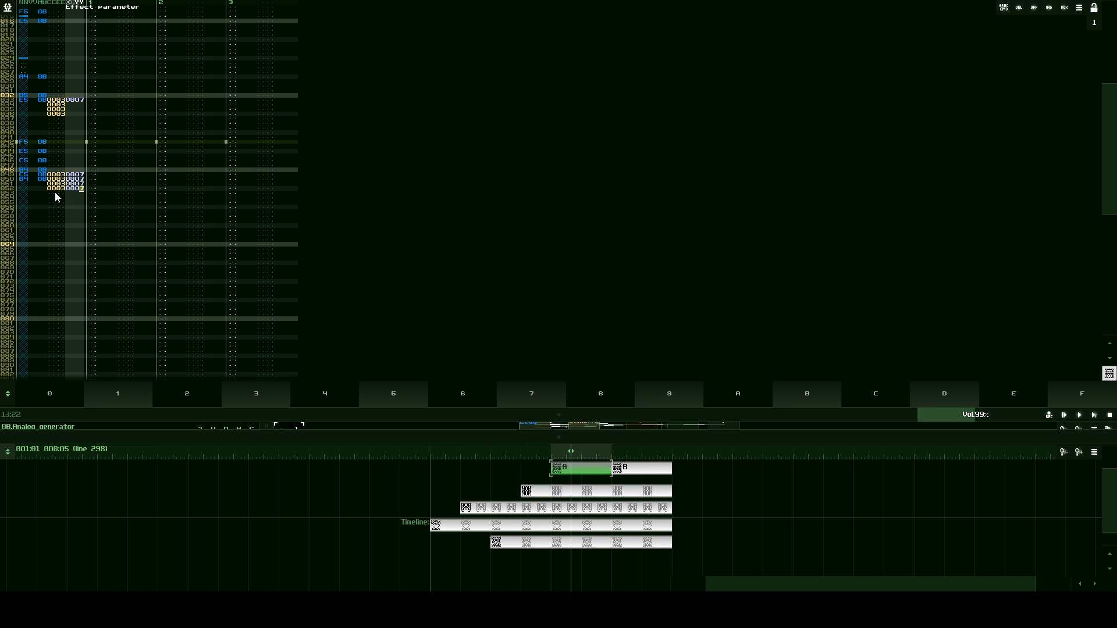
# - Enter note-offs on lines 47 and 40 of the Lead track
pyautogui.click(23, 175)
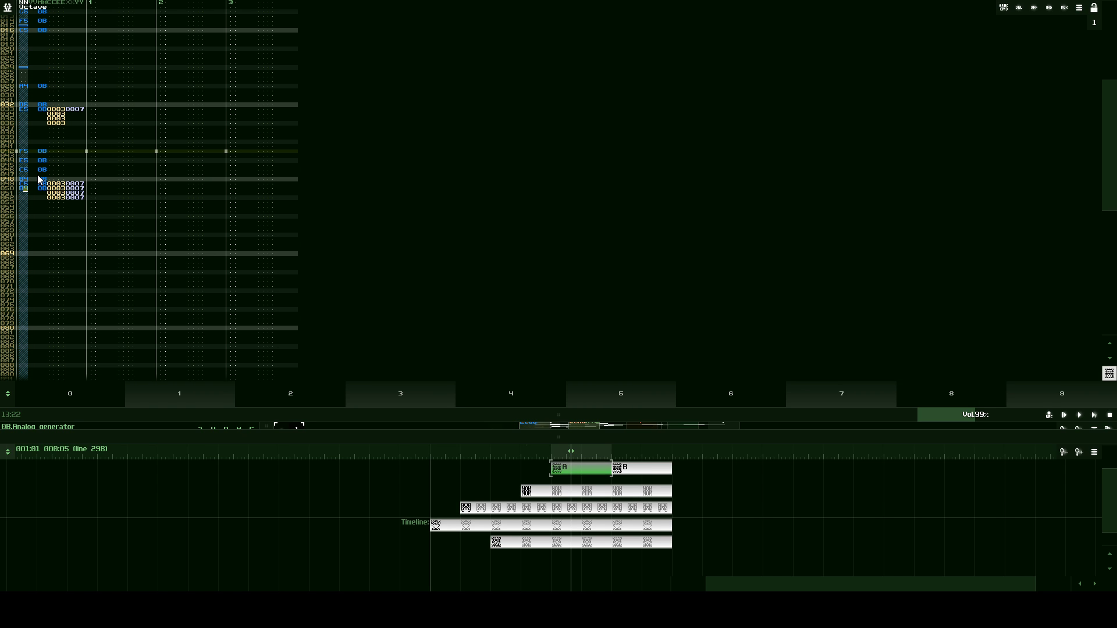
pyautogui.scroll(2, 39, 175)
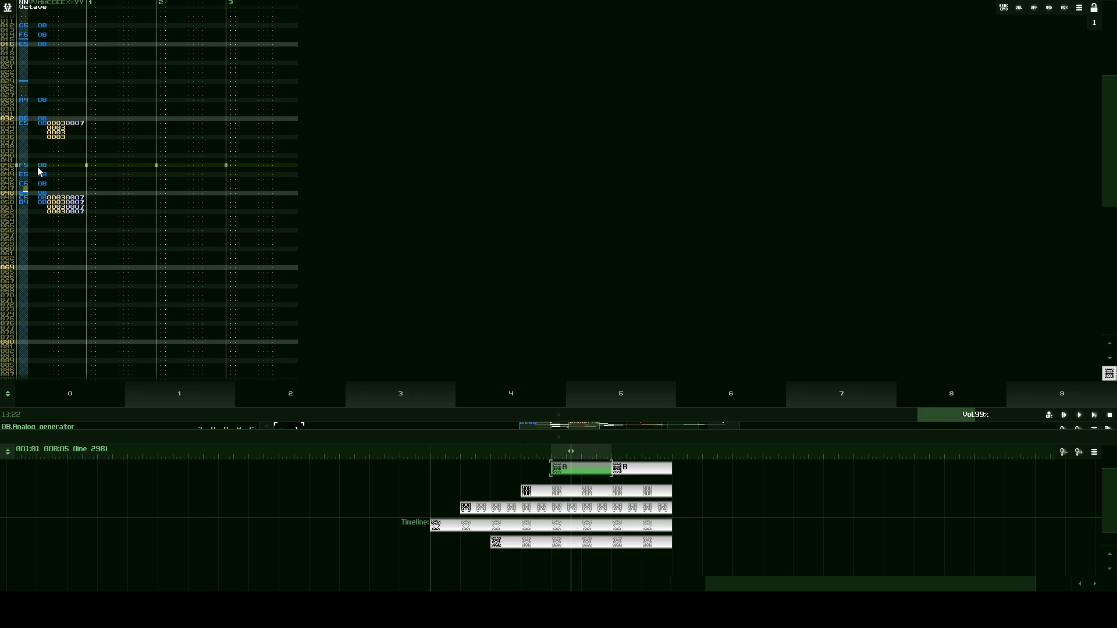
pyautogui.scroll(4, 39, 171)
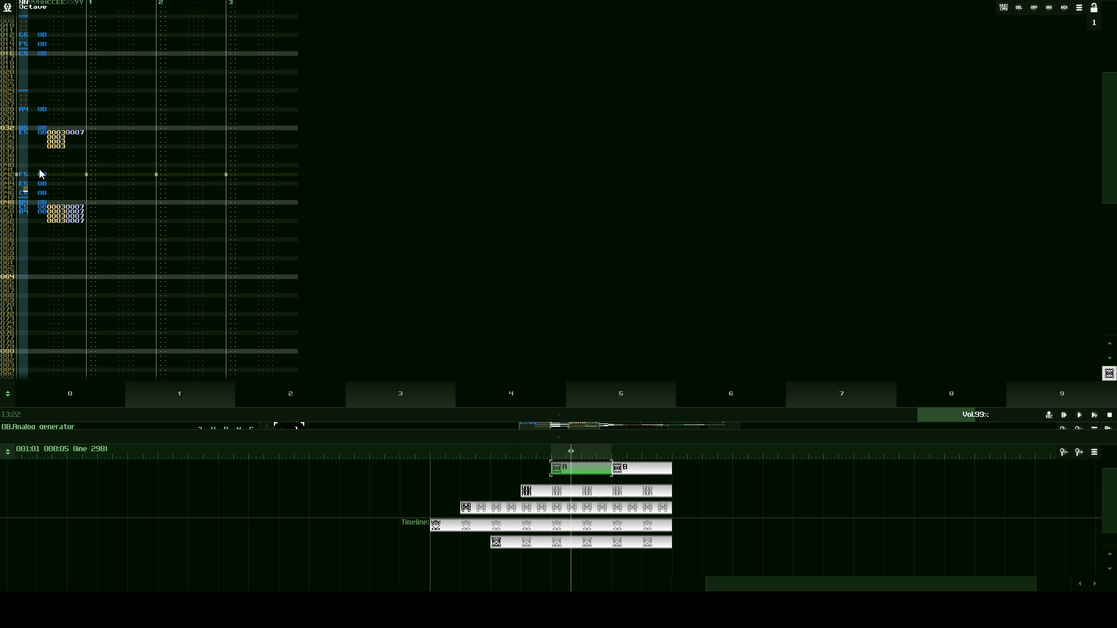
pyautogui.scroll(3, 30, 189)
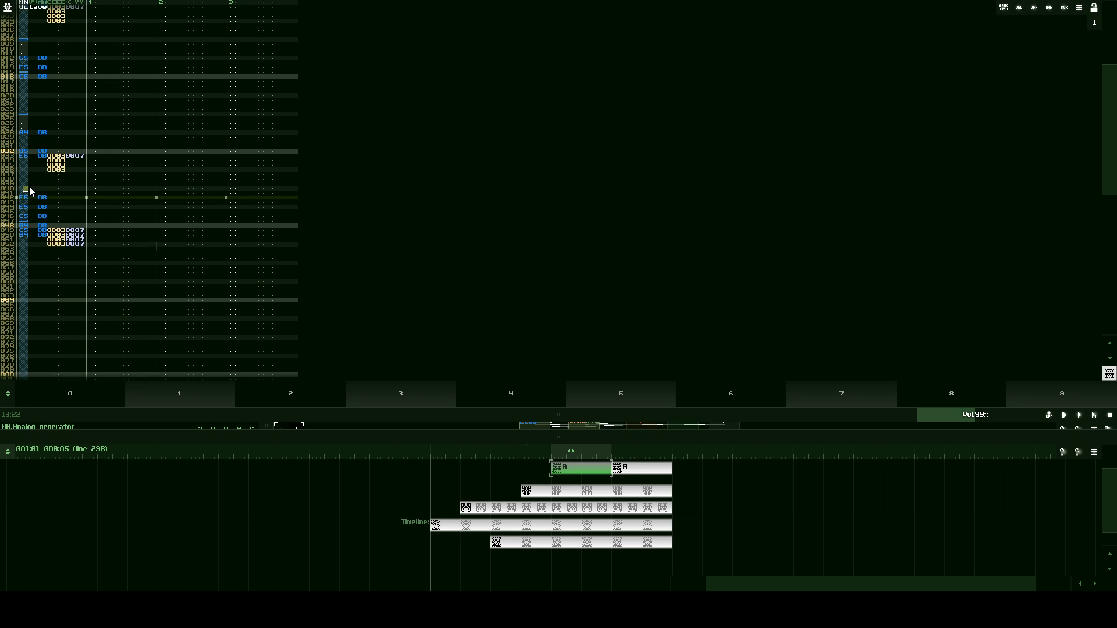
pyautogui.scroll(5, 648, 326)
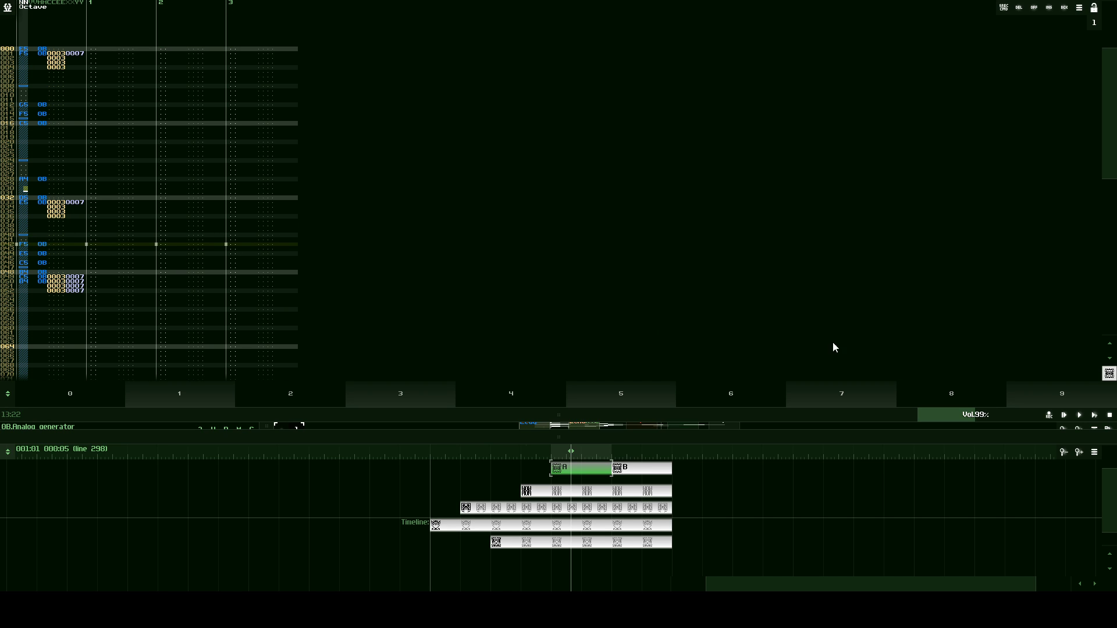
# - Play pattern A, then set the slide parameter on line 49 to 0020 and clear the parameters on lines 50 through 52
pyautogui.click(1096, 416)
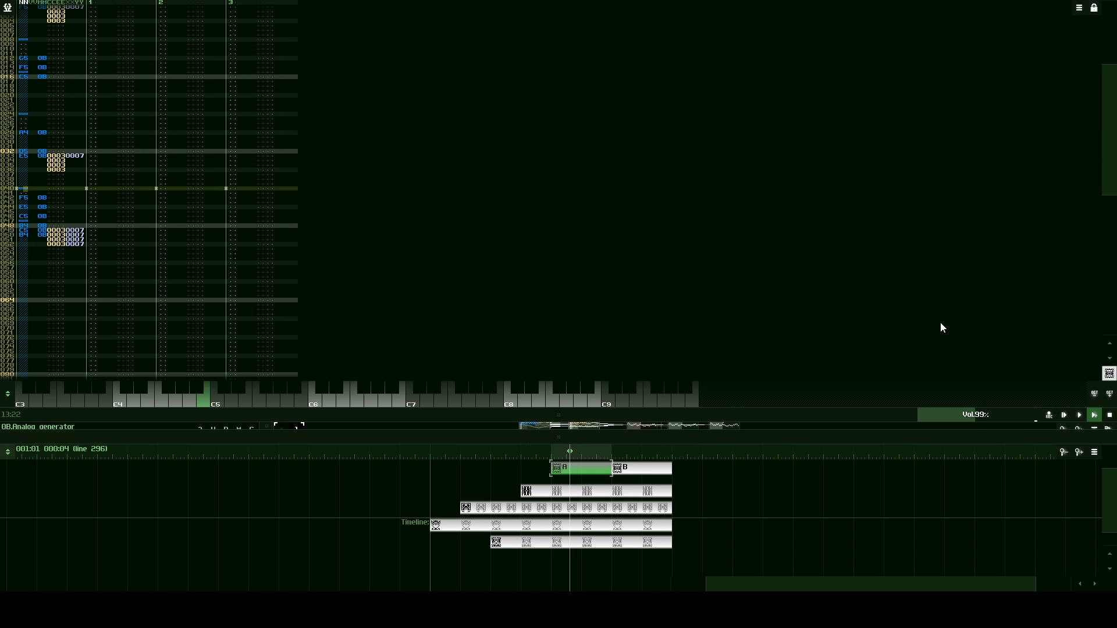
pyautogui.click(1109, 415)
pyautogui.scroll(2, 87, 157)
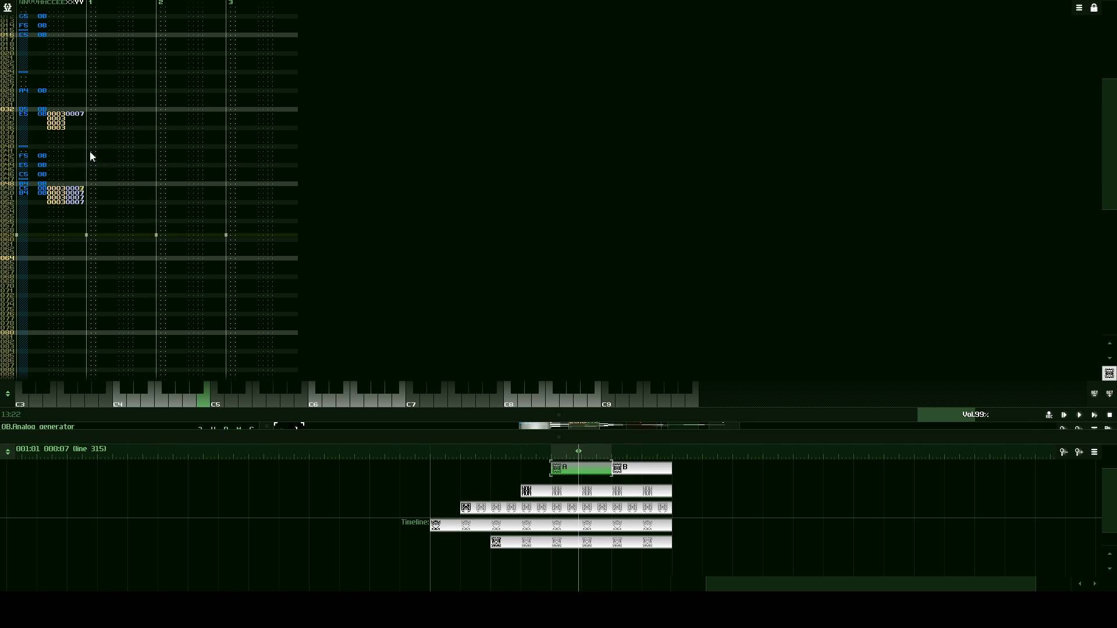
pyautogui.click(84, 157)
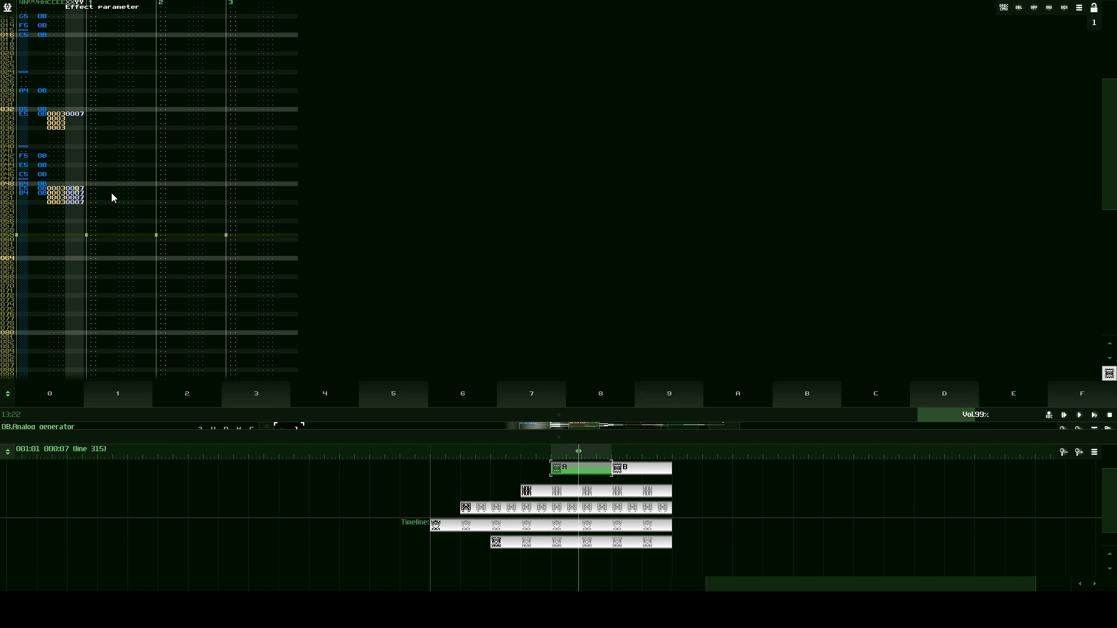
pyautogui.press('2')
pyautogui.press('0')
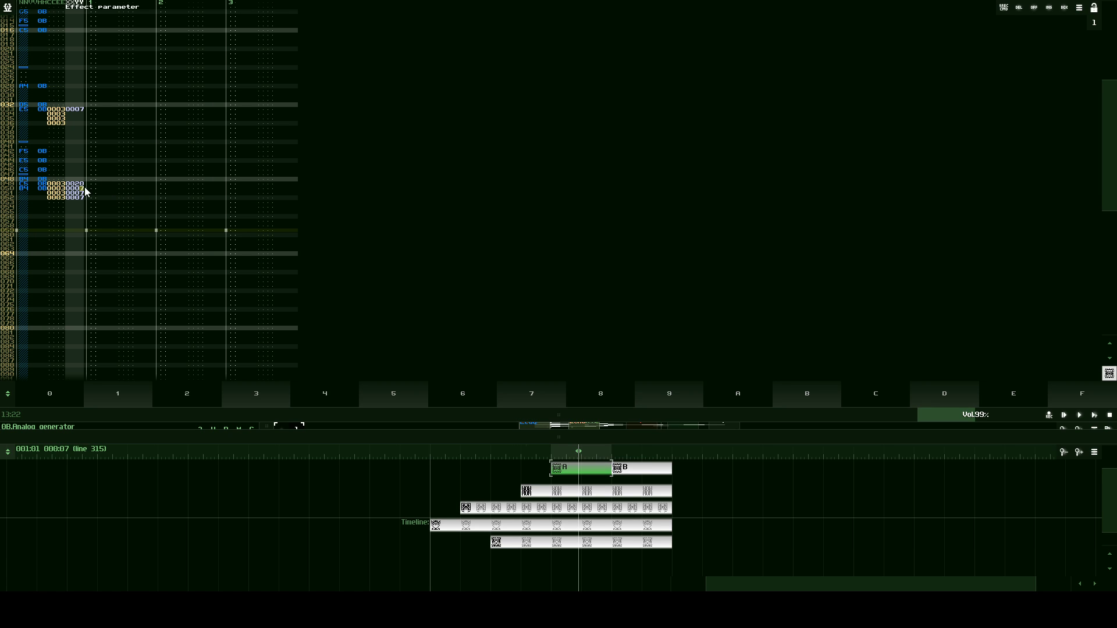
pyautogui.press('Delete')
pyautogui.press('Delete')
pyautogui.press('Delete')
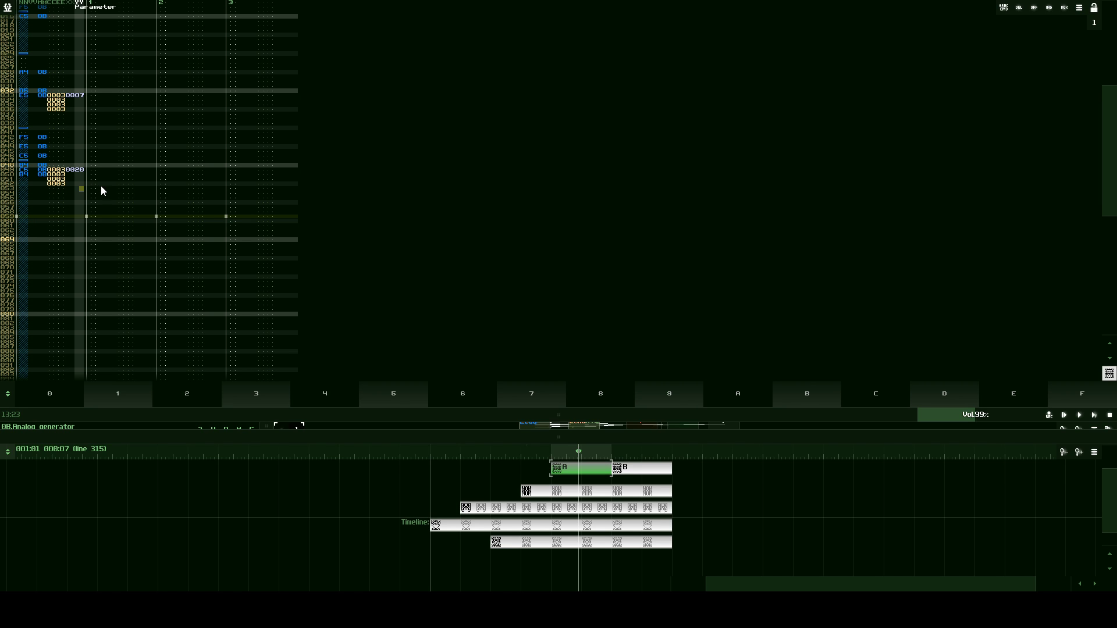
# - Play pattern A to check the adjusted slide and enter a note-off on line 56 of the Lead track
pyautogui.click(1094, 414)
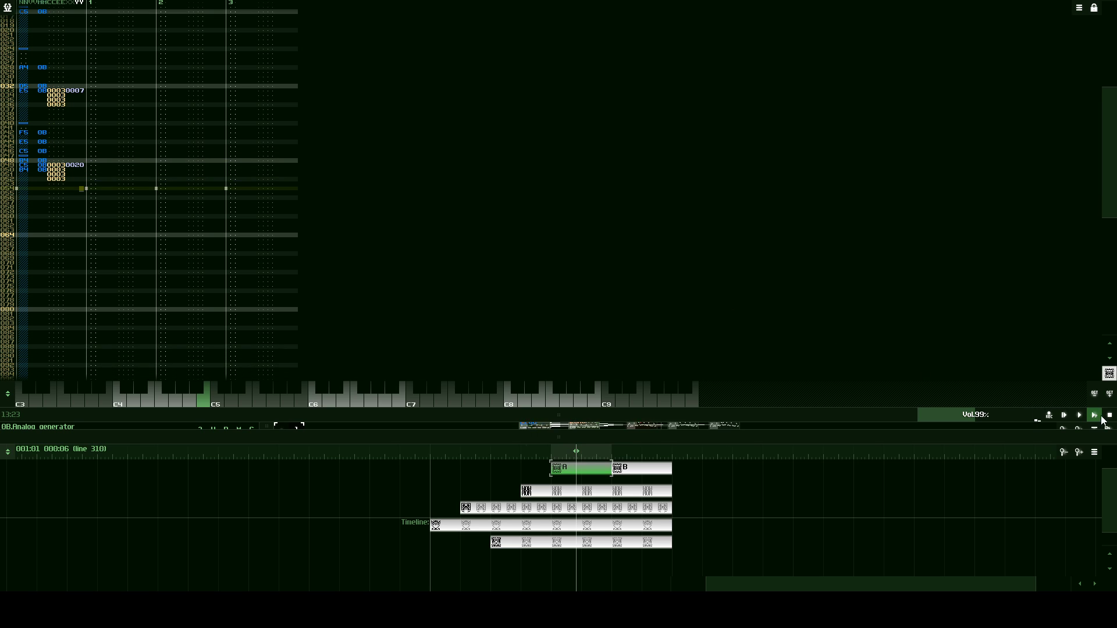
pyautogui.press('space')
pyautogui.click(23, 179)
pyautogui.press('1')
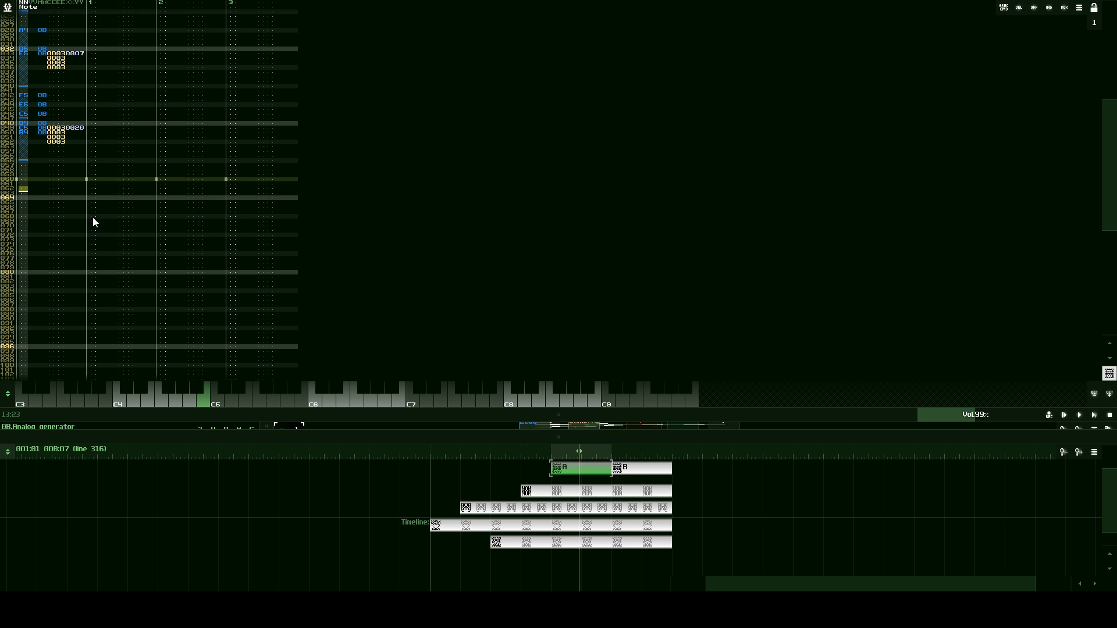
# - Enter Lead notes A4 on line 60, G4 on line 62 and A4 on line 64
pyautogui.press('Up')
pyautogui.press('Up')
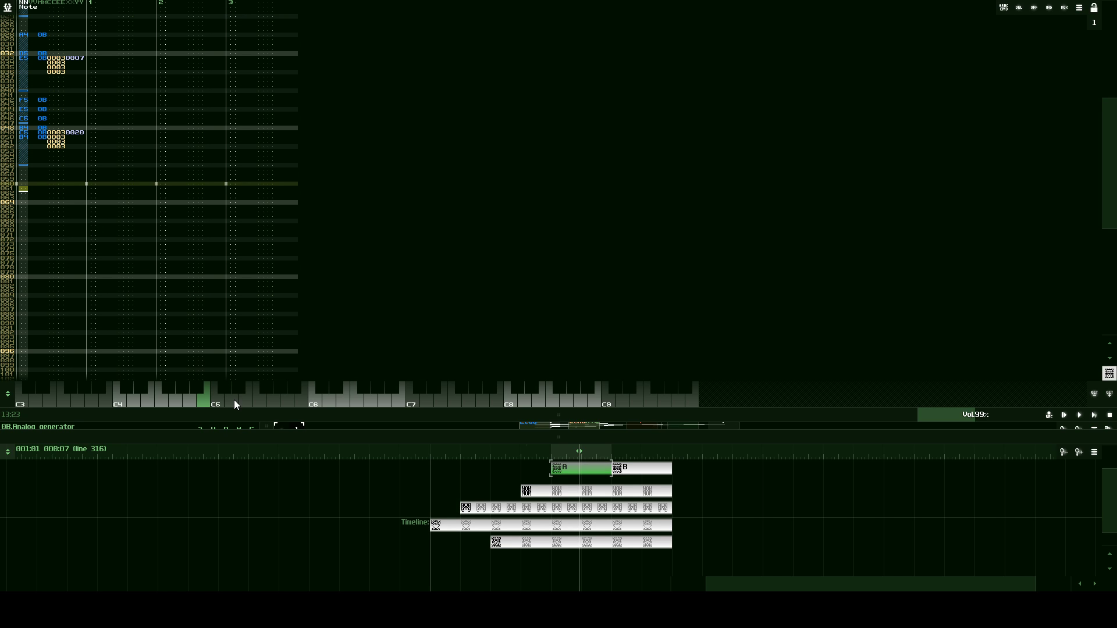
pyautogui.click(190, 400)
pyautogui.click(190, 400)
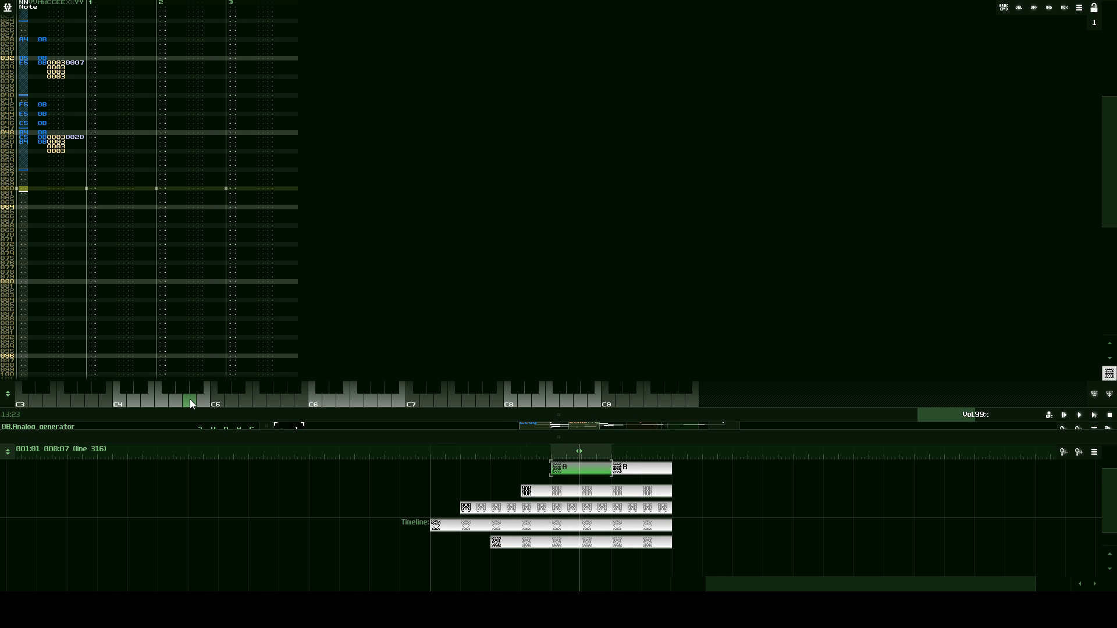
pyautogui.click(185, 401)
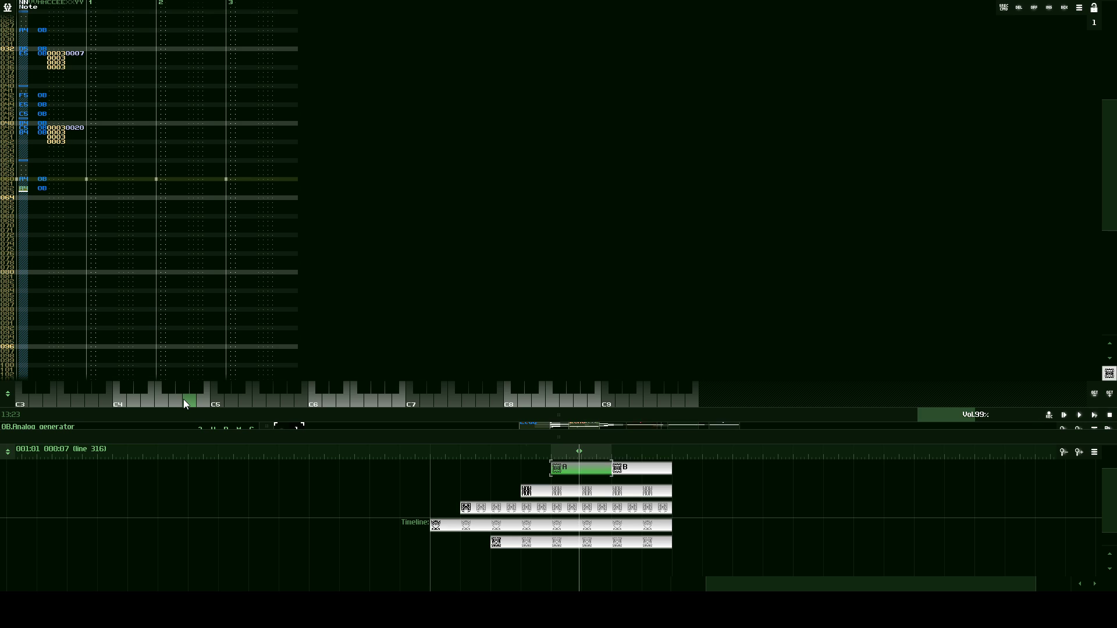
pyautogui.click(183, 401)
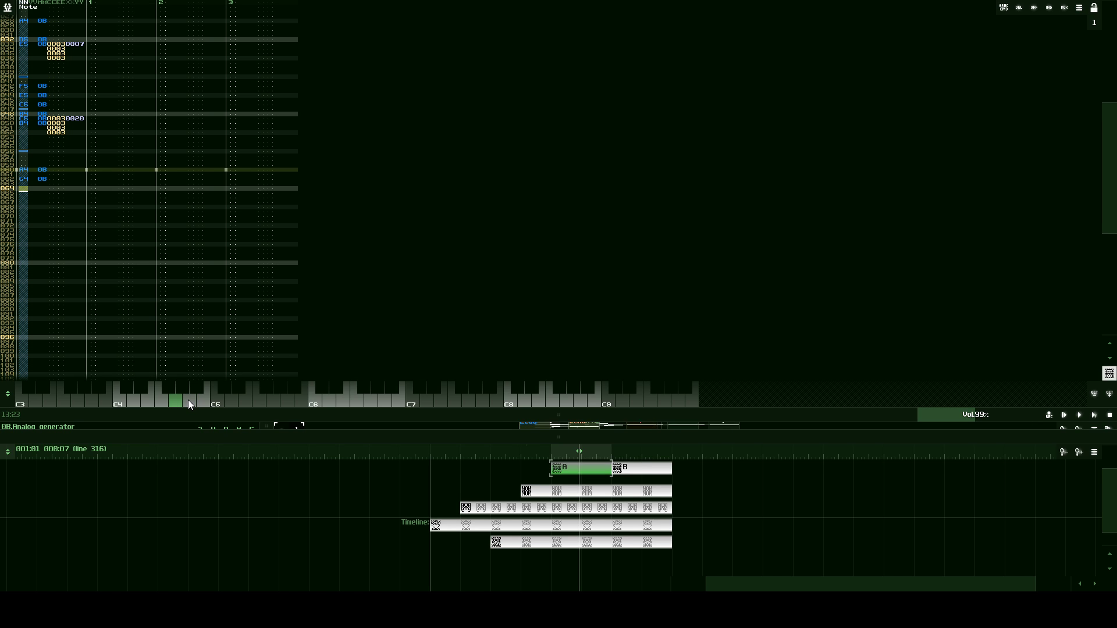
pyautogui.click(188, 400)
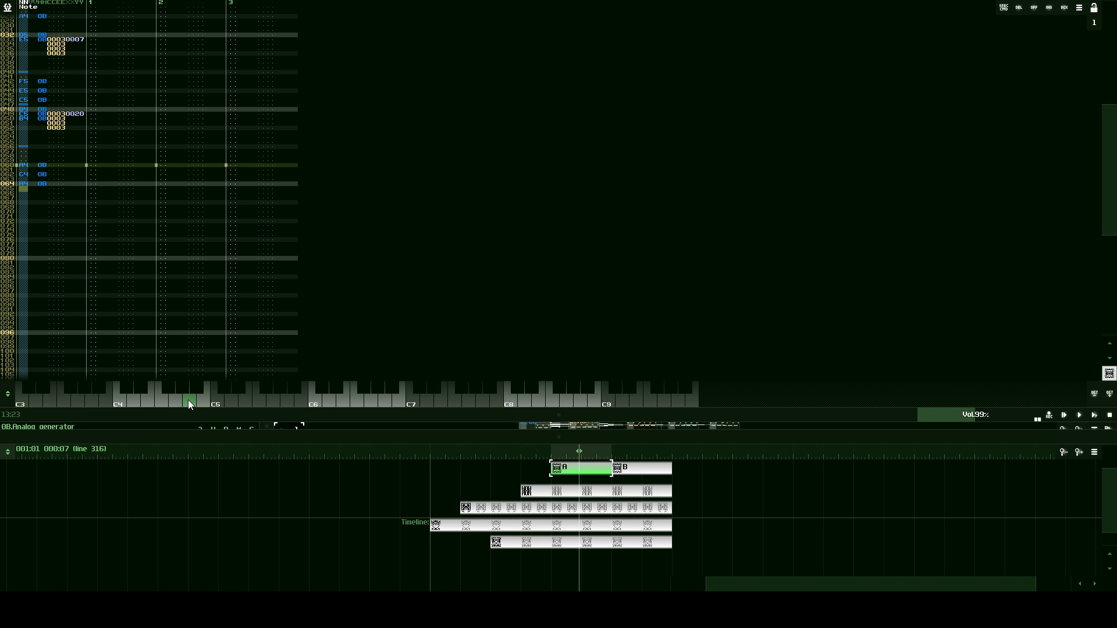
# - Enter Lead notes D5 on line 68, G5 on line 72, D6 on lines 76 and 80, and E6 on line 81
pyautogui.click(236, 401)
pyautogui.click(270, 400)
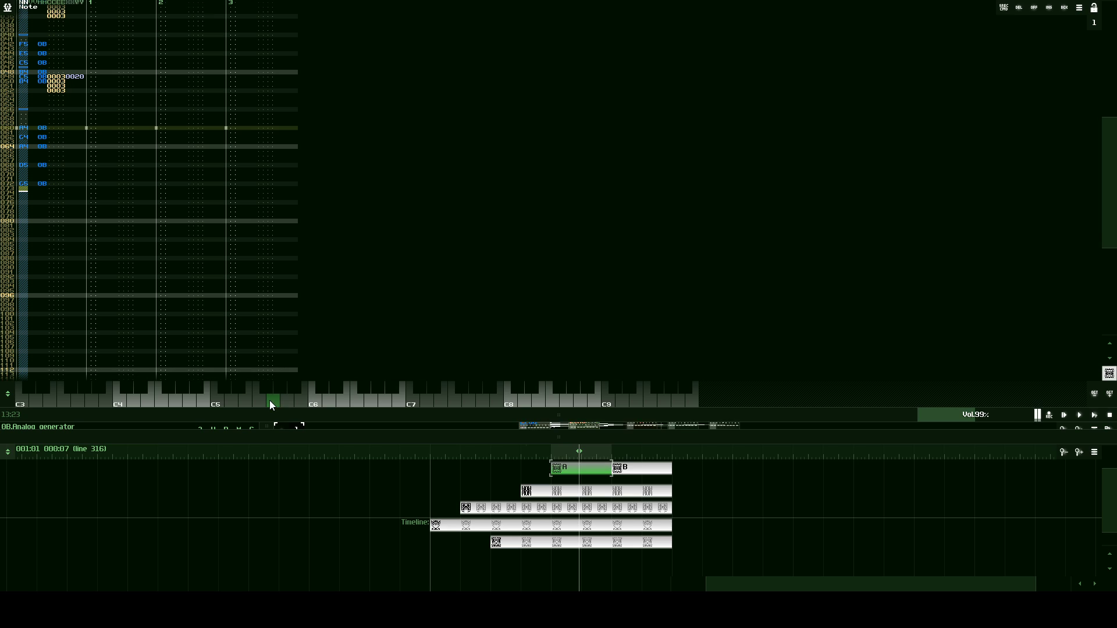
pyautogui.click(324, 399)
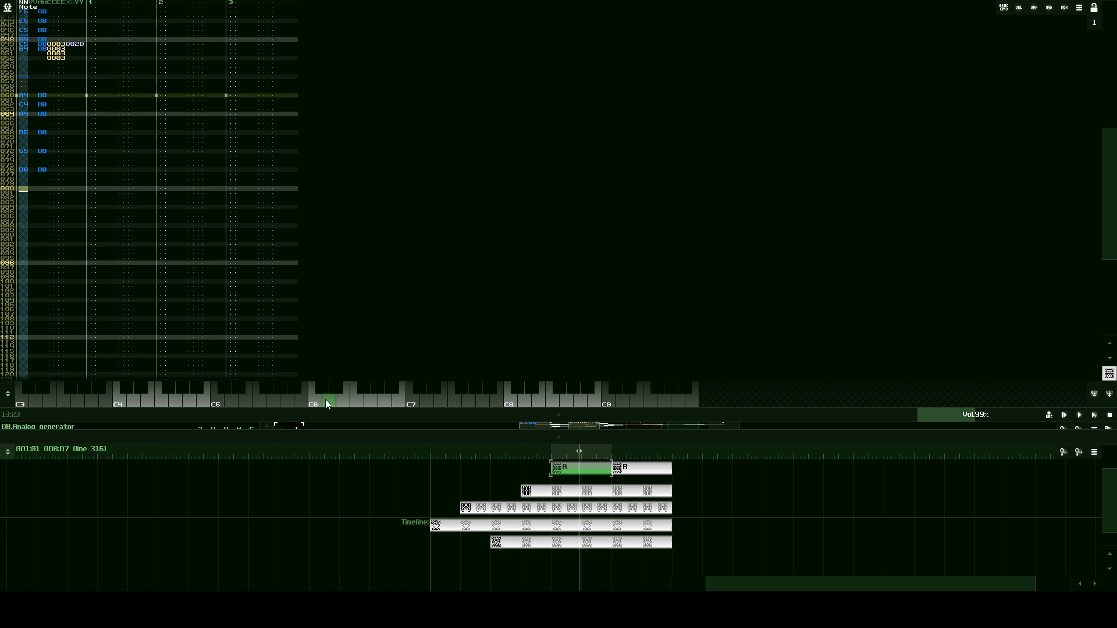
pyautogui.click(334, 400)
pyautogui.click(343, 400)
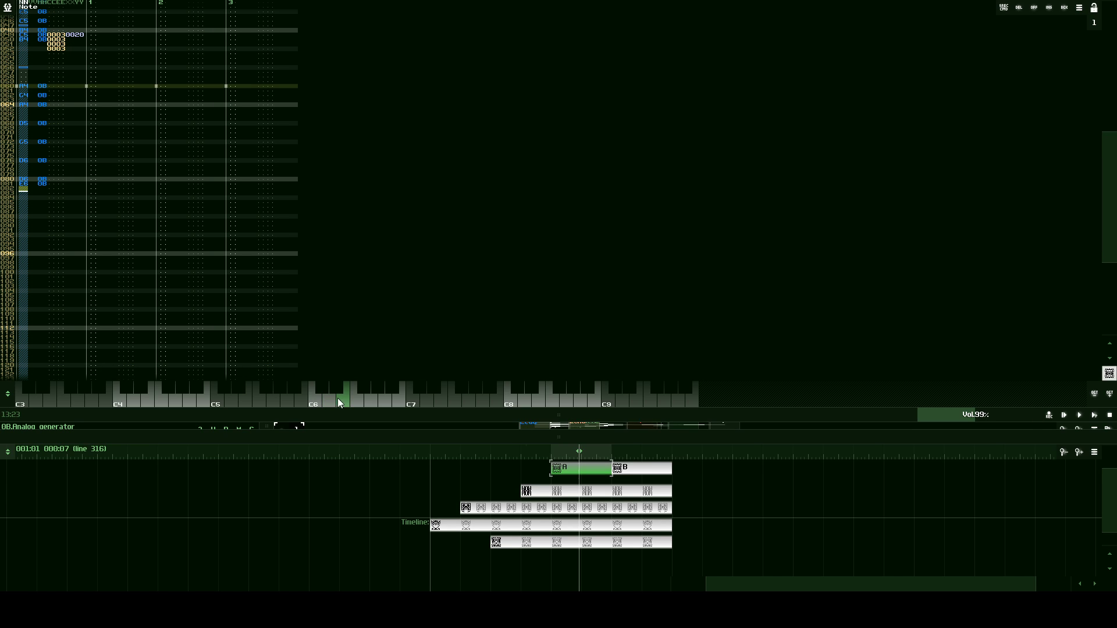
# - Add slide effect 0003 on lines 81 to 84 of the Lead track, with parameter 0007 on line 81 only
pyautogui.click(63, 190)
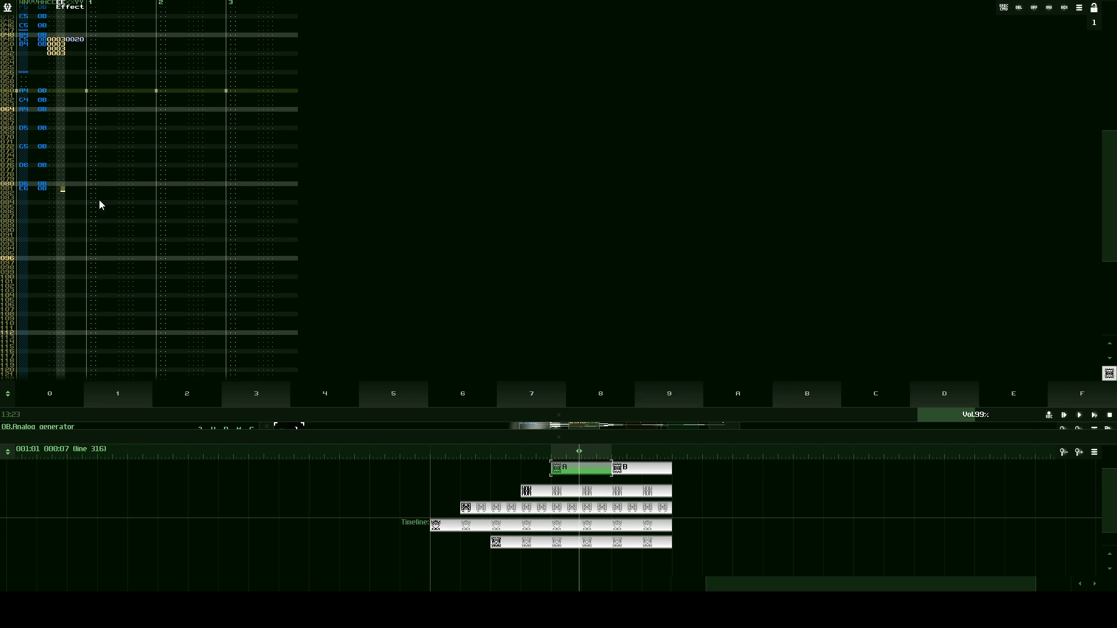
pyautogui.write('3333')
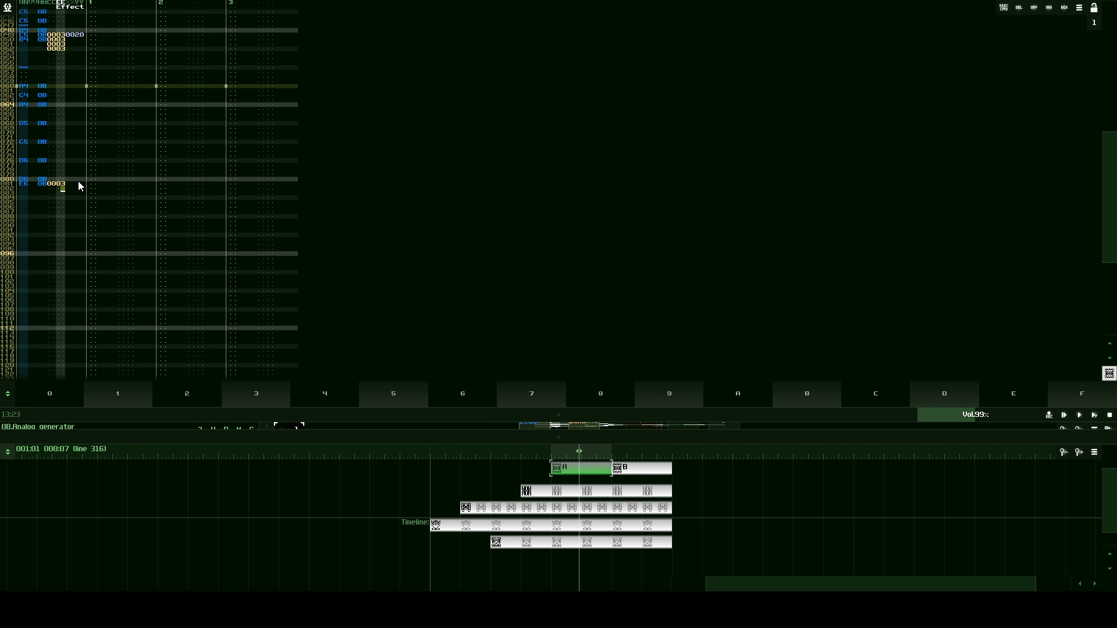
pyautogui.click(93, 189)
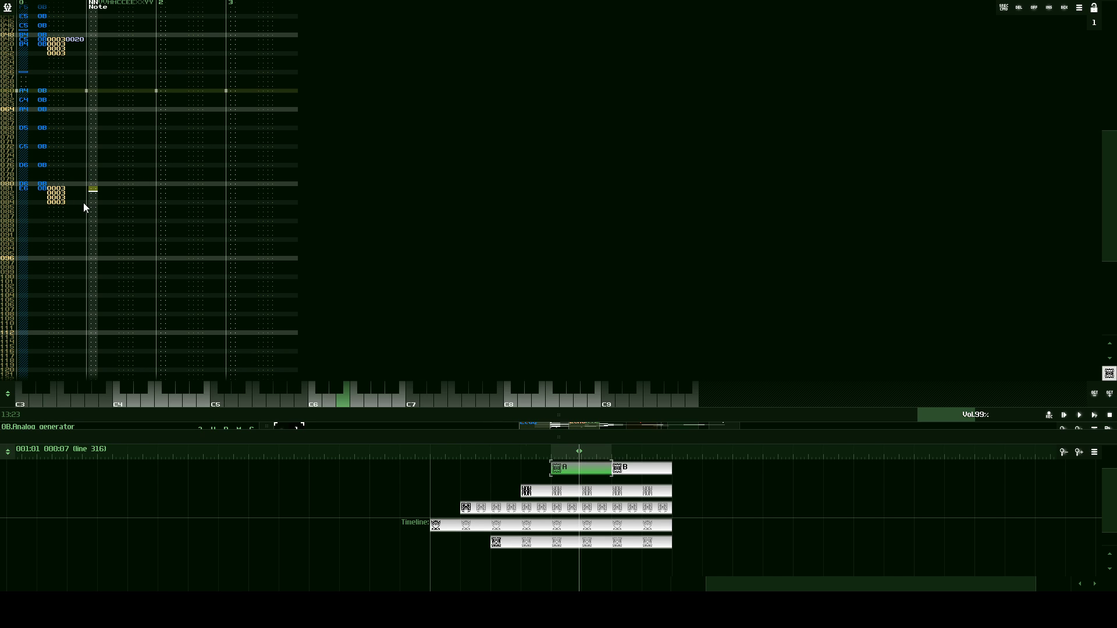
pyautogui.click(85, 190)
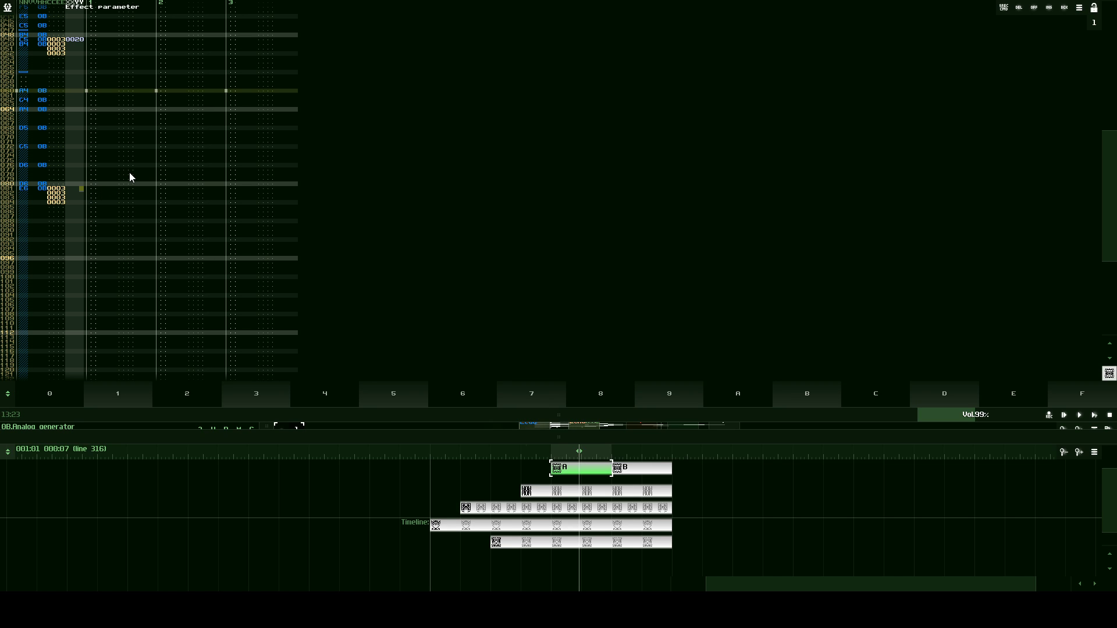
pyautogui.write('777')
pyautogui.press('Up')
pyautogui.press('Delete')
pyautogui.press('Up')
pyautogui.press('Delete')
pyautogui.press('Up')
pyautogui.press('Up')
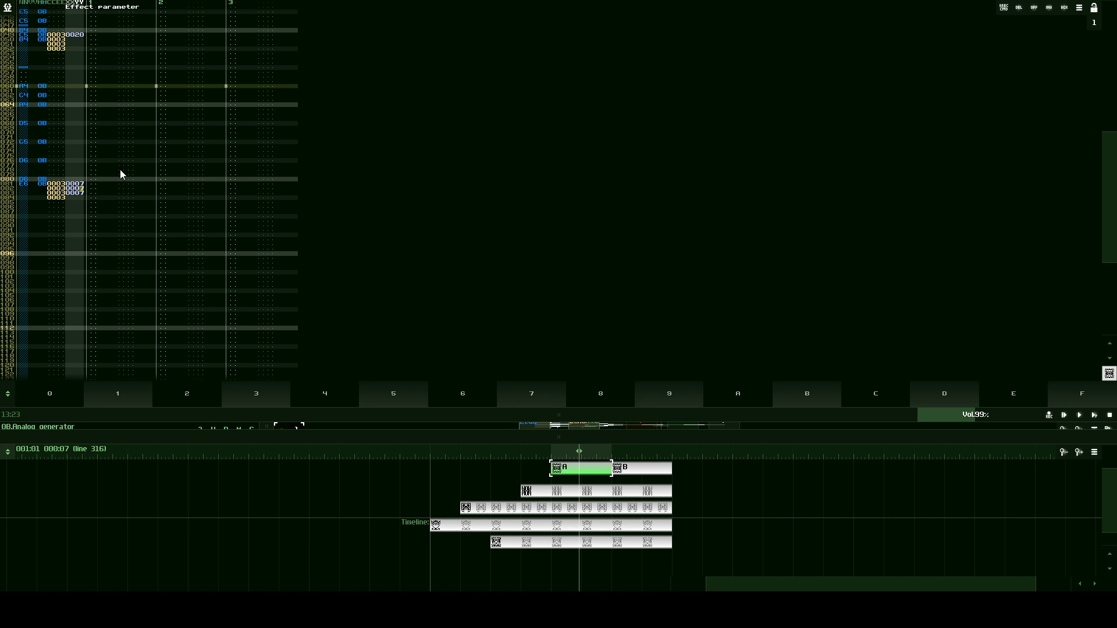
# - Enter note-offs on lines 66, 70, 74 and 78 of the Lead track
pyautogui.scroll(8, 131, 174)
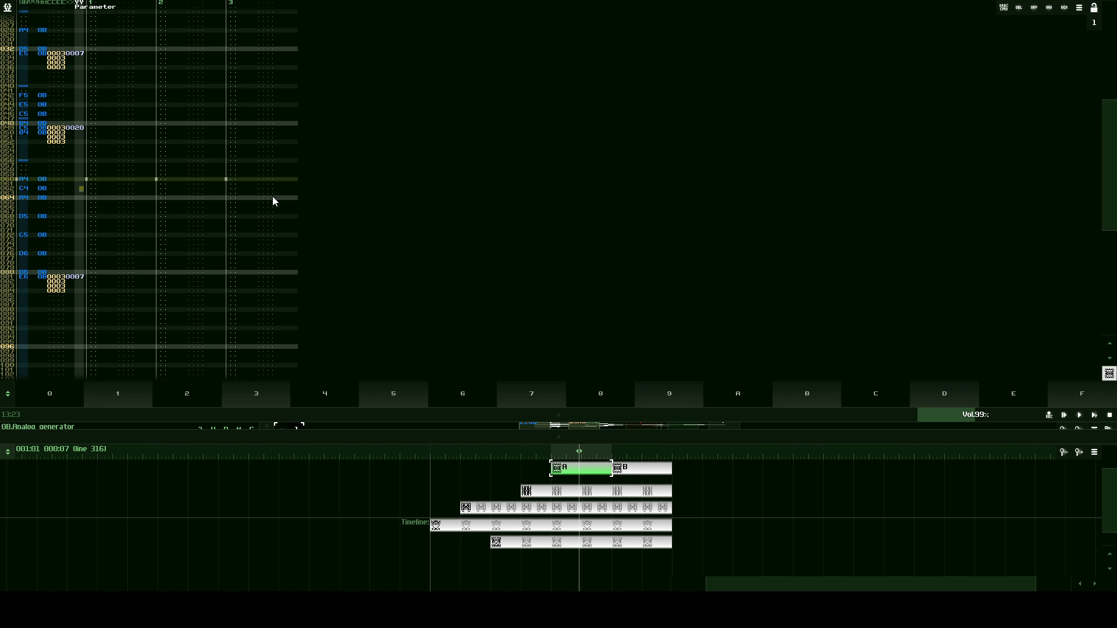
pyautogui.scroll(-1, 140, 211)
pyautogui.click(22, 229)
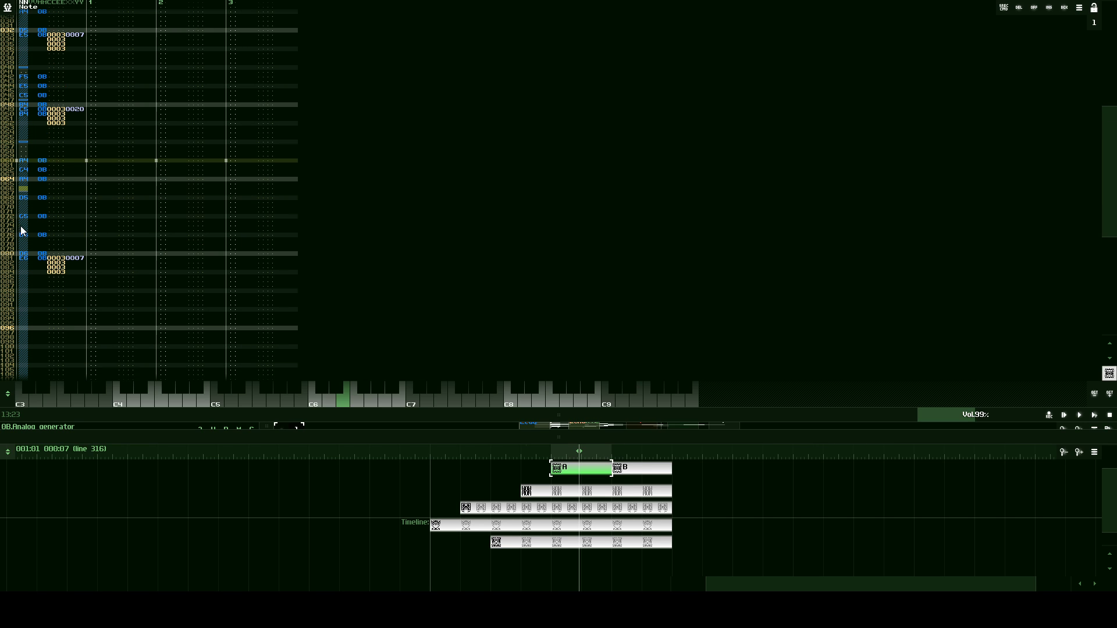
pyautogui.scroll(-2, 58, 232)
pyautogui.scroll(-7, 51, 232)
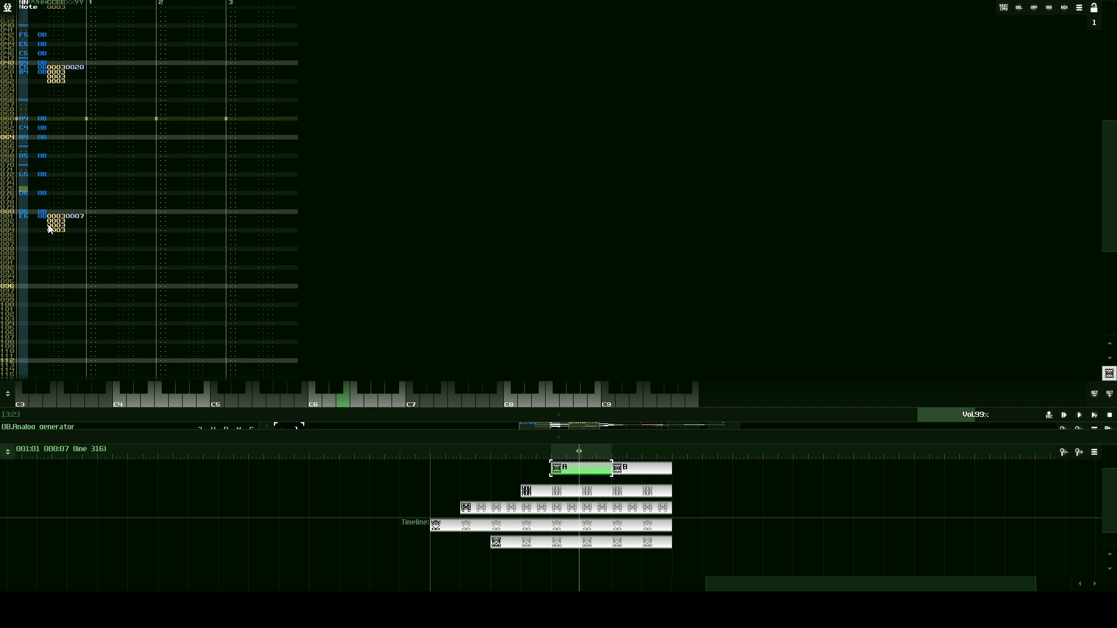
pyautogui.scroll(-2, 48, 230)
pyautogui.scroll(-2, 287, 284)
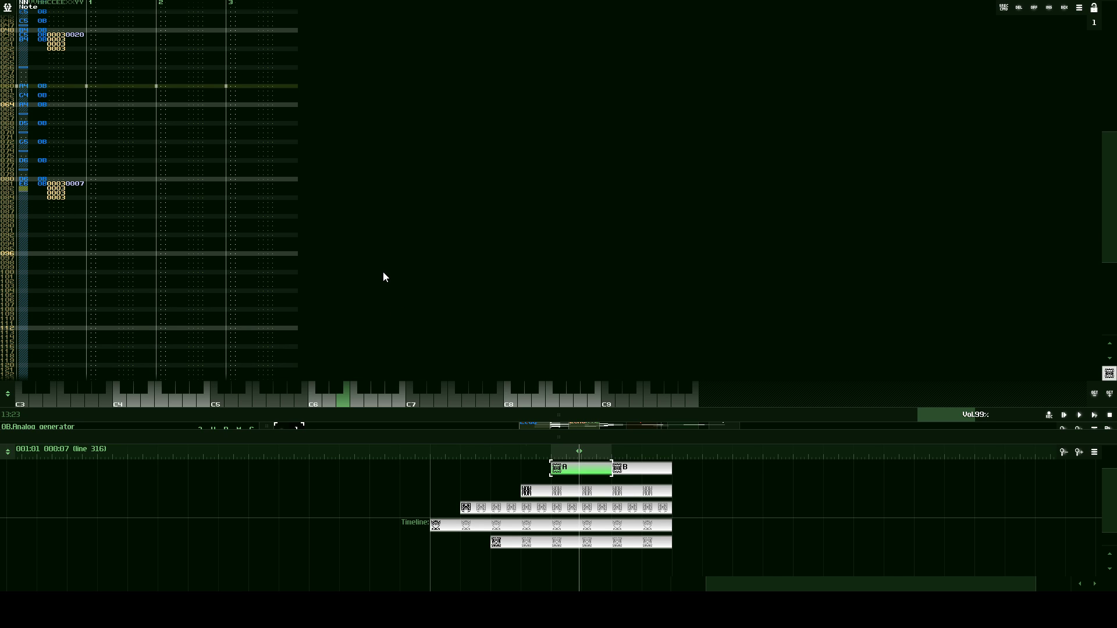
# - Enlarge the module view below the pattern editor and play pattern A to check the new Lead notes
pyautogui.moveTo(670, 416); pyautogui.dragTo(646, 341)
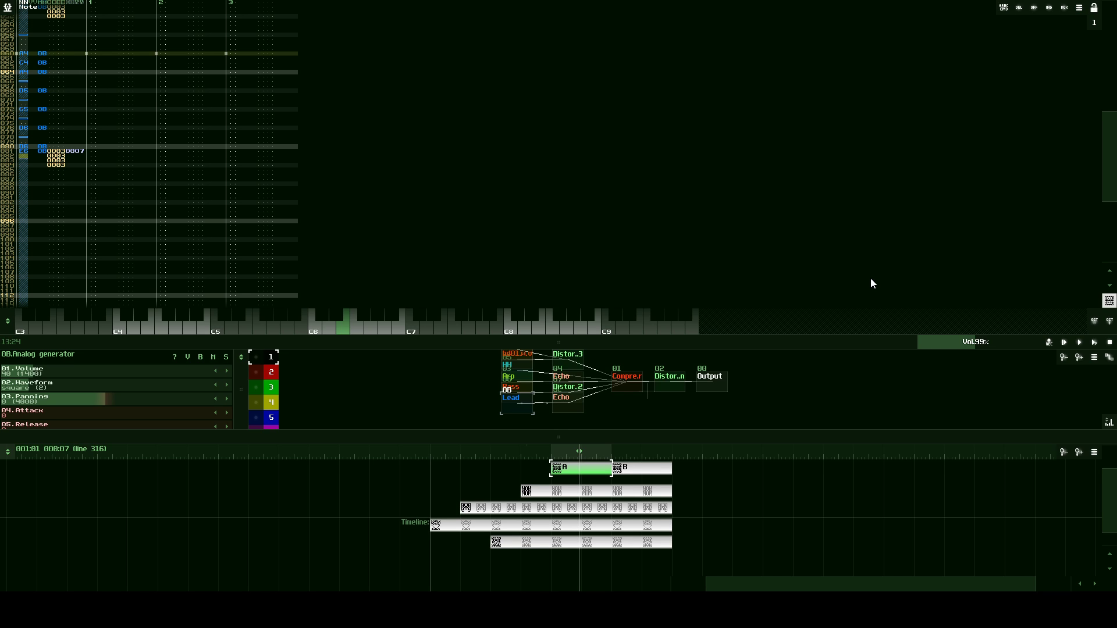
pyautogui.click(1094, 343)
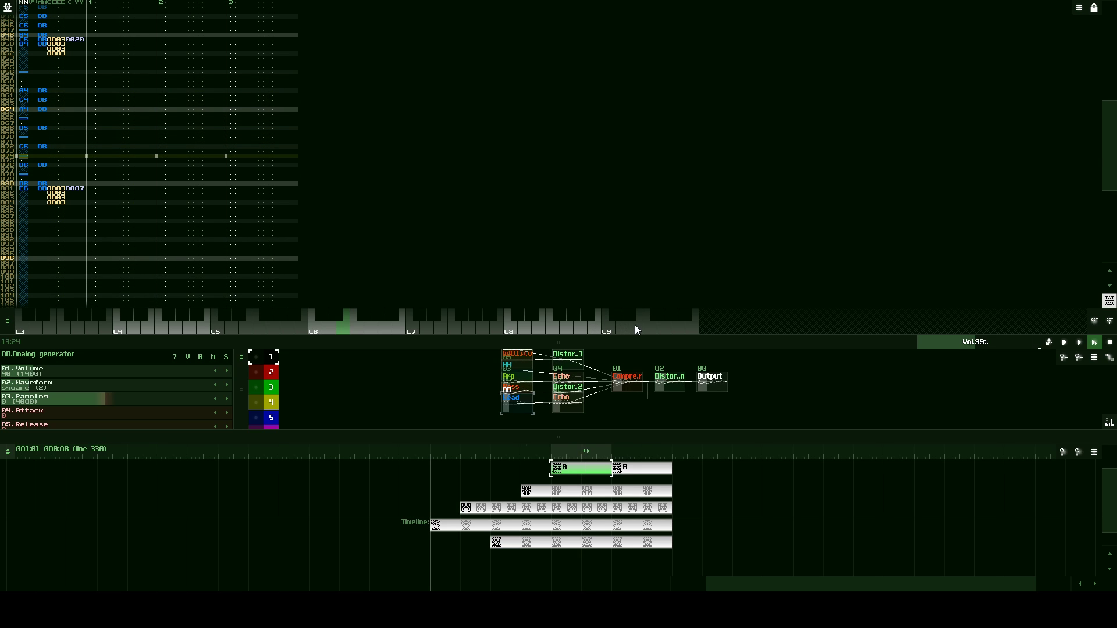
pyautogui.press('space')
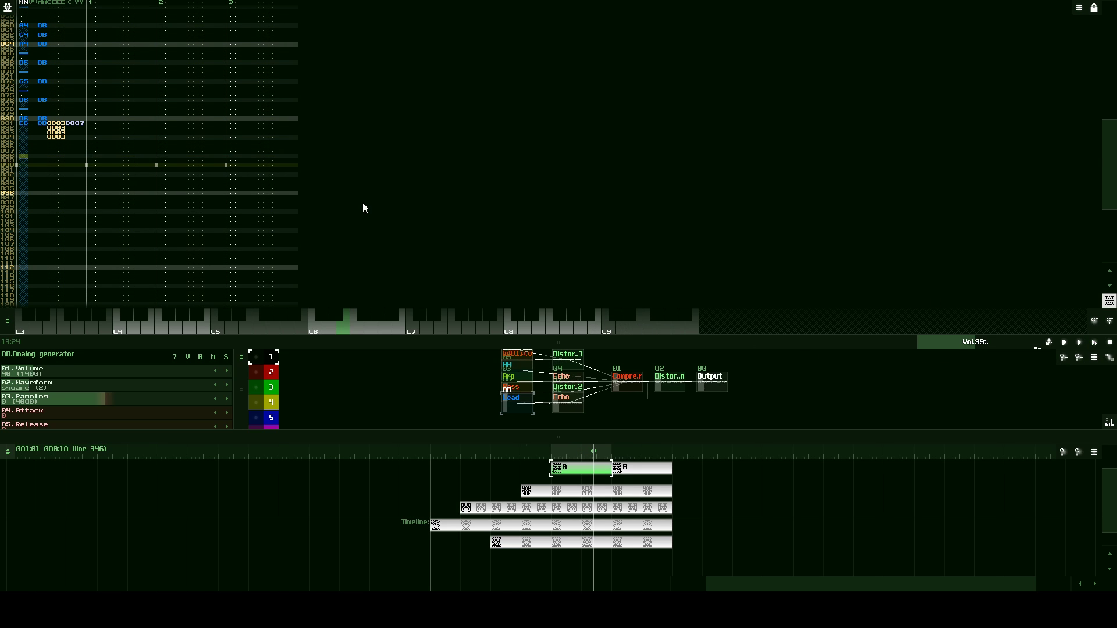
# - Enter Lead notes D6, E6 and F6 from line 92 and spread them evenly over lines 92 to 95 with delays 004B and 0056
pyautogui.click(332, 330)
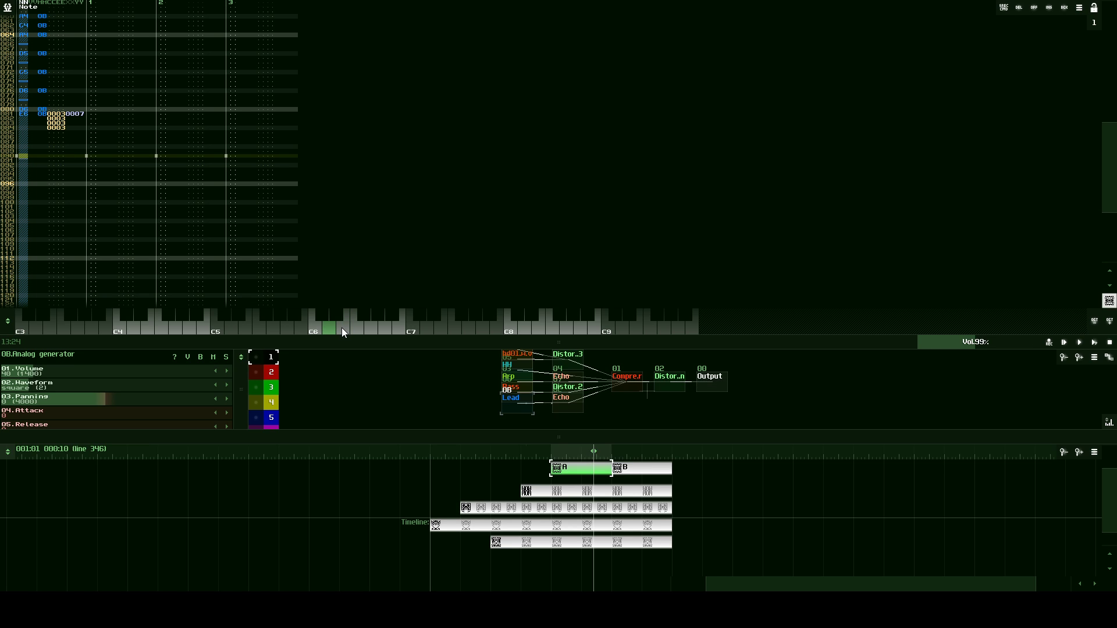
pyautogui.click(330, 328)
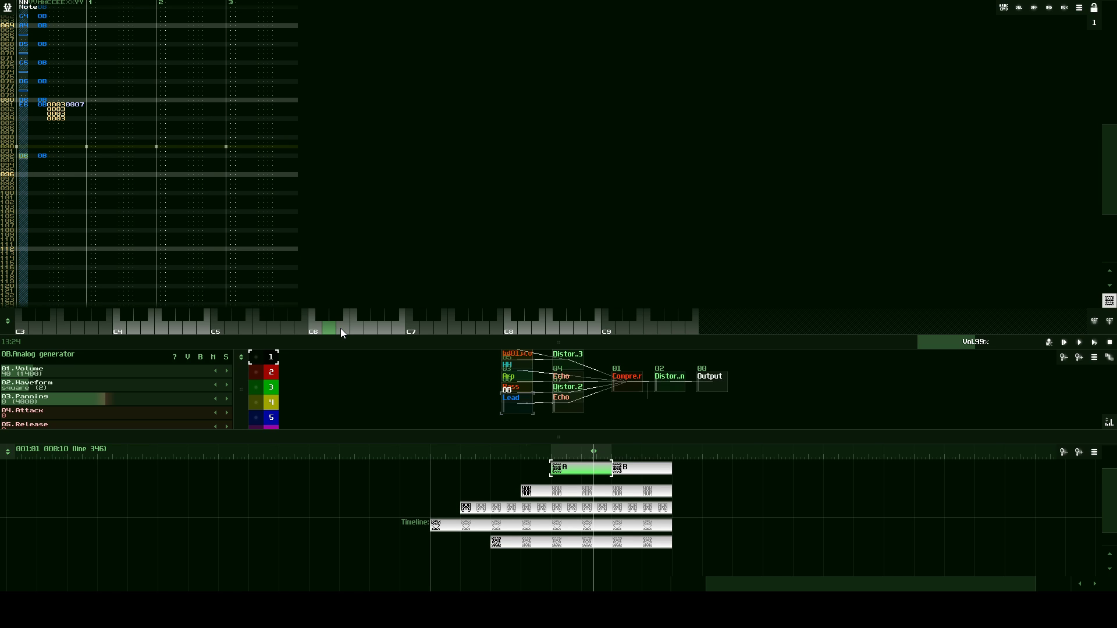
pyautogui.press('Delete')
pyautogui.click(330, 330)
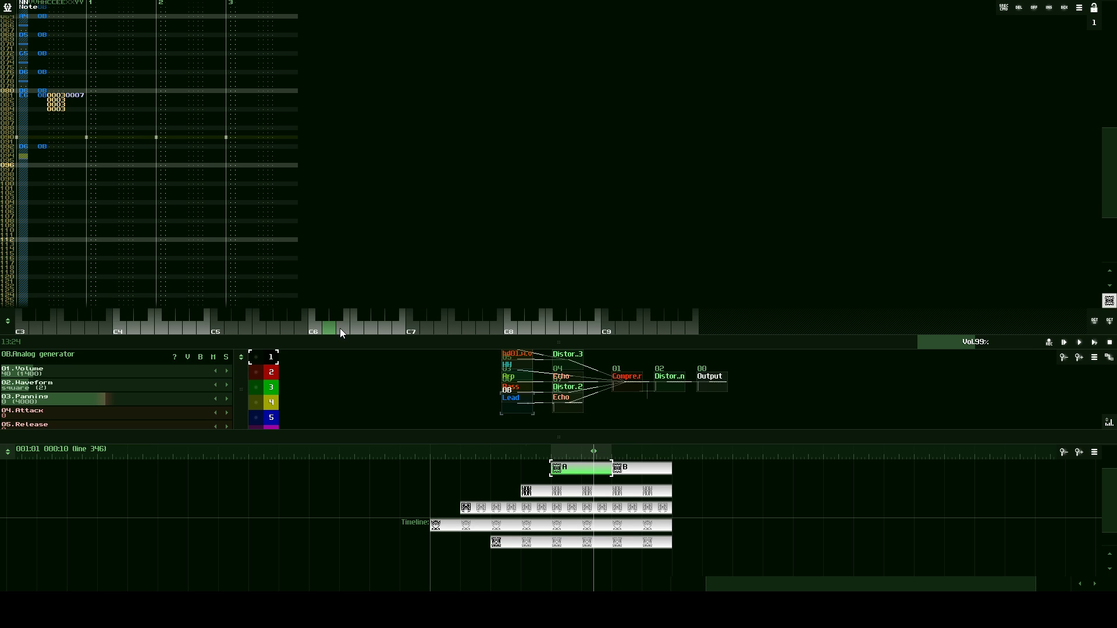
pyautogui.click(339, 328)
pyautogui.click(354, 330)
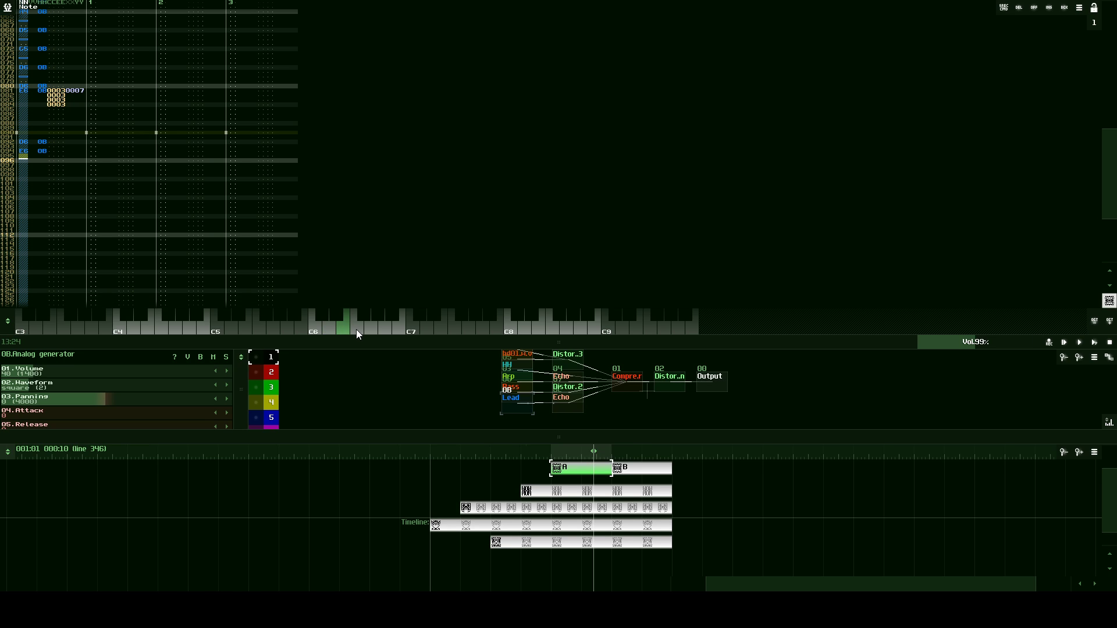
pyautogui.moveTo(27, 148); pyautogui.dragTo(29, 161)
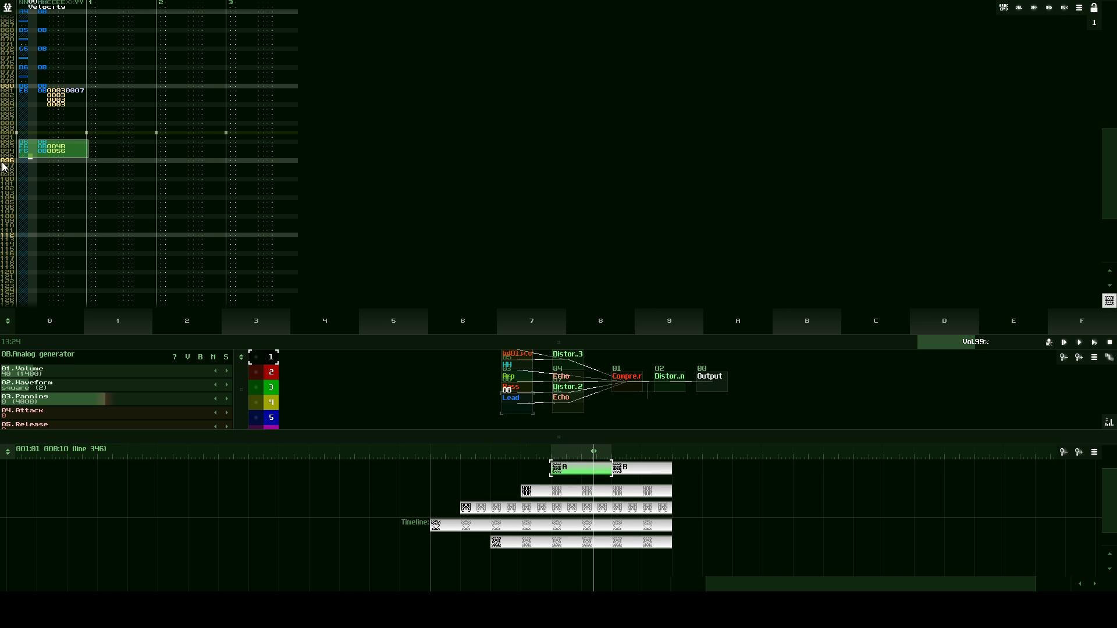
# - Enter Lead notes G6 on line 96, F6 on line 98 and C6 on line 100
pyautogui.click(18, 159)
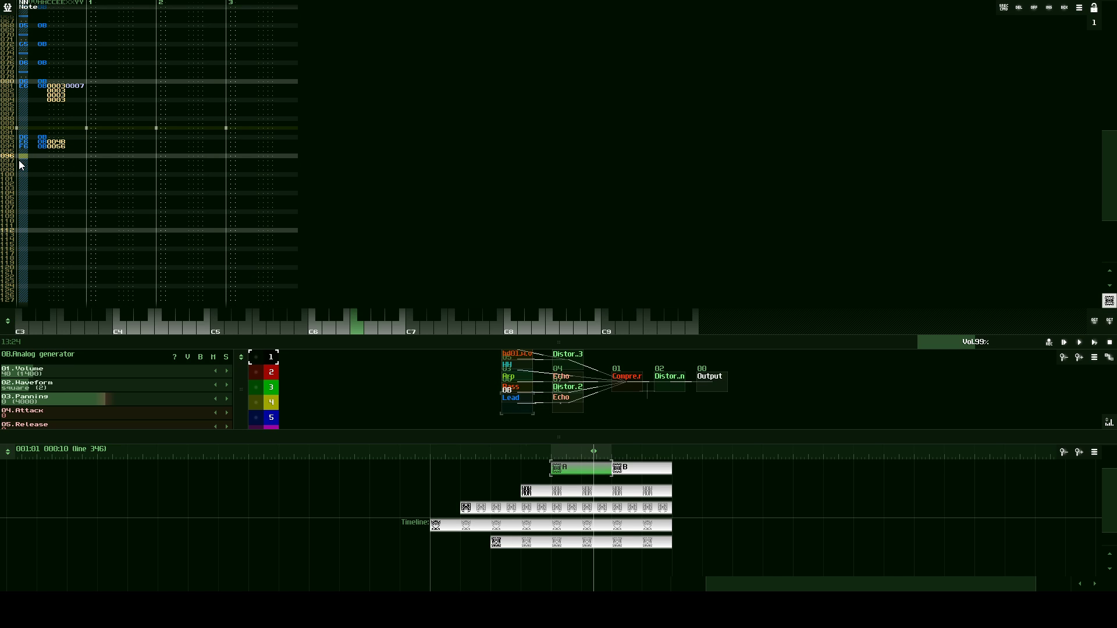
pyautogui.click(372, 329)
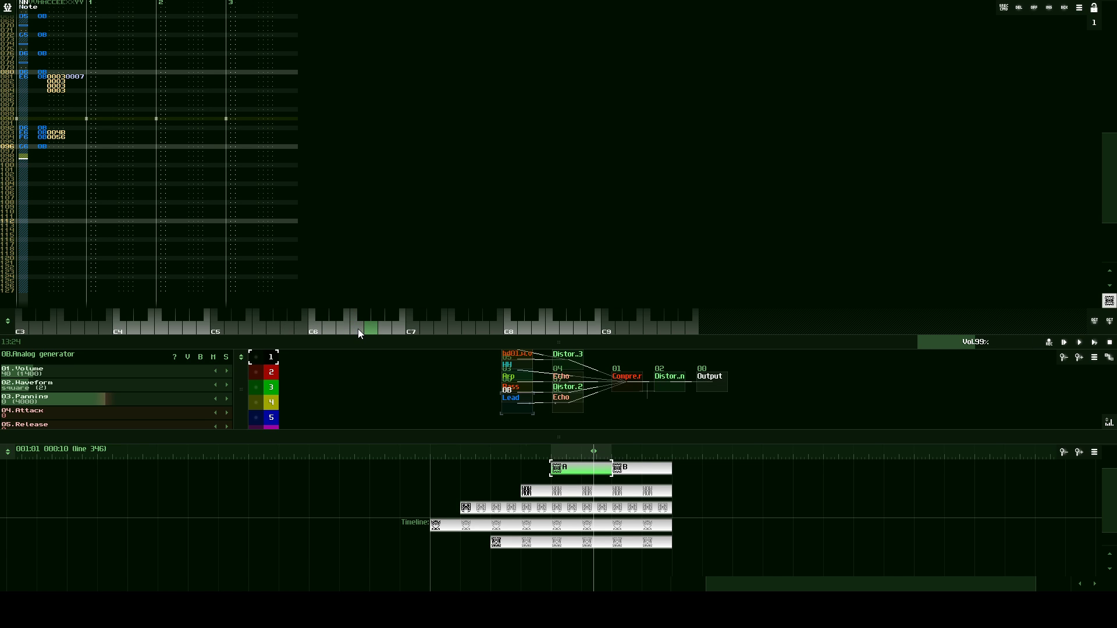
pyautogui.click(357, 330)
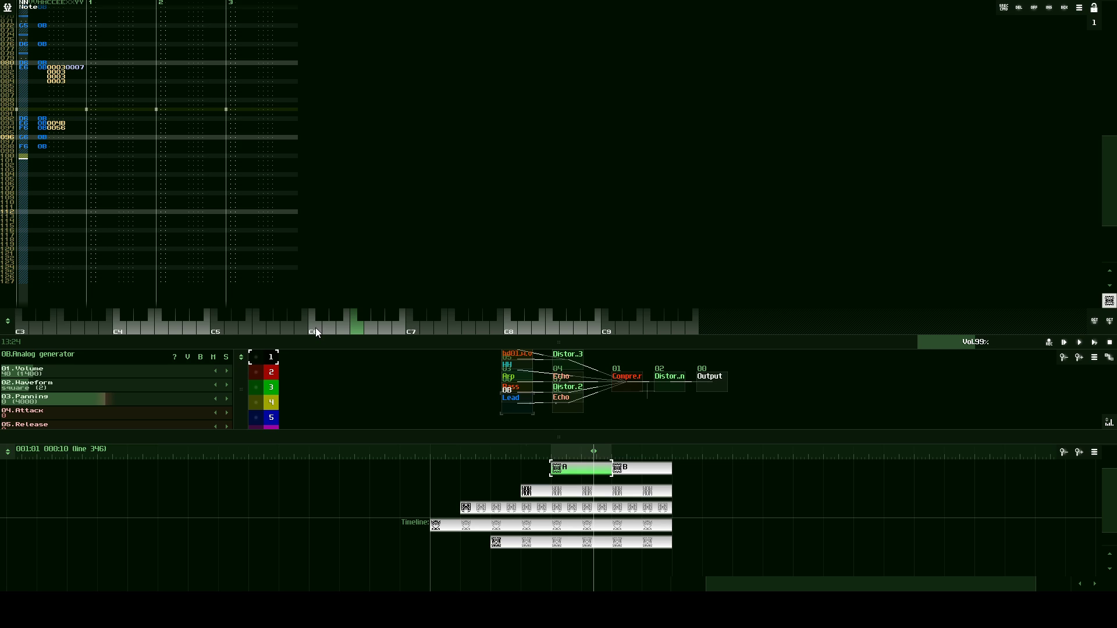
pyautogui.click(315, 329)
# - Enter Lead notes G5 on lines 108 and 112, and A5 on line 113
pyautogui.scroll(-7, 135, 235)
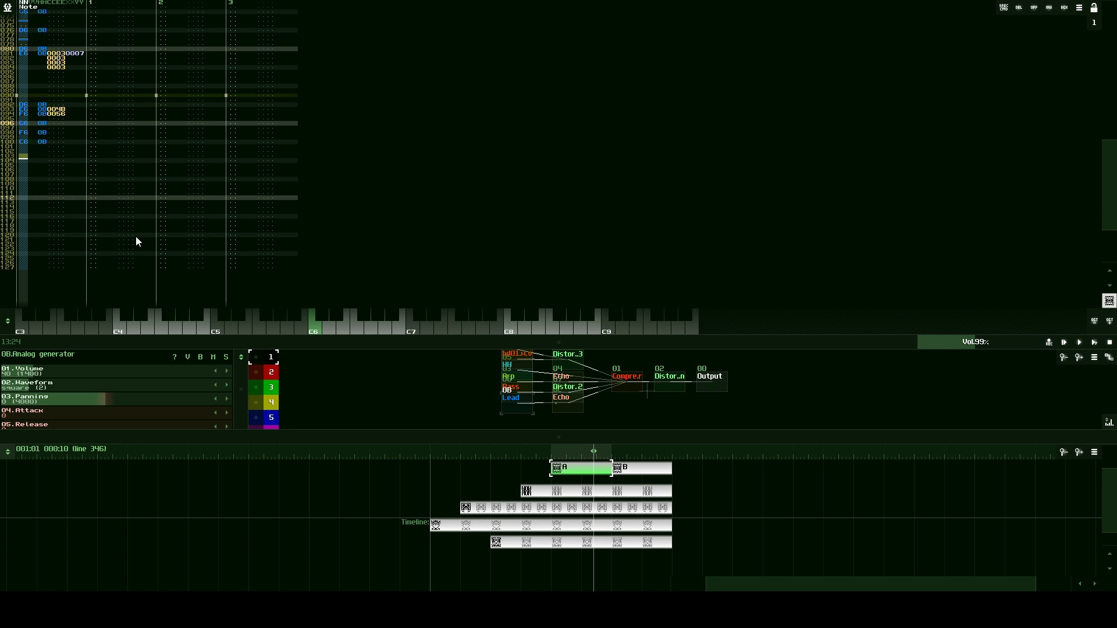
pyautogui.scroll(-2, 256, 312)
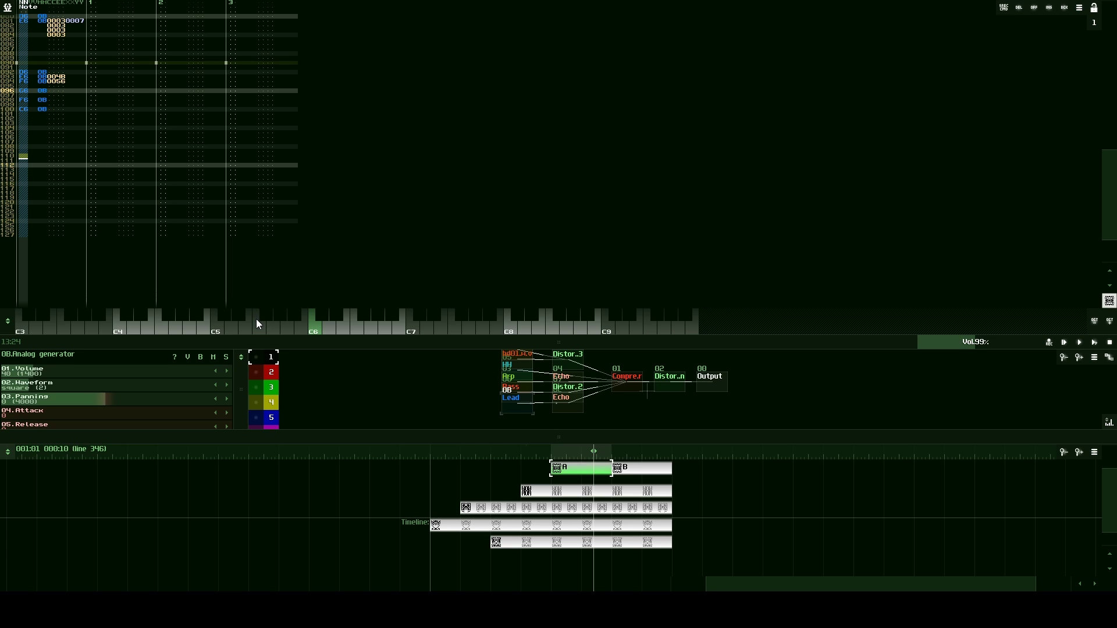
pyautogui.click(276, 330)
pyautogui.click(275, 328)
pyautogui.click(283, 328)
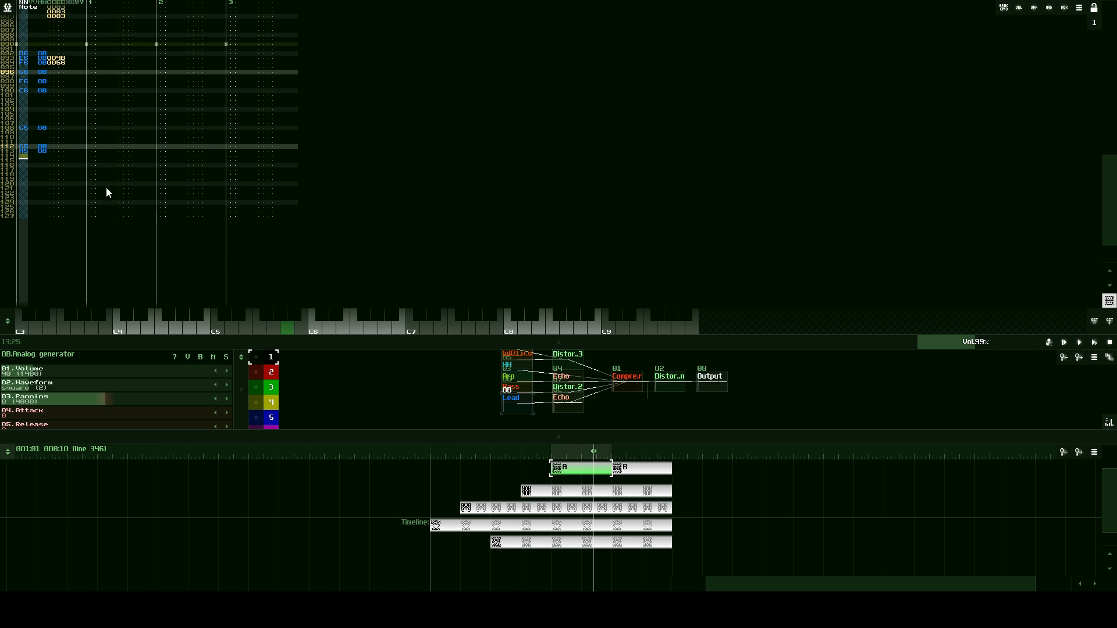
# - Add slide effect 0003 on lines 113 to 116 of the Lead track and set the parameter on line 113 to 0007
pyautogui.click(62, 152)
pyautogui.press('3')
pyautogui.press('3')
pyautogui.press('3')
pyautogui.press('3')
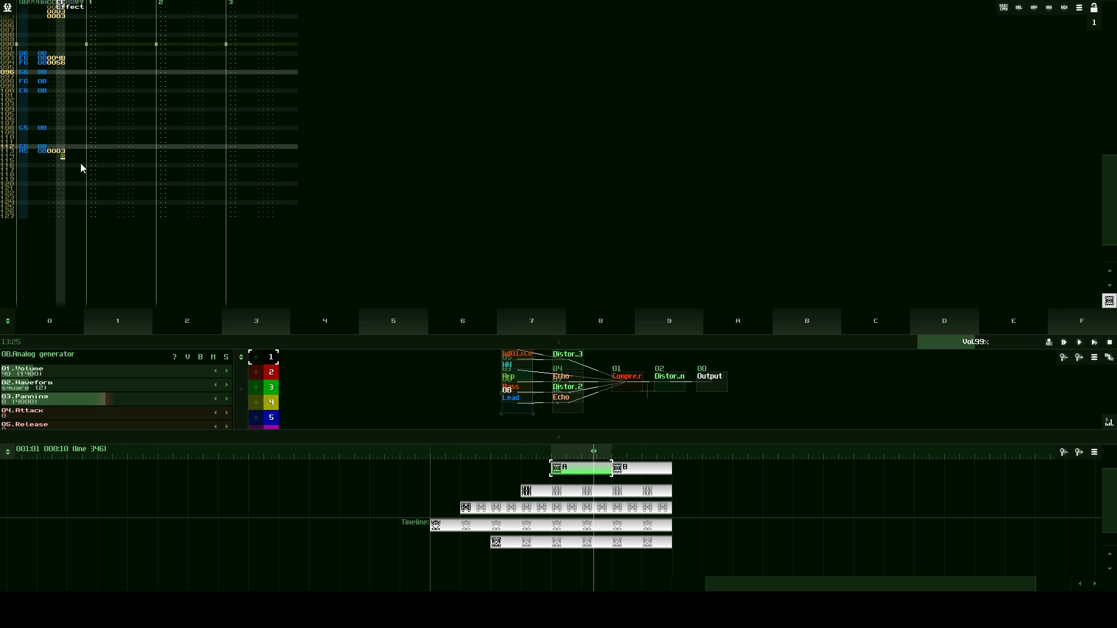
pyautogui.click(78, 139)
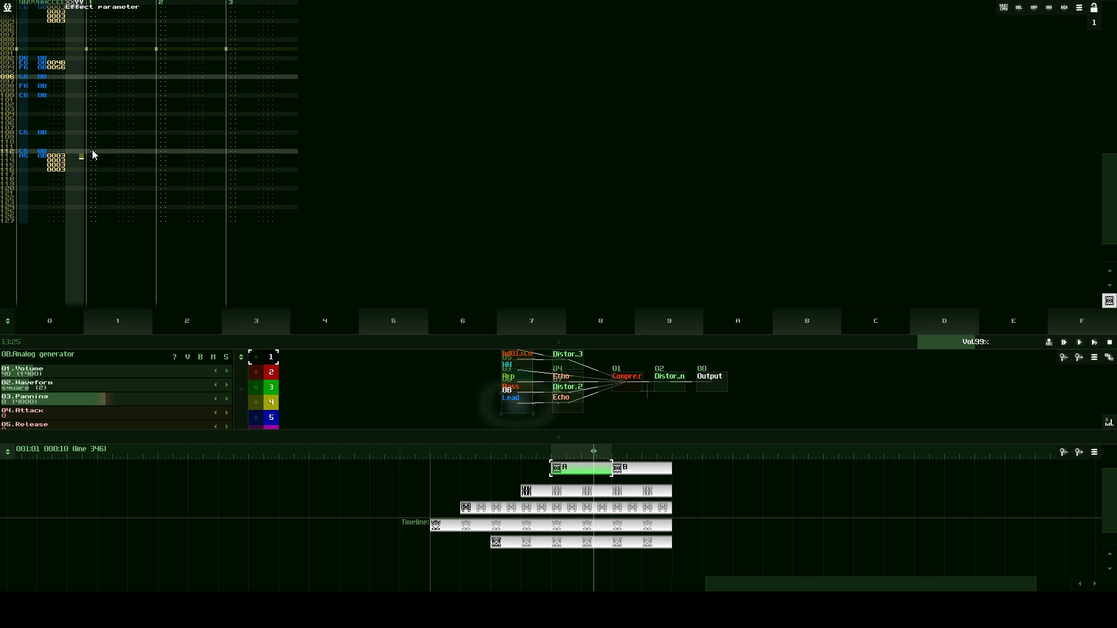
pyautogui.press('7')
# - Enter note-offs on lines 110, 106, 99 and 88 of the Lead track
pyautogui.click(23, 146)
pyautogui.scroll(14, 43, 149)
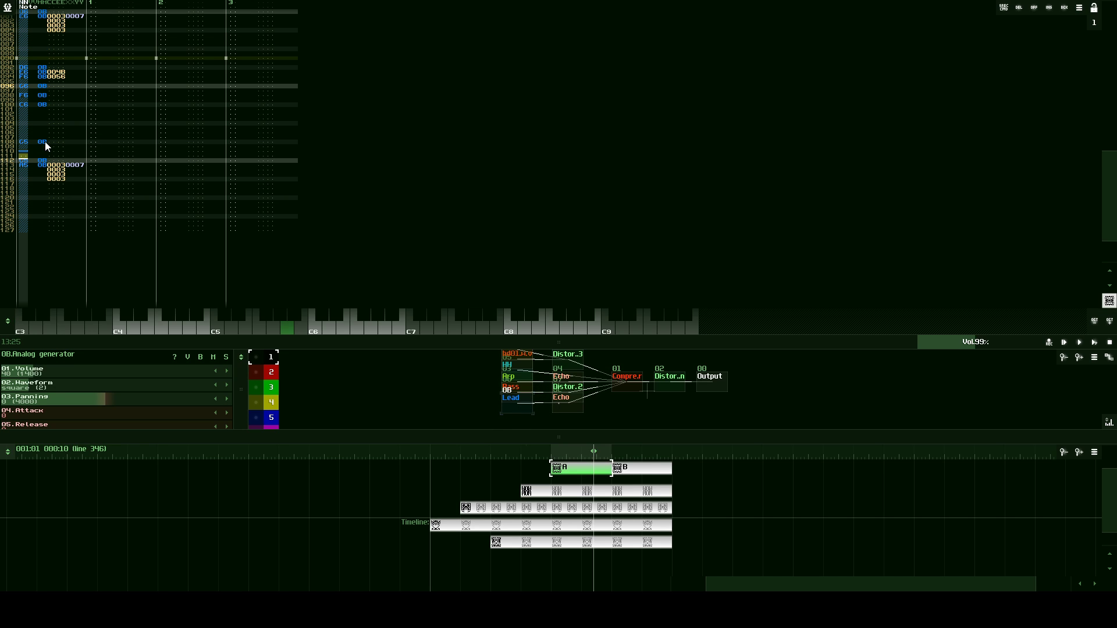
pyautogui.scroll(-9, 46, 145)
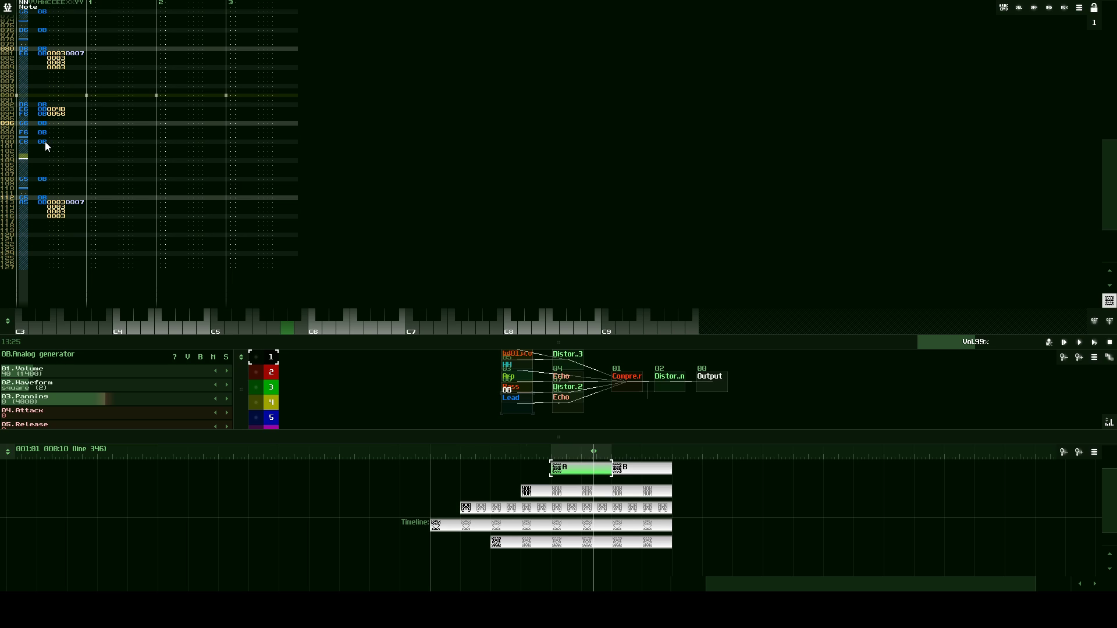
pyautogui.scroll(18, 47, 146)
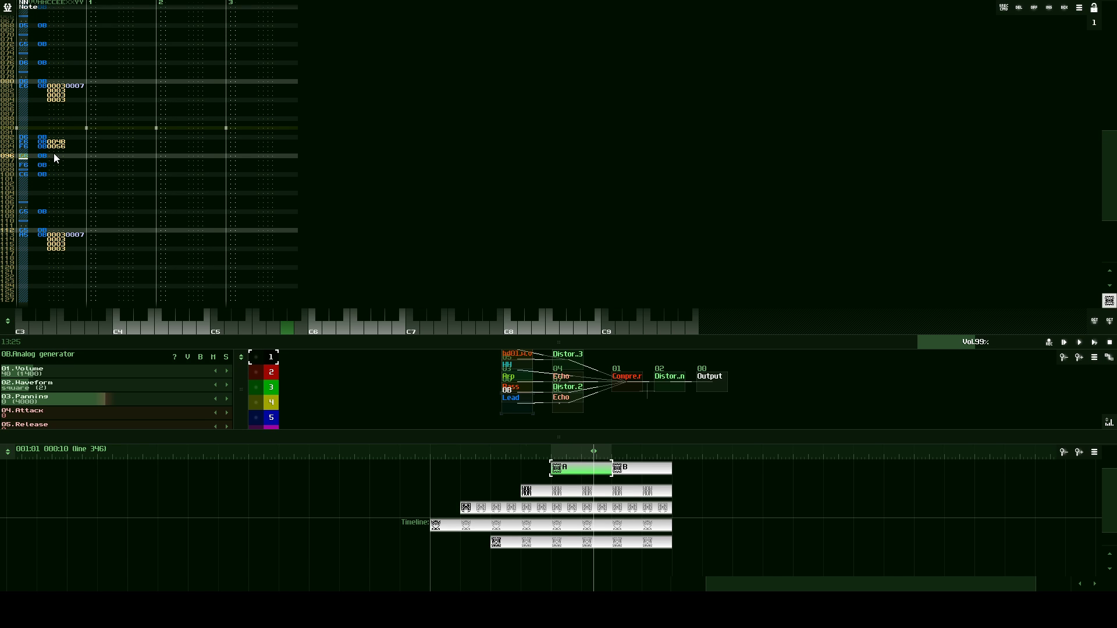
pyautogui.scroll(5, 53, 153)
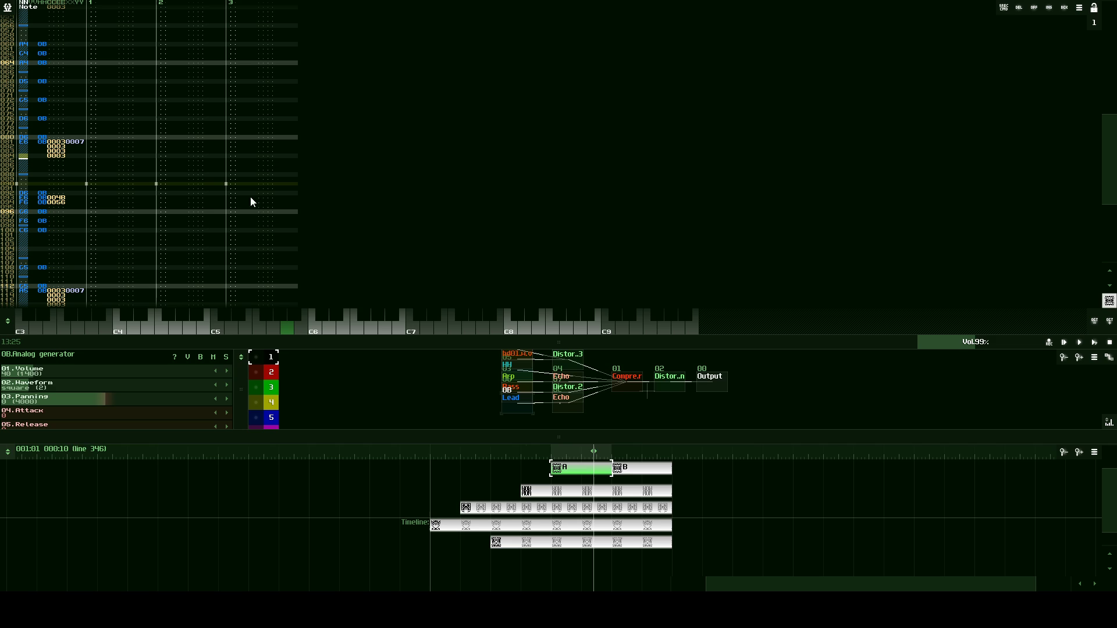
# - Add vibrato effect 0004 on lines 120 to 127 of the Lead track with parameter 1010 on line 120, and a note-off on line 124
pyautogui.click(1096, 343)
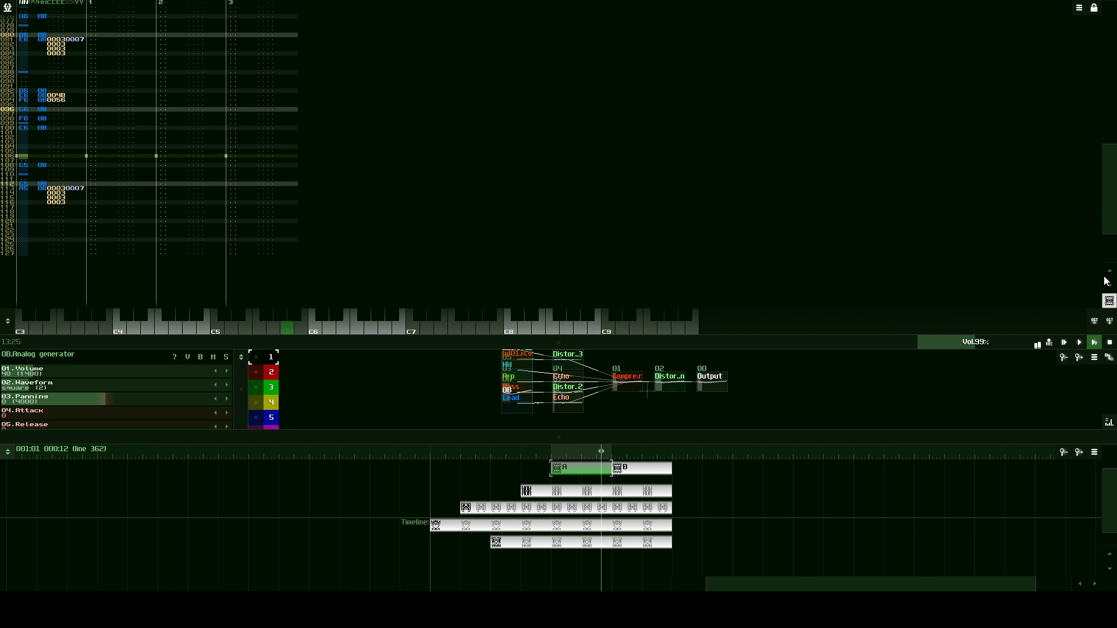
pyautogui.press('space')
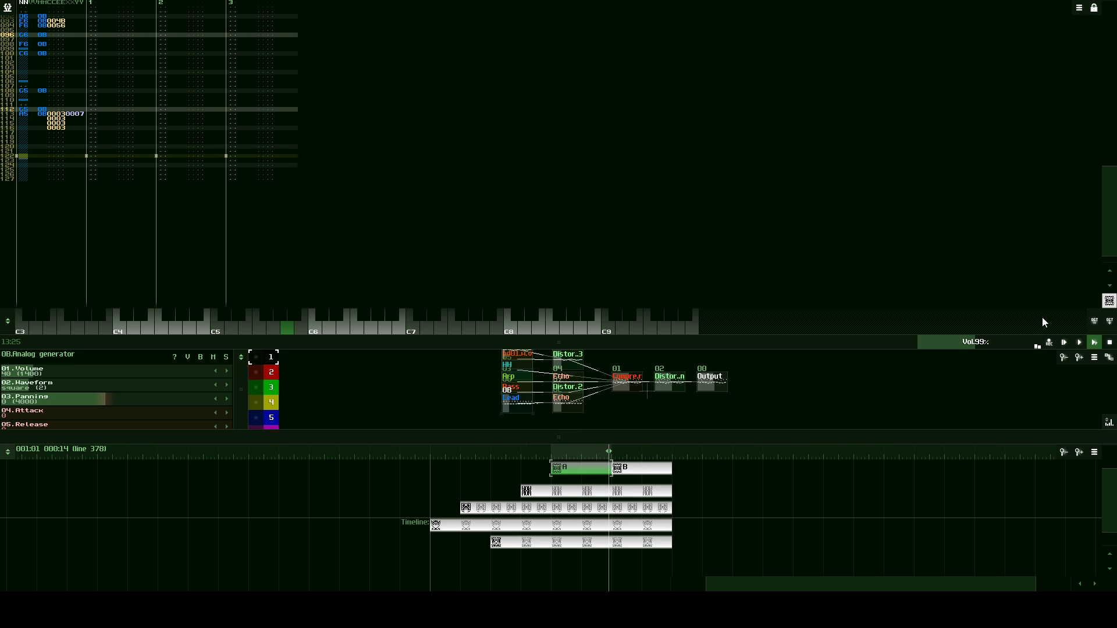
pyautogui.click(64, 146)
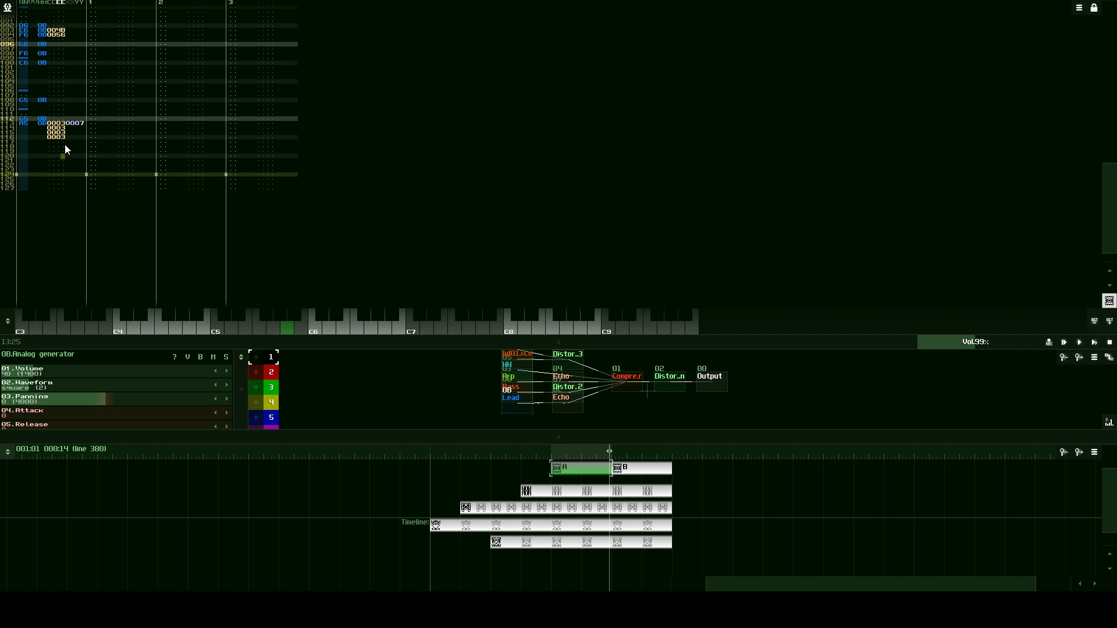
pyautogui.write('44444444')
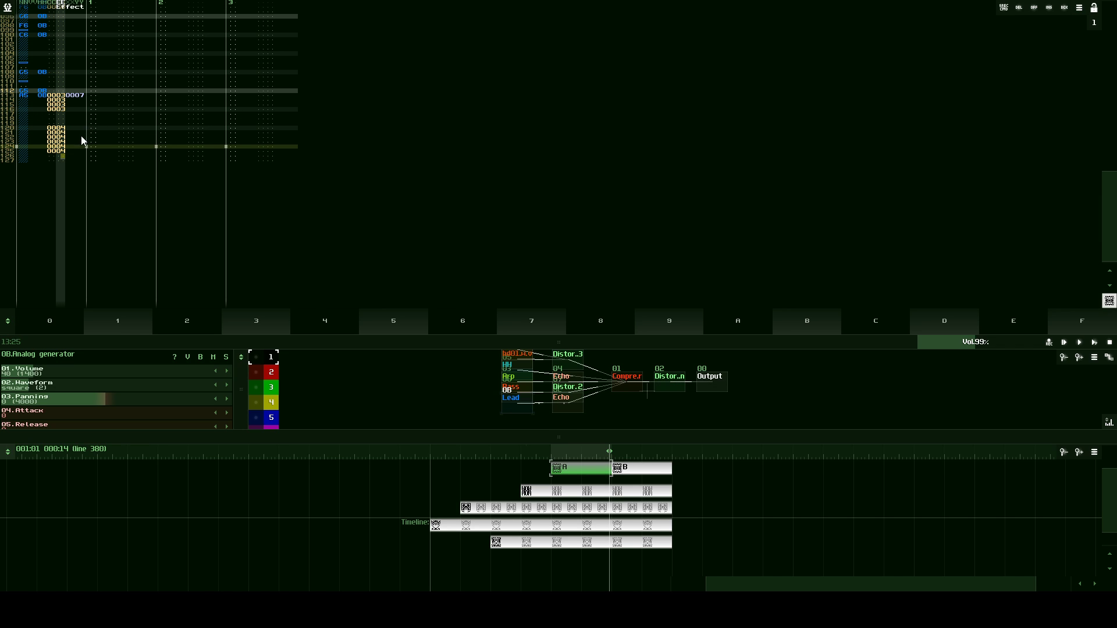
pyautogui.click(73, 137)
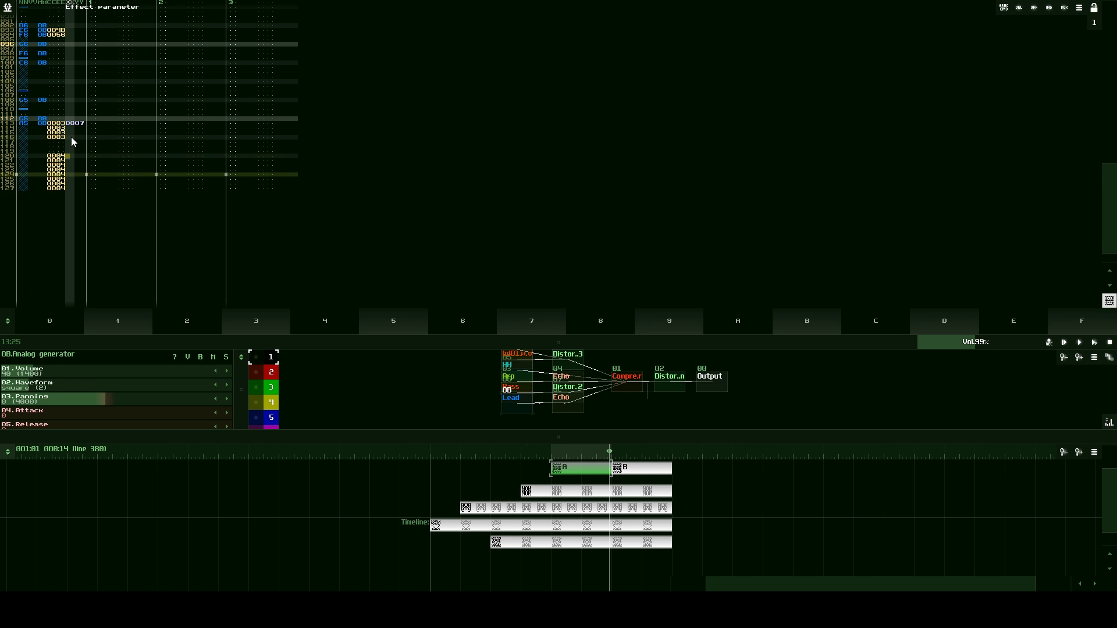
pyautogui.write('1010')
pyautogui.click(20, 169)
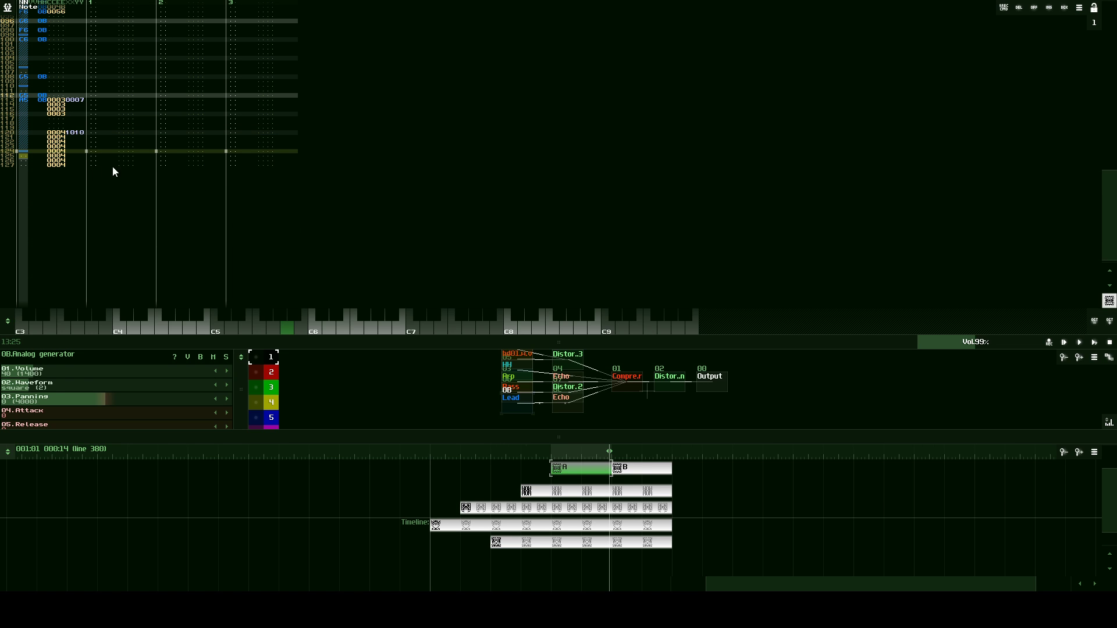
# - Enter example triplet notes D5, E5 and F5 on lines 92 to 94 of track 1 beside the Lead triplet
pyautogui.scroll(11, 145, 157)
pyautogui.scroll(5, 41, 138)
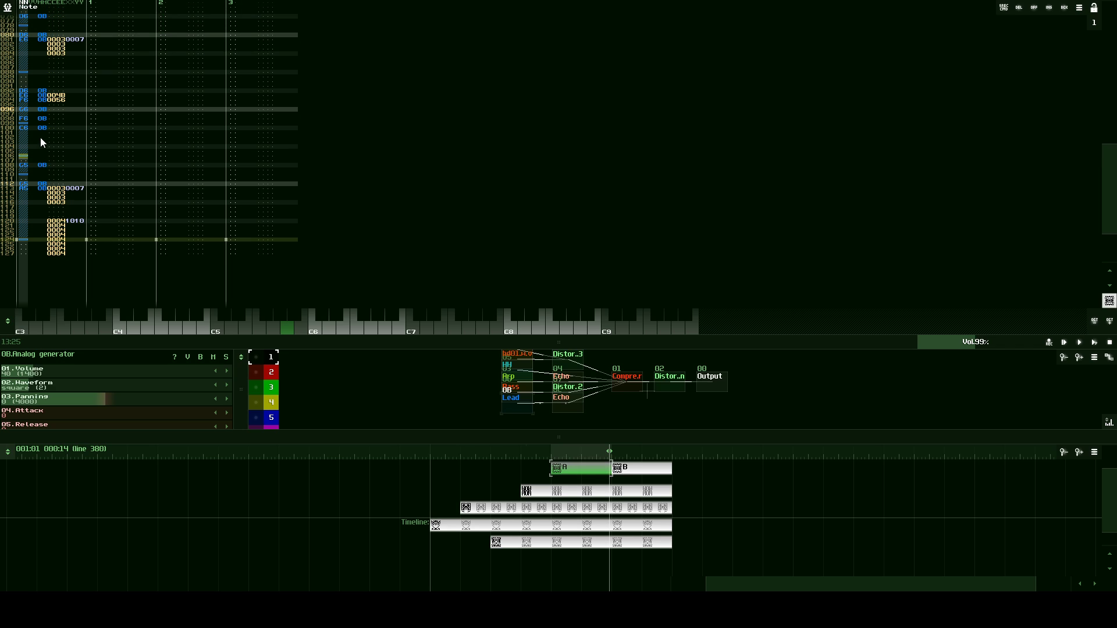
pyautogui.moveTo(24, 123); pyautogui.dragTo(53, 135)
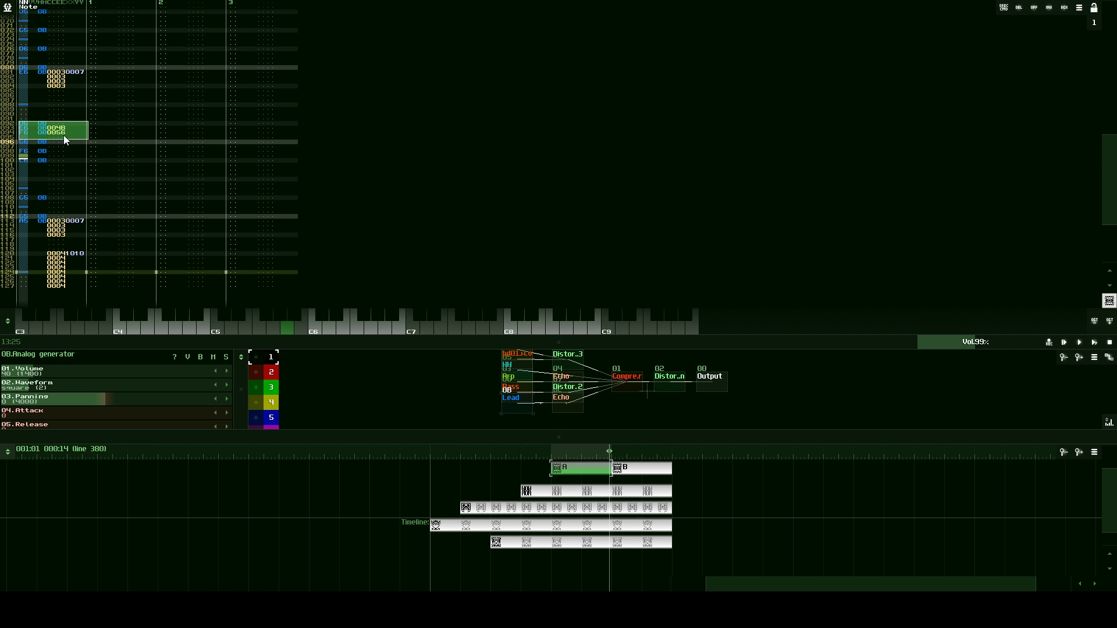
pyautogui.click(68, 135)
pyautogui.scroll(2, 68, 135)
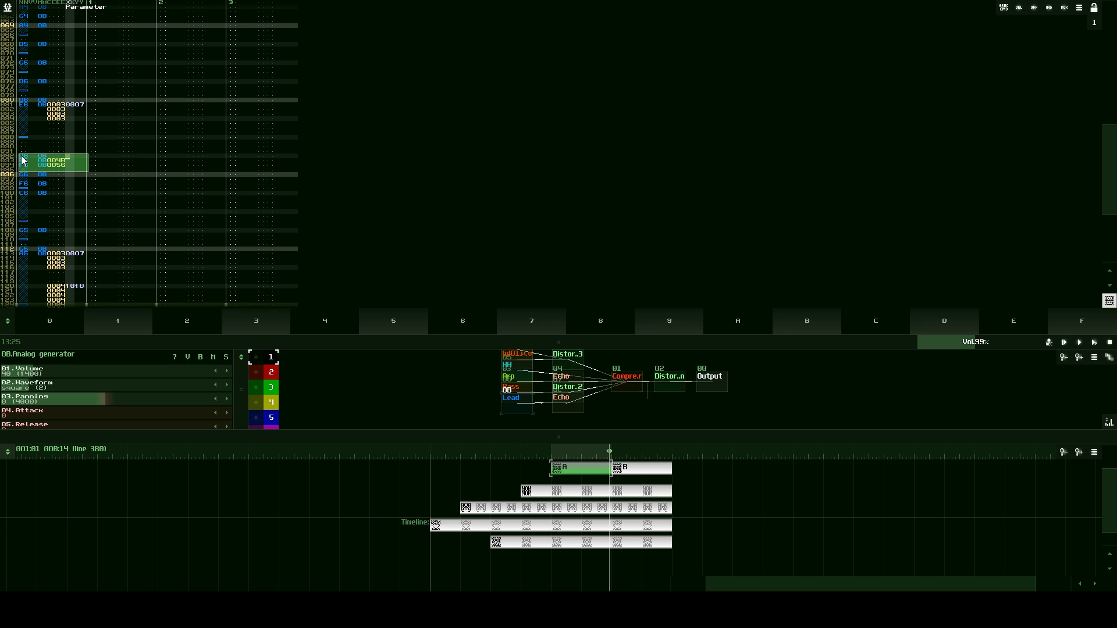
pyautogui.click(22, 157)
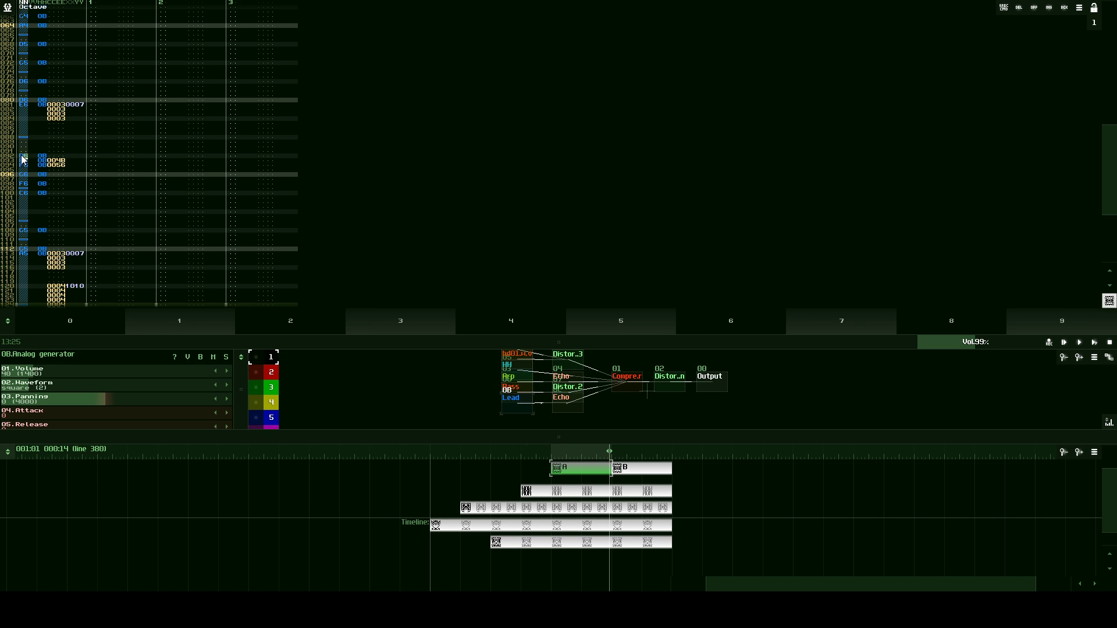
pyautogui.click(97, 159)
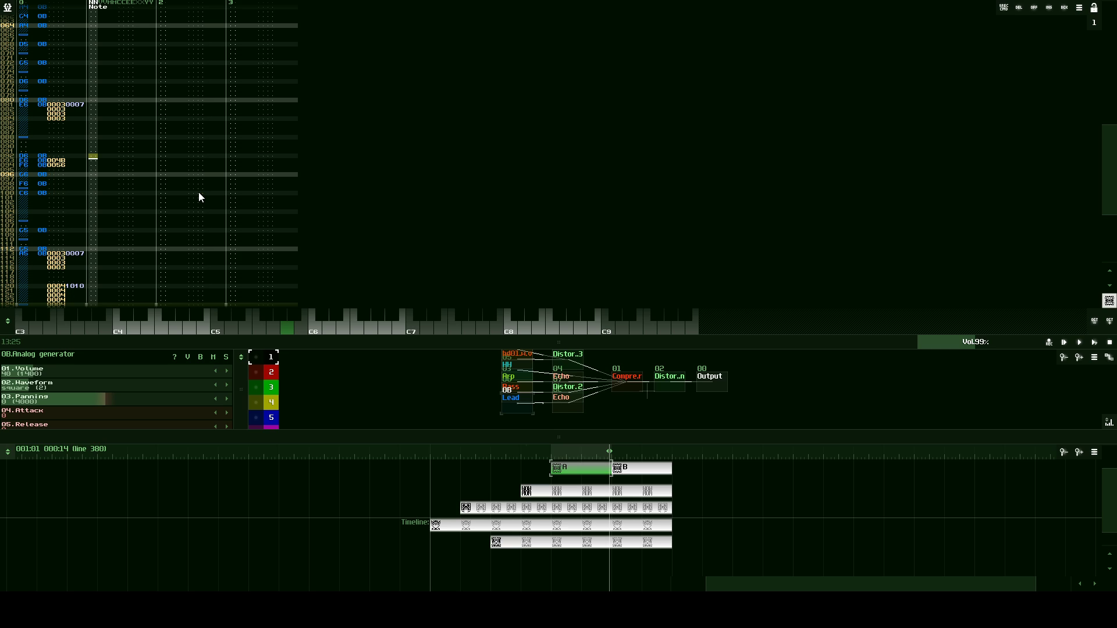
pyautogui.click(232, 327)
pyautogui.click(243, 328)
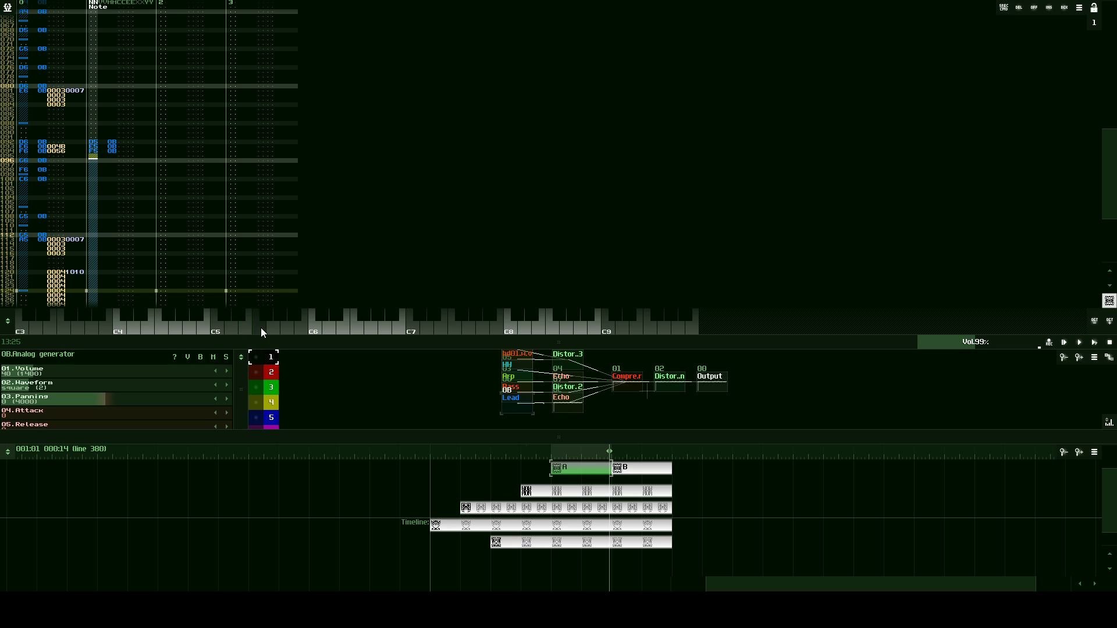
pyautogui.click(261, 327)
# - Apply triplet delay effects 004B and 0056 to the example notes on lines 93 and 94 of track 1
pyautogui.moveTo(93, 153); pyautogui.dragTo(109, 169)
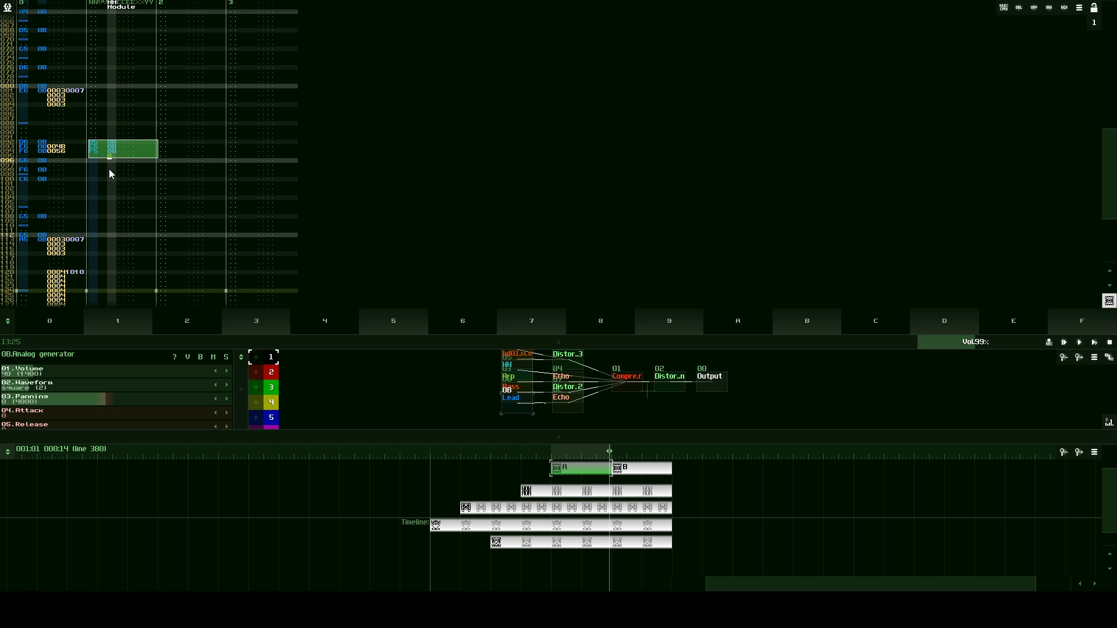
pyautogui.moveTo(109, 170); pyautogui.dragTo(161, 148)
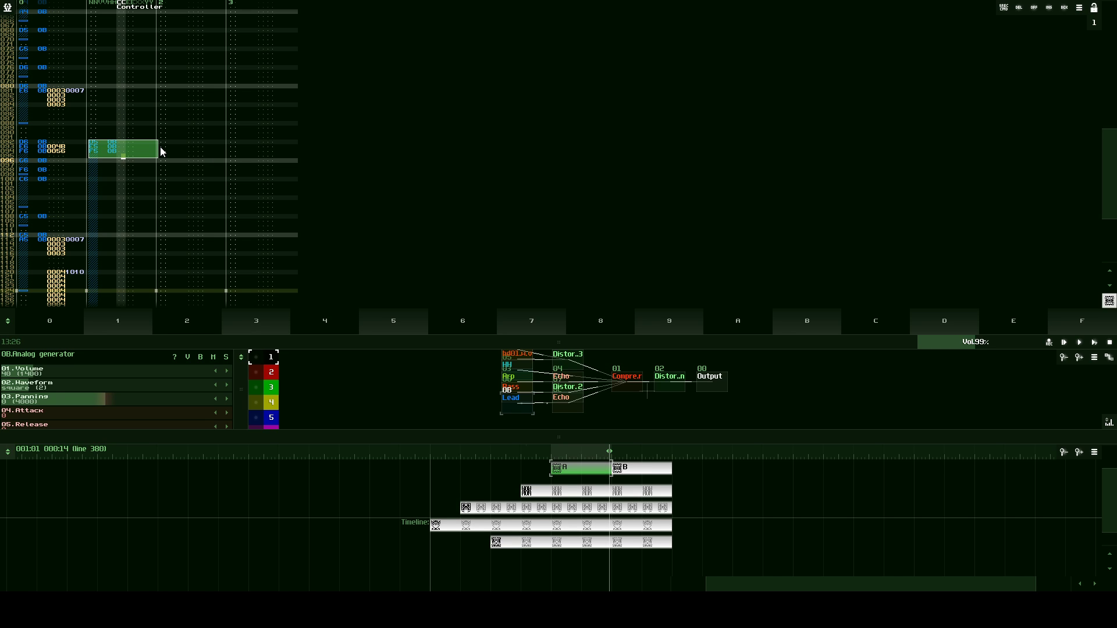
pyautogui.hotkey('ctrl', 'v')
pyautogui.click(132, 147)
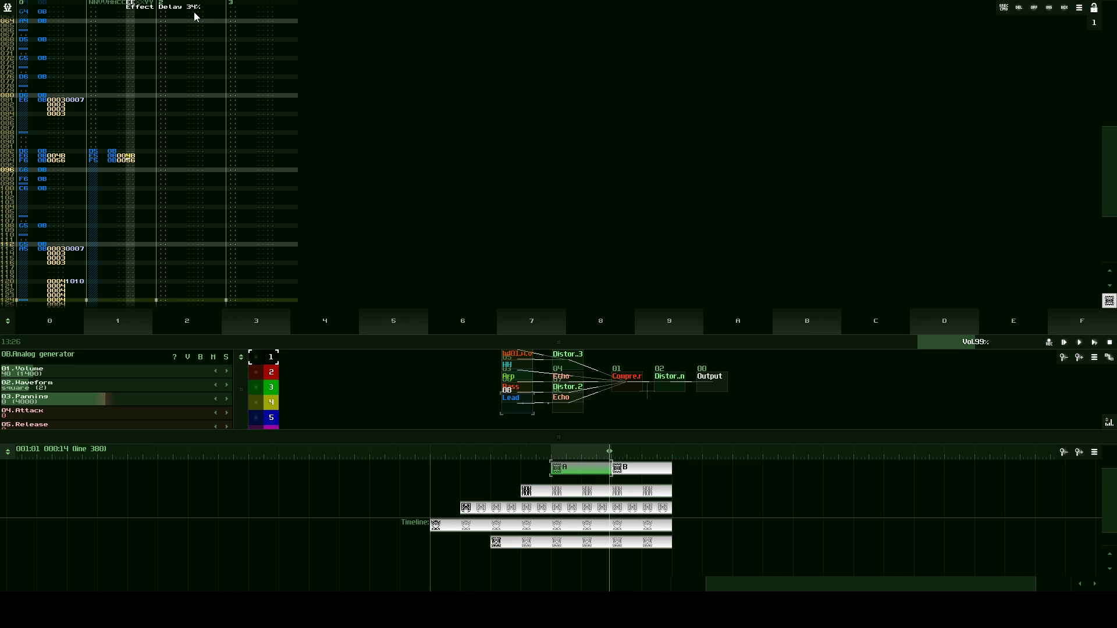
pyautogui.moveTo(193, 11); pyautogui.dragTo(197, 50)
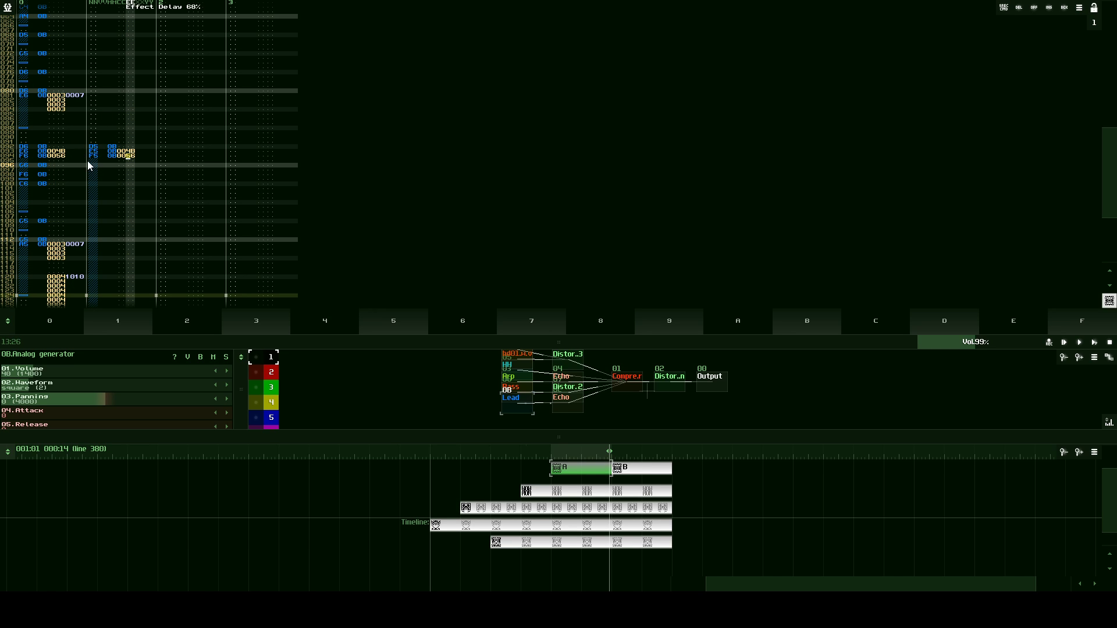
# - Enter example notes D5, E5, F5 and G5 on lines 80 to 83 of track 2
pyautogui.click(163, 90)
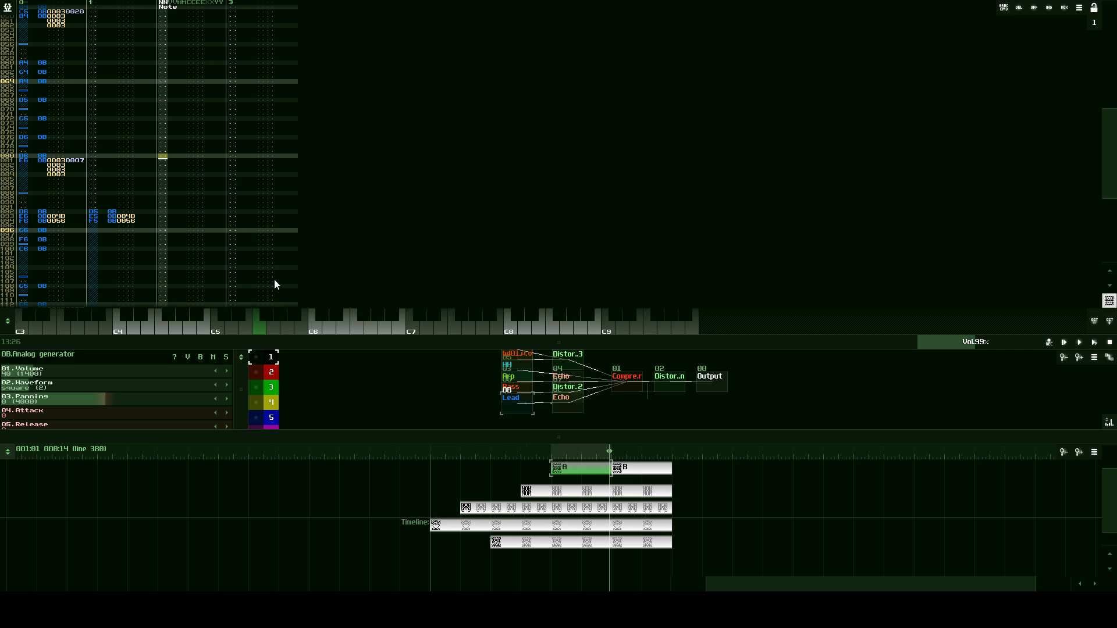
pyautogui.click(232, 330)
pyautogui.click(240, 327)
pyautogui.click(257, 328)
pyautogui.click(272, 328)
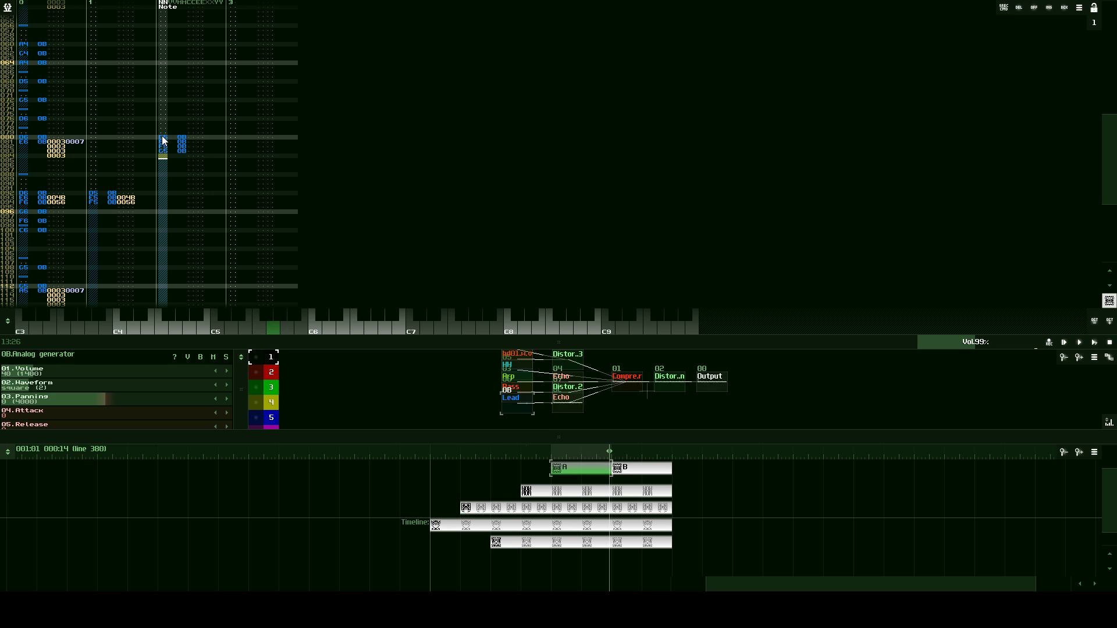
# - Select lines 80 to 95 of track 2 and expand the selection twice to space the example notes four lines apart
pyautogui.moveTo(162, 137); pyautogui.dragTo(213, 206)
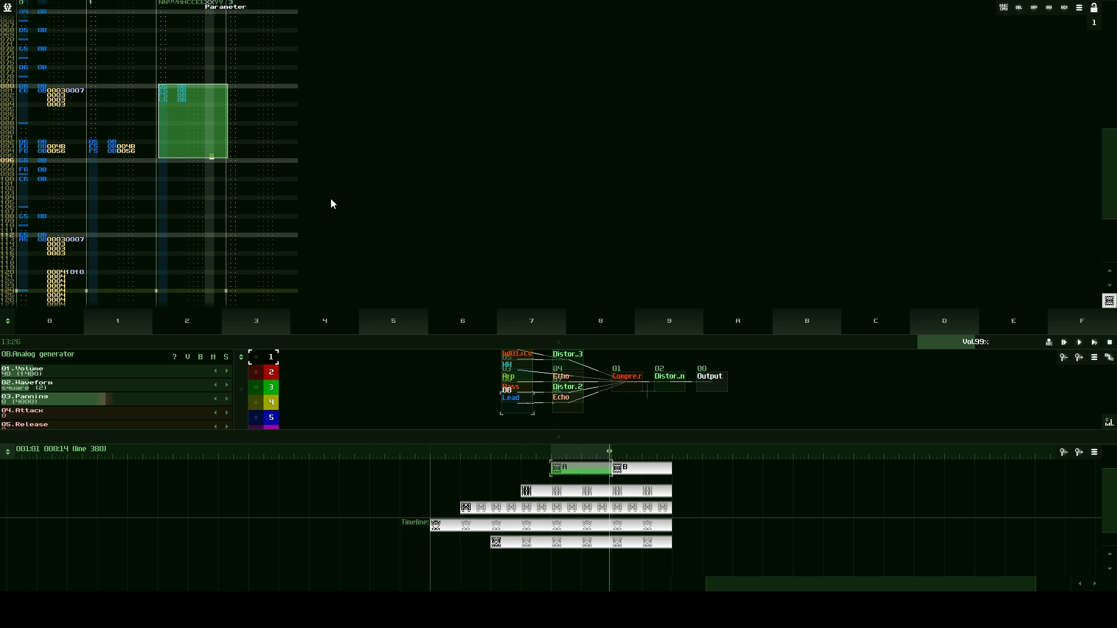
pyautogui.hotkey('ctrl', 'e')
pyautogui.hotkey('ctrl', 'e')
pyautogui.click(241, 207)
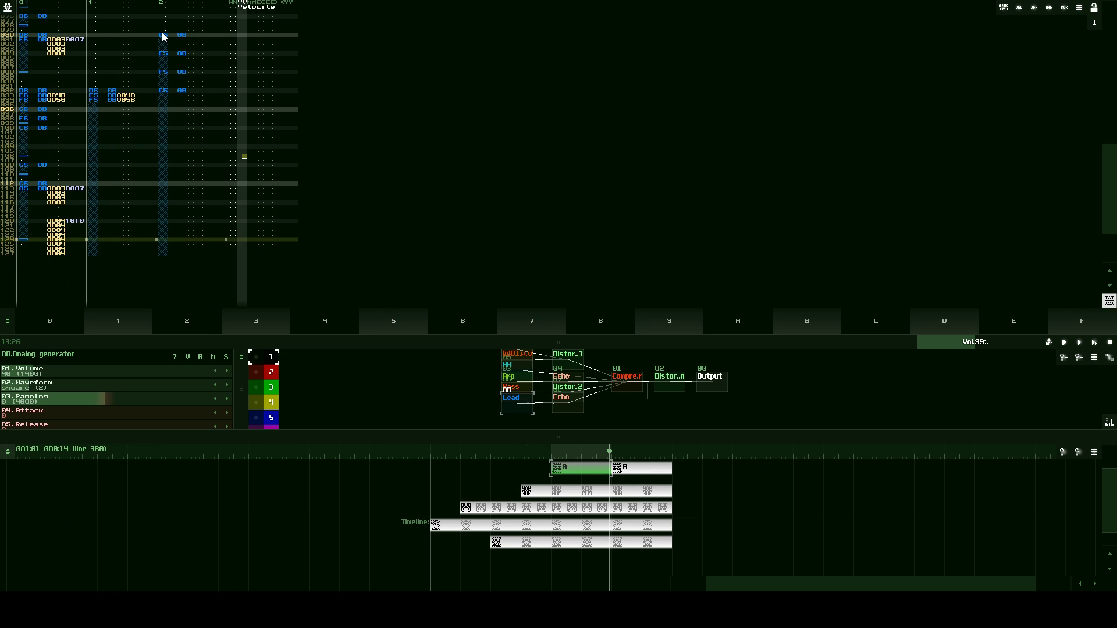
# - Delete the spaced-out example notes from line 80 downward in track 2
pyautogui.moveTo(162, 38); pyautogui.dragTo(192, 120)
pyautogui.click(162, 85)
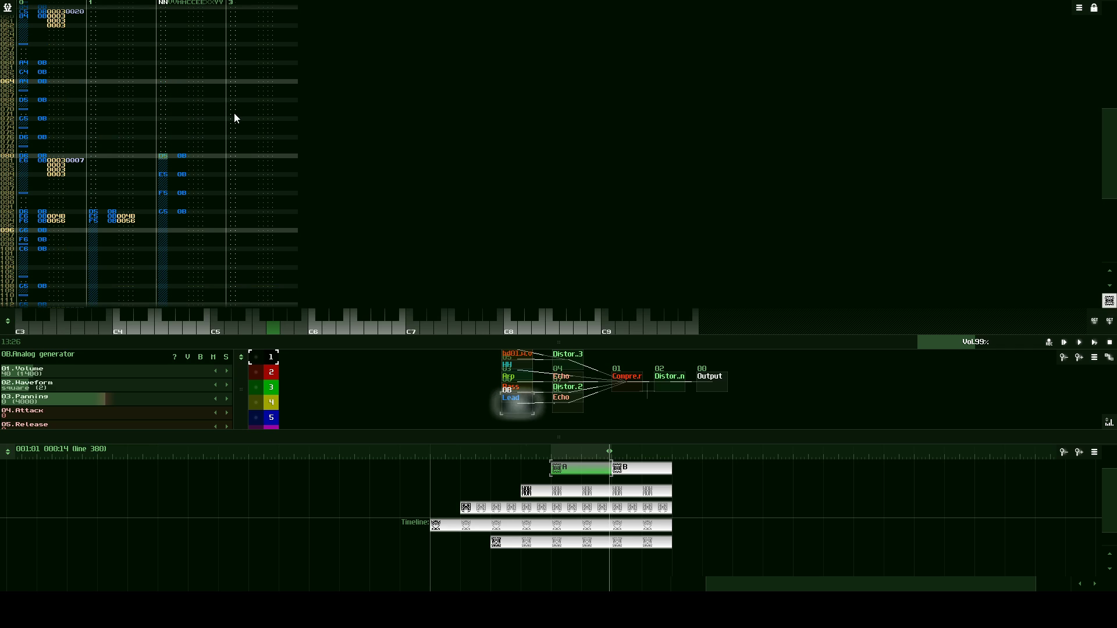
pyautogui.press('Delete')
pyautogui.press('Delete')
pyautogui.press('Delete')
pyautogui.press('Delete')
pyautogui.press('Delete')
pyautogui.press('Delete')
pyautogui.press('Delete')
pyautogui.press('Delete')
pyautogui.press('Delete')
pyautogui.press('Delete')
pyautogui.press('Delete')
pyautogui.press('Delete')
pyautogui.press('Delete')
pyautogui.press('Delete')
pyautogui.press('Delete')
pyautogui.press('Delete')
pyautogui.press('Delete')
pyautogui.press('Delete')
pyautogui.press('Delete')
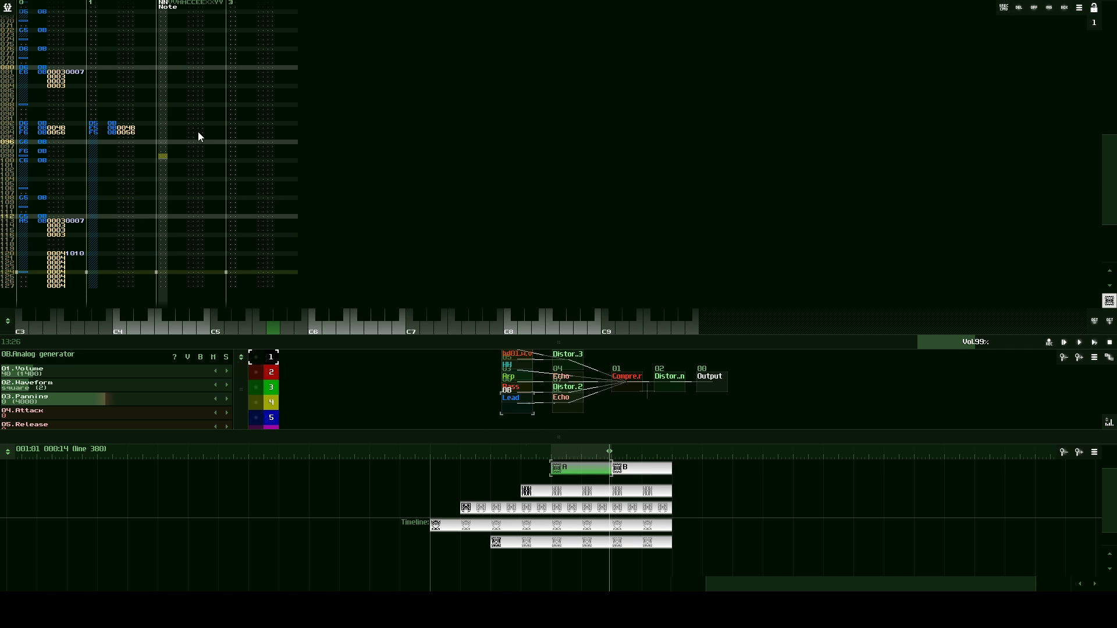
# - Delete the example triplet notes and their delay effects from lines 92 to 94 of track 1
pyautogui.scroll(3, 198, 136)
pyautogui.click(93, 141)
pyautogui.press('Delete')
pyautogui.press('Delete')
pyautogui.press('Delete')
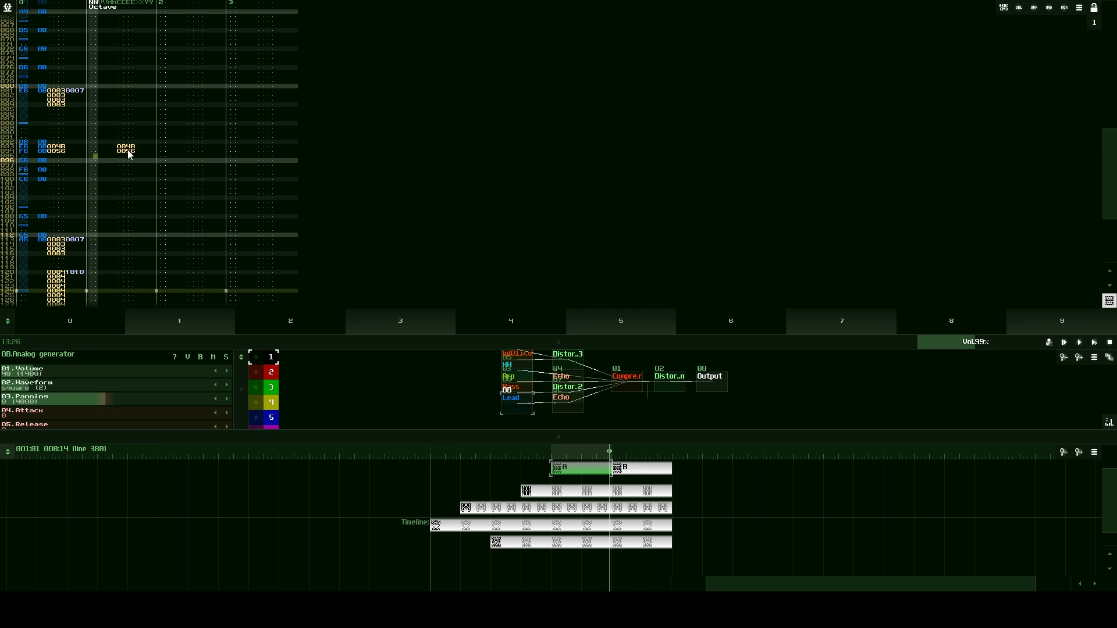
pyautogui.click(131, 148)
pyautogui.press('Delete')
pyautogui.press('Delete')
pyautogui.press('Delete')
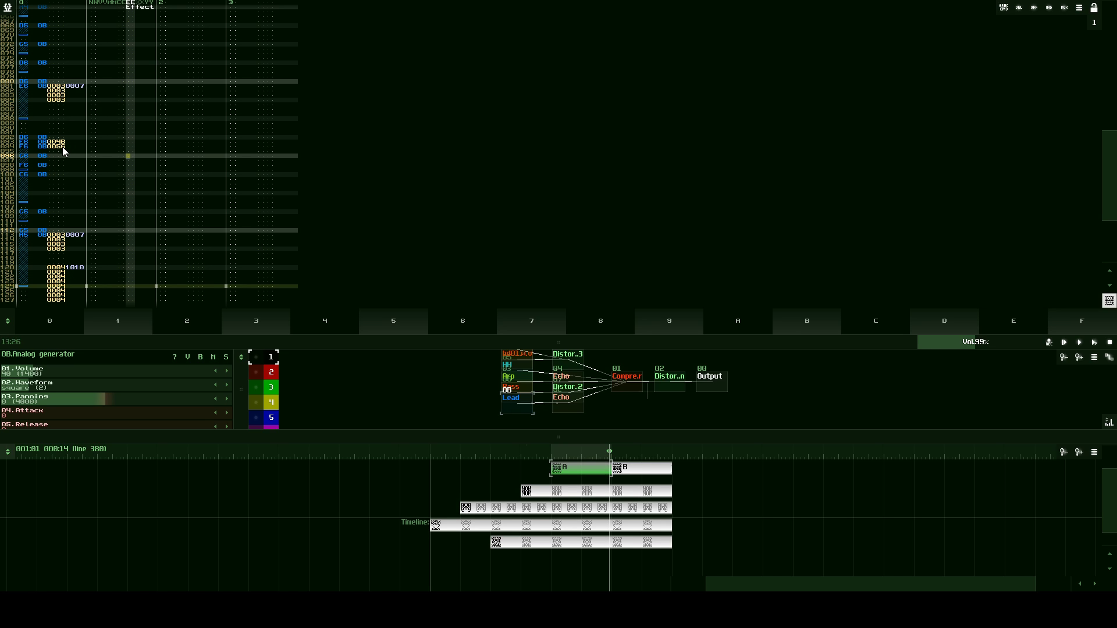
# - Delete pattern B from the timeline and put a duplicate of pattern A in its place
pyautogui.scroll(-2, 63, 147)
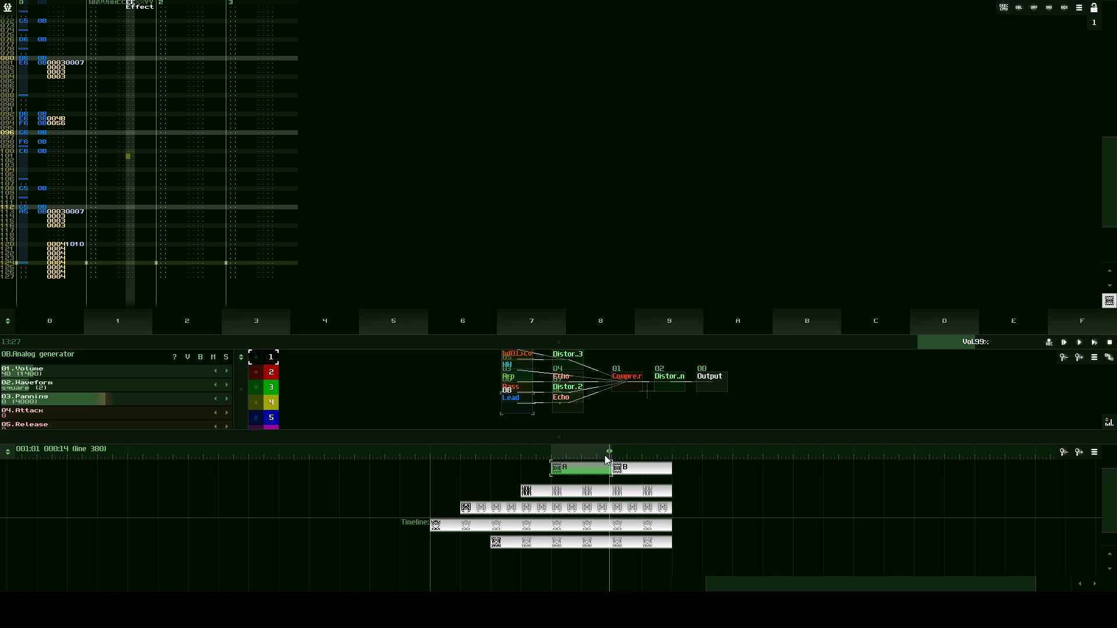
pyautogui.click(643, 469)
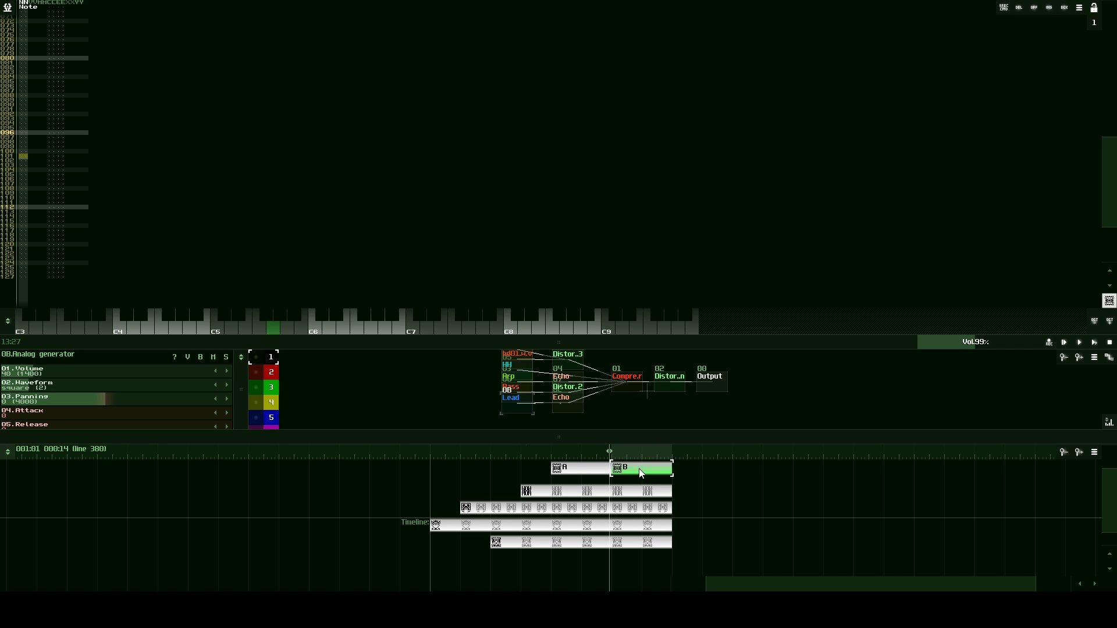
pyautogui.press('Delete')
pyautogui.click(582, 468)
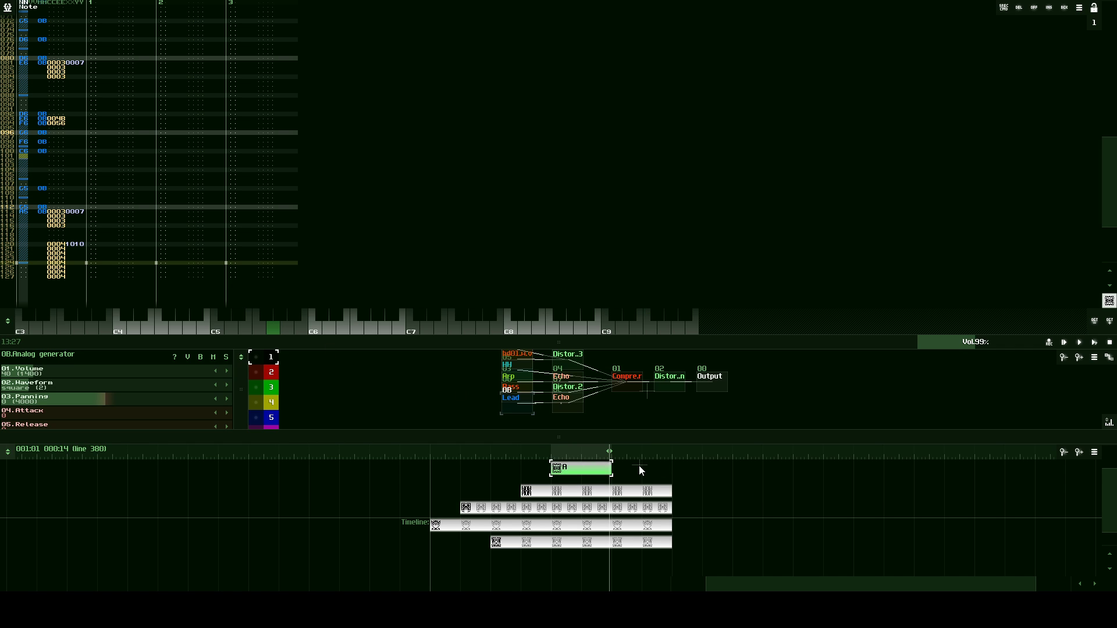
pyautogui.hotkey('ctrl', 'd')
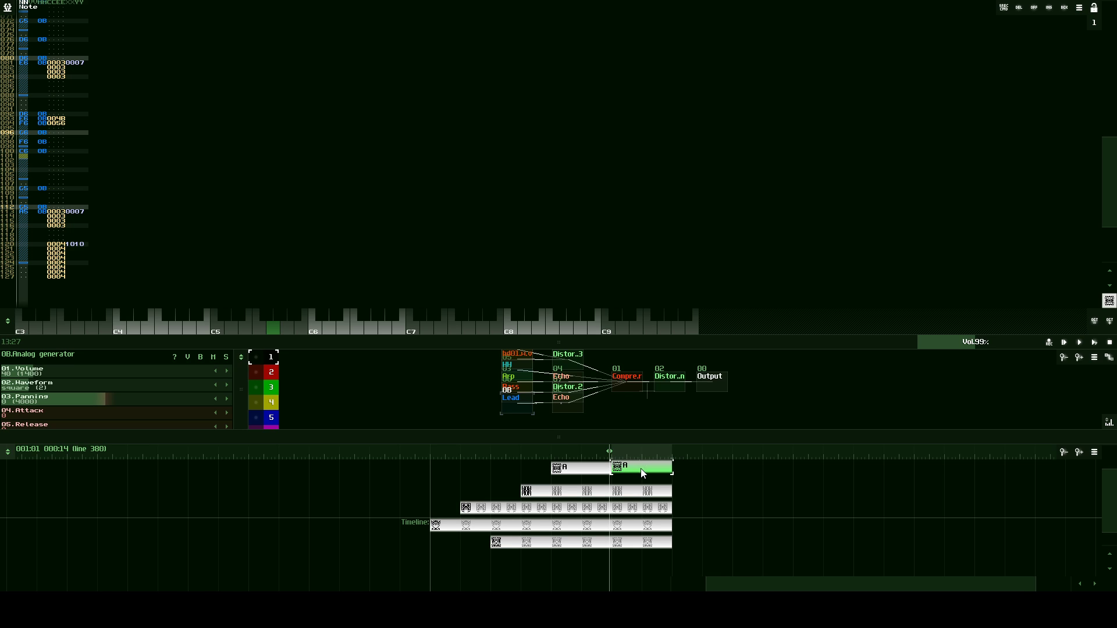
# - Rename the duplicated pattern to B in its pattern properties
pyautogui.doubleClick(640, 474)
pyautogui.click(513, 262)
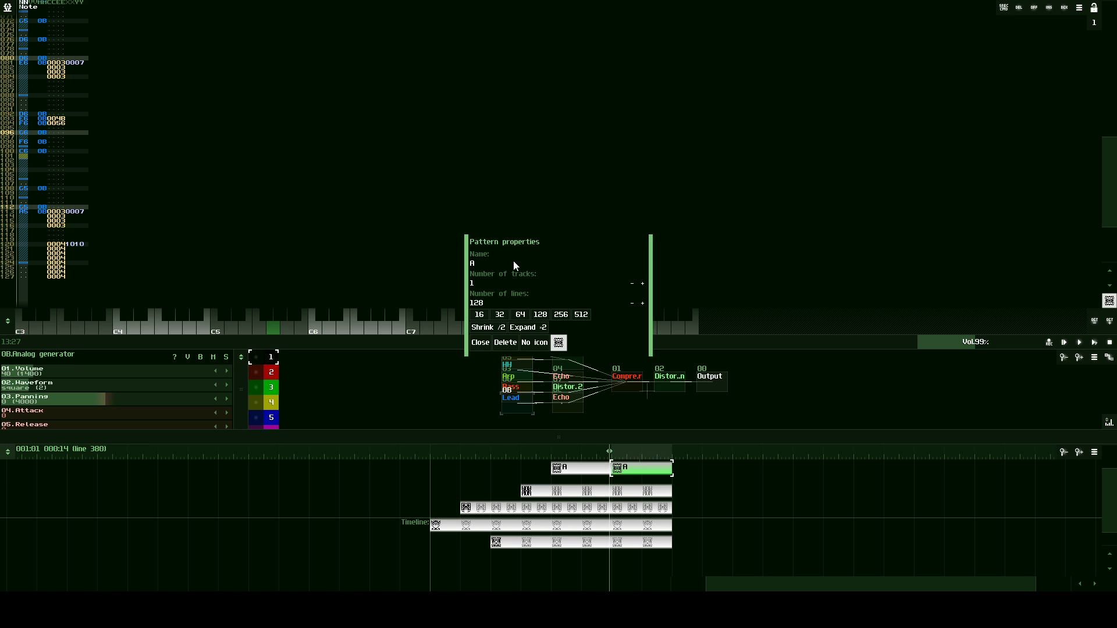
pyautogui.press('BackSpace')
pyautogui.write('b')
pyautogui.press('BackSpace')
pyautogui.write('B')
pyautogui.click(481, 342)
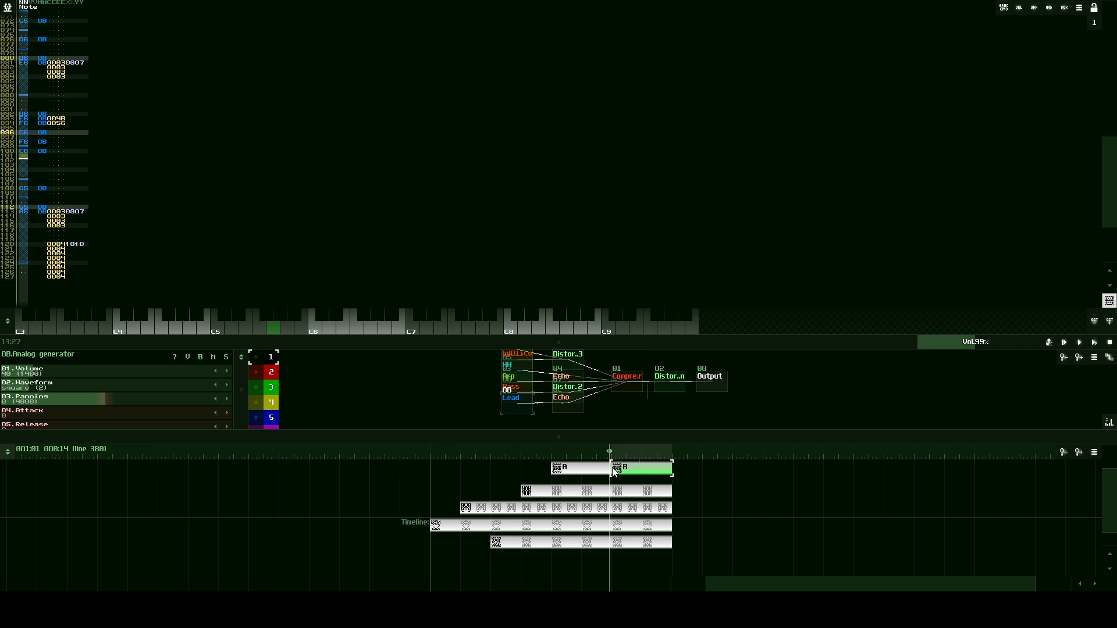
# - Play through the end of pattern A, and extend its vibrato effect (04) upward to lines 118 and 119
pyautogui.click(588, 473)
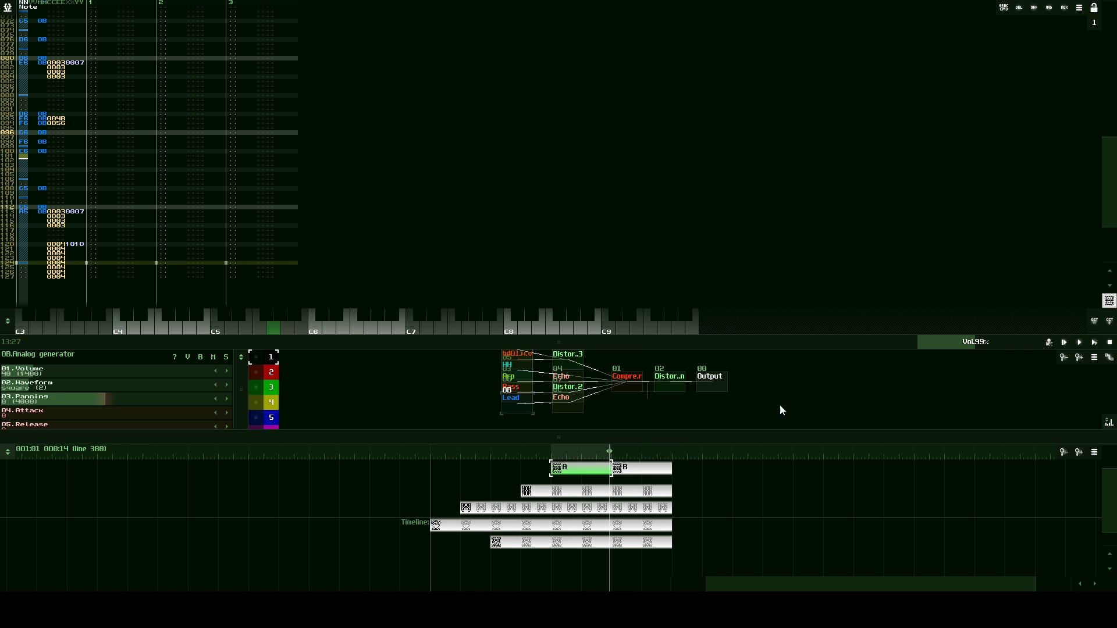
pyautogui.click(1094, 344)
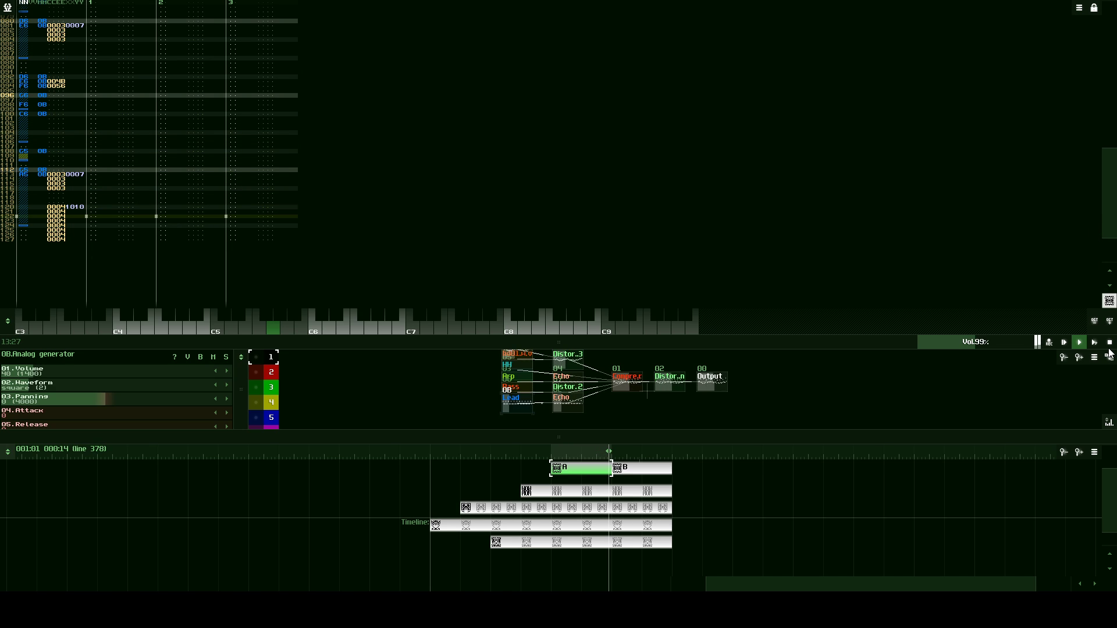
pyautogui.click(68, 207)
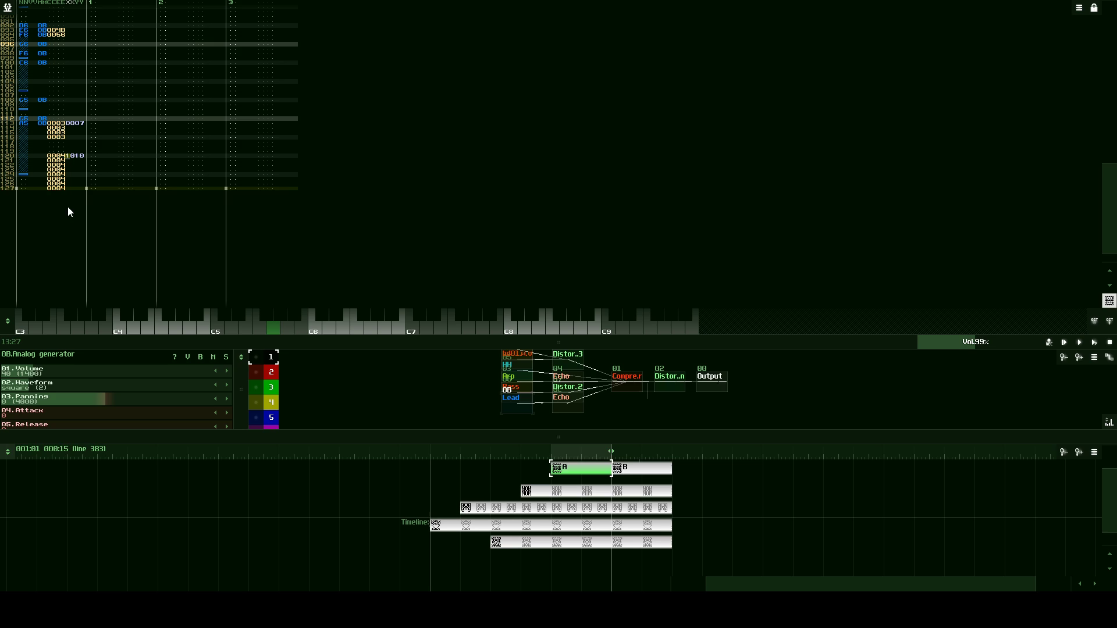
pyautogui.click(63, 151)
pyautogui.write('44')
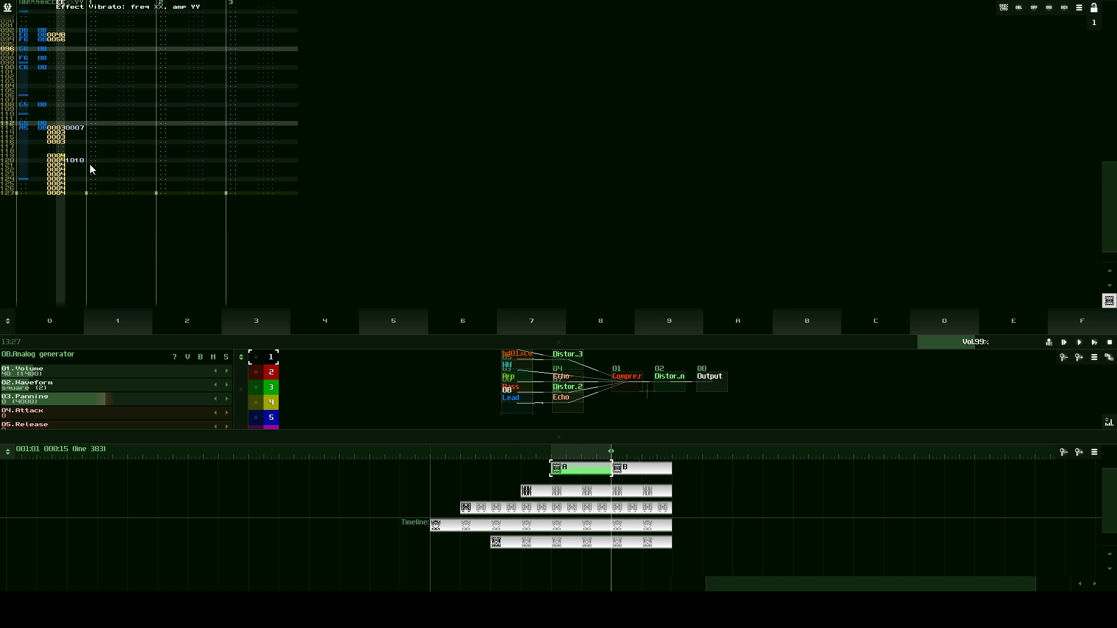
# - Set the vibrato parameters on line 118 of pattern A to 2020 and clear the parameters on line 120
pyautogui.click(78, 155)
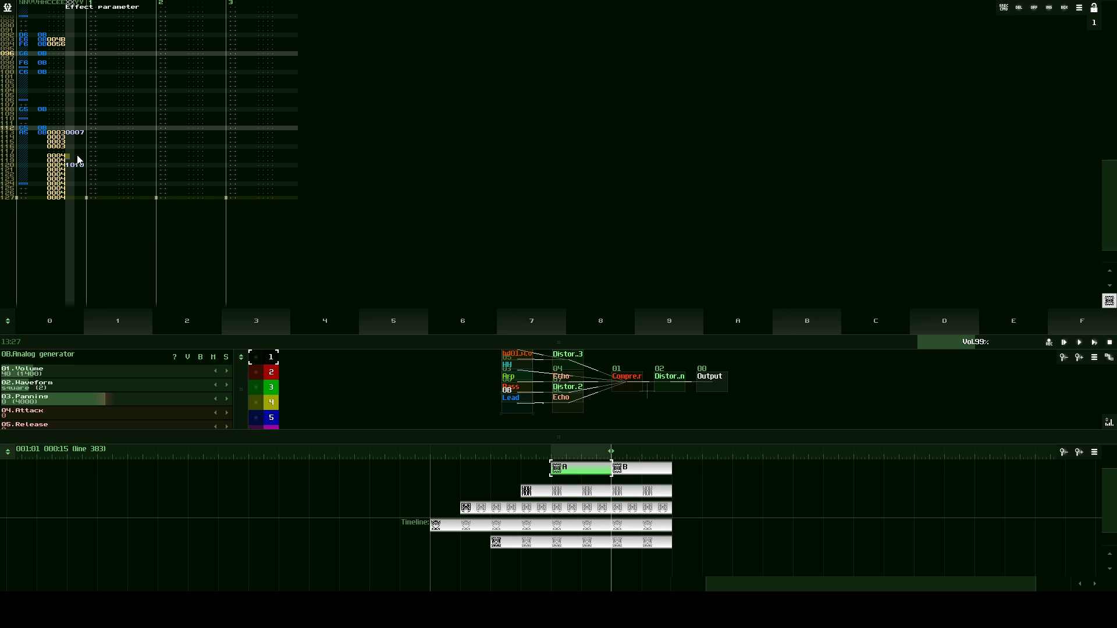
pyautogui.write('2020')
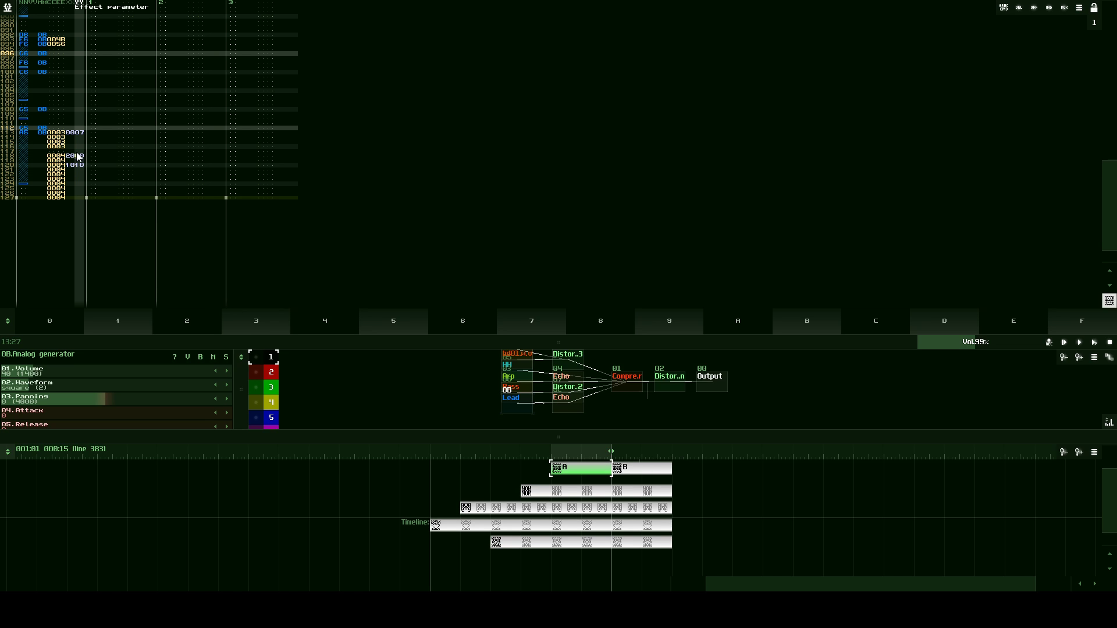
pyautogui.press('Delete')
pyautogui.press('Delete')
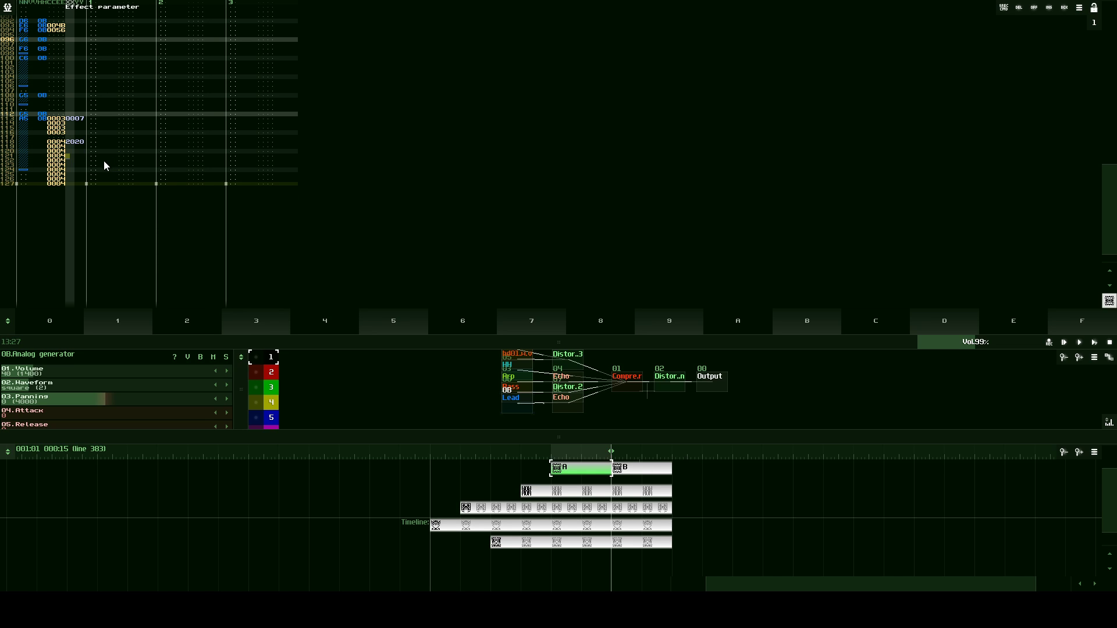
# - Play the end of pattern A to hear the vibrato, and set its parameters on line 118 to 1010
pyautogui.click(601, 453)
pyautogui.click(1080, 344)
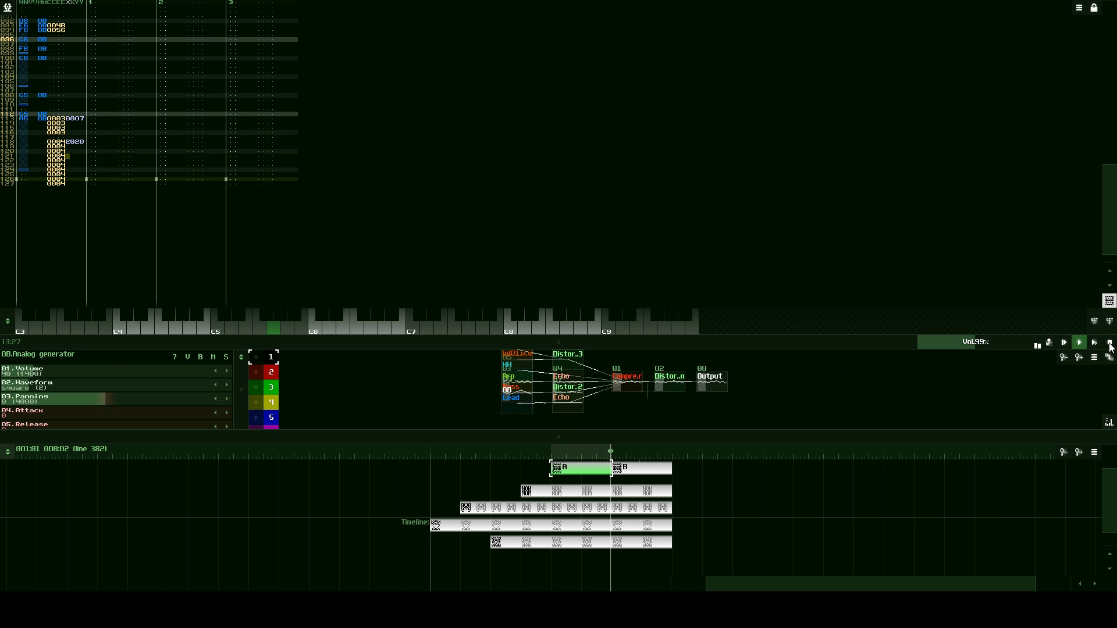
pyautogui.press('space')
pyautogui.click(68, 142)
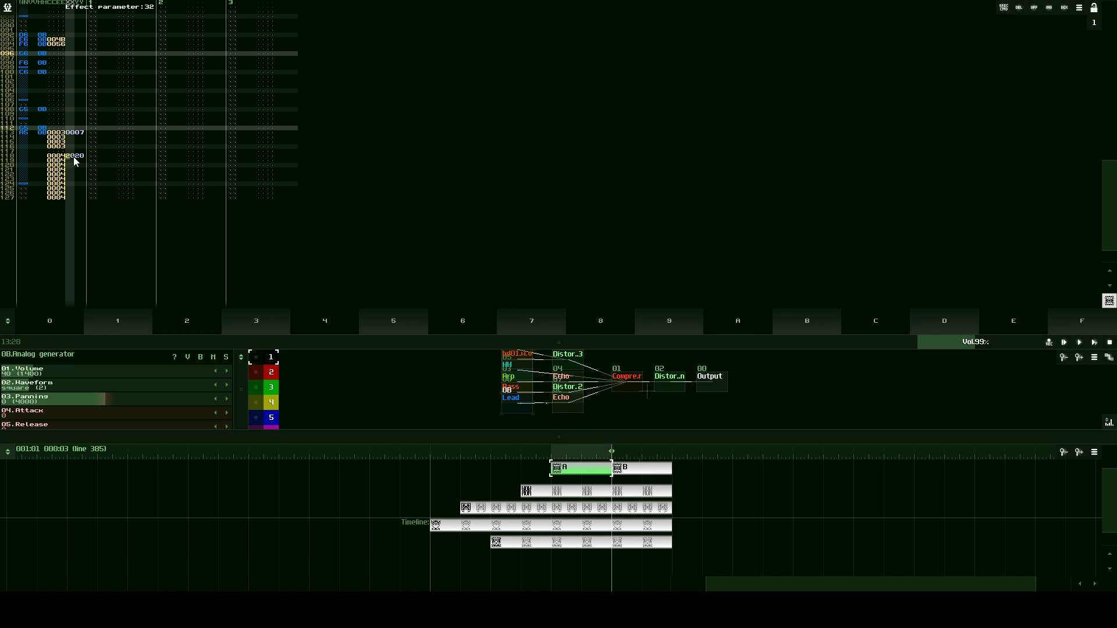
pyautogui.write('101')
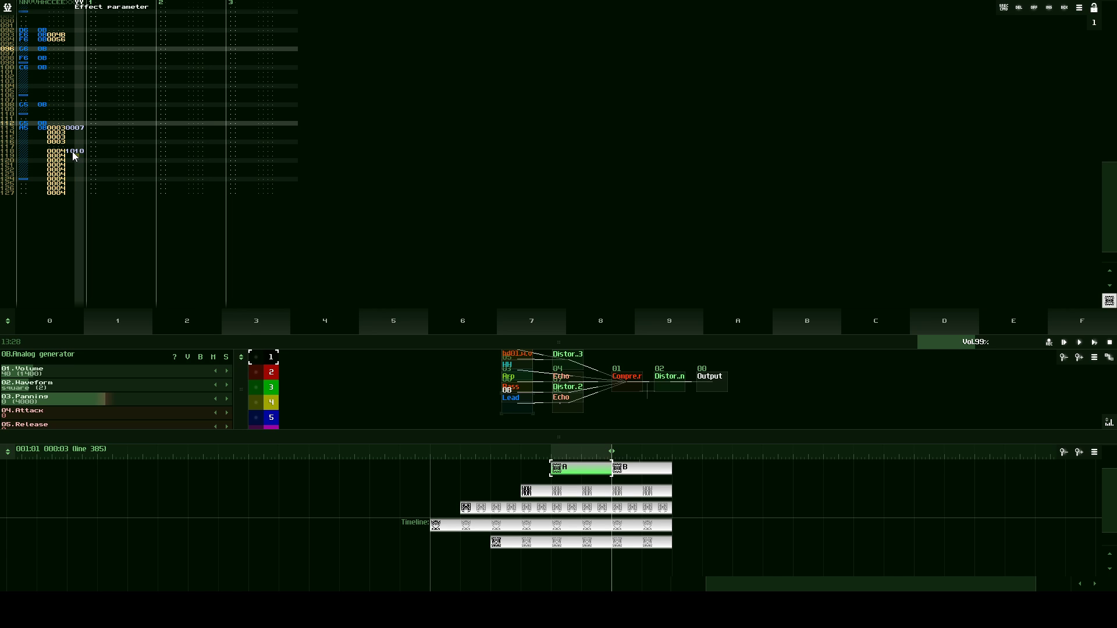
# - Raise the vibrato frequency and amplitude on line 118 of pattern A to 19 each, giving 1919
pyautogui.click(72, 151)
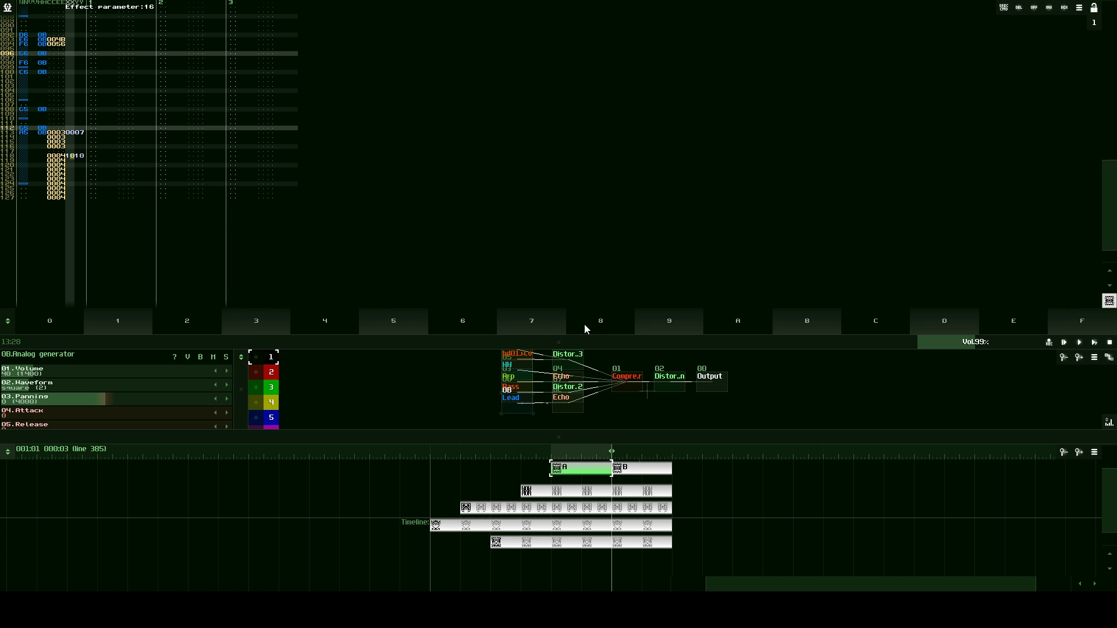
pyautogui.write('9')
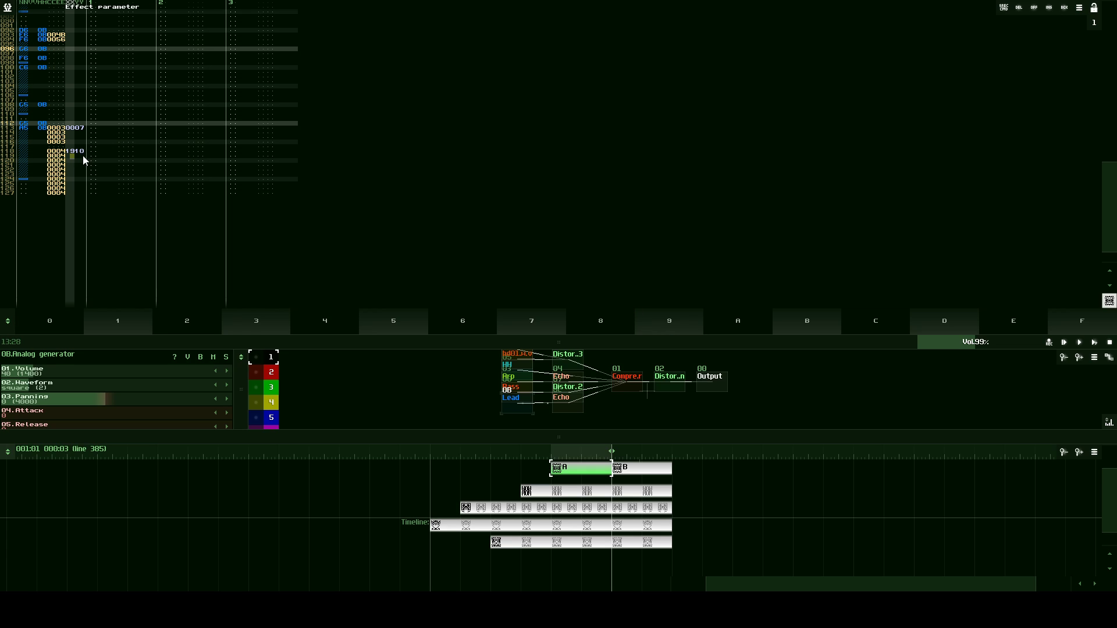
pyautogui.click(82, 153)
pyautogui.write('9')
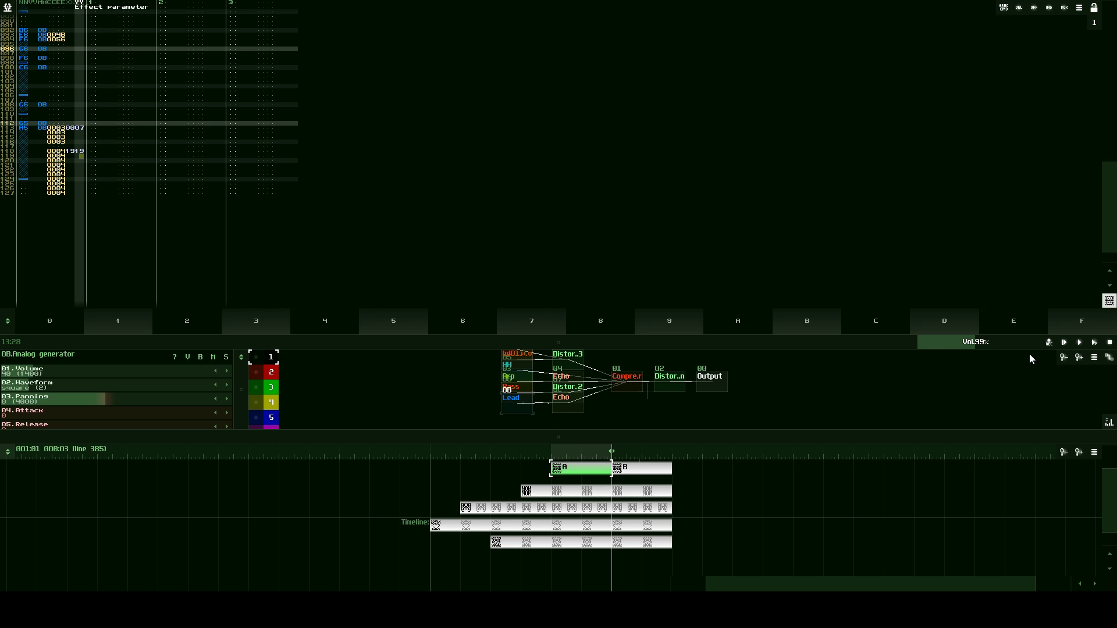
pyautogui.press('Up')
pyautogui.click(72, 156)
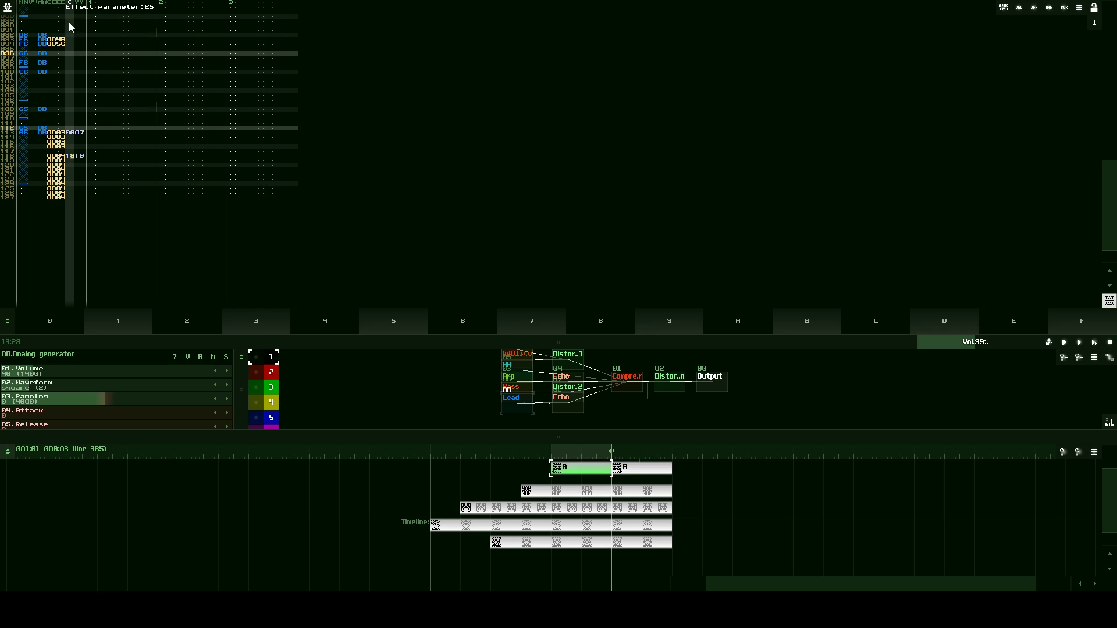
pyautogui.click(81, 156)
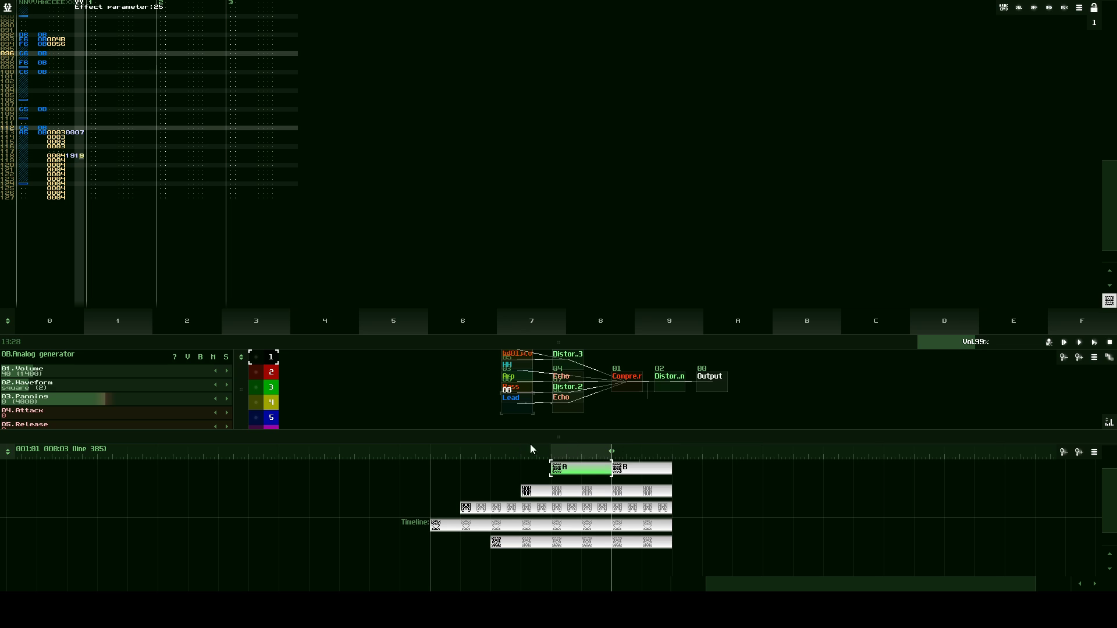
# - Play the song from the end of pattern A into pattern B to check the vibrato and melody
pyautogui.click(601, 455)
pyautogui.press('space')
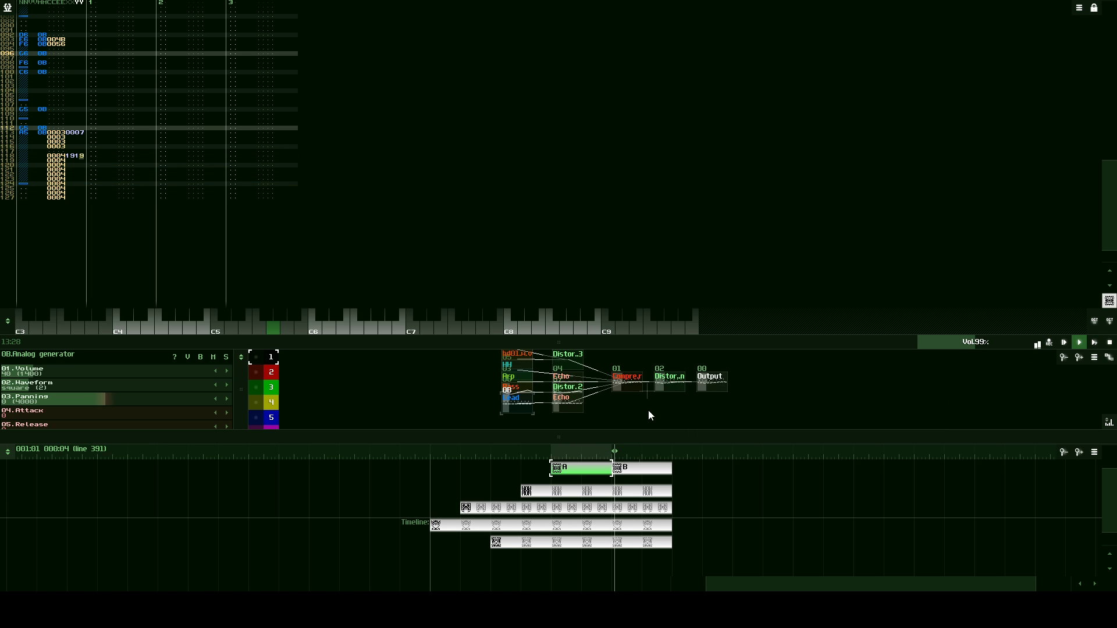
pyautogui.moveTo(21, 127); pyautogui.dragTo(96, 229)
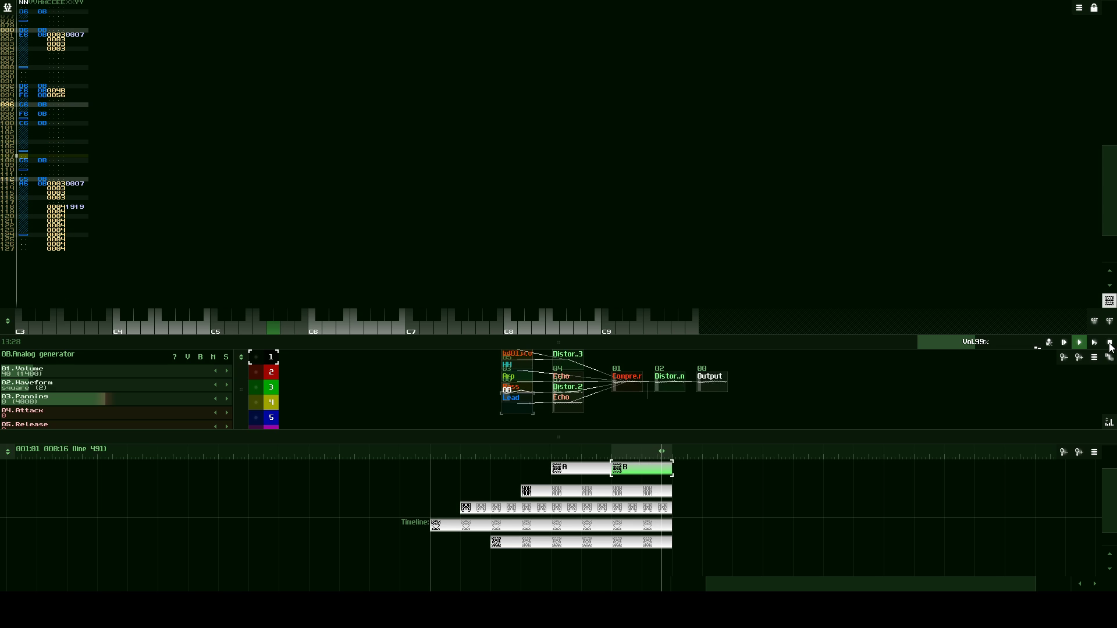
# - Change the last two notes of pattern B to C5 on line 112 and D5 on line 113, and play the ending
pyautogui.click(153, 234)
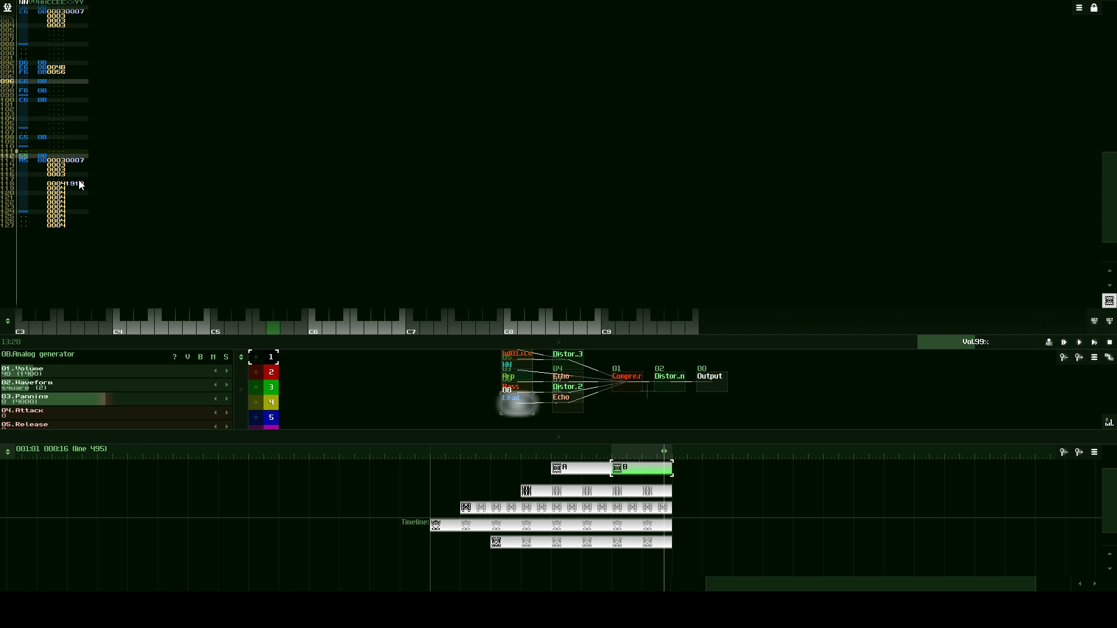
pyautogui.click(232, 329)
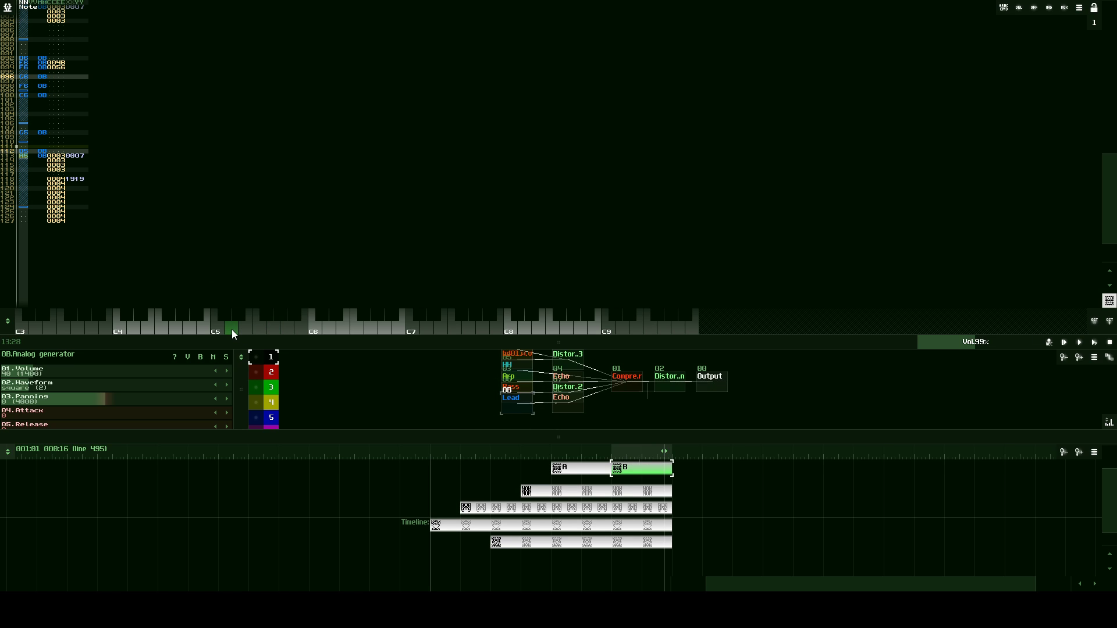
pyautogui.click(218, 326)
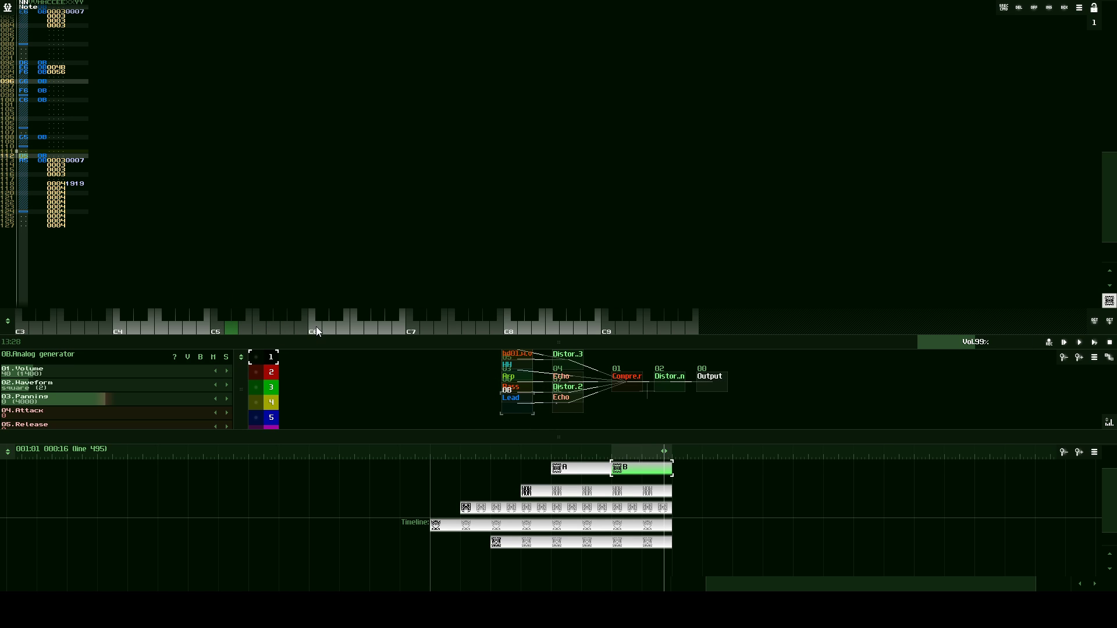
pyautogui.click(217, 329)
pyautogui.click(228, 329)
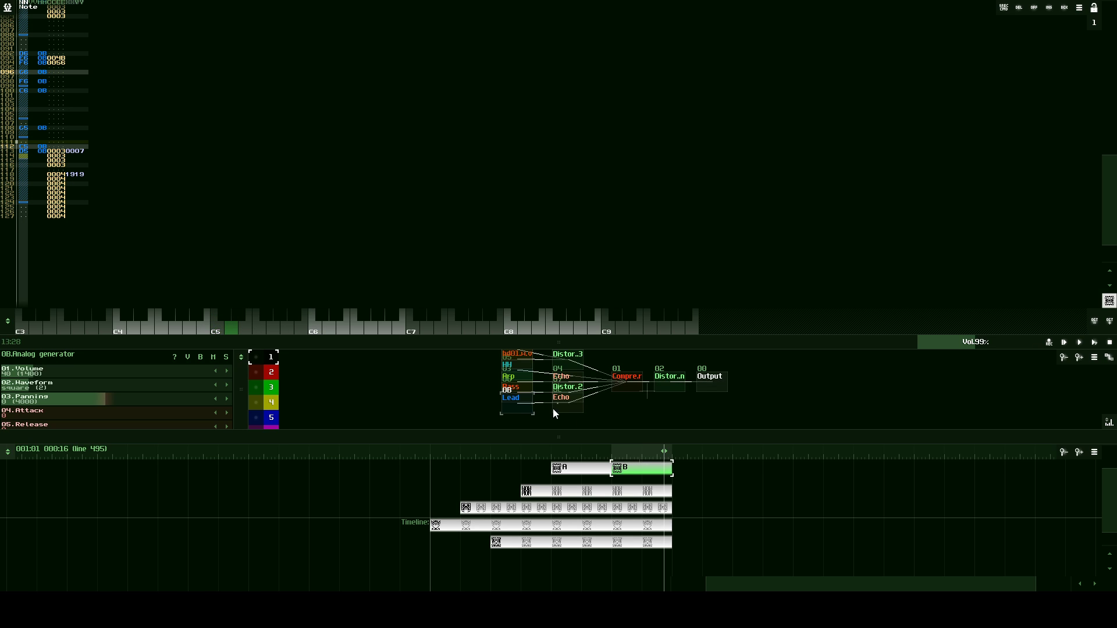
pyautogui.click(654, 451)
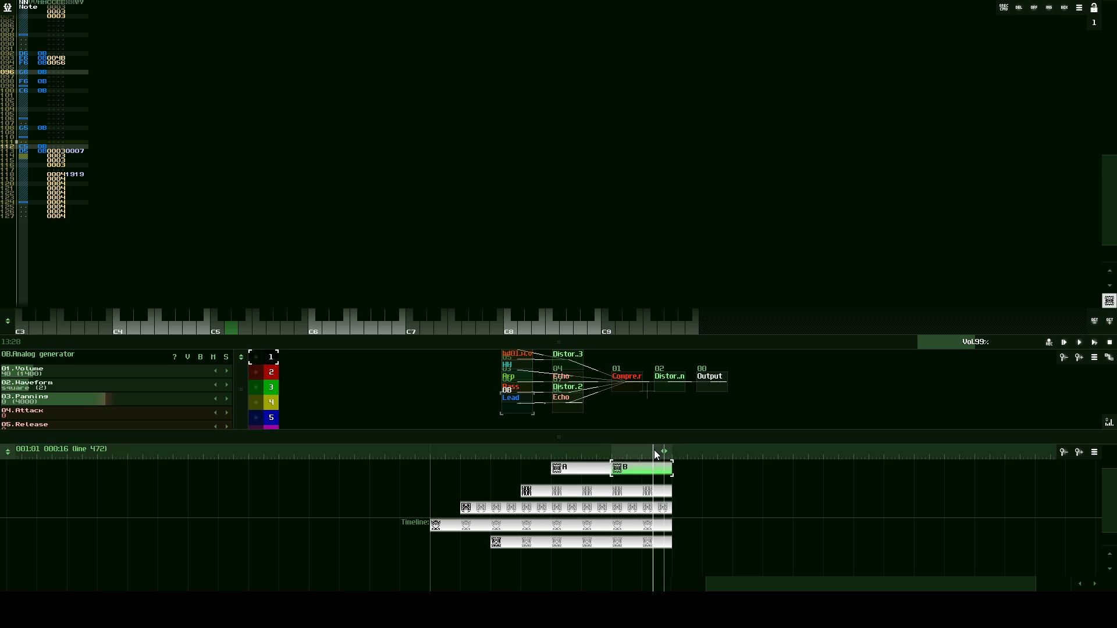
pyautogui.click(1080, 343)
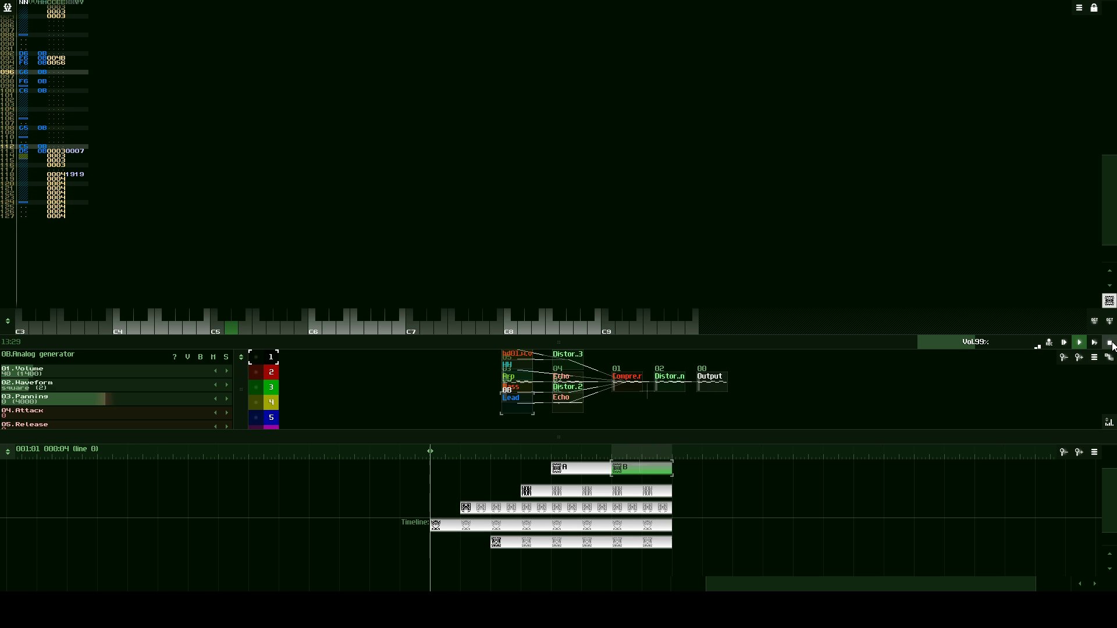
# - Duplicate the four rows of accompaniment patterns beneath A and B so the copies continue after pattern B
pyautogui.moveTo(676, 437); pyautogui.dragTo(701, 516)
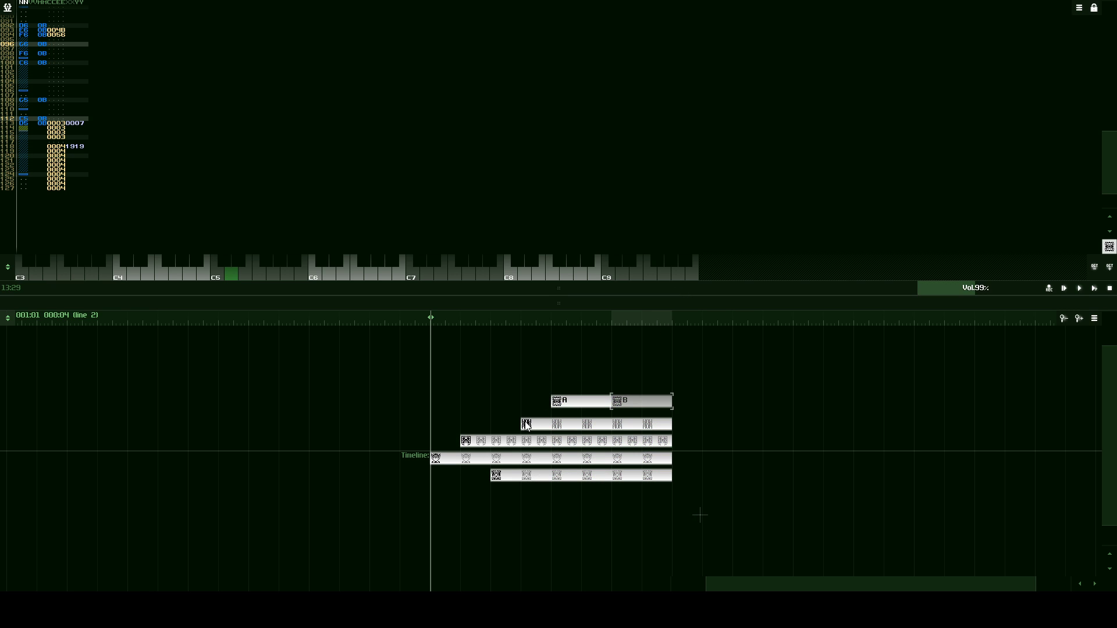
pyautogui.moveTo(549, 412)
pyautogui.mouseDown()
pyautogui.moveTo(711, 519)
pyautogui.moveTo(522, 408)
pyautogui.moveTo(551, 411)
pyautogui.mouseUp()
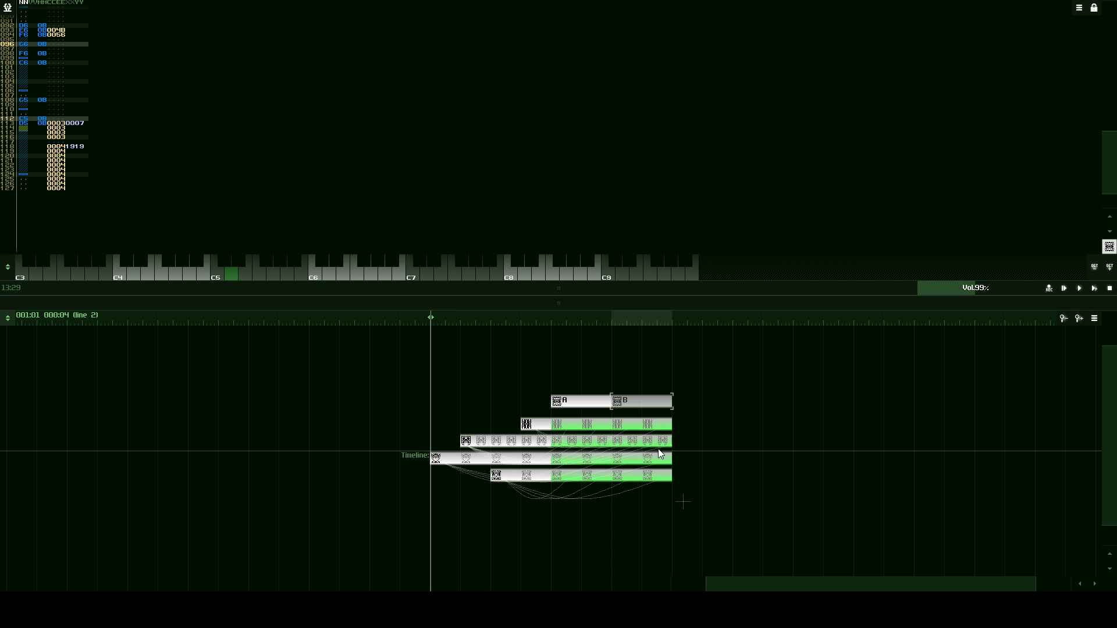
pyautogui.hotkey('ctrl', 'd')
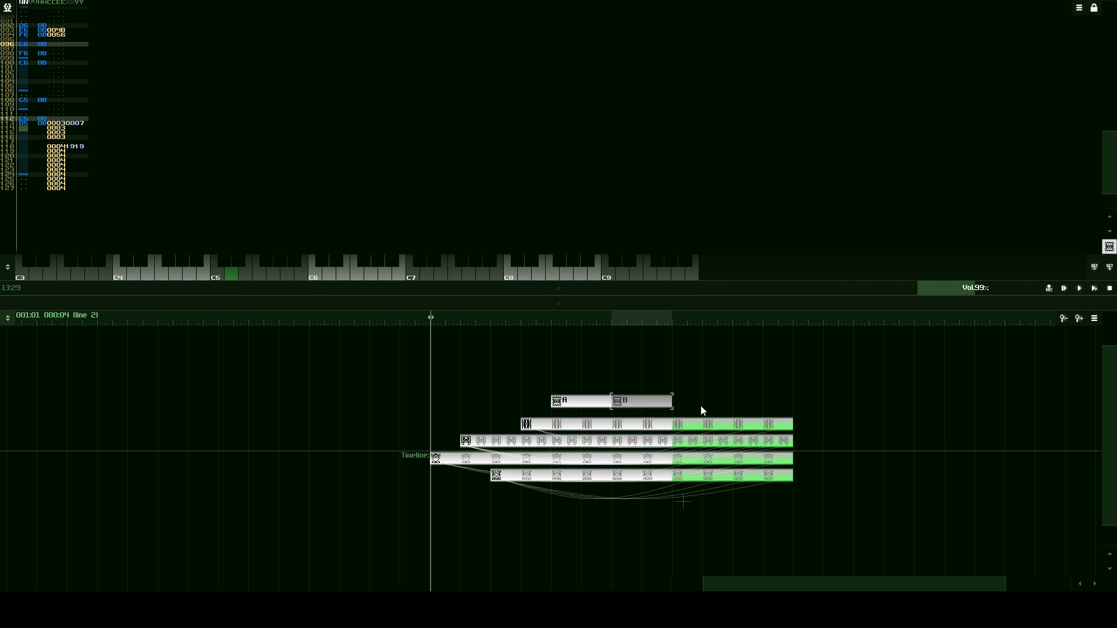
pyautogui.click(707, 401)
# - Delete the copied patterns after the end of pattern B in the row that starts the song
pyautogui.moveTo(852, 403); pyautogui.dragTo(670, 506)
pyautogui.click(802, 400)
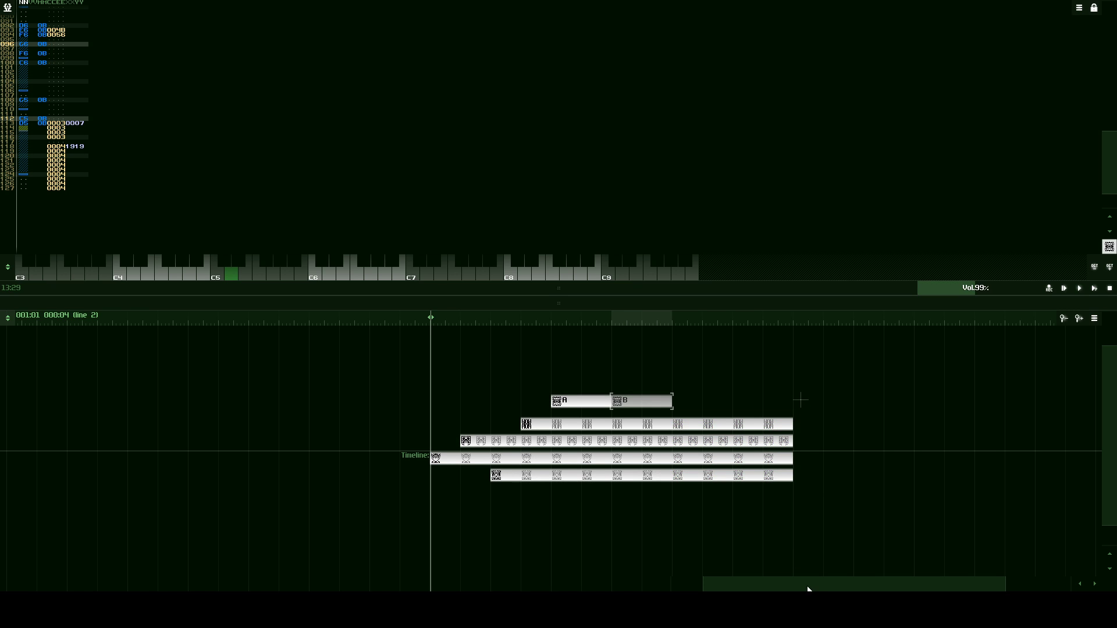
pyautogui.hscroll(1, 806, 584)
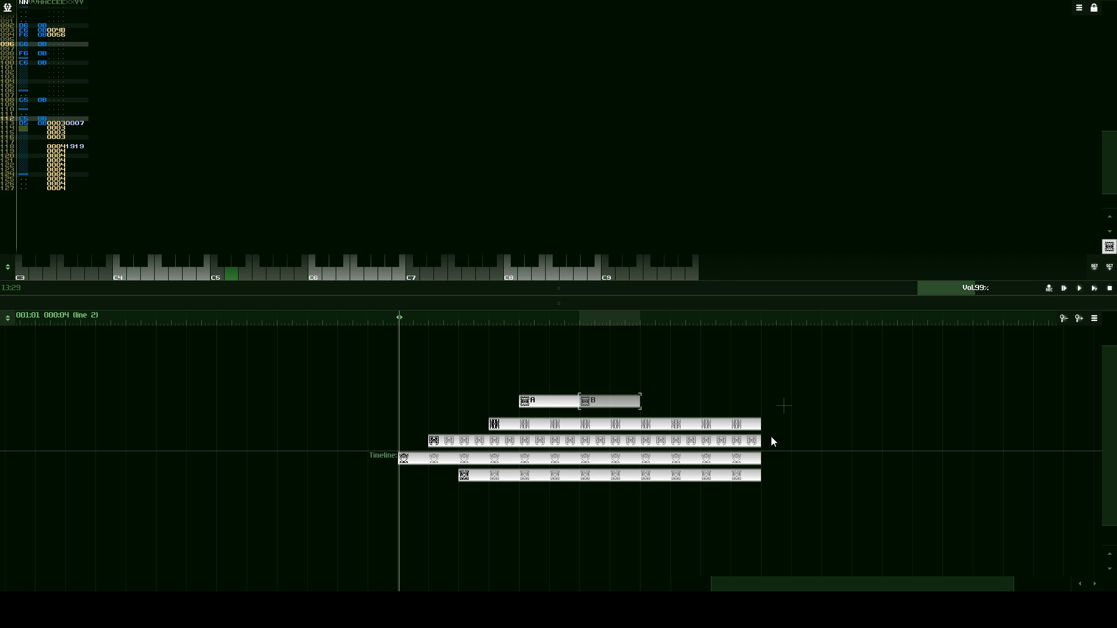
pyautogui.moveTo(773, 428); pyautogui.dragTo(638, 469)
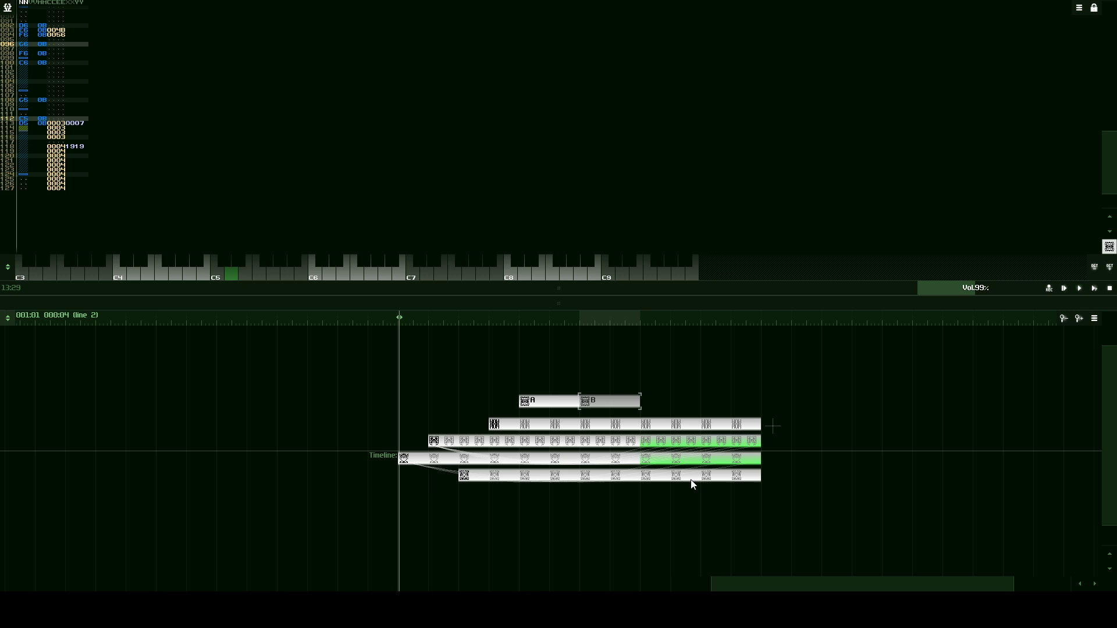
pyautogui.click(656, 396)
pyautogui.click(417, 462)
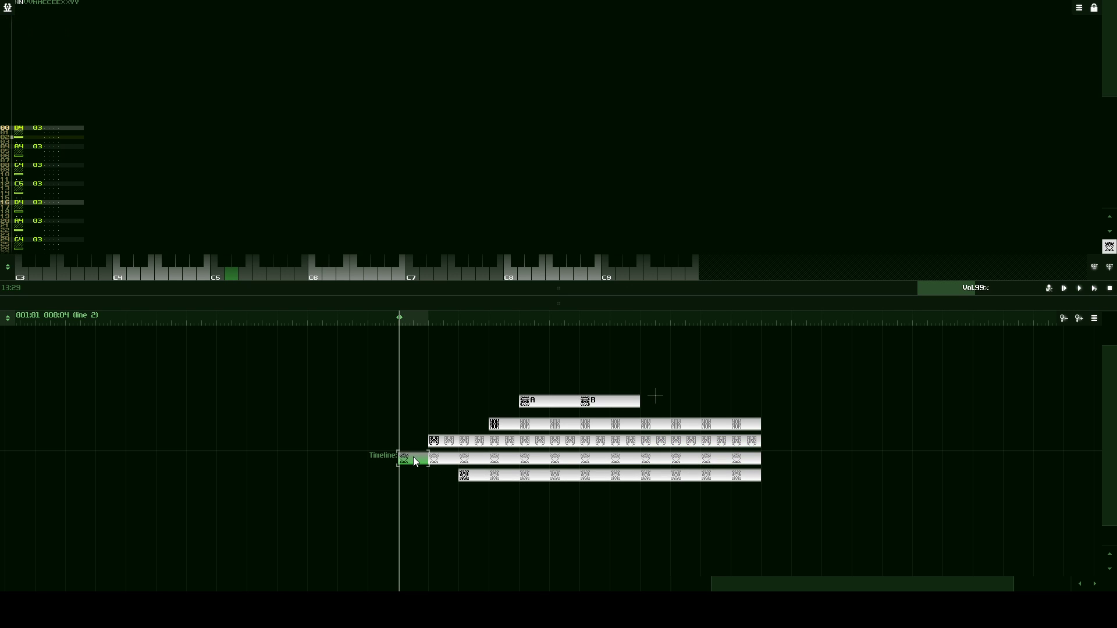
pyautogui.moveTo(791, 449); pyautogui.dragTo(636, 464)
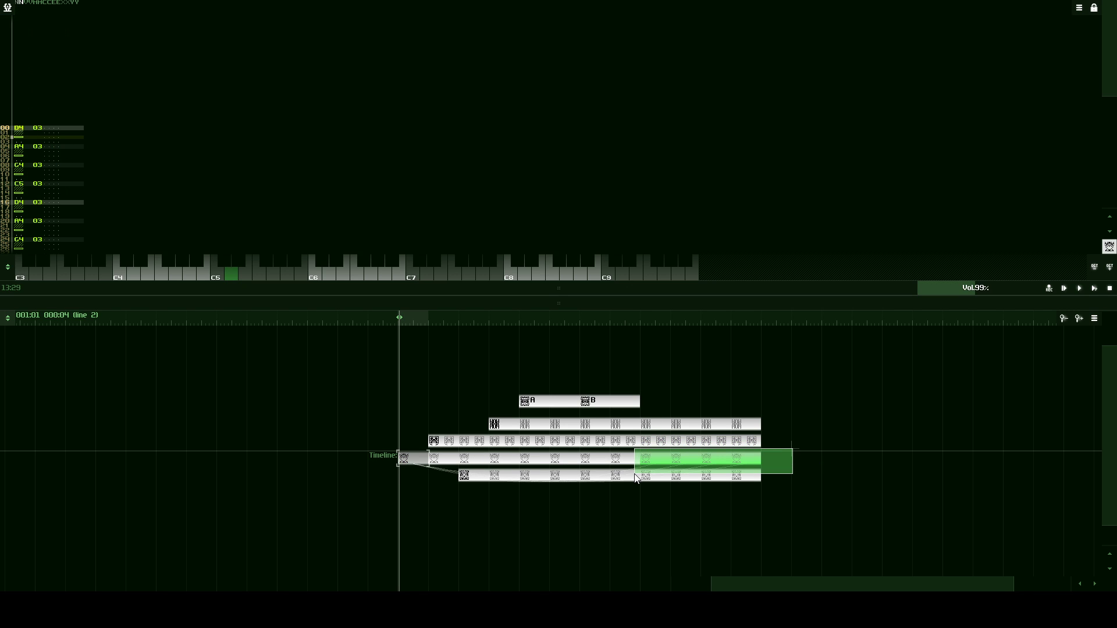
pyautogui.press('Delete')
# - Play the song from the end of pattern B to hear the following section without the Arp row
pyautogui.click(638, 324)
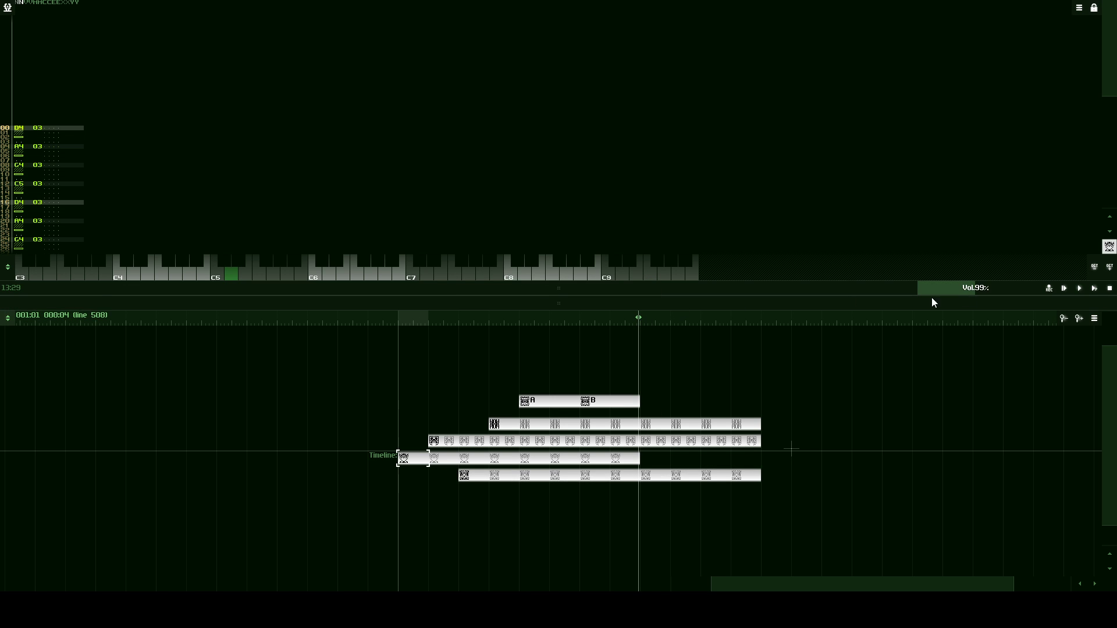
pyautogui.click(1080, 289)
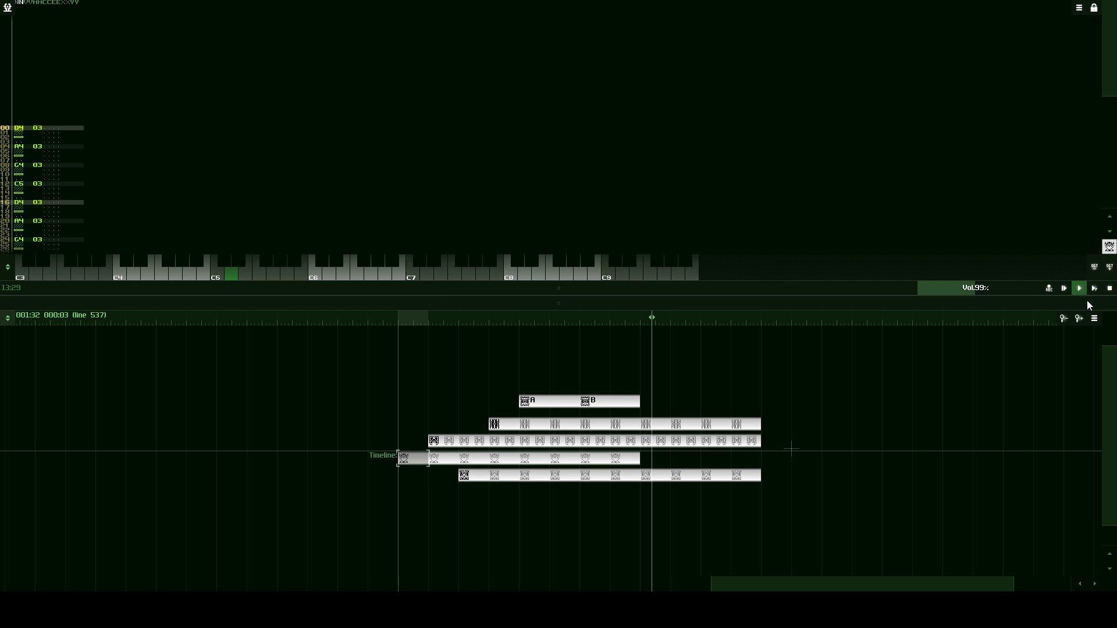
pyautogui.click(1110, 289)
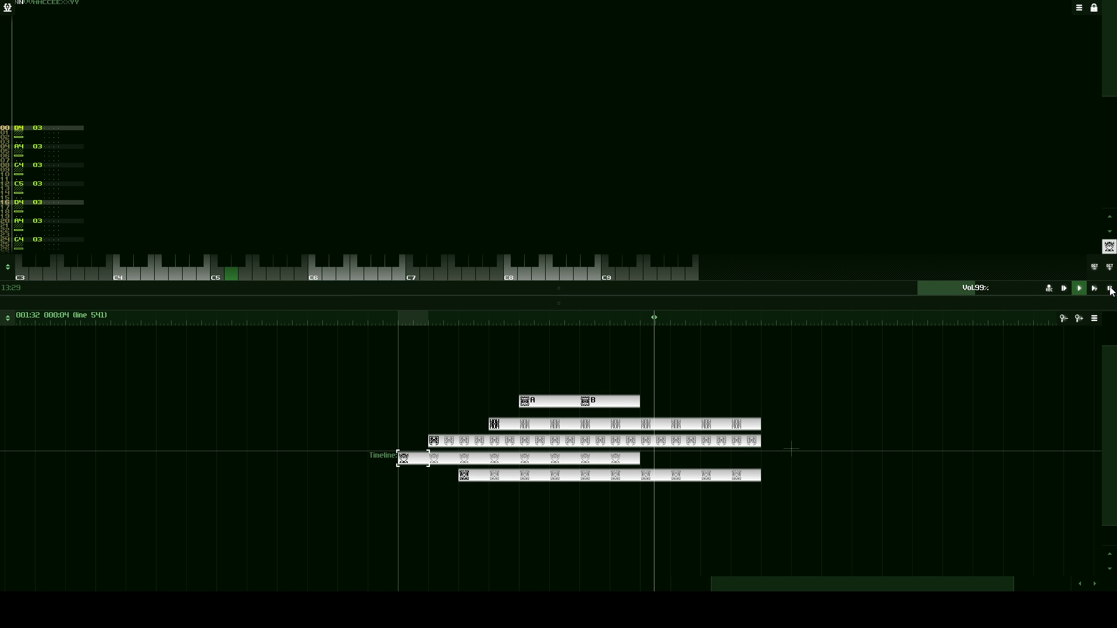
# - Move the whole row of Bass patterns slightly lower to separate it from the Arp row
pyautogui.moveTo(655, 451); pyautogui.dragTo(541, 483)
pyautogui.click(659, 446)
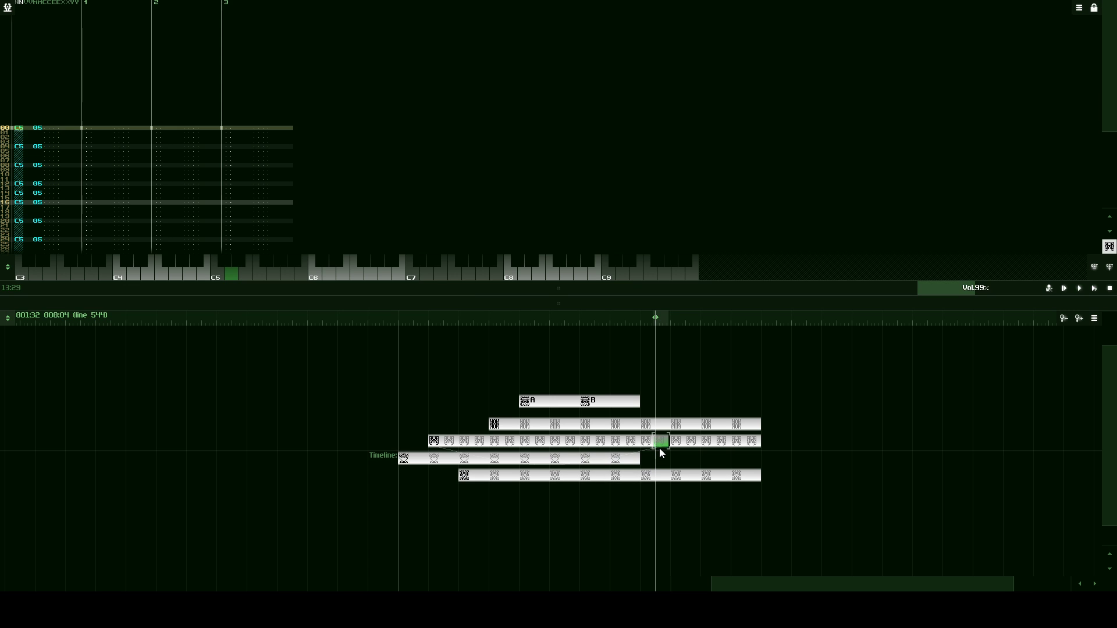
pyautogui.moveTo(659, 449); pyautogui.dragTo(663, 440)
pyautogui.moveTo(782, 464); pyautogui.dragTo(468, 497)
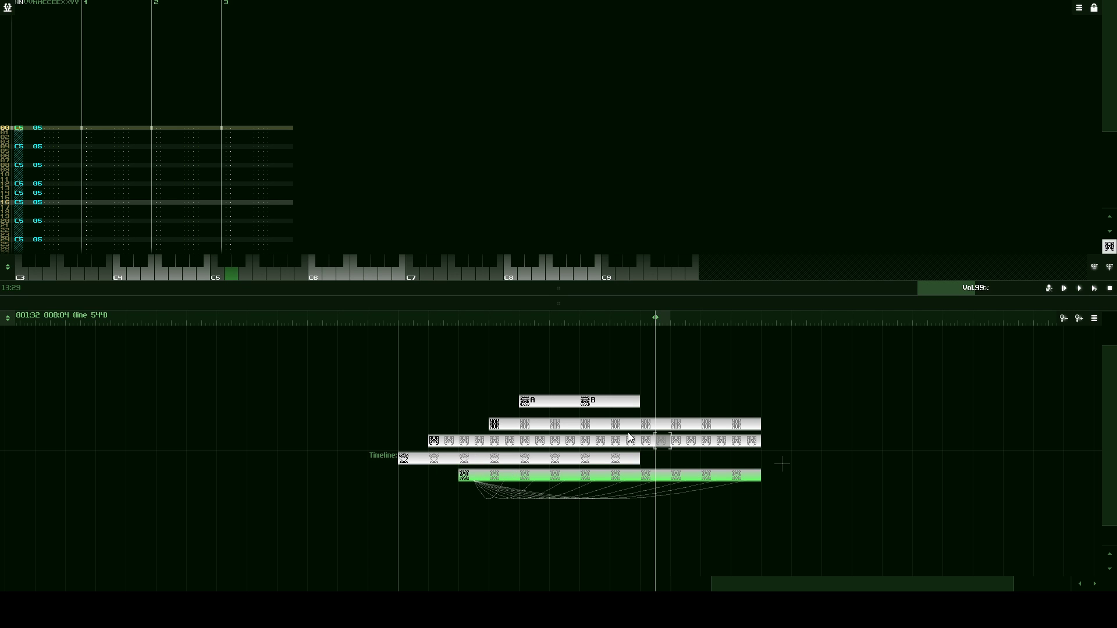
pyautogui.moveTo(646, 478); pyautogui.dragTo(648, 486)
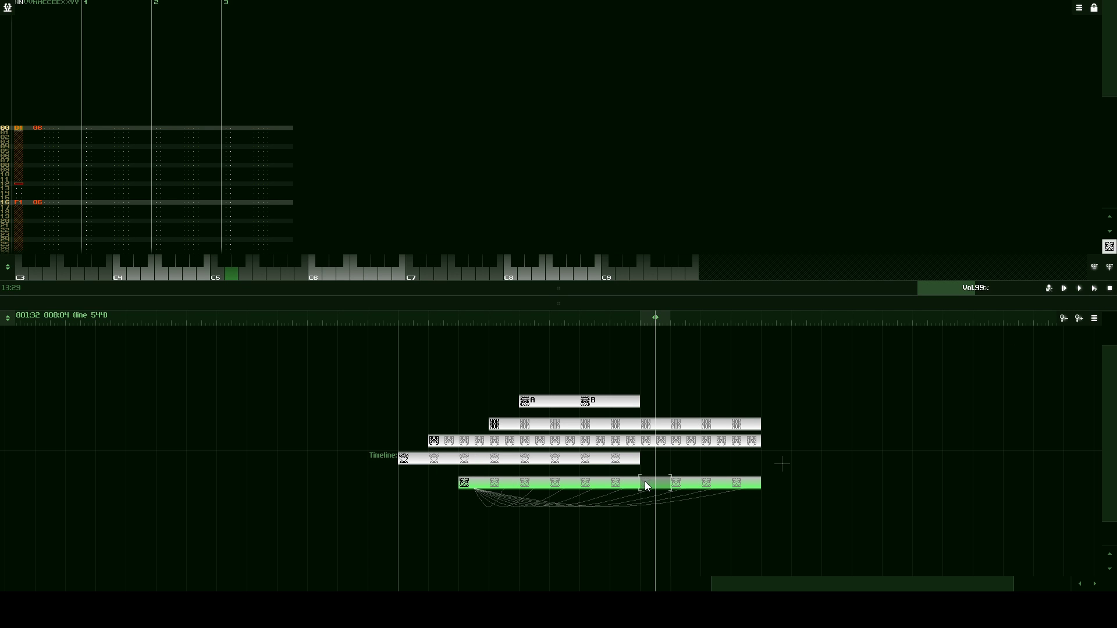
# - Clear the Arp patterns beneath A and B and place four Arp patterns directly after the end of pattern B
pyautogui.click(693, 452)
pyautogui.moveTo(766, 462); pyautogui.dragTo(644, 460)
pyautogui.press('Delete')
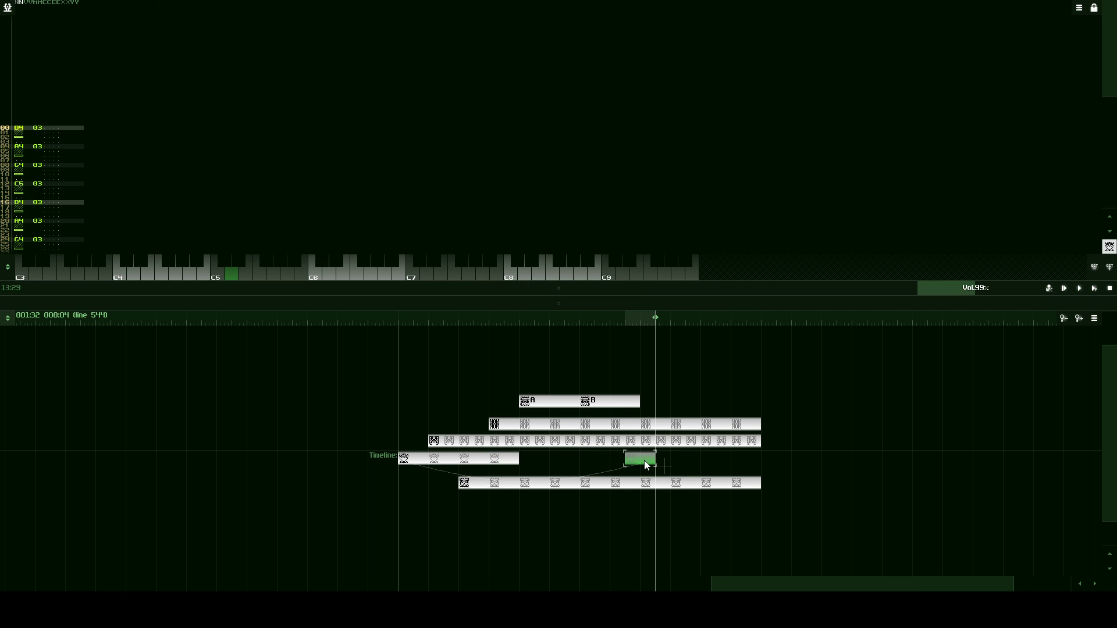
pyautogui.hotkey('ctrl', 'd')
pyautogui.hotkey('ctrl', 'd')
pyautogui.click(821, 435)
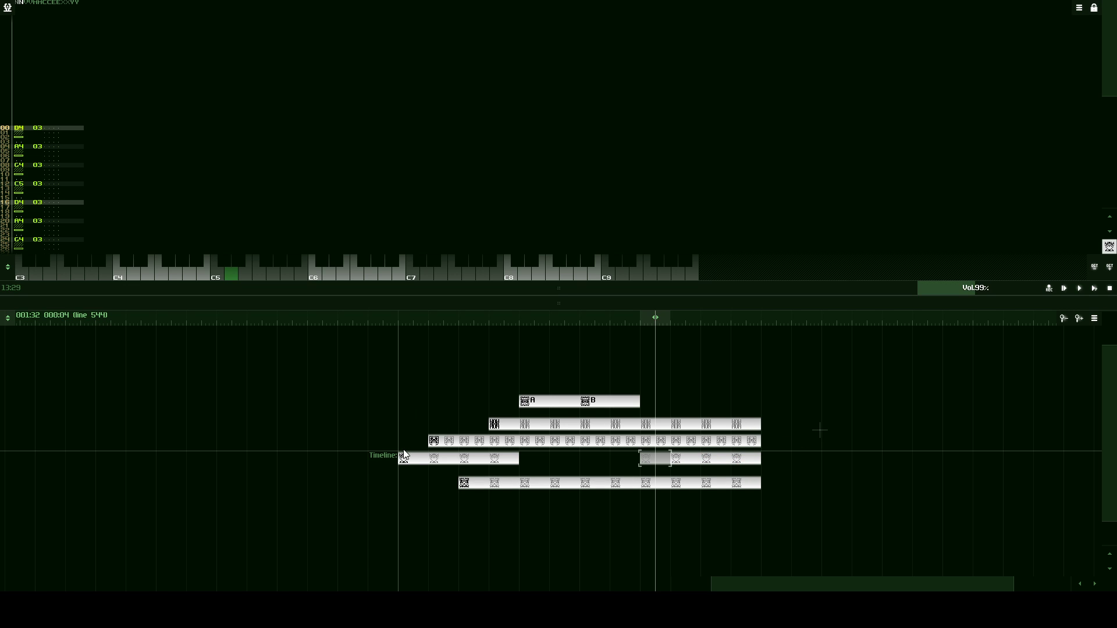
# - Play the song from the beginning into pattern B, with the module view enlarged and the Compressor selected to examine its levels
pyautogui.click(1064, 289)
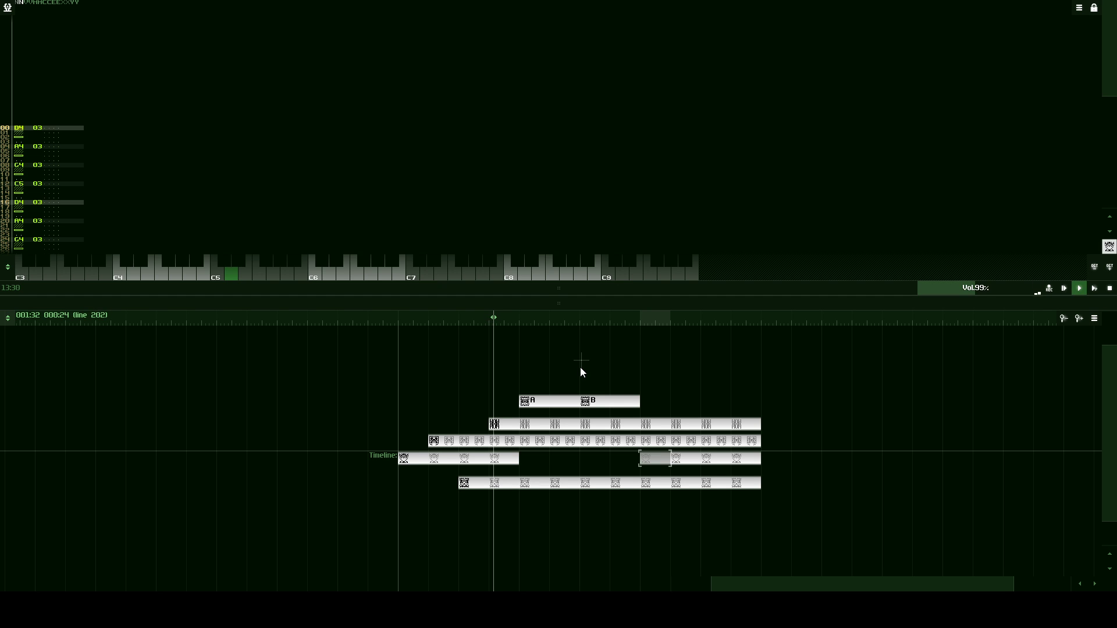
pyautogui.moveTo(599, 291); pyautogui.dragTo(640, 118)
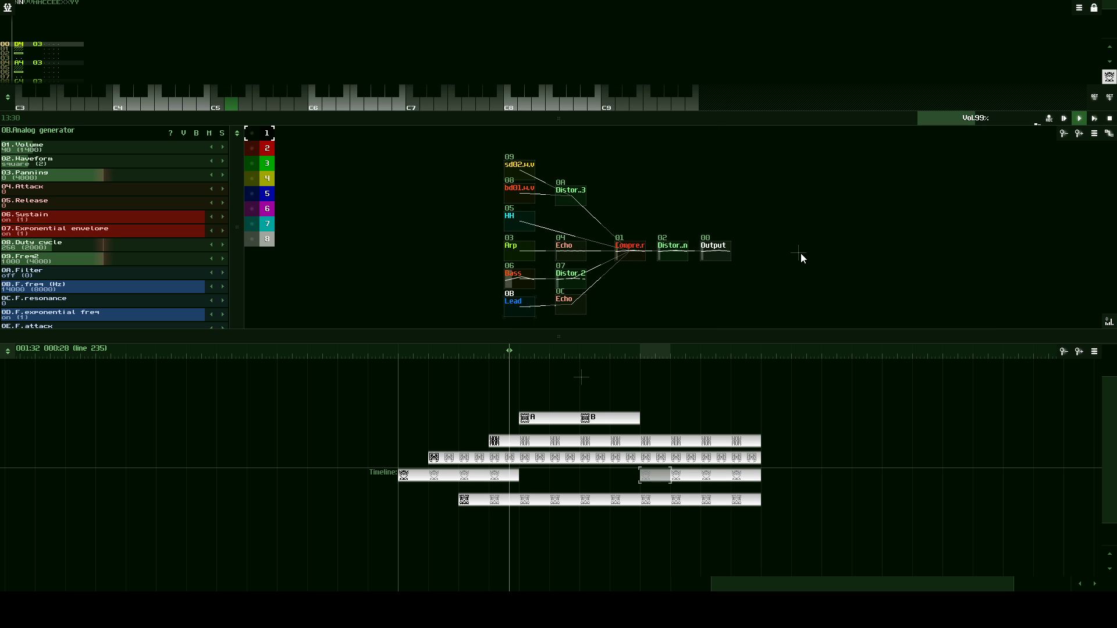
pyautogui.click(639, 255)
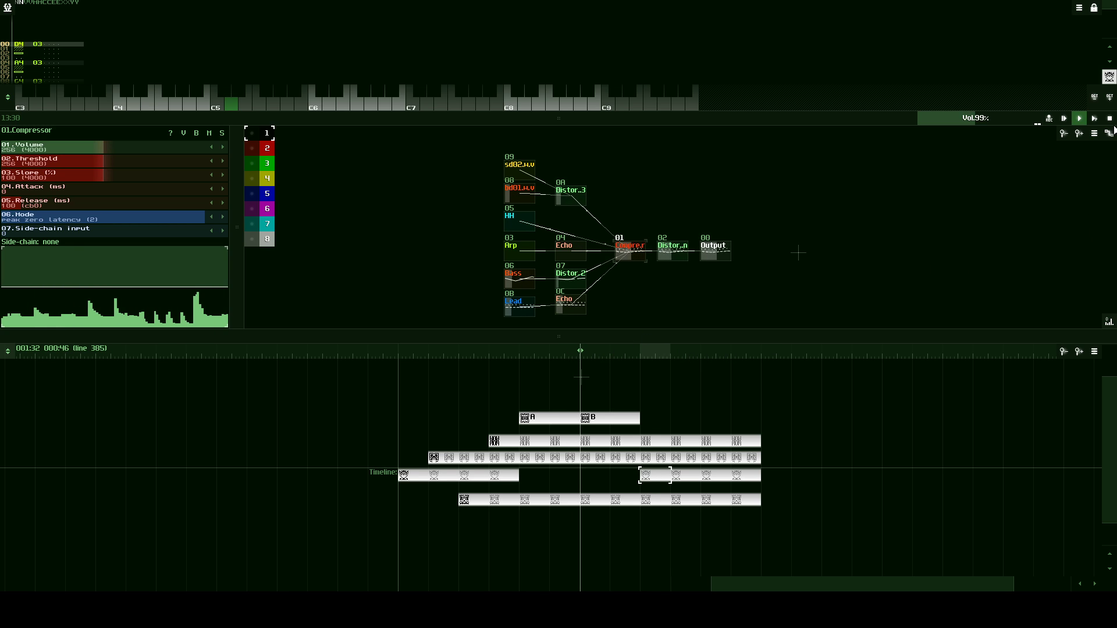
pyautogui.press('space')
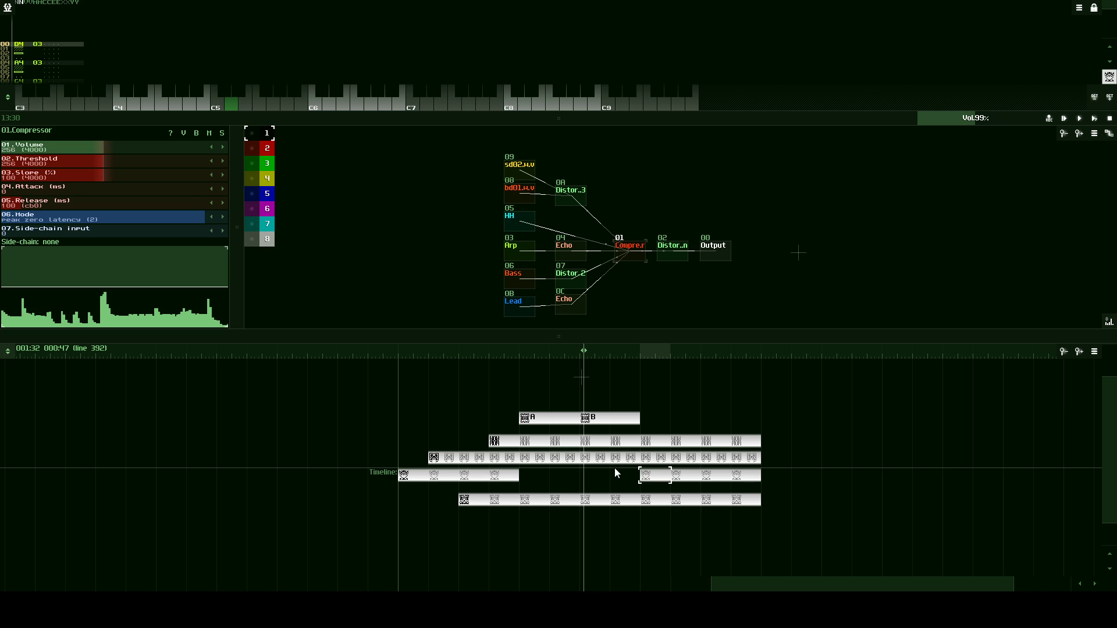
# - Copy two Arp patterns from after pattern B into the gap beneath pattern B
pyautogui.moveTo(614, 467); pyautogui.dragTo(712, 488)
pyautogui.moveTo(646, 476); pyautogui.dragTo(593, 476)
pyautogui.hotkey('ctrl', 'z')
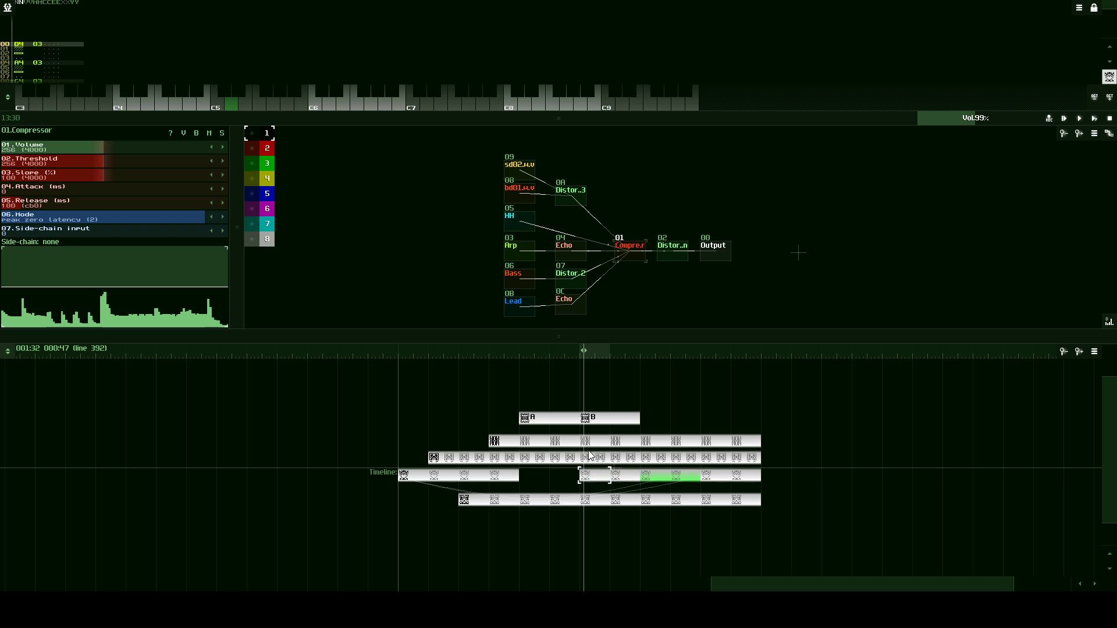
# - Play from the end of pattern A through pattern B into the following section to check the returning Arp
pyautogui.click(573, 352)
pyautogui.click(1079, 118)
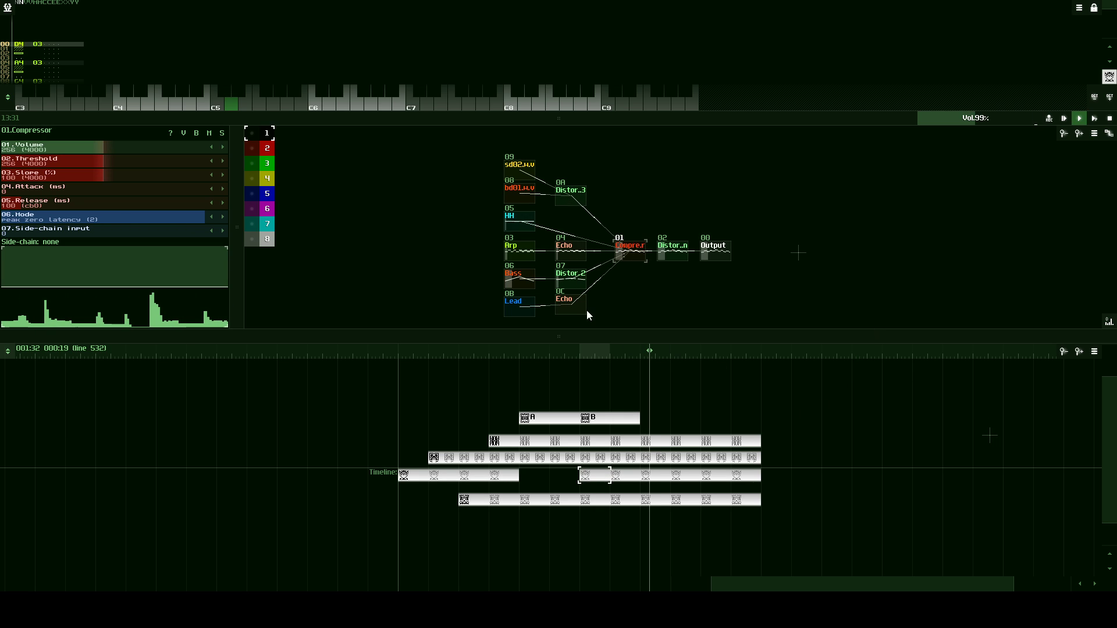
pyautogui.click(1110, 119)
# - Duplicate the Lead module below the original and name the copy Lead2
pyautogui.scroll(-3, 640, 251)
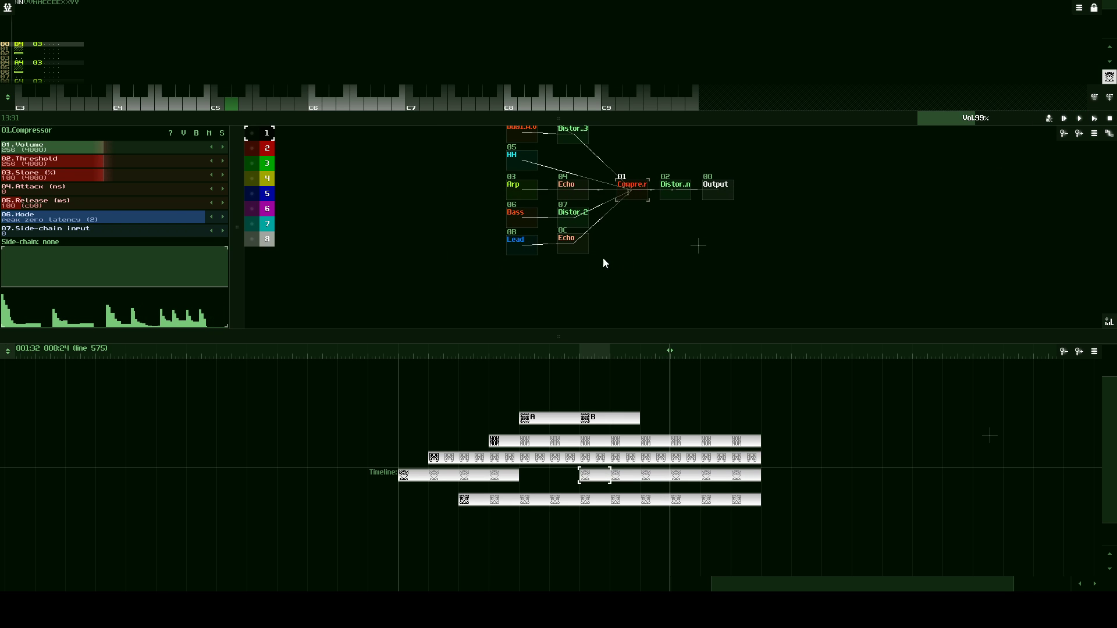
pyautogui.click(522, 255)
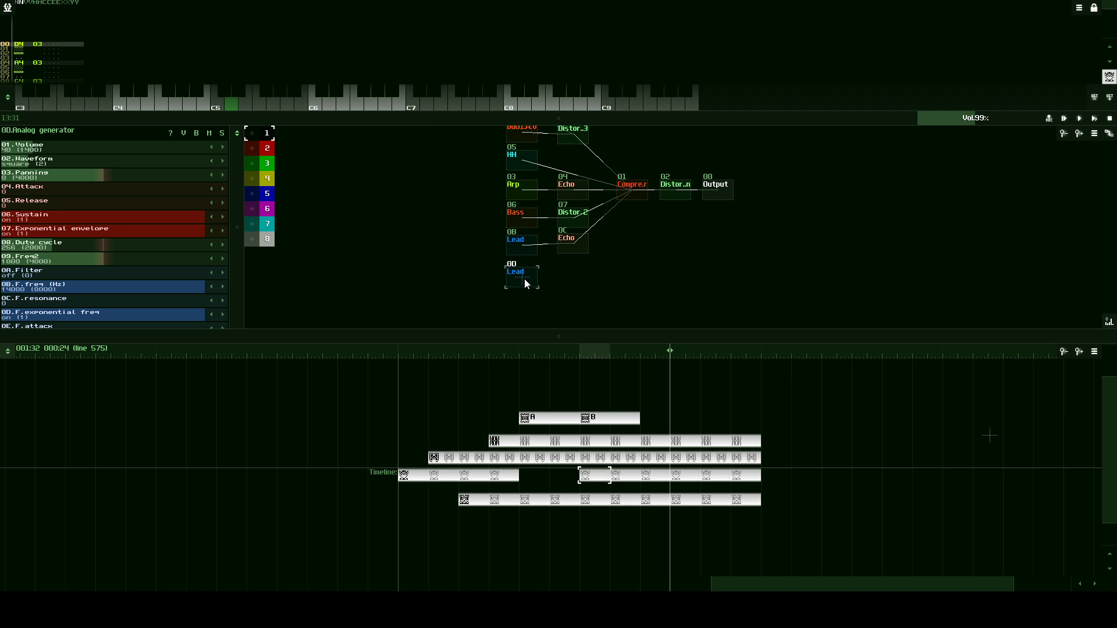
pyautogui.doubleClick(525, 281)
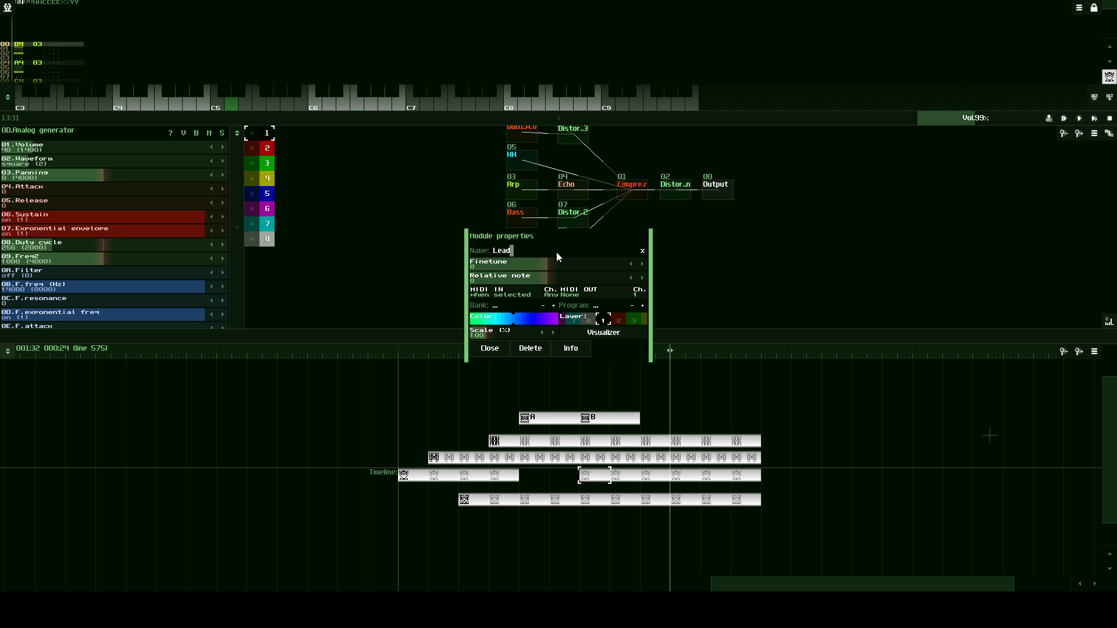
pyautogui.write('2')
pyautogui.click(490, 348)
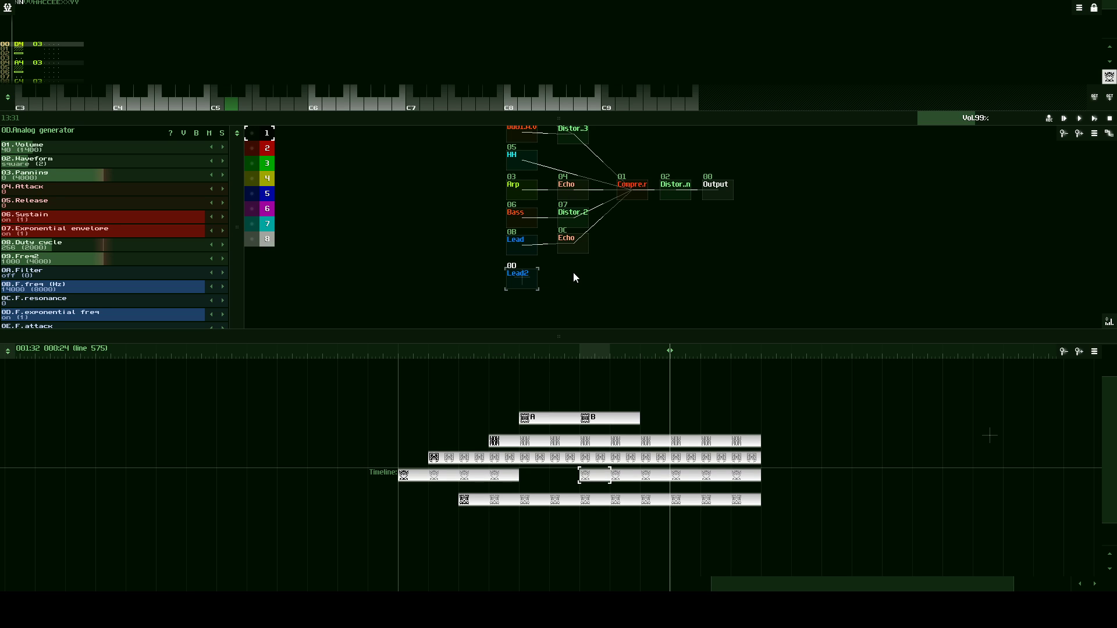
# - Change the color of the Lead2 module to light cyan
pyautogui.doubleClick(522, 285)
pyautogui.click(556, 323)
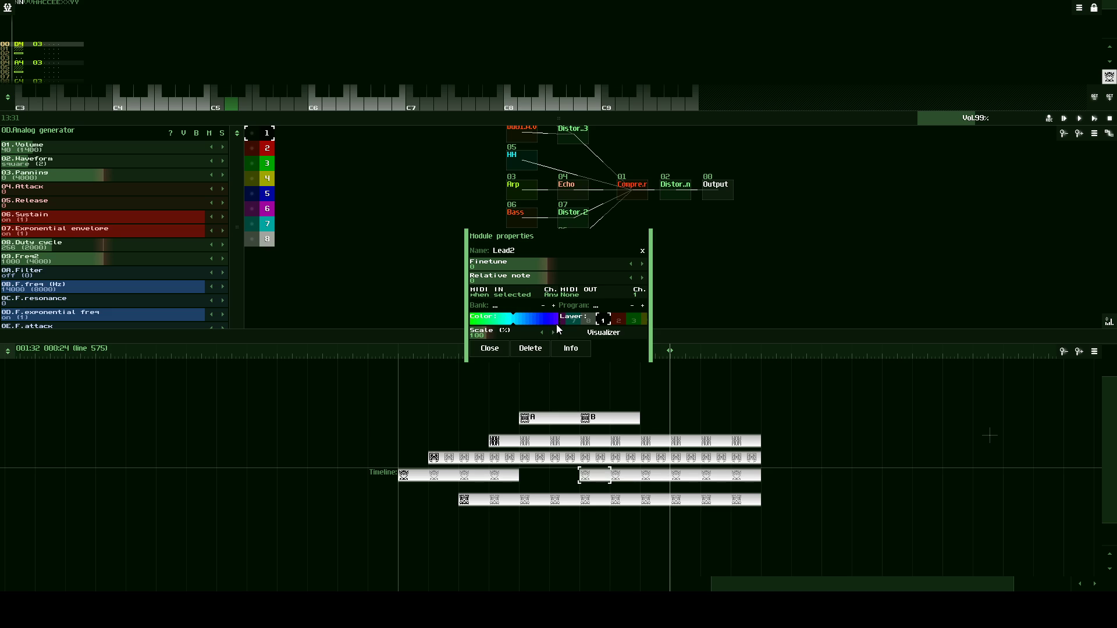
pyautogui.click(484, 348)
pyautogui.moveTo(578, 263); pyautogui.dragTo(579, 269)
# - Turn off Lead2's sustain, set its release to 198 and duty cycle to 384, and connect it to the Lead's Echo module
pyautogui.moveTo(126, 205); pyautogui.dragTo(152, 201)
pyautogui.click(119, 218)
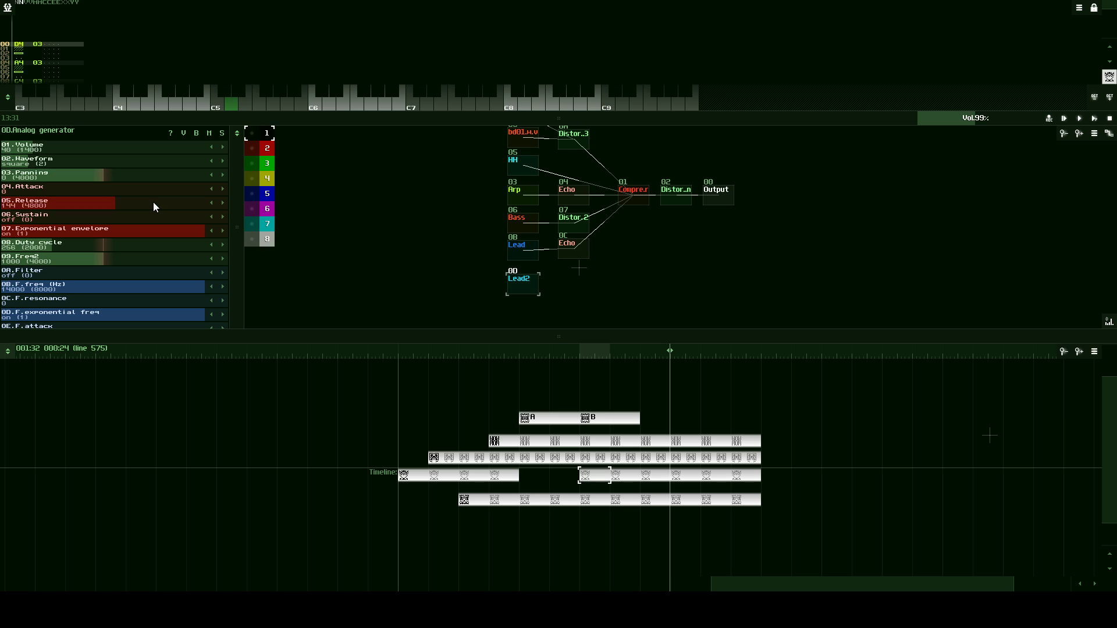
pyautogui.moveTo(521, 281); pyautogui.dragTo(570, 248)
pyautogui.moveTo(131, 202); pyautogui.dragTo(167, 200)
pyautogui.moveTo(136, 244); pyautogui.dragTo(161, 245)
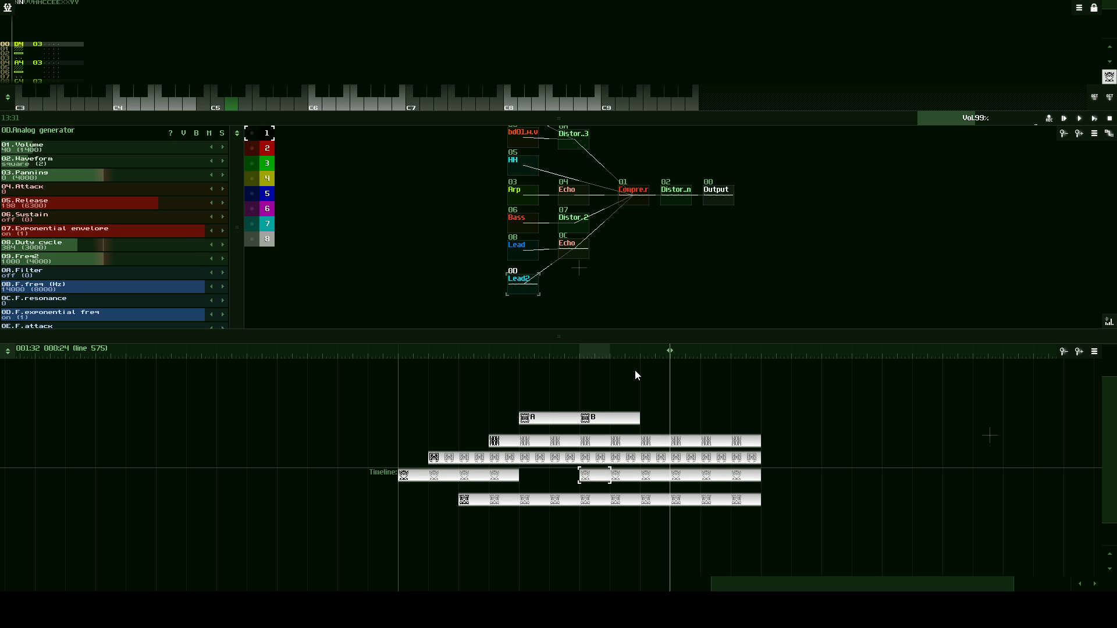
# - Create a new pattern directly after pattern B and set its length to 64 lines
pyautogui.doubleClick(648, 419)
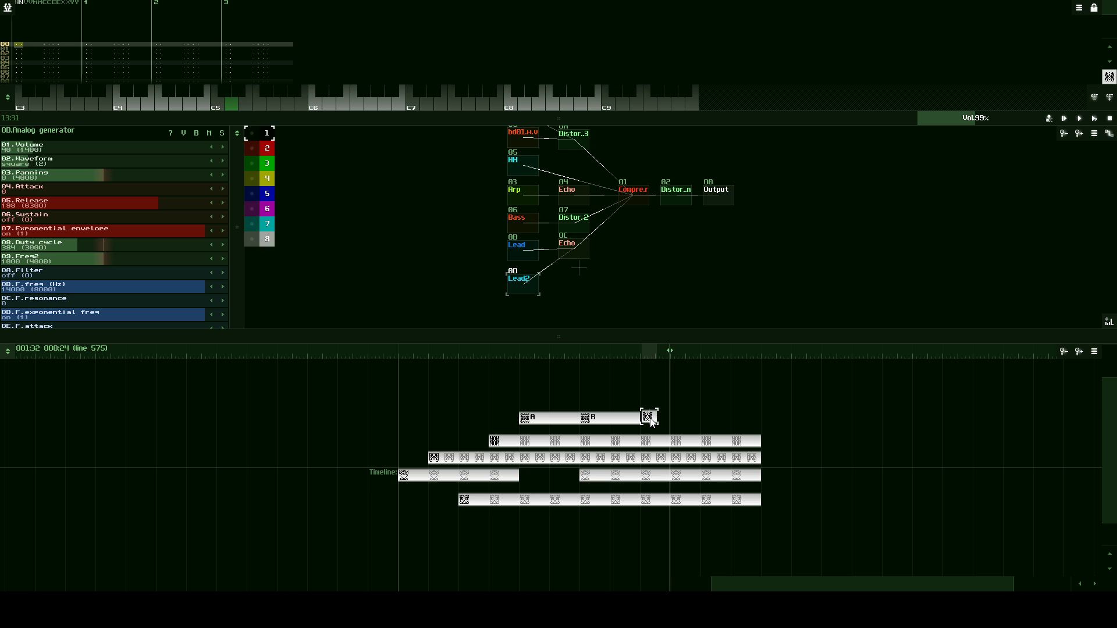
pyautogui.click(649, 421)
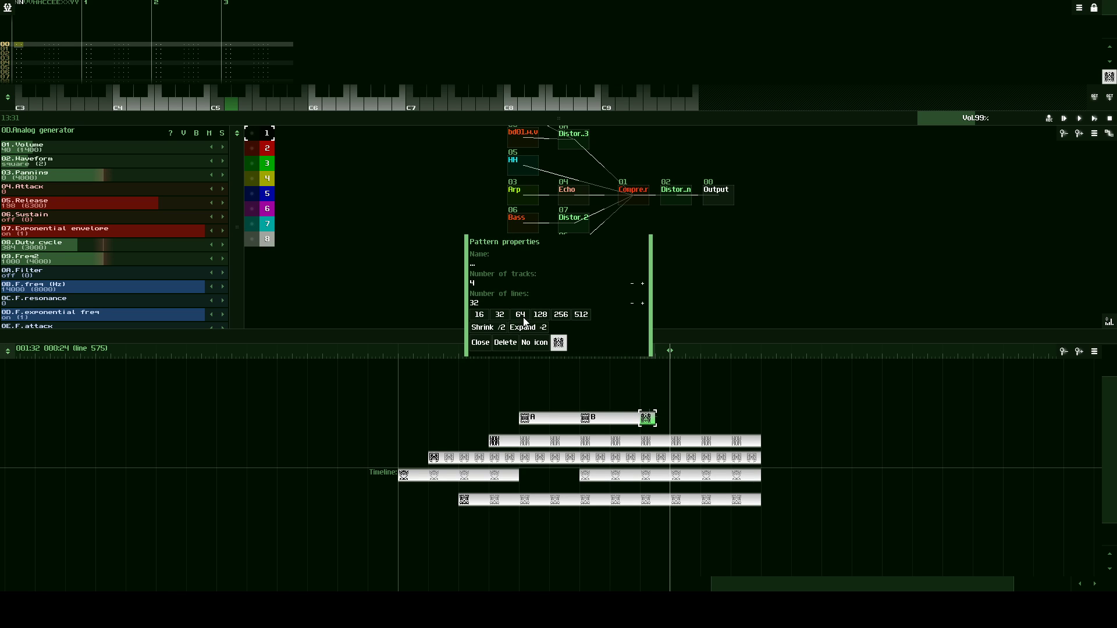
pyautogui.click(536, 318)
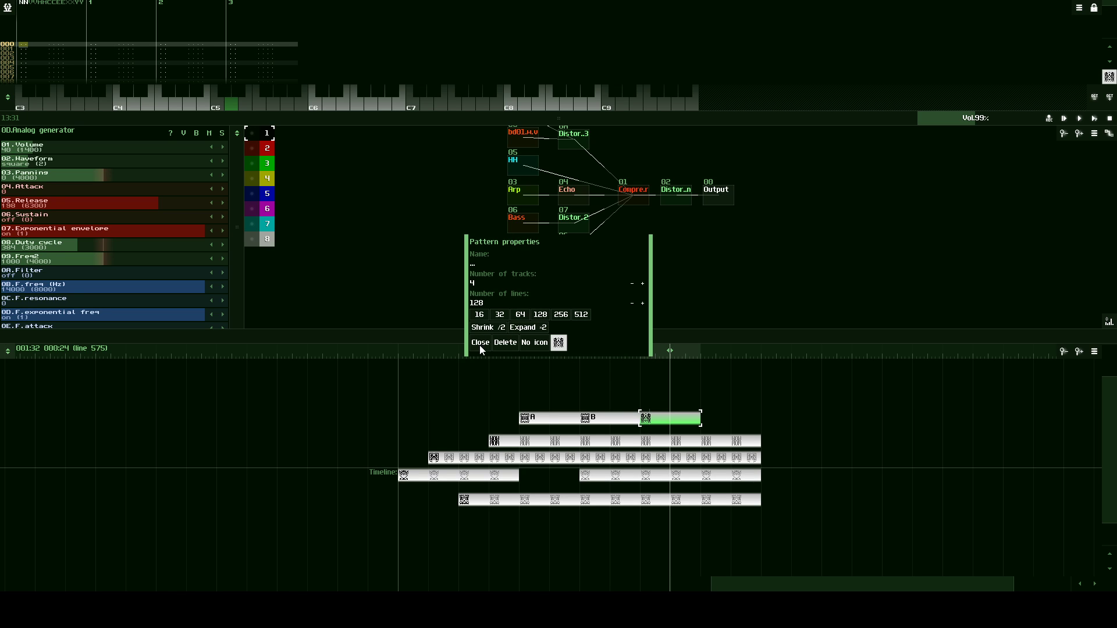
pyautogui.click(522, 316)
pyautogui.click(481, 343)
# - Enlarge the pattern editor, audition Lead2 notes, and enable pattern editing with an edit step of 4
pyautogui.moveTo(457, 119); pyautogui.dragTo(289, 382)
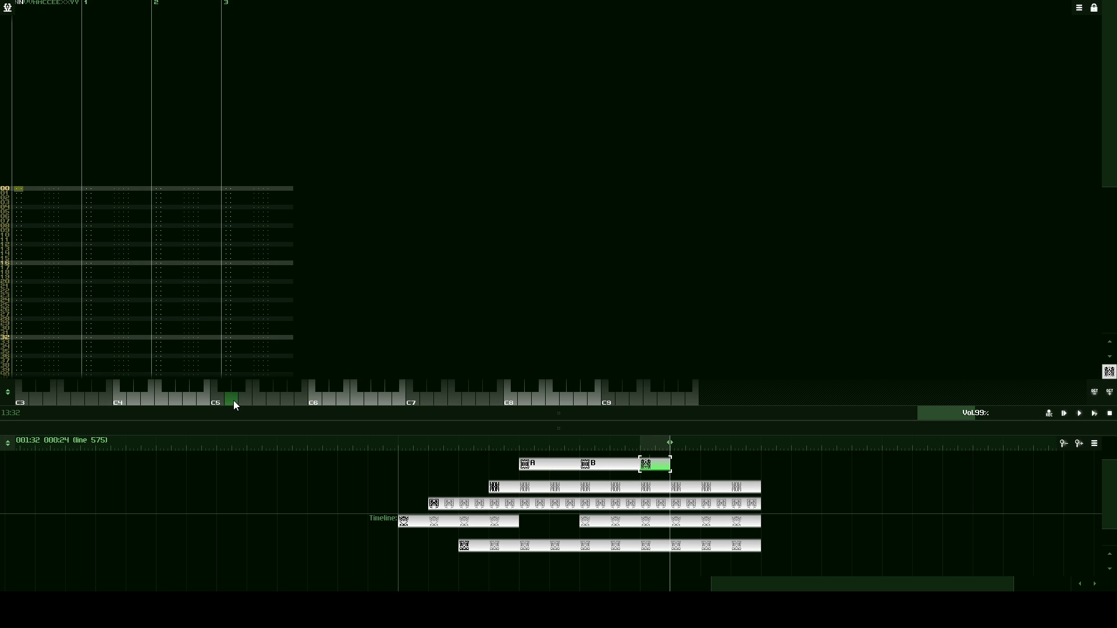
pyautogui.click(248, 397)
pyautogui.click(189, 397)
pyautogui.click(1094, 23)
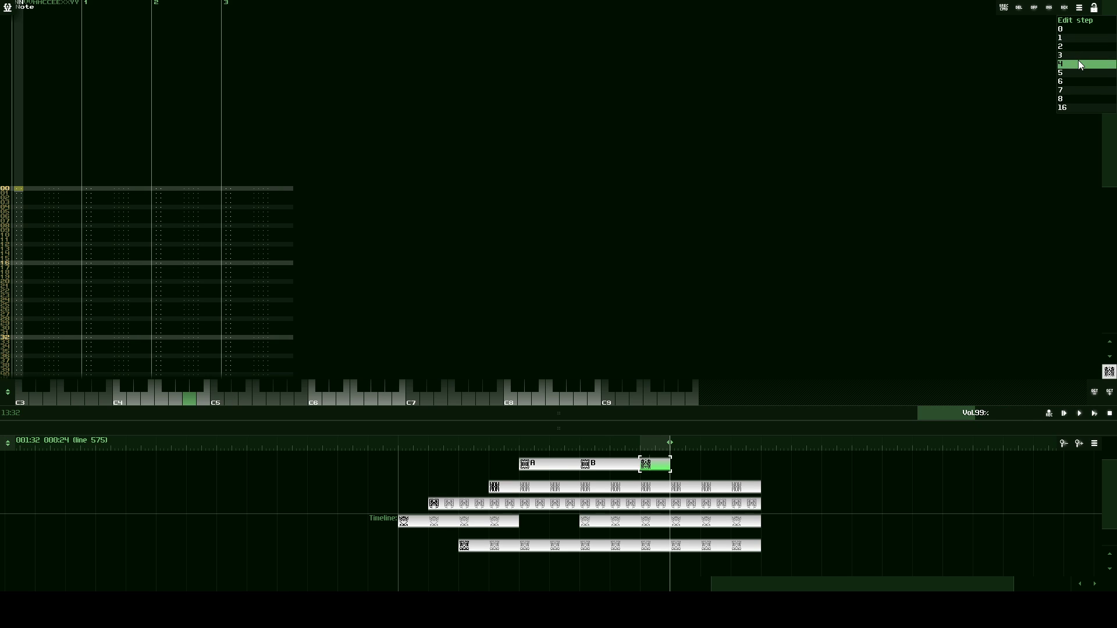
pyautogui.click(1088, 62)
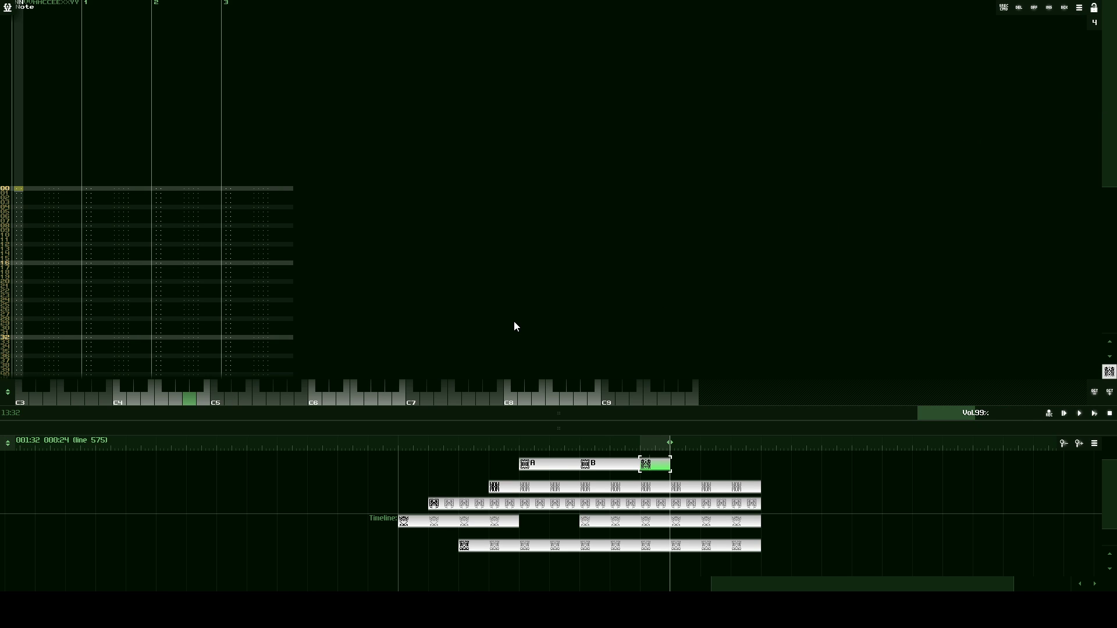
# - Enter the Lead2 notes D5, D5, E5, A4, D5, D5, G5, A4 every four lines from line 0 to 28 of the new pattern
pyautogui.click(231, 400)
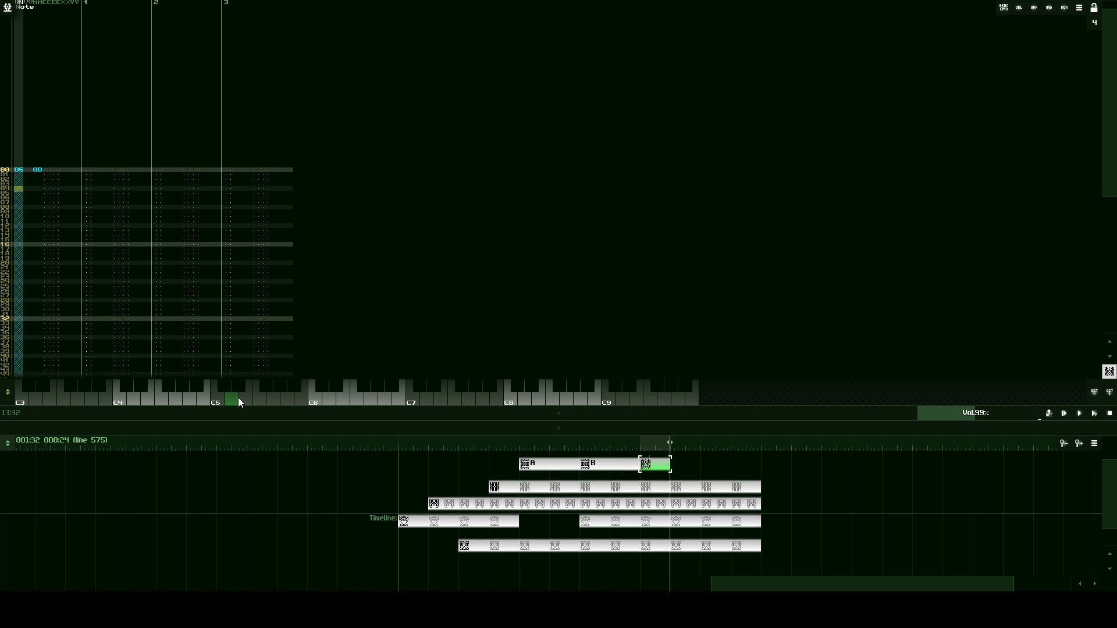
pyautogui.click(236, 397)
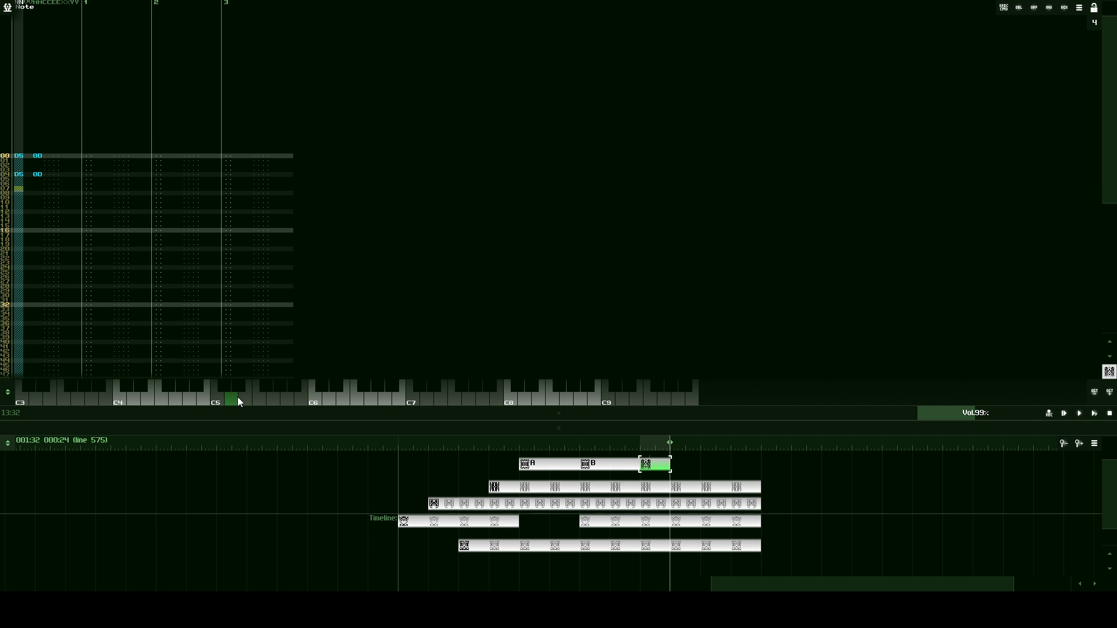
pyautogui.click(249, 400)
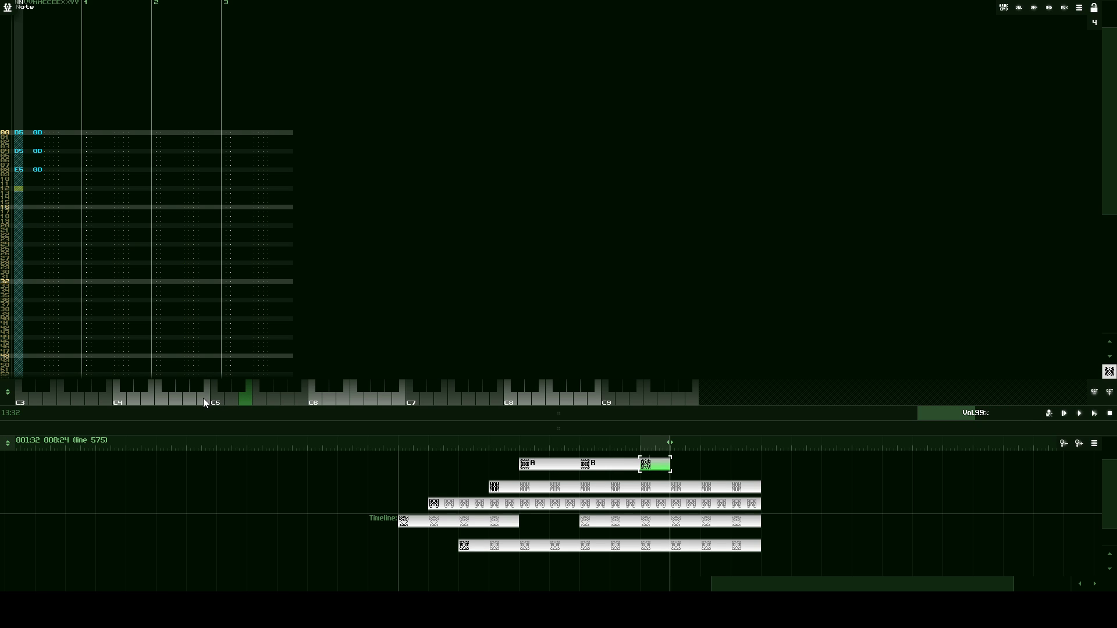
pyautogui.click(194, 401)
pyautogui.click(235, 400)
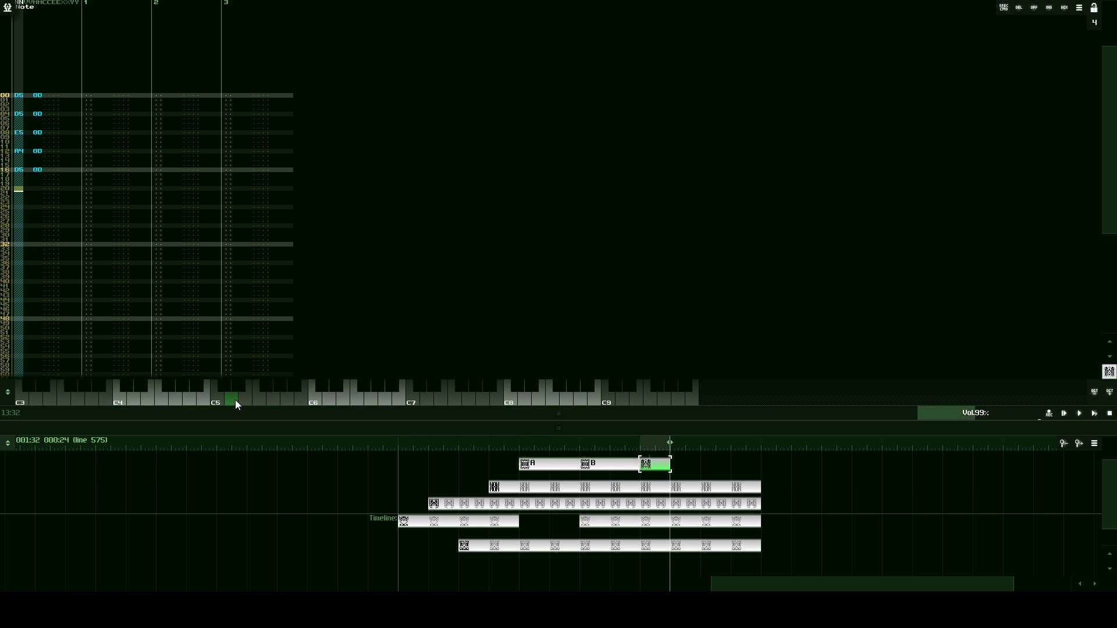
pyautogui.click(235, 400)
pyautogui.press('q')
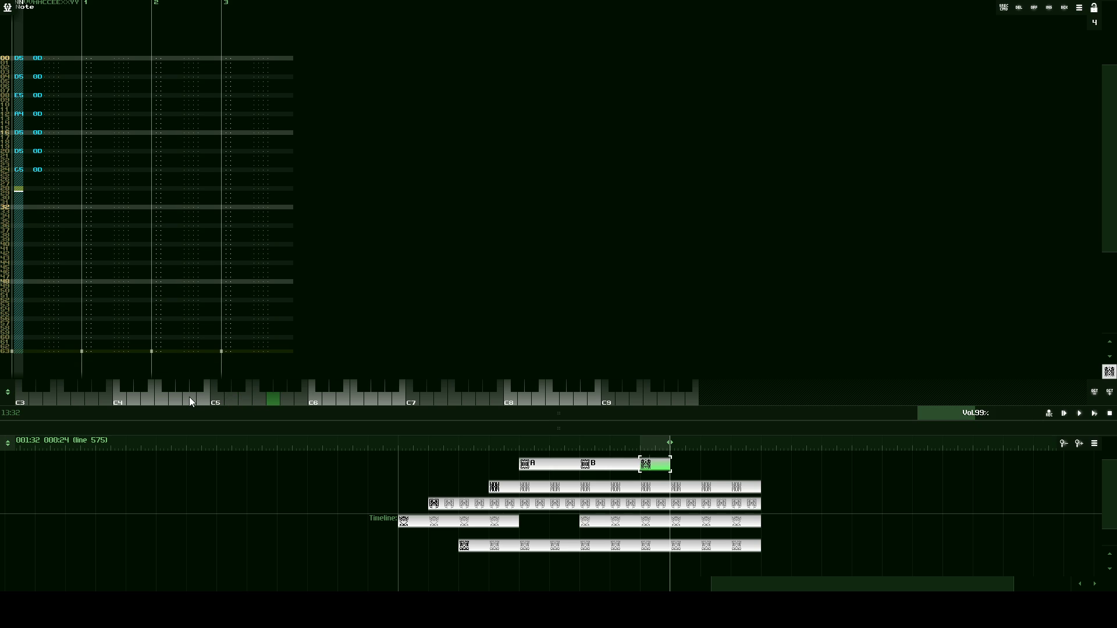
pyautogui.click(189, 397)
# - Enter the Lead2 notes D5, F5, E5, C5, D5, F5, G5, G4 every four lines from line 32 to 60
pyautogui.click(231, 400)
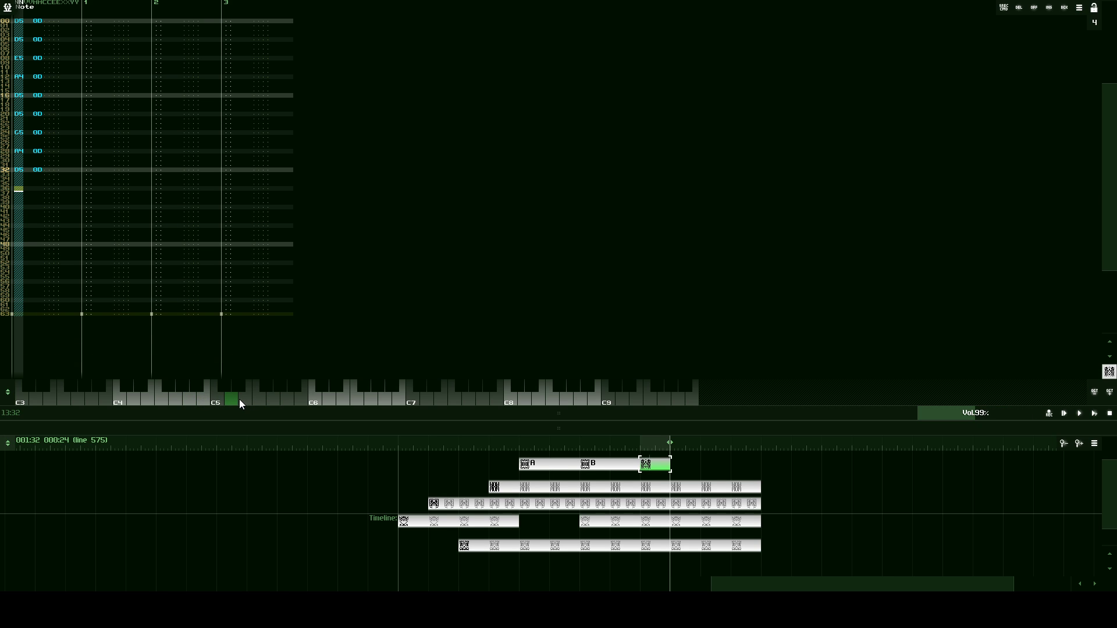
pyautogui.click(260, 396)
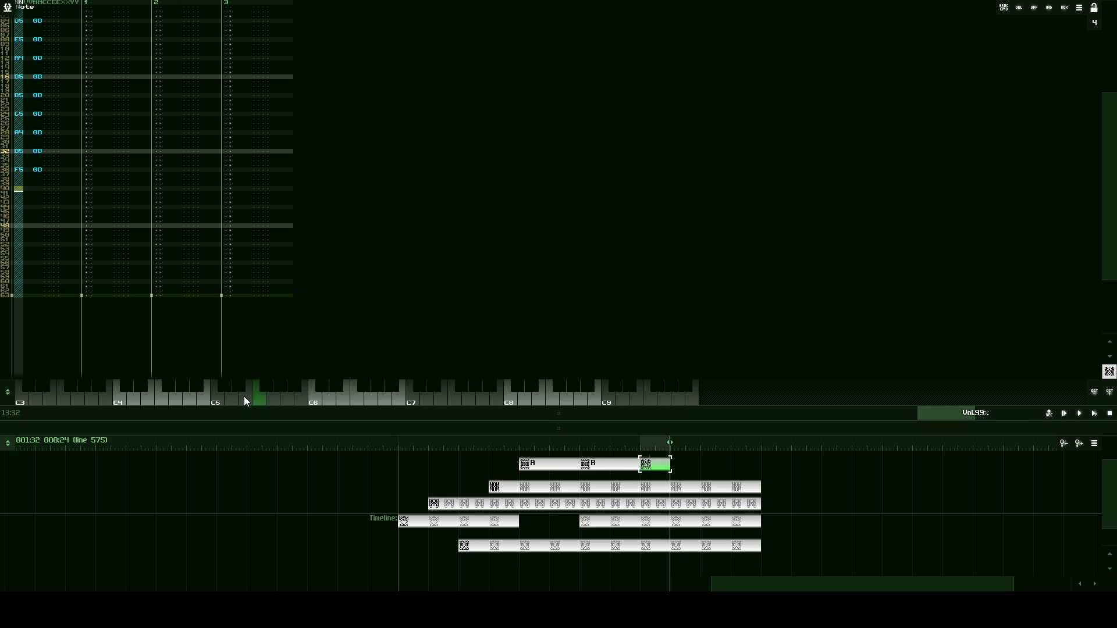
pyautogui.click(243, 397)
pyautogui.click(217, 398)
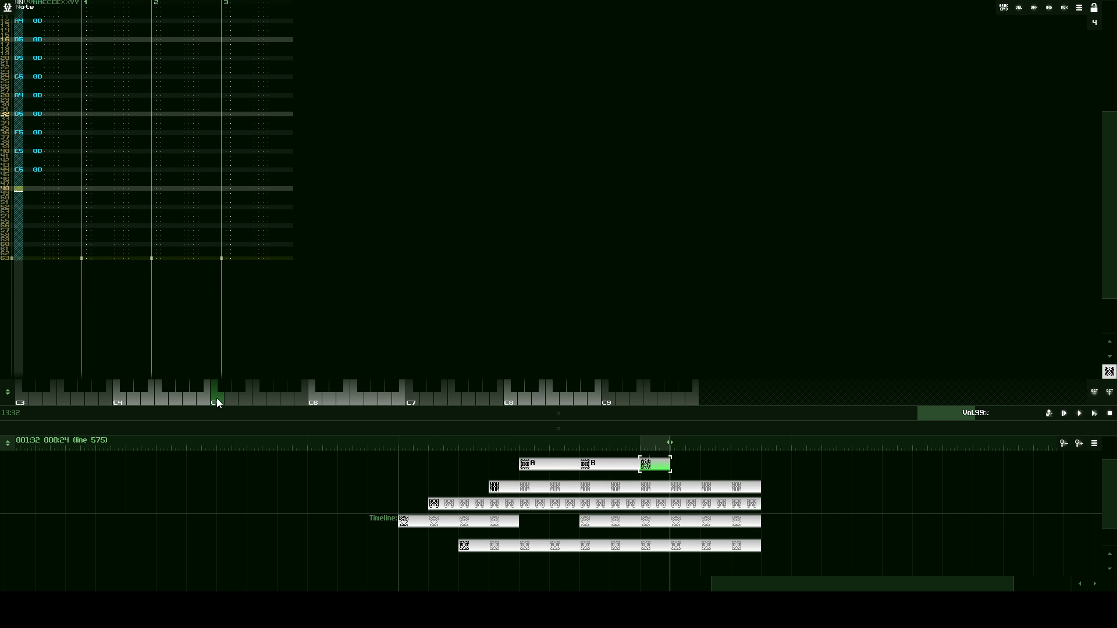
pyautogui.click(234, 396)
pyautogui.click(257, 396)
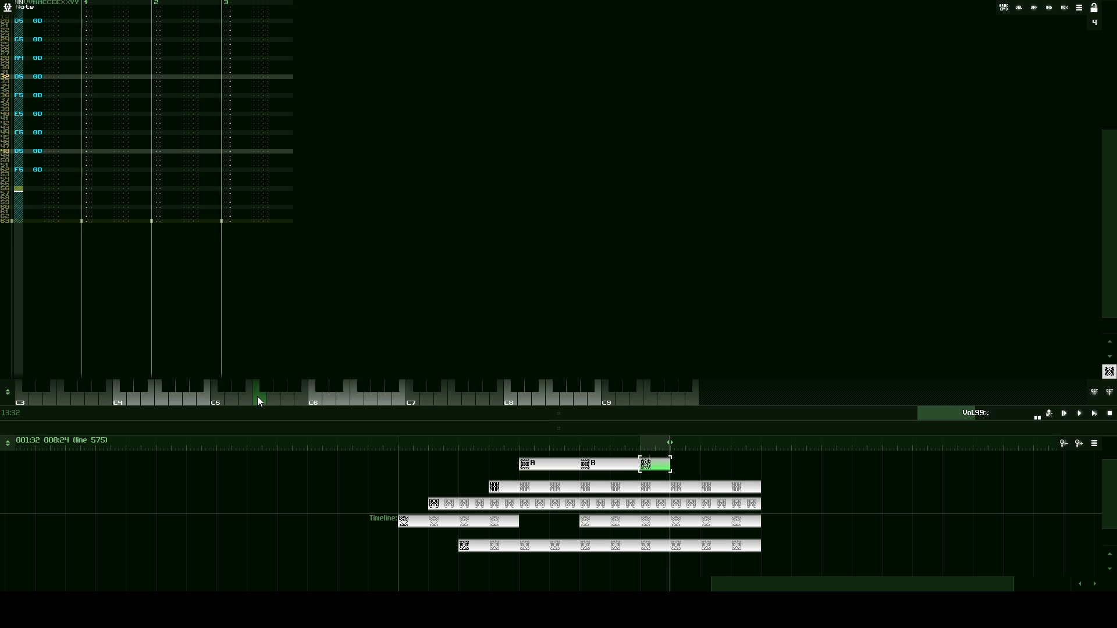
pyautogui.click(226, 396)
pyautogui.click(179, 397)
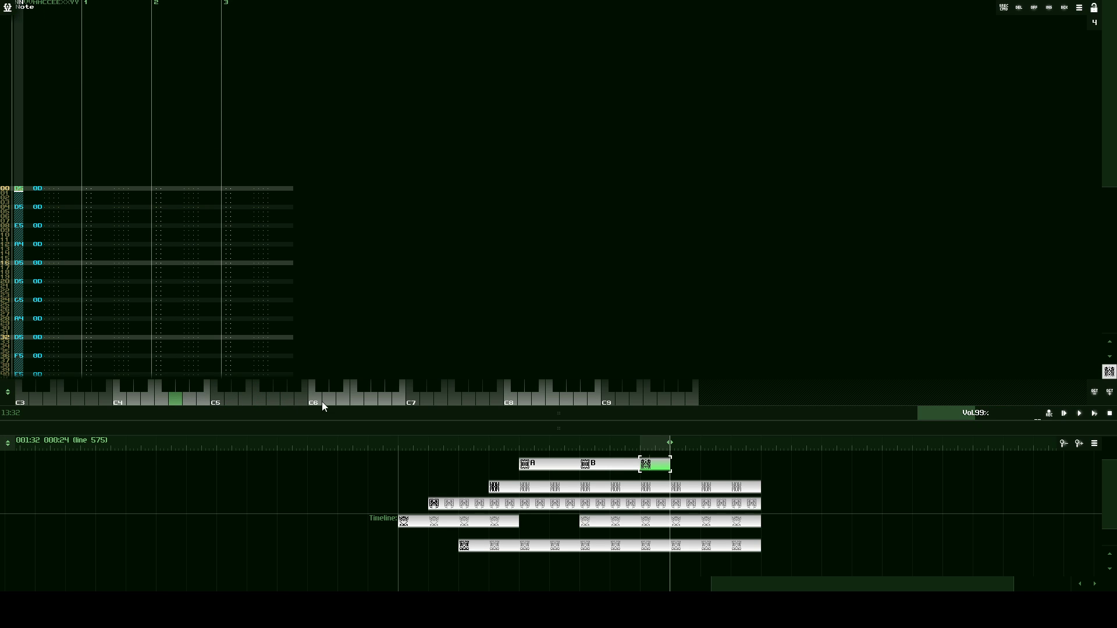
# - Play back the new Lead2 pattern with a slightly smaller pattern editor, and stop playback
pyautogui.scroll(1, 282, 316)
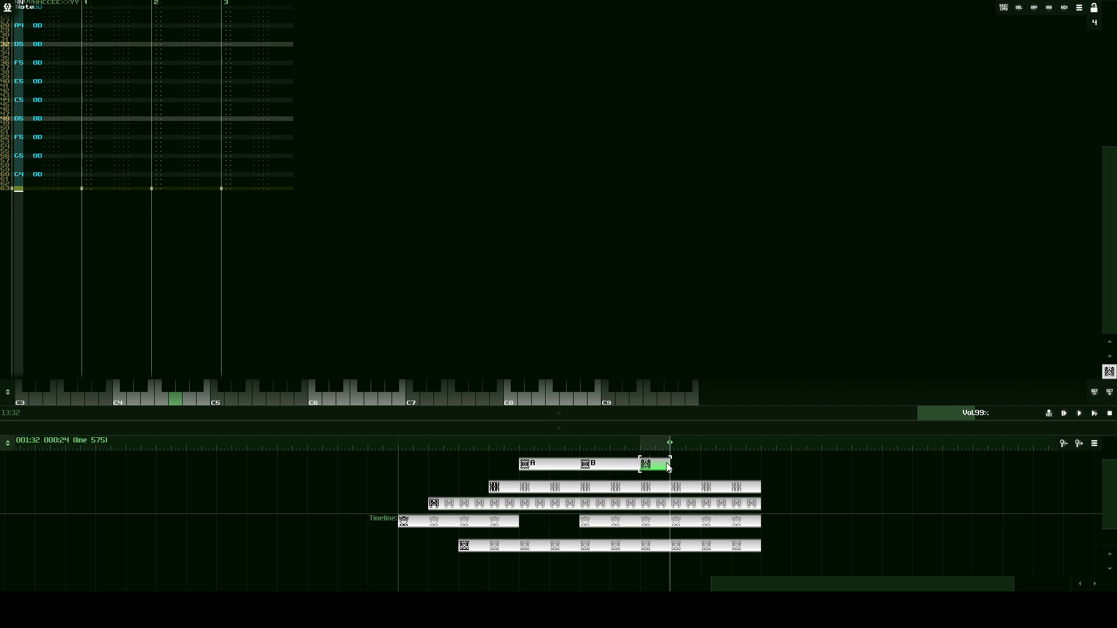
pyautogui.click(1095, 413)
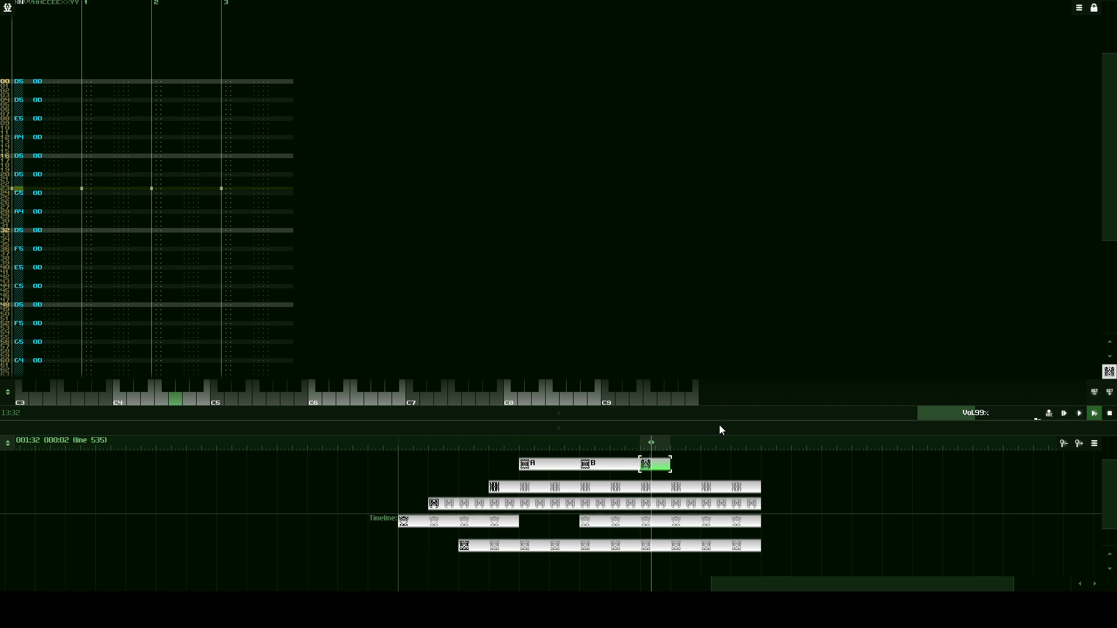
pyautogui.moveTo(720, 427); pyautogui.dragTo(699, 369)
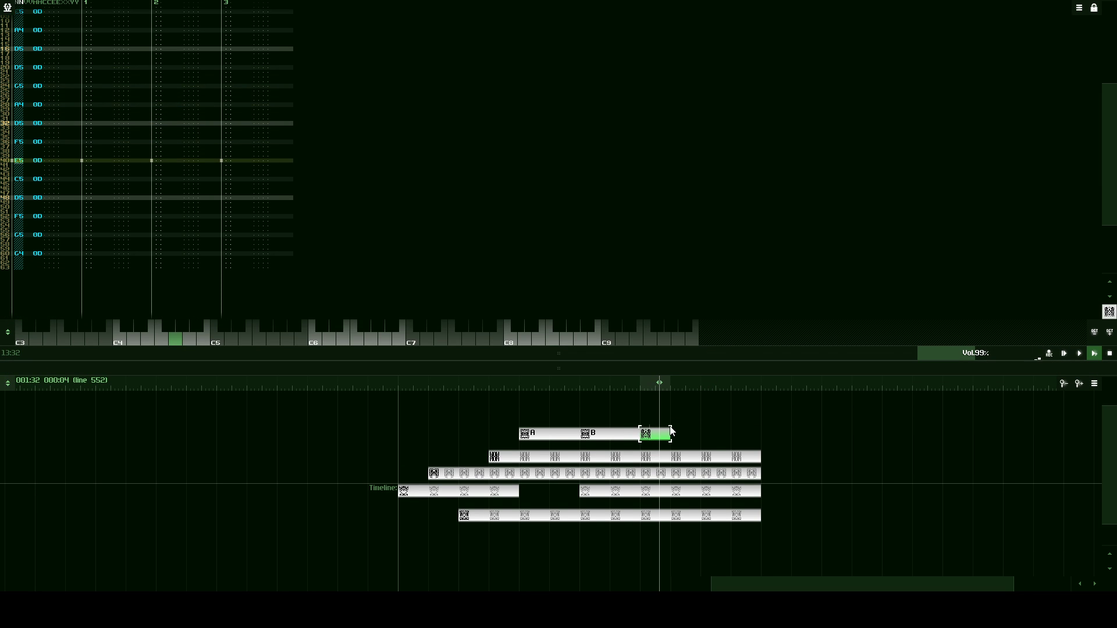
pyautogui.click(1109, 354)
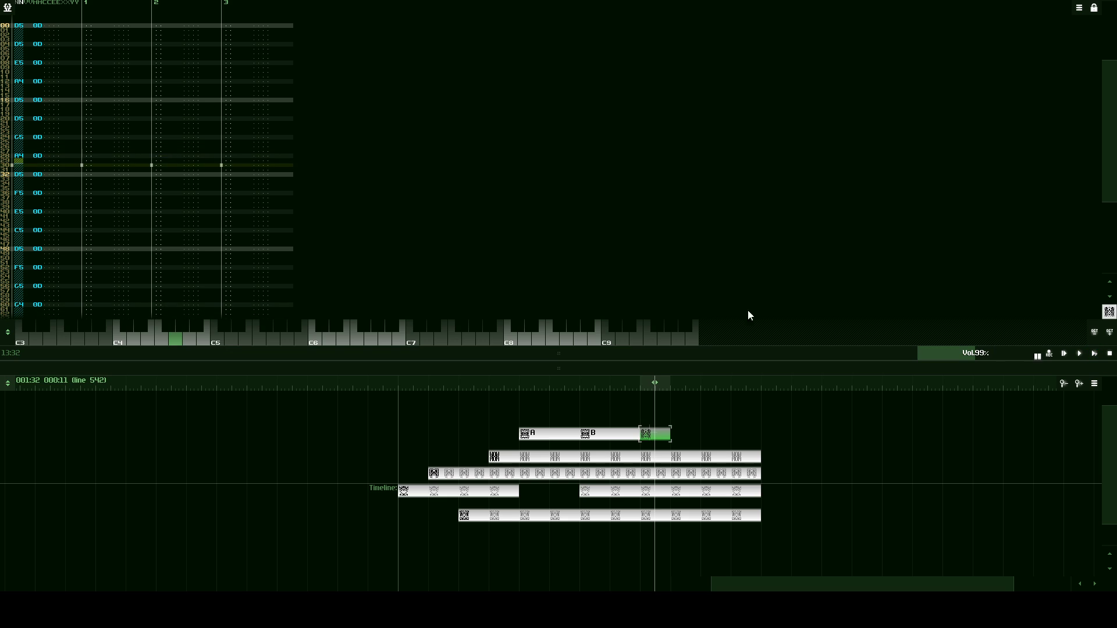
# - Select the pattern's first track and transpose all its Lead2 notes up by 12 semitones
pyautogui.scroll(-3, 23, 207)
pyautogui.doubleClick(29, 202)
pyautogui.rightClick(50, 188)
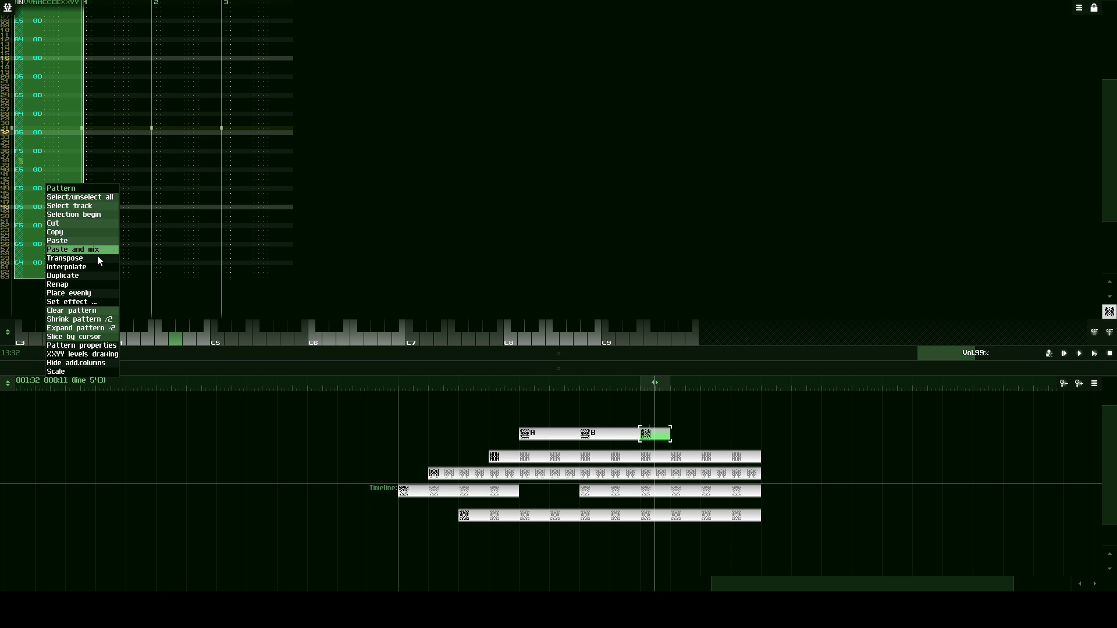
pyautogui.click(85, 259)
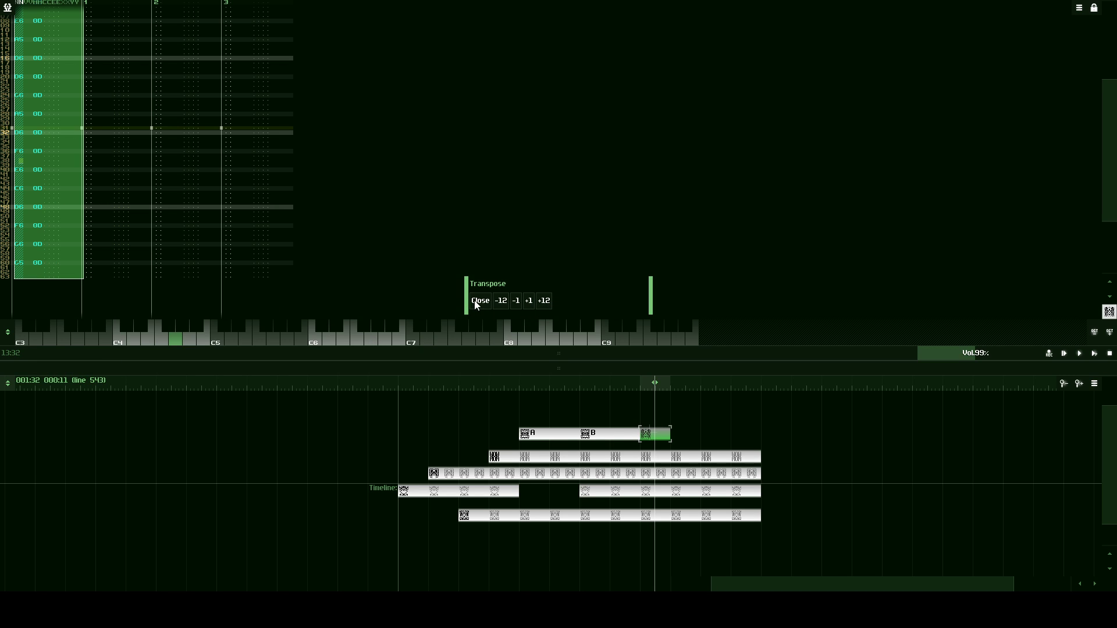
pyautogui.click(480, 301)
# - Listen to the transposed Lead2 pattern, reveal the module view below the pattern editor, and stop playback
pyautogui.click(1094, 353)
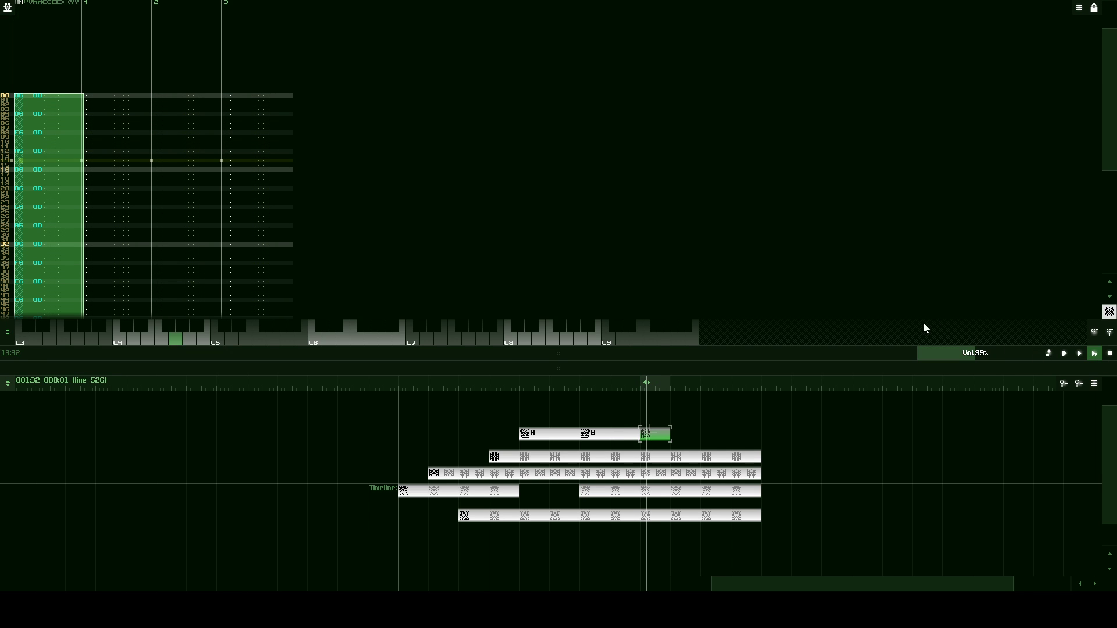
pyautogui.moveTo(822, 354); pyautogui.dragTo(832, 236)
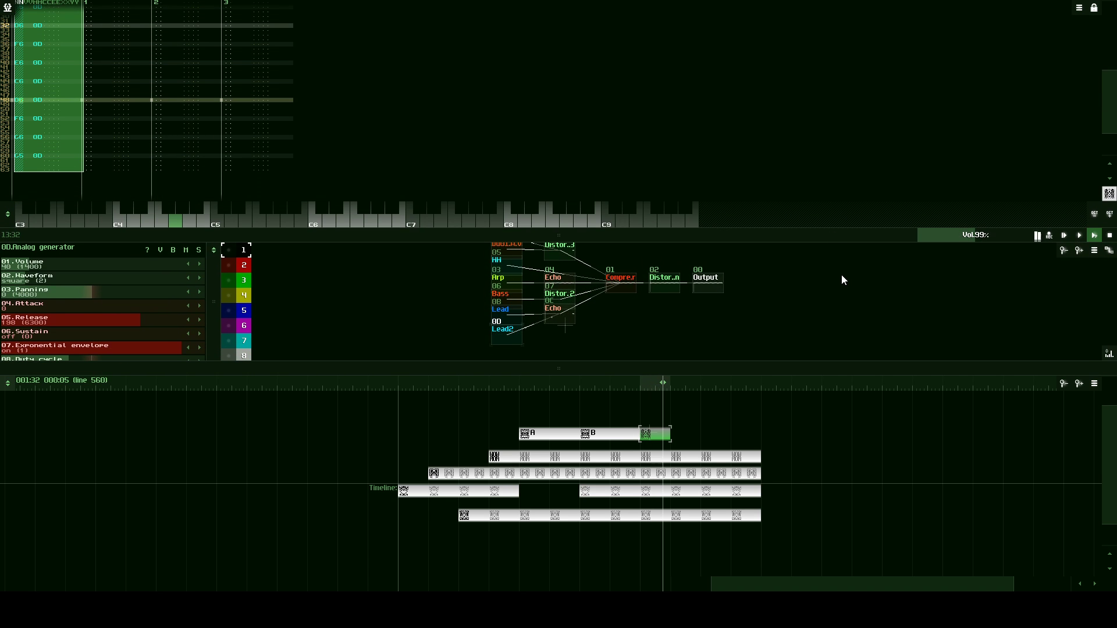
pyautogui.click(1110, 235)
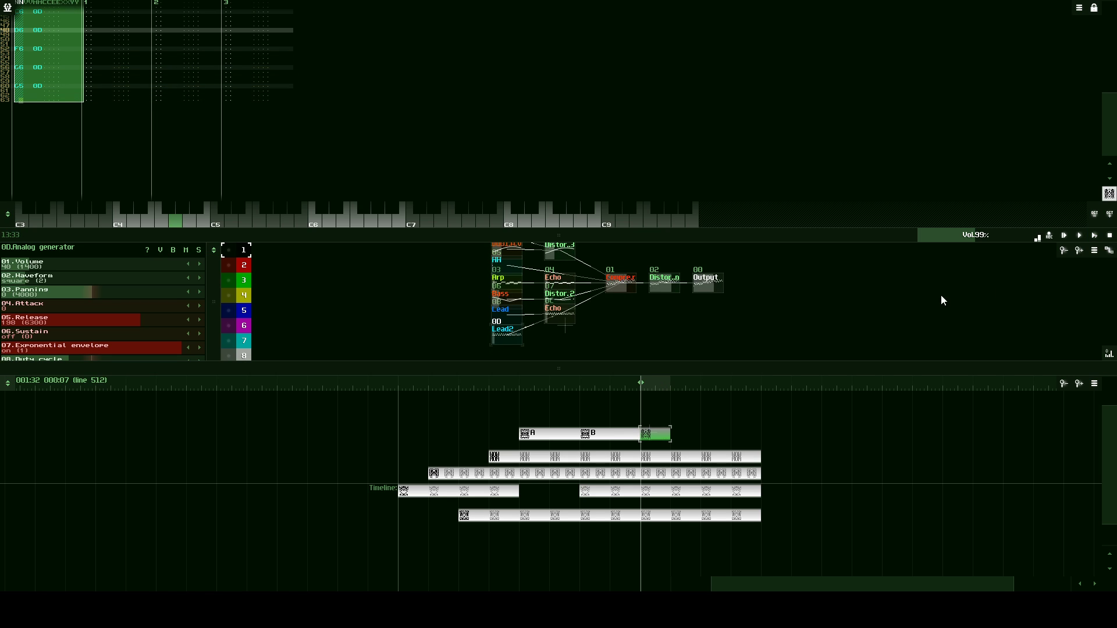
# - Clone the Lead2 pattern three times so it reaches the end of the other parts, and play the song
pyautogui.click(663, 433)
pyautogui.moveTo(662, 433); pyautogui.dragTo(757, 435)
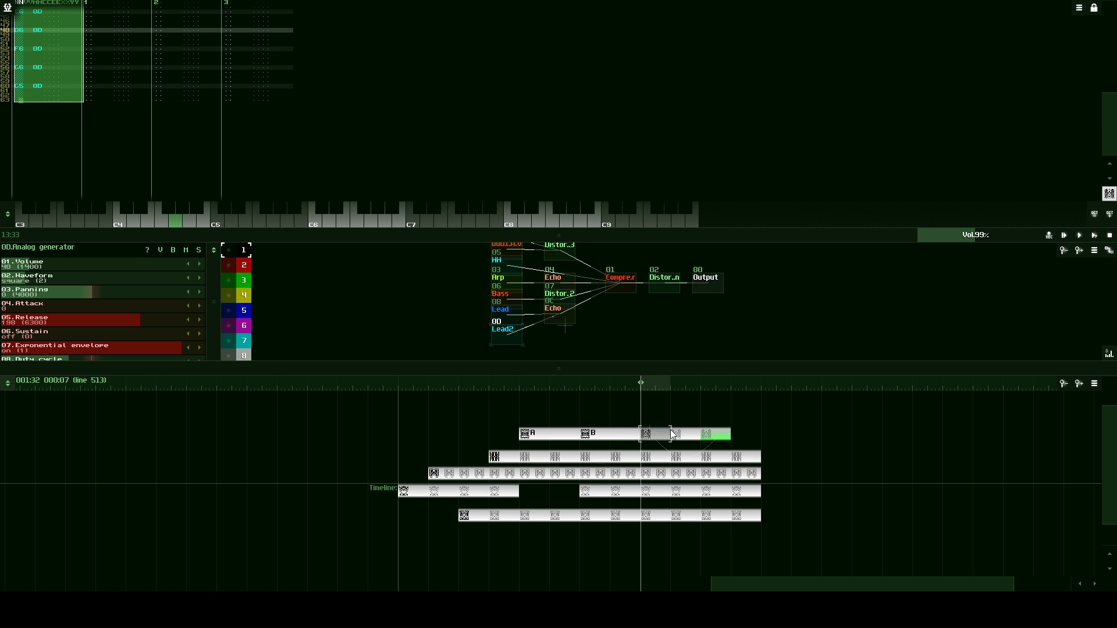
pyautogui.click(1079, 235)
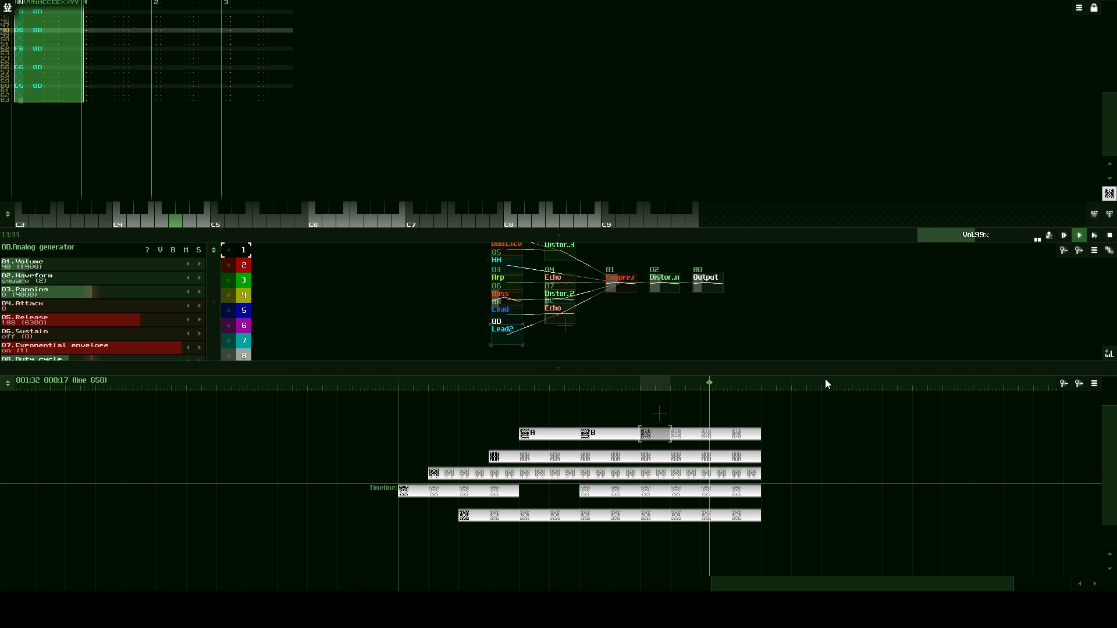
# - Delete the last two 64-line blocks of patterns from all parts at the end of the timeline
pyautogui.moveTo(786, 415); pyautogui.dragTo(693, 551)
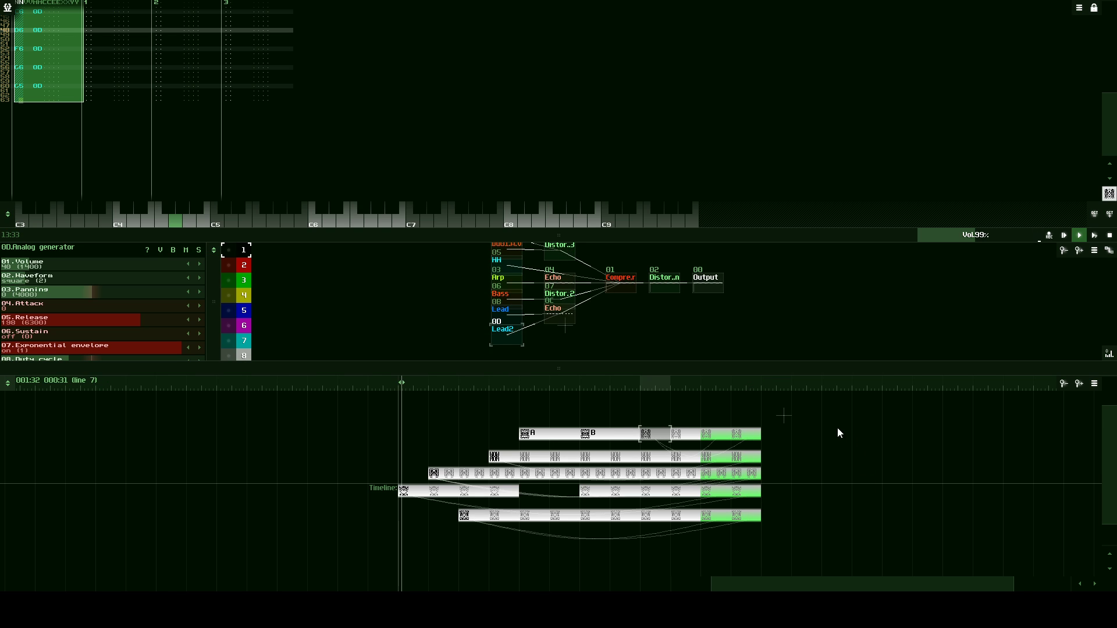
pyautogui.moveTo(817, 417); pyautogui.dragTo(725, 548)
pyautogui.press('Delete')
pyautogui.press('Return')
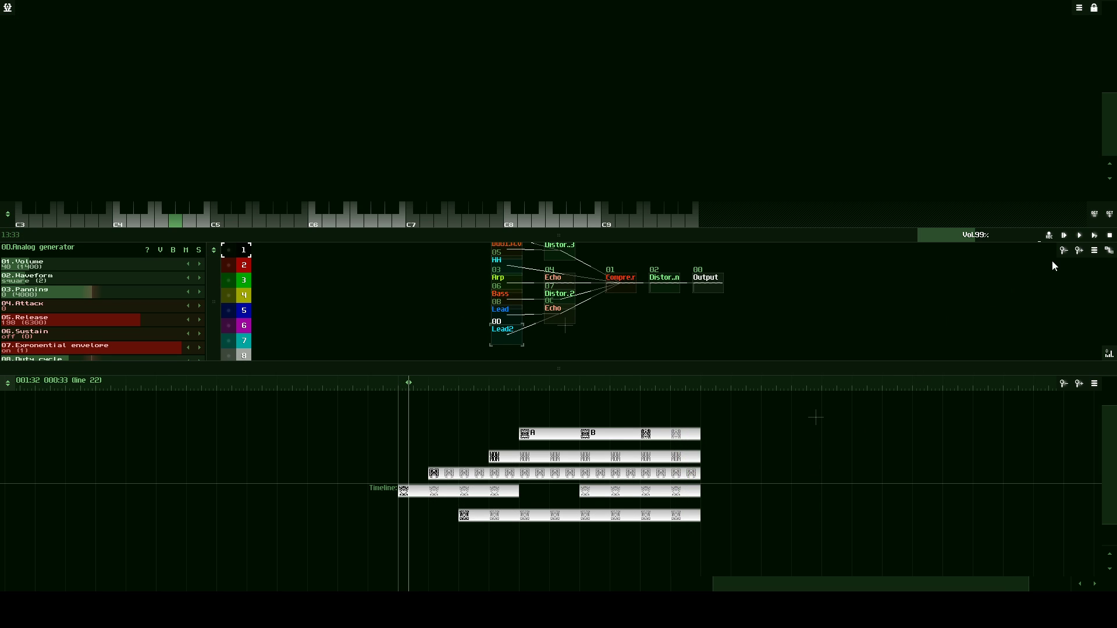
pyautogui.moveTo(742, 417); pyautogui.dragTo(626, 537)
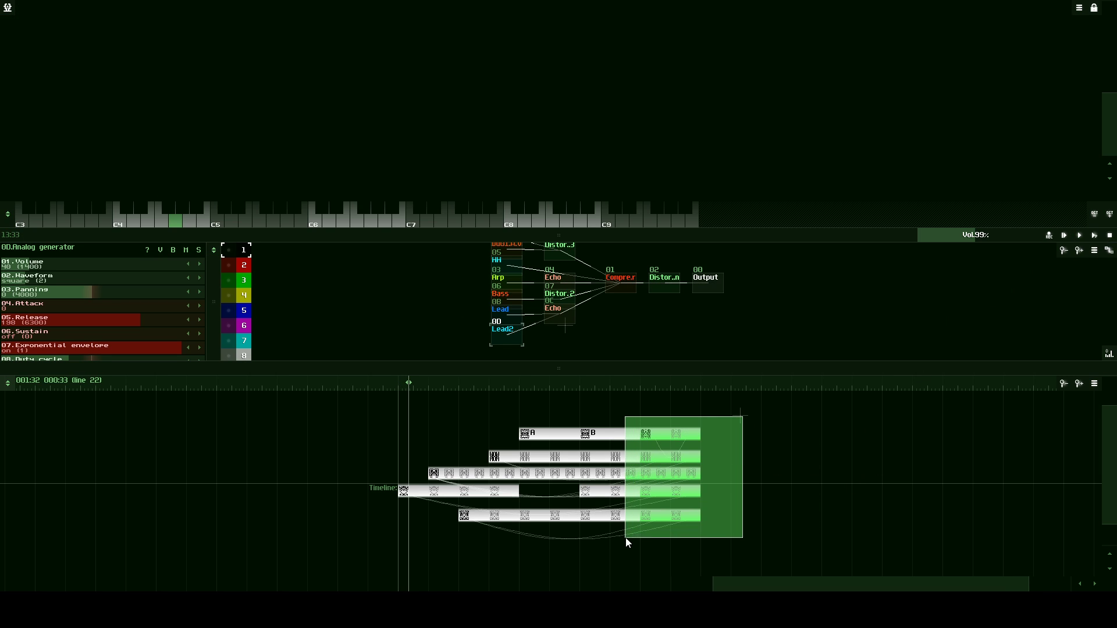
pyautogui.moveTo(722, 414); pyautogui.dragTo(640, 541)
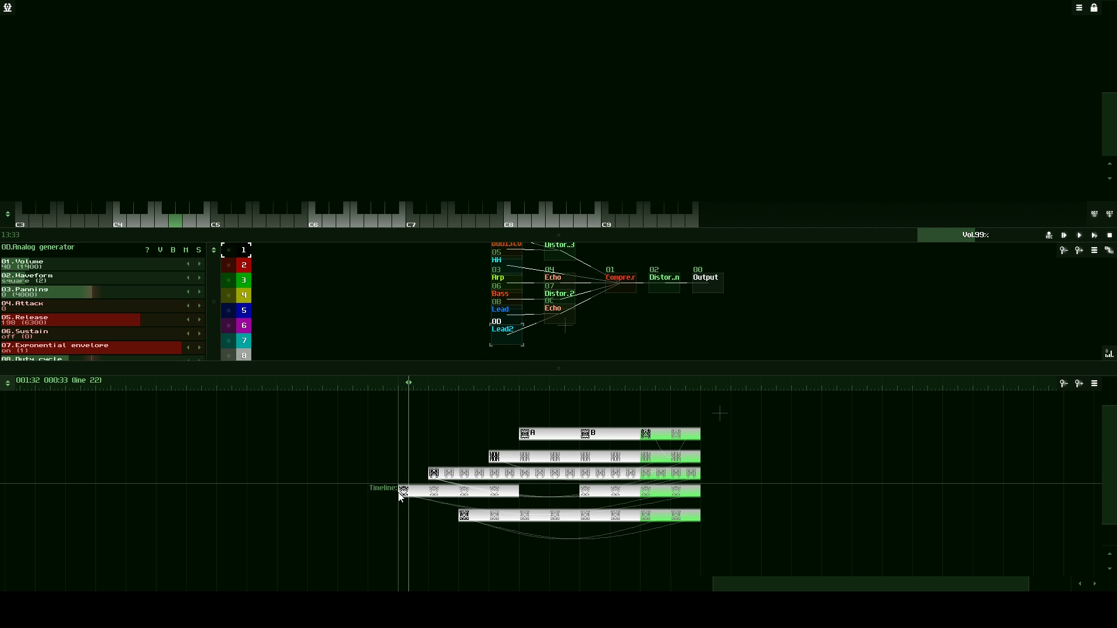
pyautogui.click(815, 485)
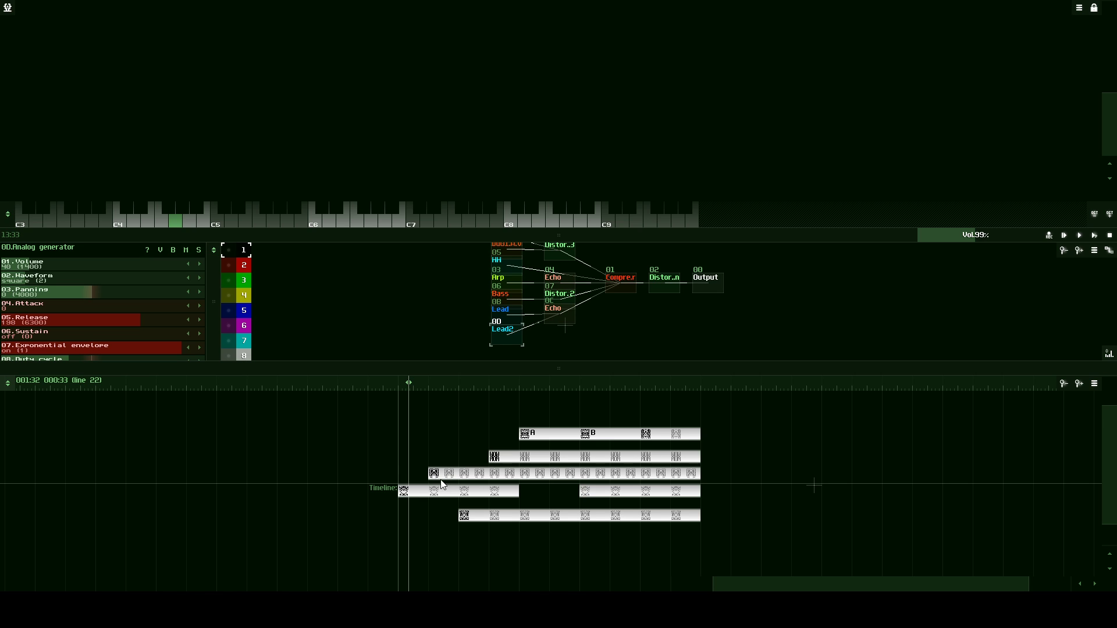
# - Start saving the project and go to the SunVox 1-bit Course folder inside SunVox Projects
pyautogui.click(9, 8)
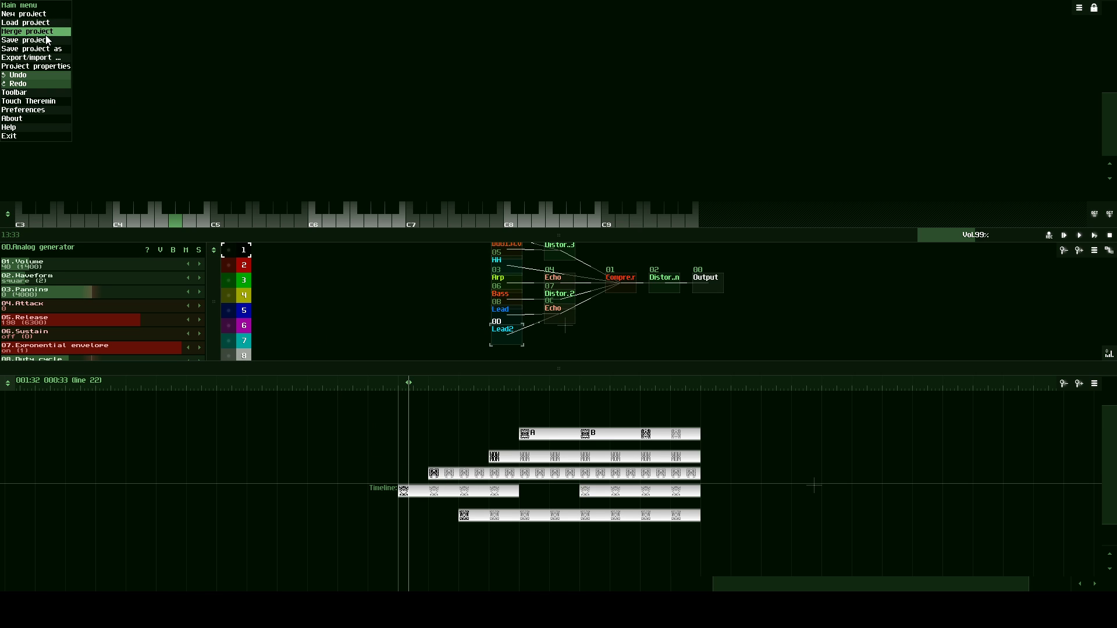
pyautogui.click(50, 42)
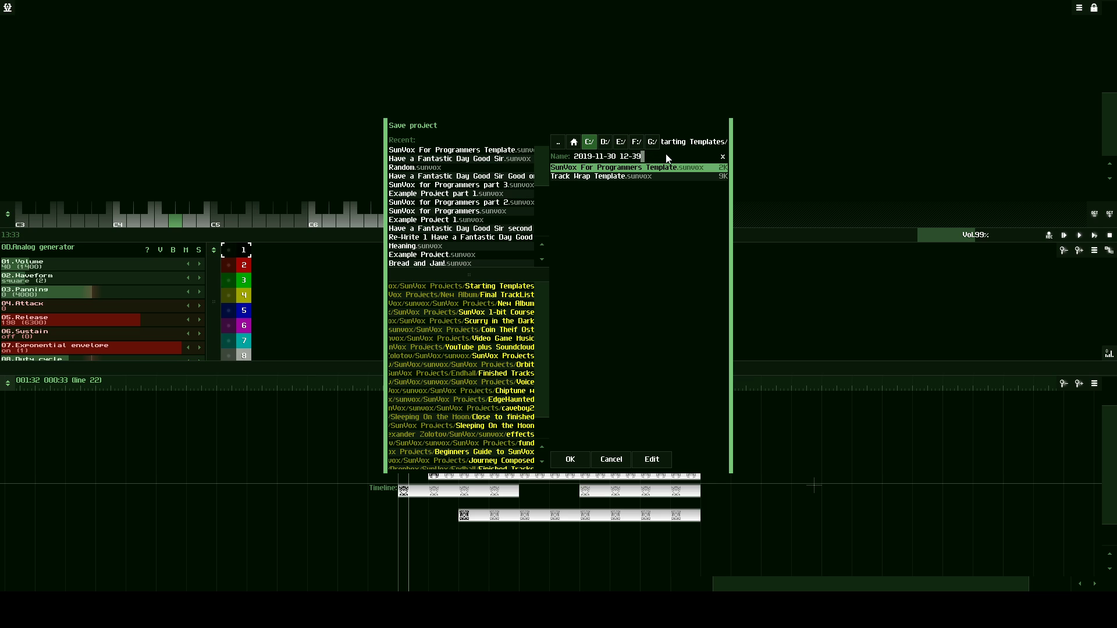
pyautogui.click(554, 142)
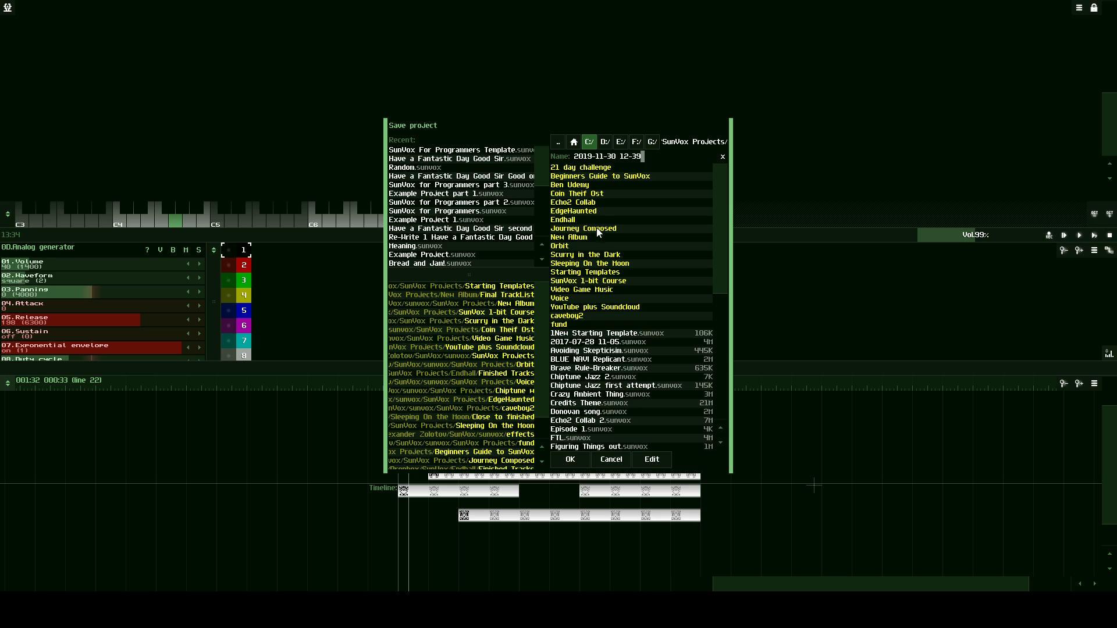
pyautogui.click(617, 176)
pyautogui.click(616, 177)
pyautogui.click(605, 177)
pyautogui.doubleClick(612, 282)
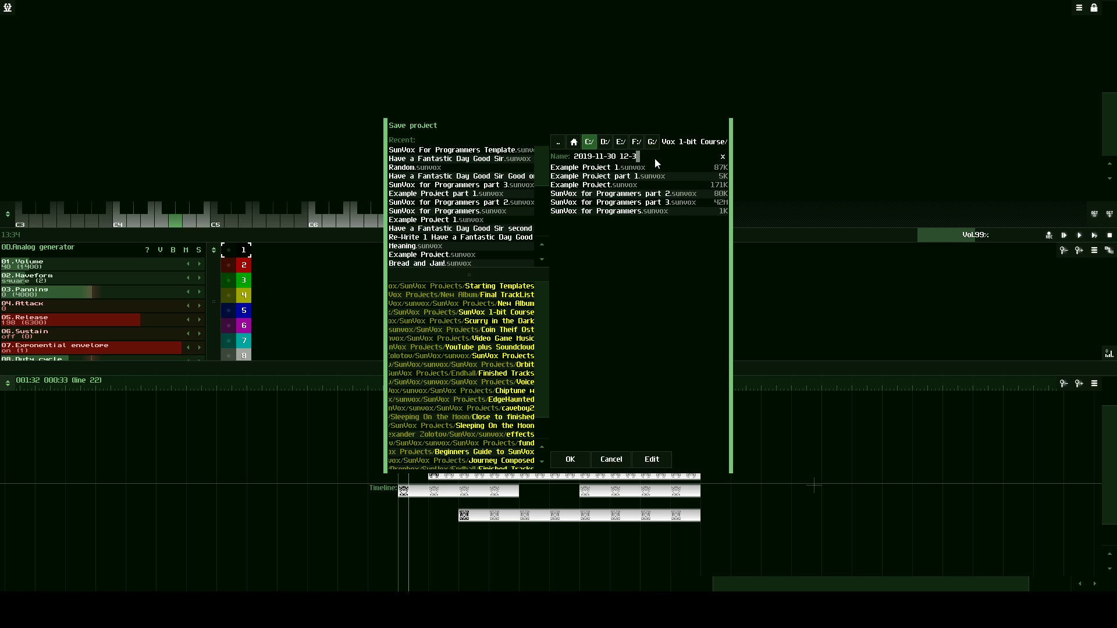
# - Replace the default file name with "Finished Project" and save the project
pyautogui.press('BackSpace')
pyautogui.press('BackSpace')
pyautogui.press('BackSpace')
pyautogui.press('BackSpace')
pyautogui.press('BackSpace')
pyautogui.press('BackSpace')
pyautogui.press('BackSpace')
pyautogui.press('BackSpace')
pyautogui.press('BackSpace')
pyautogui.press('BackSpace')
pyautogui.press('BackSpace')
pyautogui.press('BackSpace')
pyautogui.press('BackSpace')
pyautogui.press('BackSpace')
pyautogui.press('BackSpace')
pyautogui.write('Finsi')
pyautogui.press('BackSpace')
pyautogui.press('BackSpace')
pyautogui.write('ished Projec')
pyautogui.click(569, 459)
# - Start a WAV export as one 16-bit int output file and go up to the Music folder
pyautogui.click(8, 8)
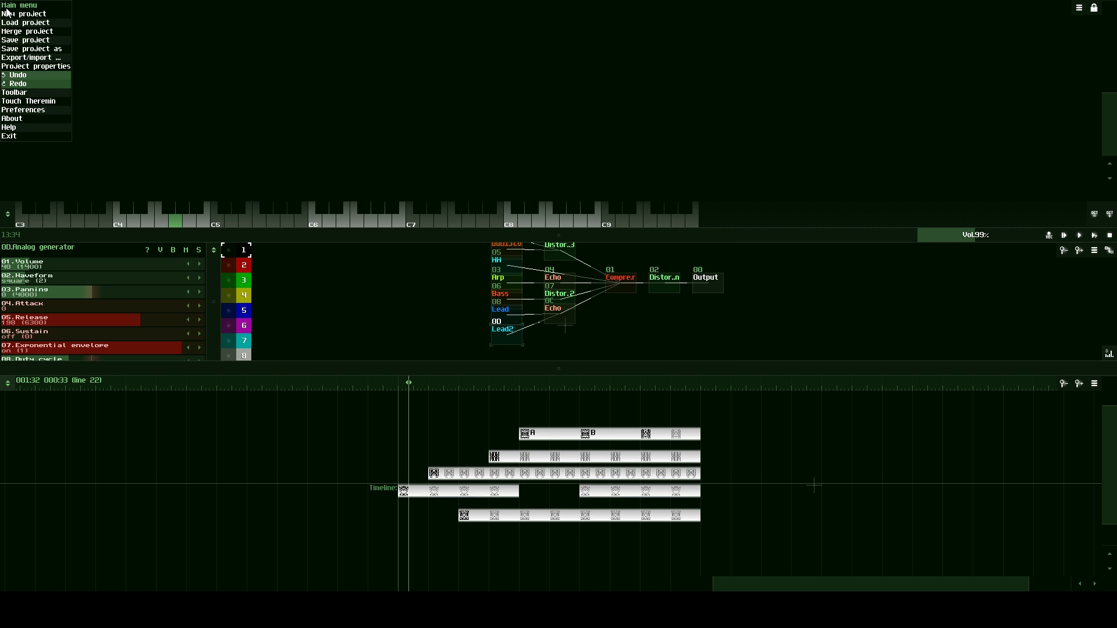
pyautogui.click(23, 57)
pyautogui.click(33, 68)
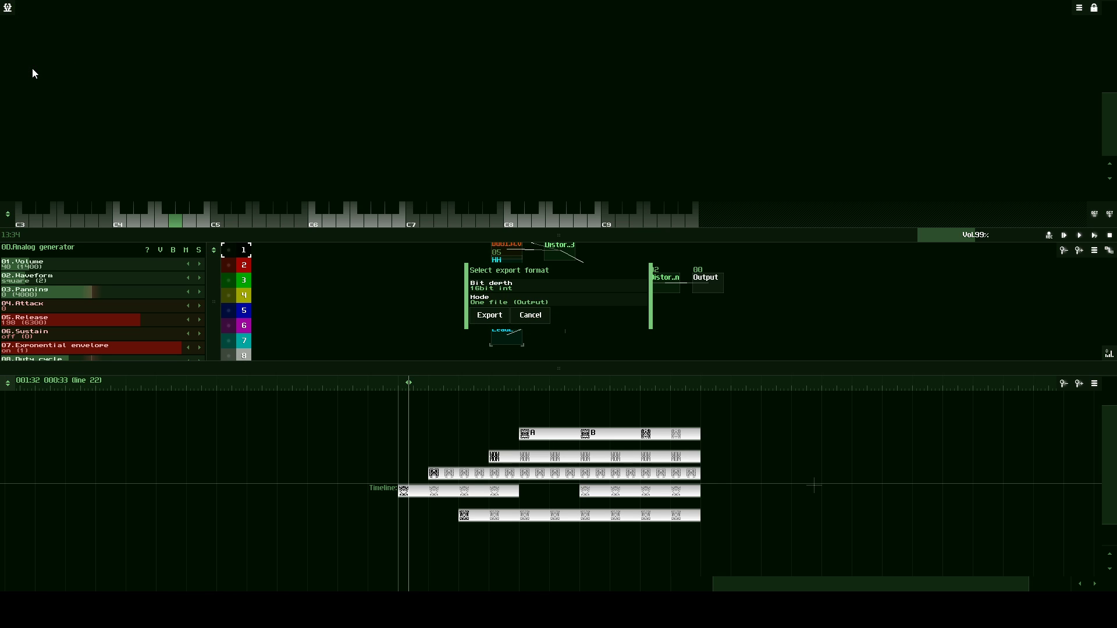
pyautogui.click(488, 317)
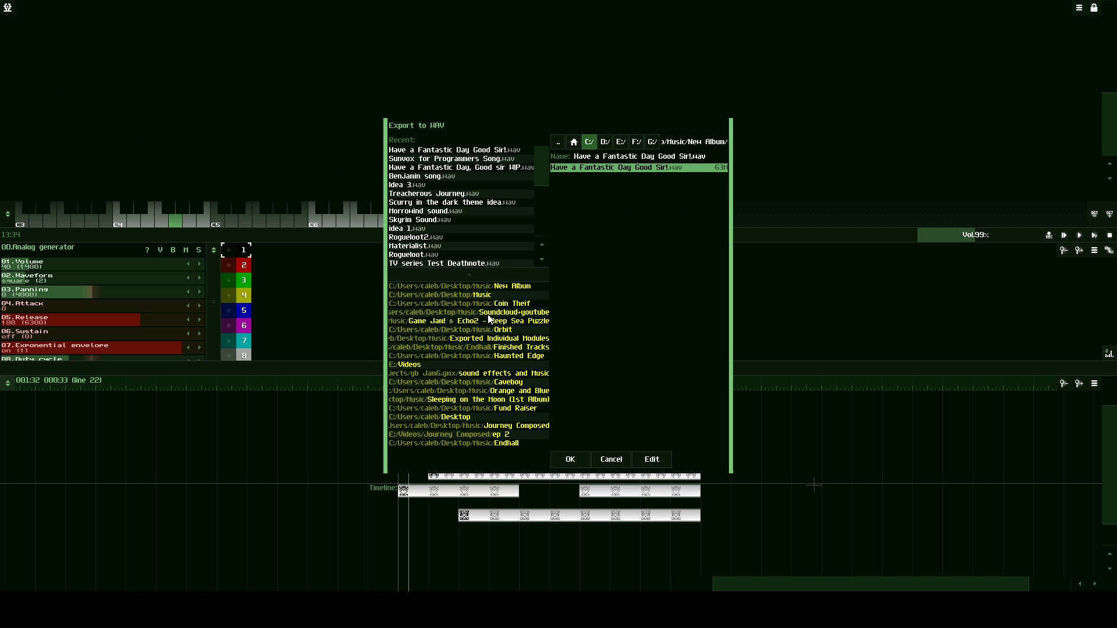
pyautogui.click(558, 141)
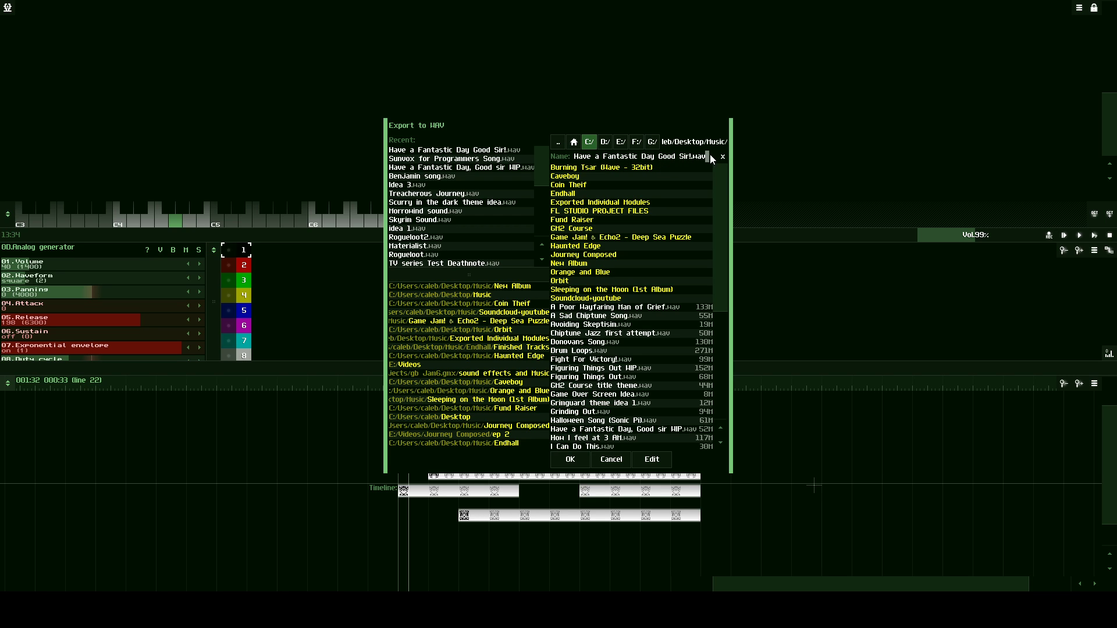
# - Replace the suggested export name with "SunVox Adventure" and export the song to WAV
pyautogui.press('BackSpace')
pyautogui.press('BackSpace')
pyautogui.press('BackSpace')
pyautogui.press('BackSpace')
pyautogui.press('BackSpace')
pyautogui.press('BackSpace')
pyautogui.press('BackSpace')
pyautogui.press('BackSpace')
pyautogui.press('BackSpace')
pyautogui.press('BackSpace')
pyautogui.press('BackSpace')
pyautogui.press('BackSpace')
pyautogui.press('BackSpace')
pyautogui.press('BackSpace')
pyautogui.press('BackSpace')
pyautogui.press('BackSpace')
pyautogui.press('BackSpace')
pyautogui.press('BackSpace')
pyautogui.press('BackSpace')
pyautogui.press('BackSpace')
pyautogui.press('BackSpace')
pyautogui.press('BackSpace')
pyautogui.press('BackSpace')
pyautogui.press('BackSpace')
pyautogui.press('BackSpace')
pyautogui.press('BackSpace')
pyautogui.press('BackSpace')
pyautogui.press('BackSpace')
pyautogui.press('BackSpace')
pyautogui.press('BackSpace')
pyautogui.press('BackSpace')
pyautogui.press('BackSpace')
pyautogui.press('BackSpace')
pyautogui.write('Adventure')
pyautogui.press('BackSpace')
pyautogui.press('BackSpace')
pyautogui.press('BackSpace')
pyautogui.press('BackSpace')
pyautogui.press('BackSpace')
pyautogui.press('BackSpace')
pyautogui.press('BackSpace')
pyautogui.press('BackSpace')
pyautogui.press('BackSpace')
pyautogui.press('BackSpace')
pyautogui.write('SunVox Adventure')
pyautogui.click(581, 465)
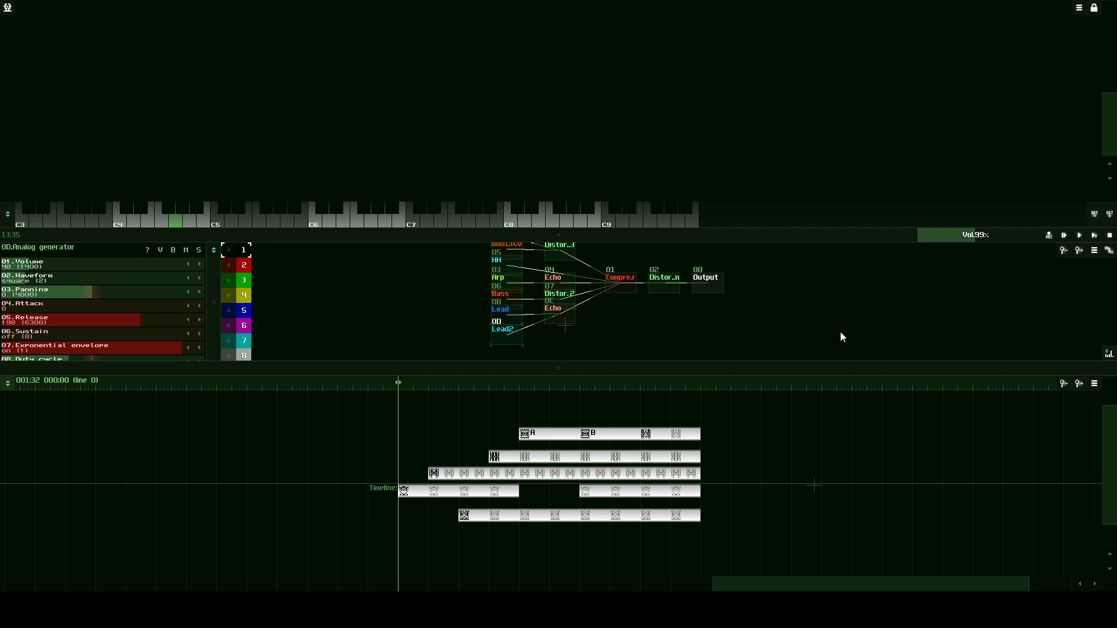
pyautogui.moveTo(753, 318); pyautogui.dragTo(759, 339)
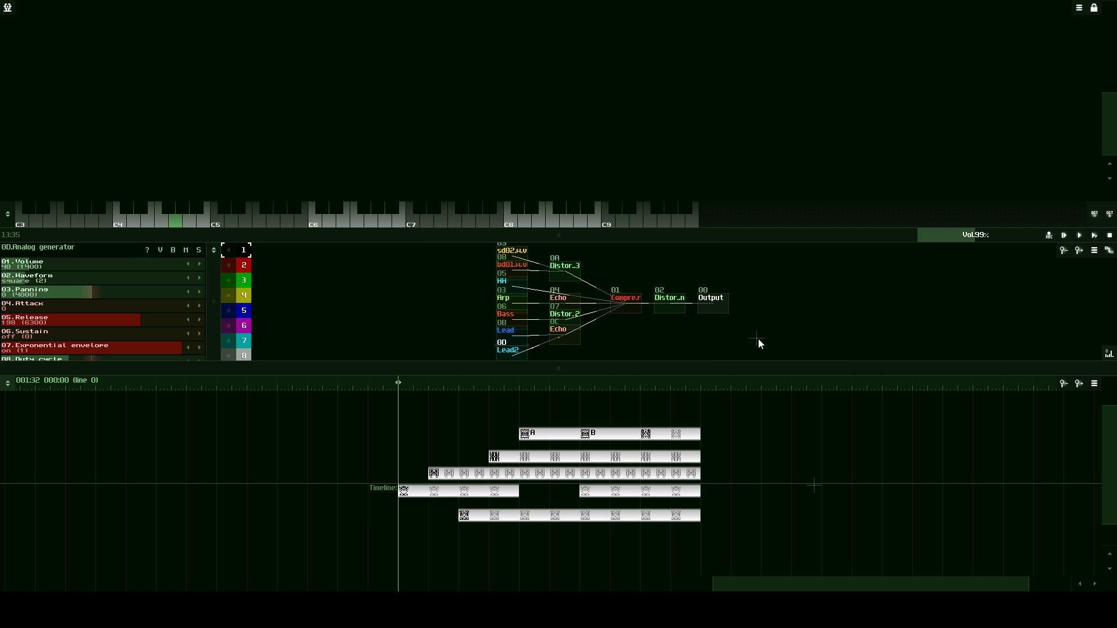